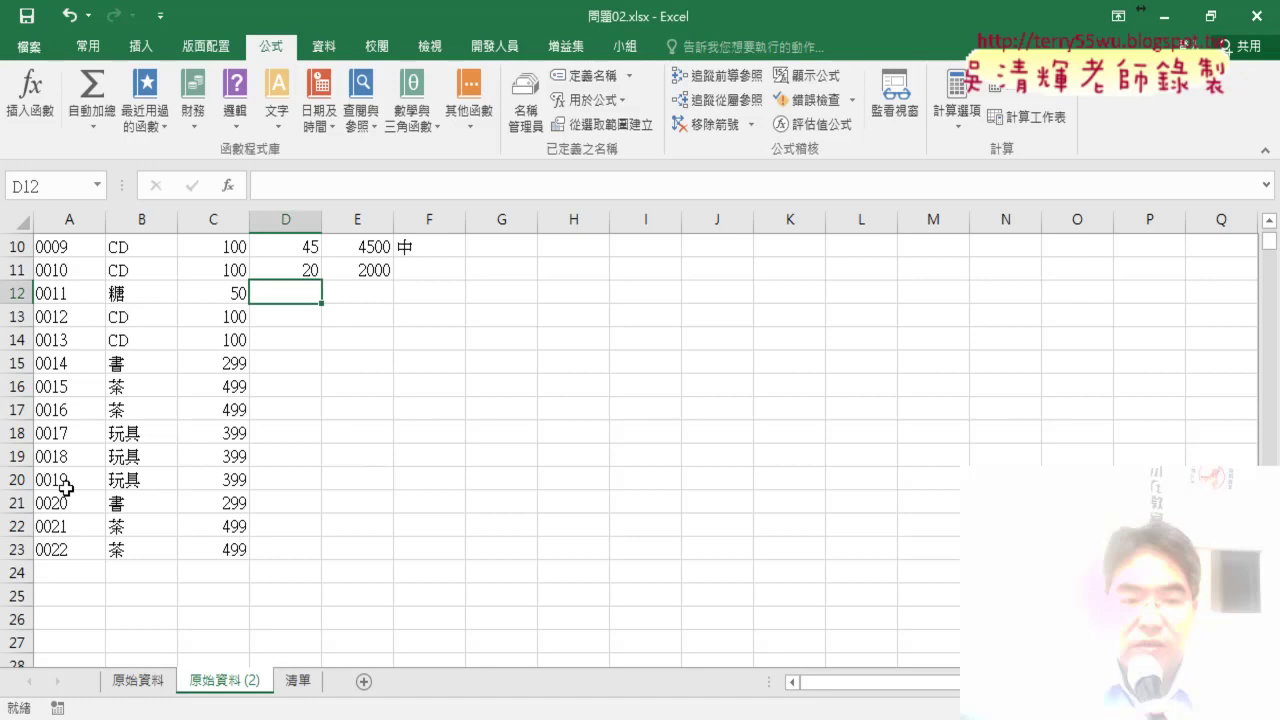
- Inspect the serial-number formulas in column A and the price lookup formula in C19
left_click(63, 500)
left_click(131, 452)
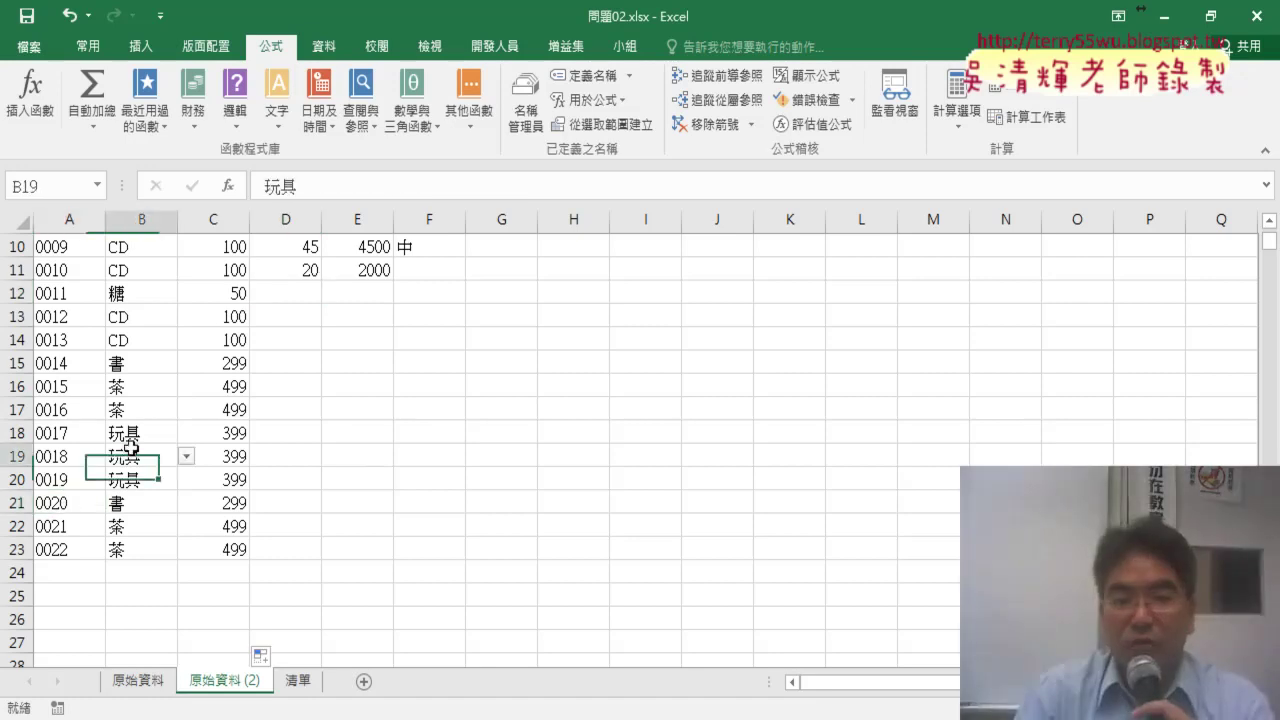
left_click(235, 452)
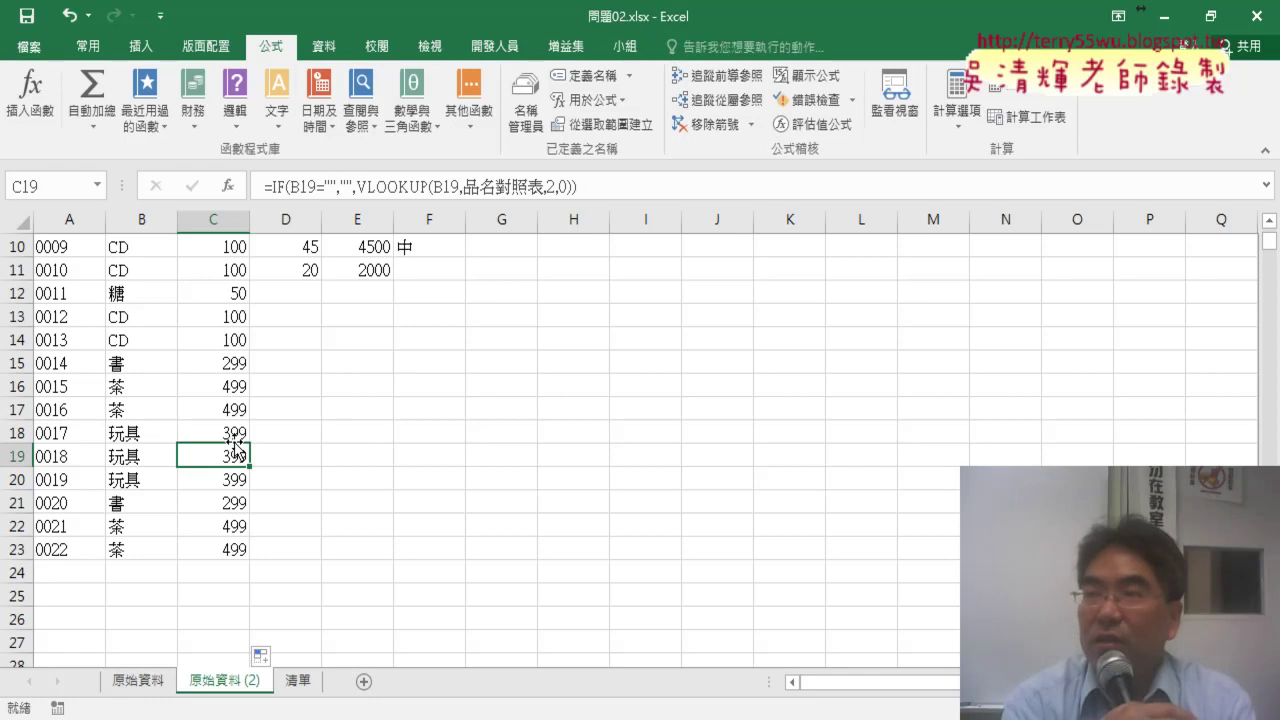
scroll(410, 440, "up", 3)
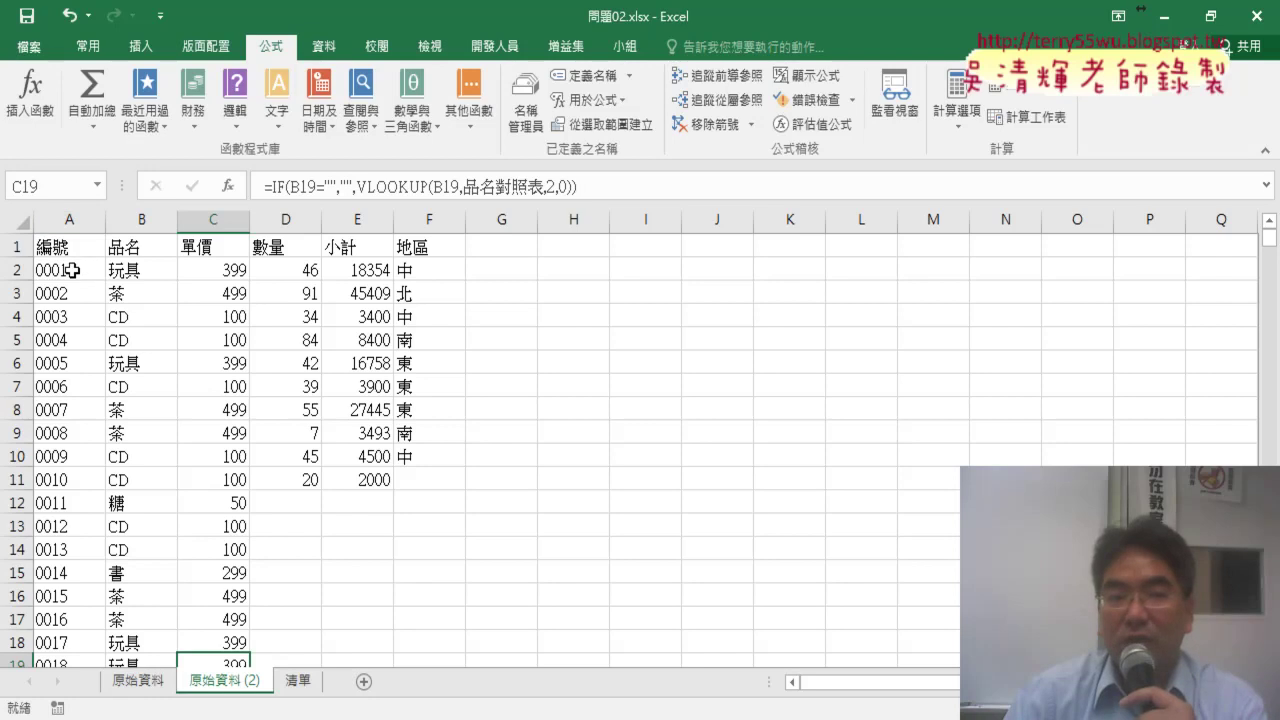
left_click(72, 270)
scroll(72, 445, "down", 4)
left_click(79, 478)
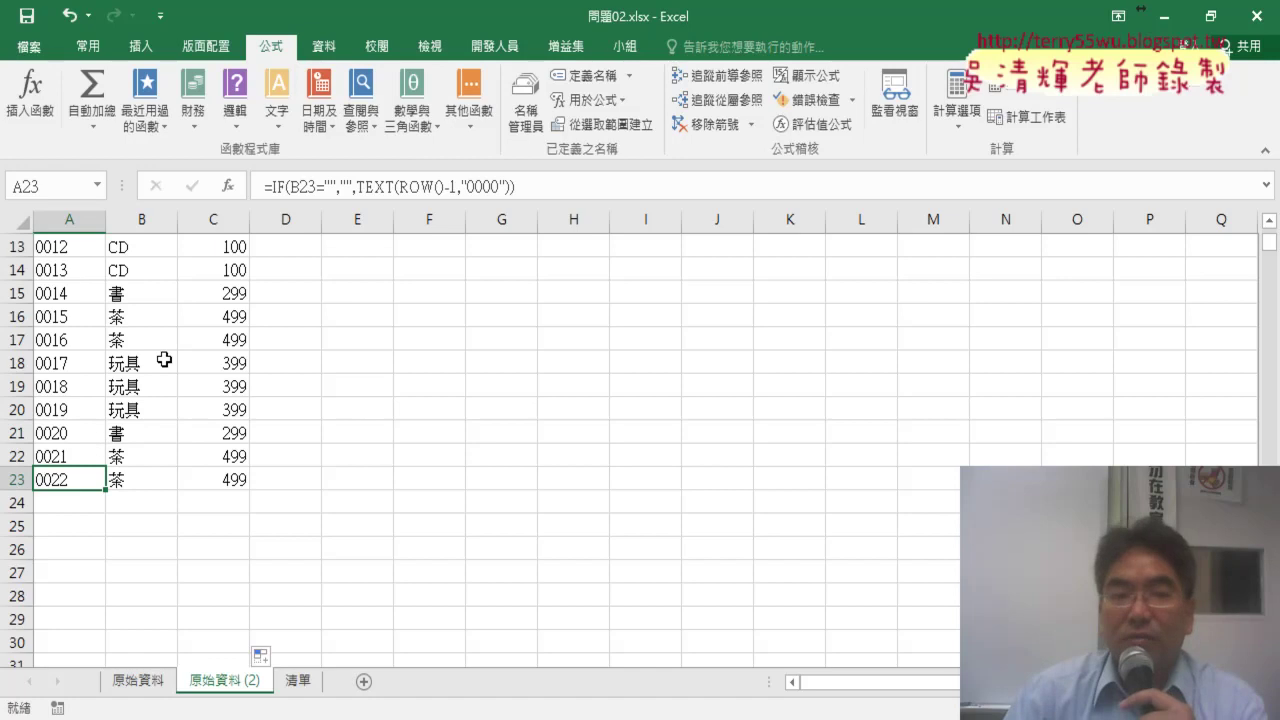
scroll(164, 359, "up", 4)
- Select the 品名, 數量 and 地區 columns and review the subtotal formula in E12
left_click(138, 219)
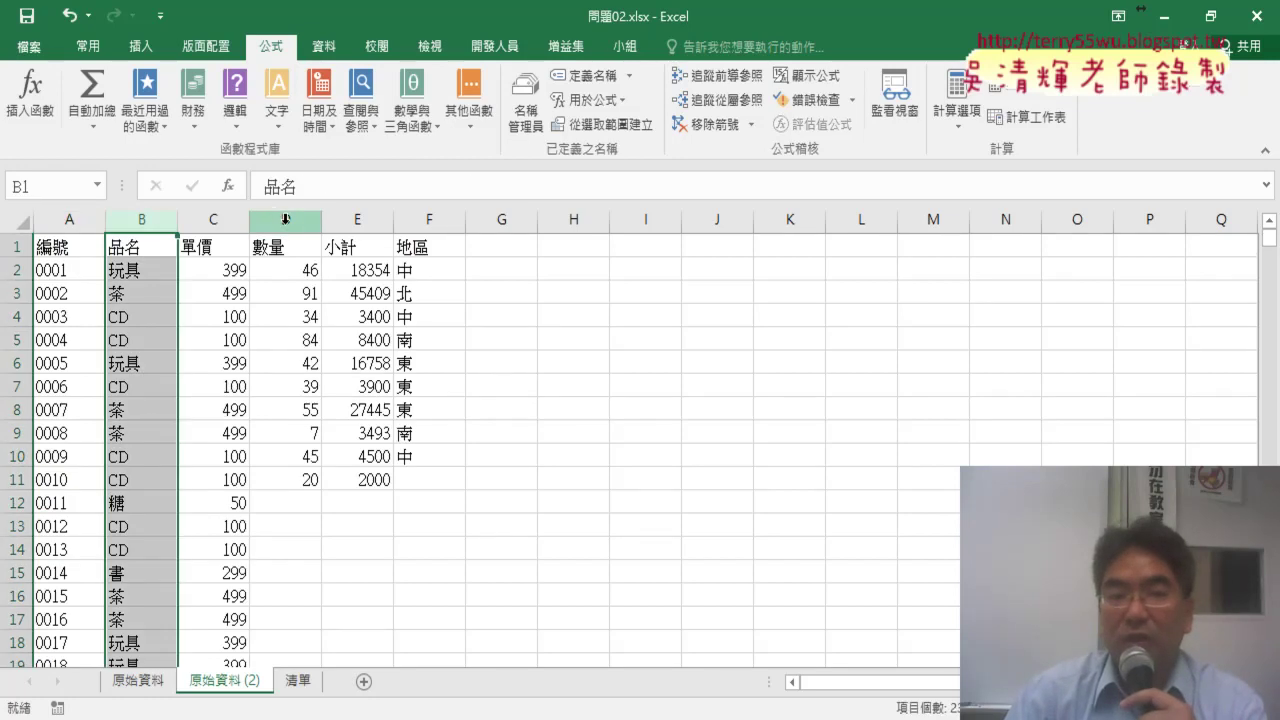
left_click(285, 219)
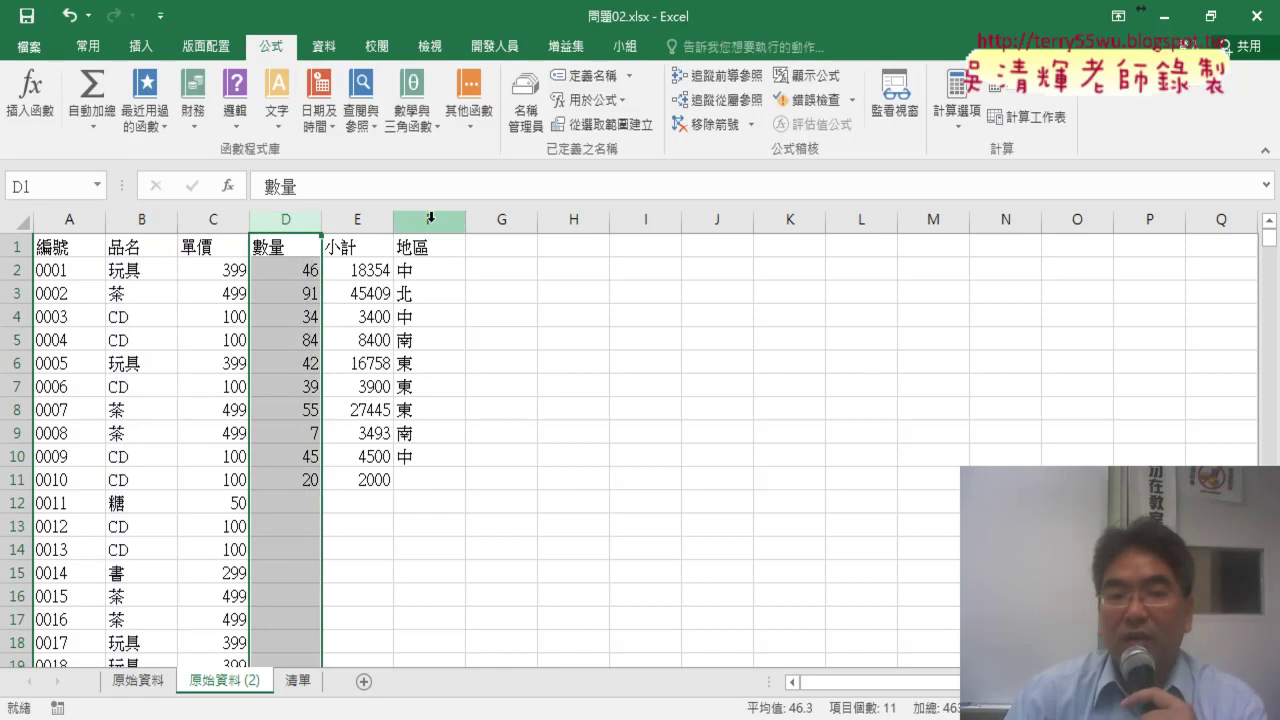
left_click(427, 219)
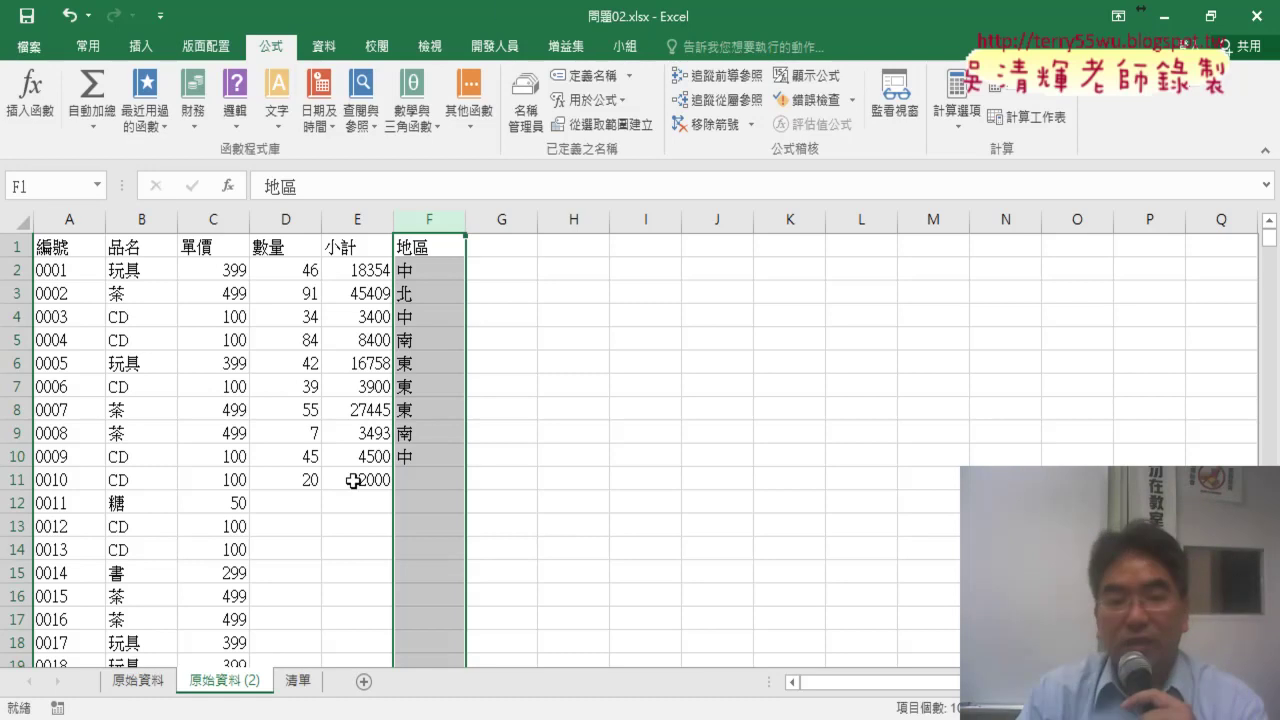
left_click(305, 478)
scroll(301, 524, "down", 1)
scroll(301, 524, "down", 1)
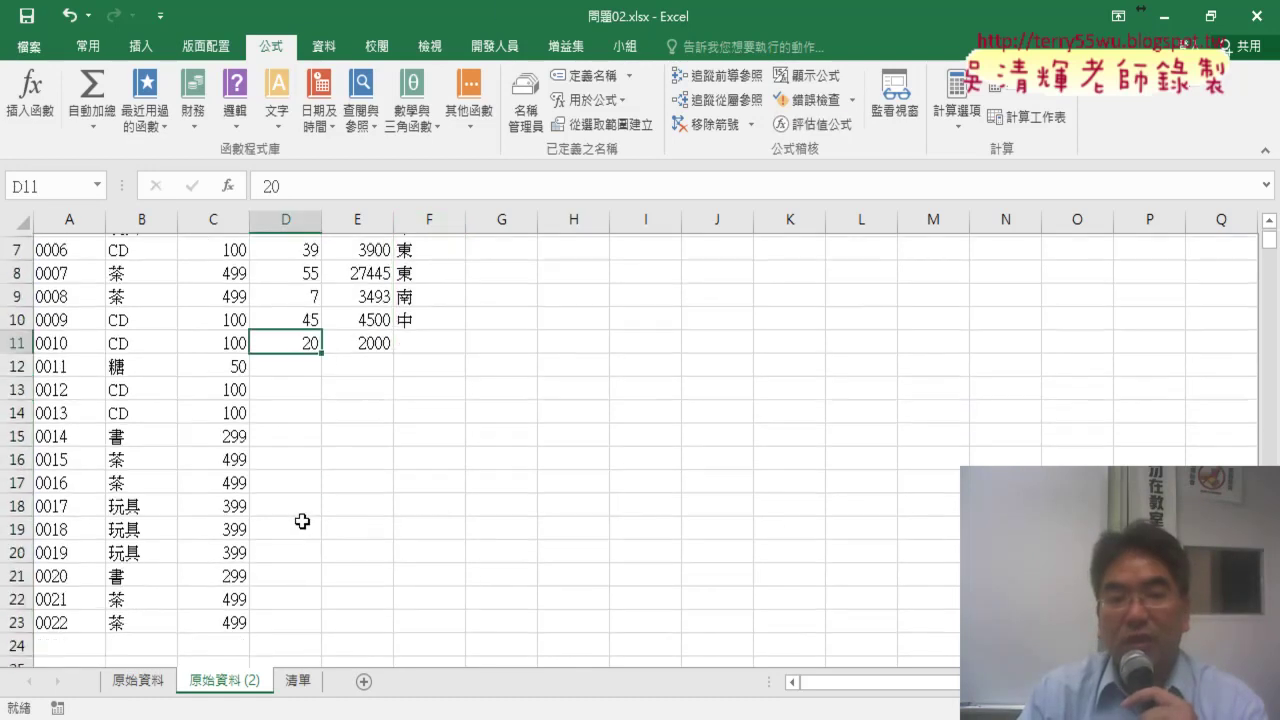
left_click(365, 363)
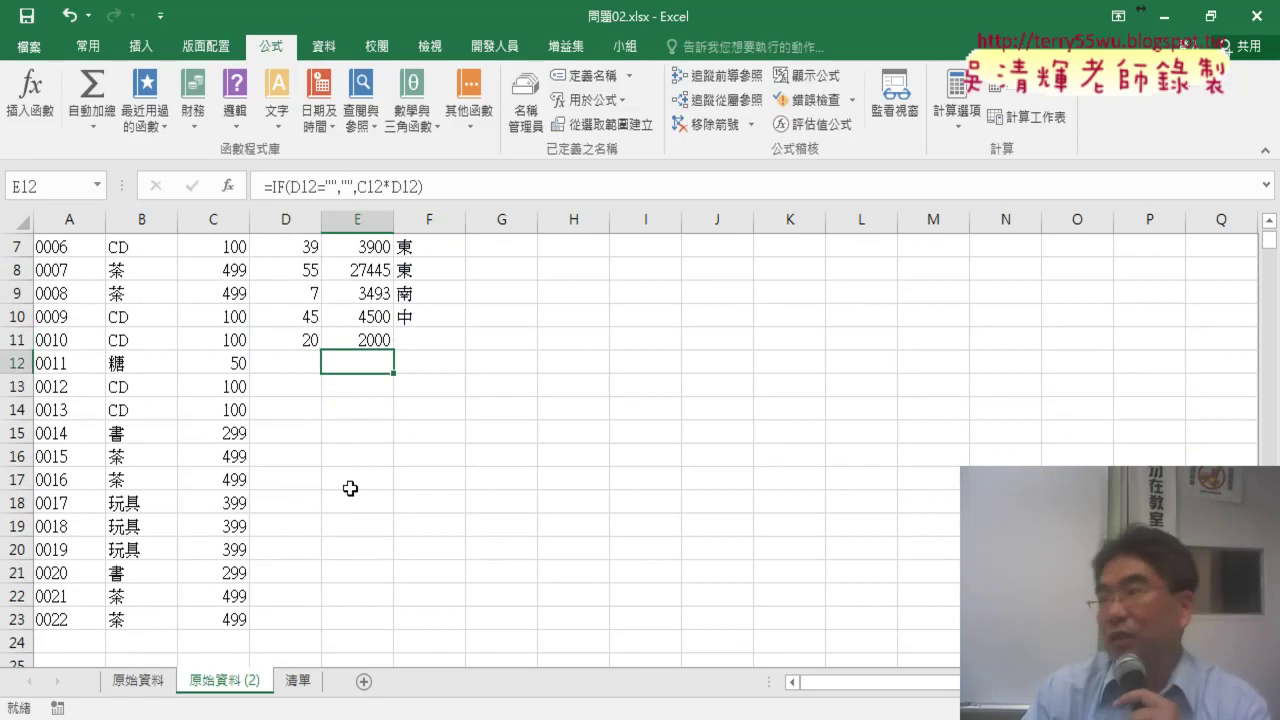
- Keep 鎖定 checked for every cell on the sheet in the 儲存格格式 保護 settings
left_click(20, 219)
right_click(536, 310)
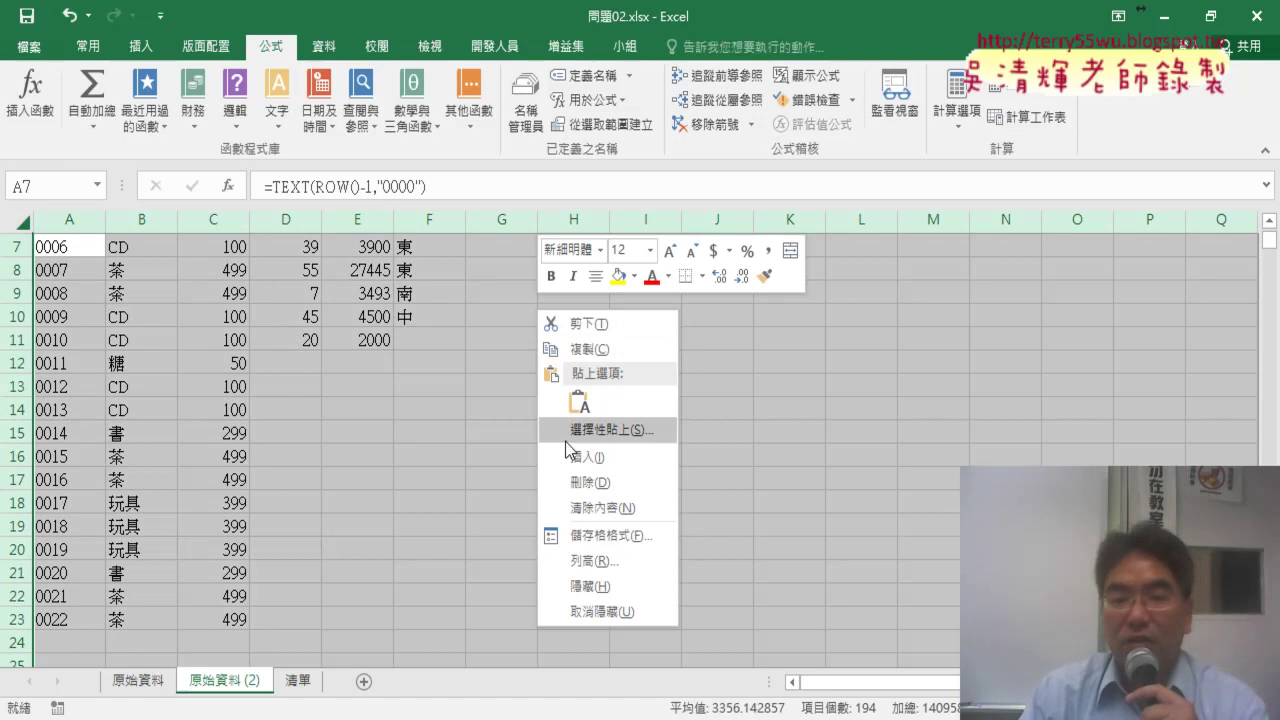
left_click(594, 535)
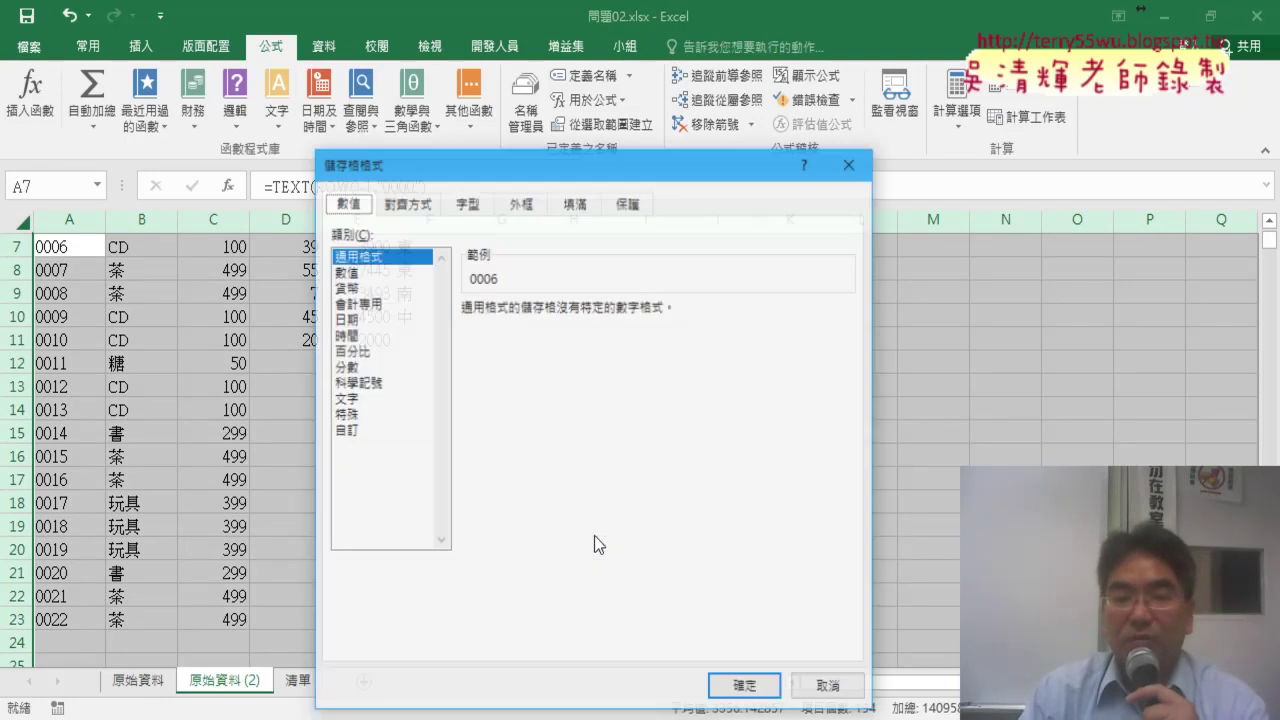
left_click(630, 203)
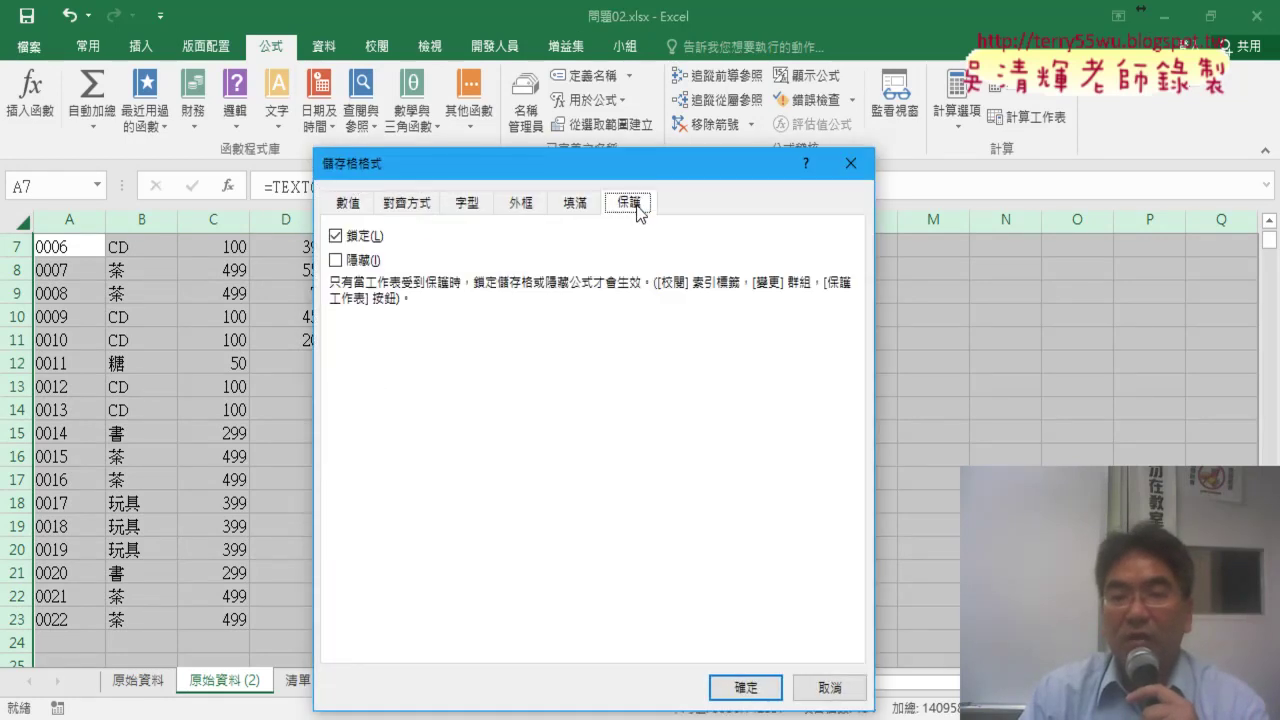
left_click(350, 205)
left_click(630, 205)
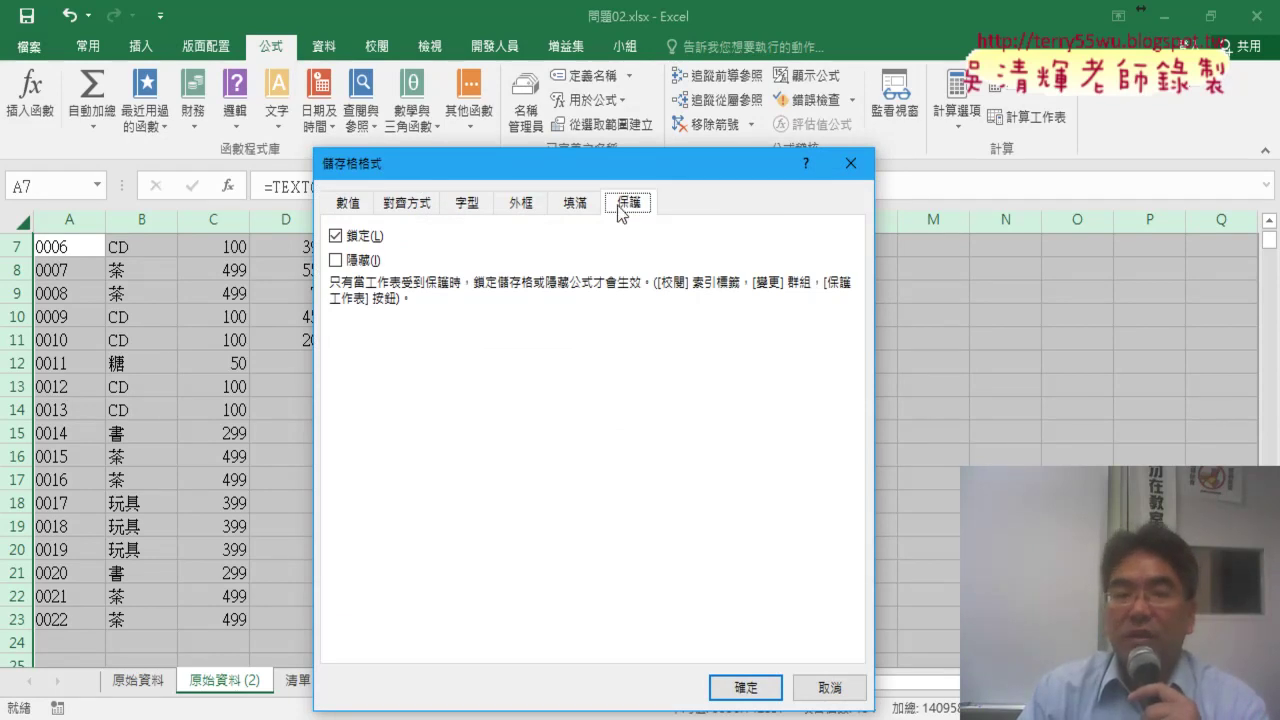
left_click_drag(628, 174, 743, 149)
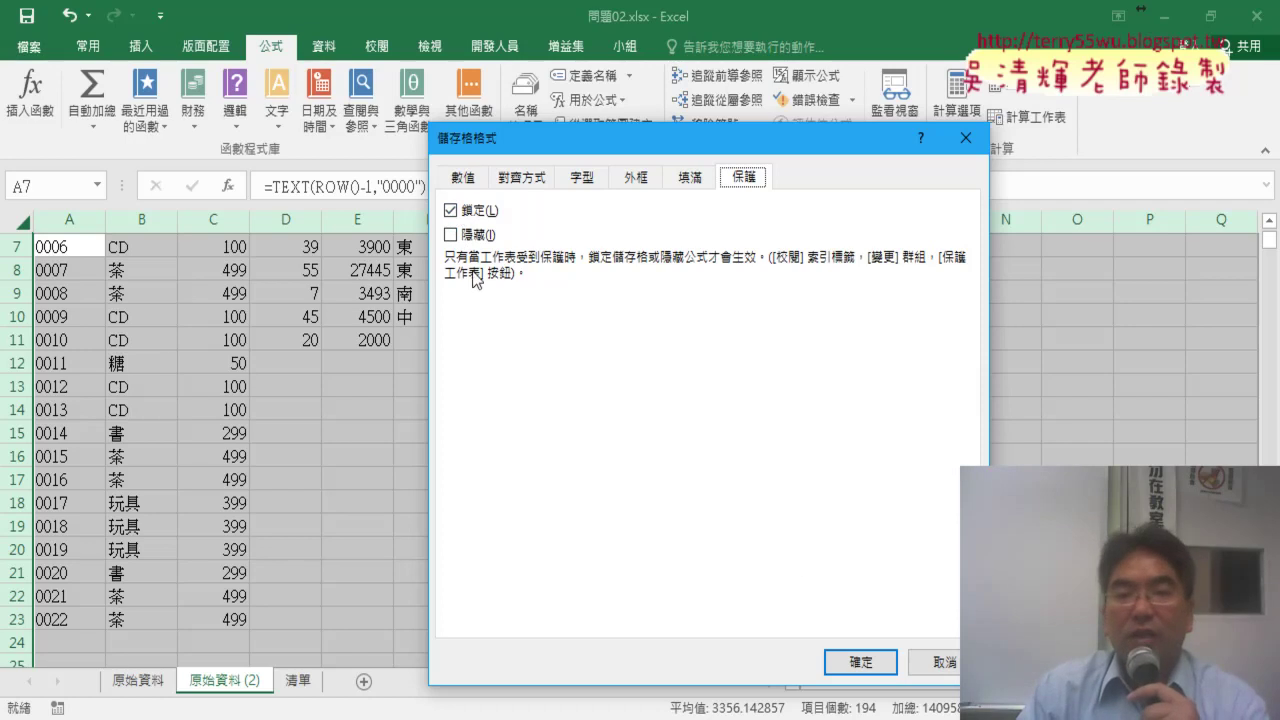
left_click(871, 664)
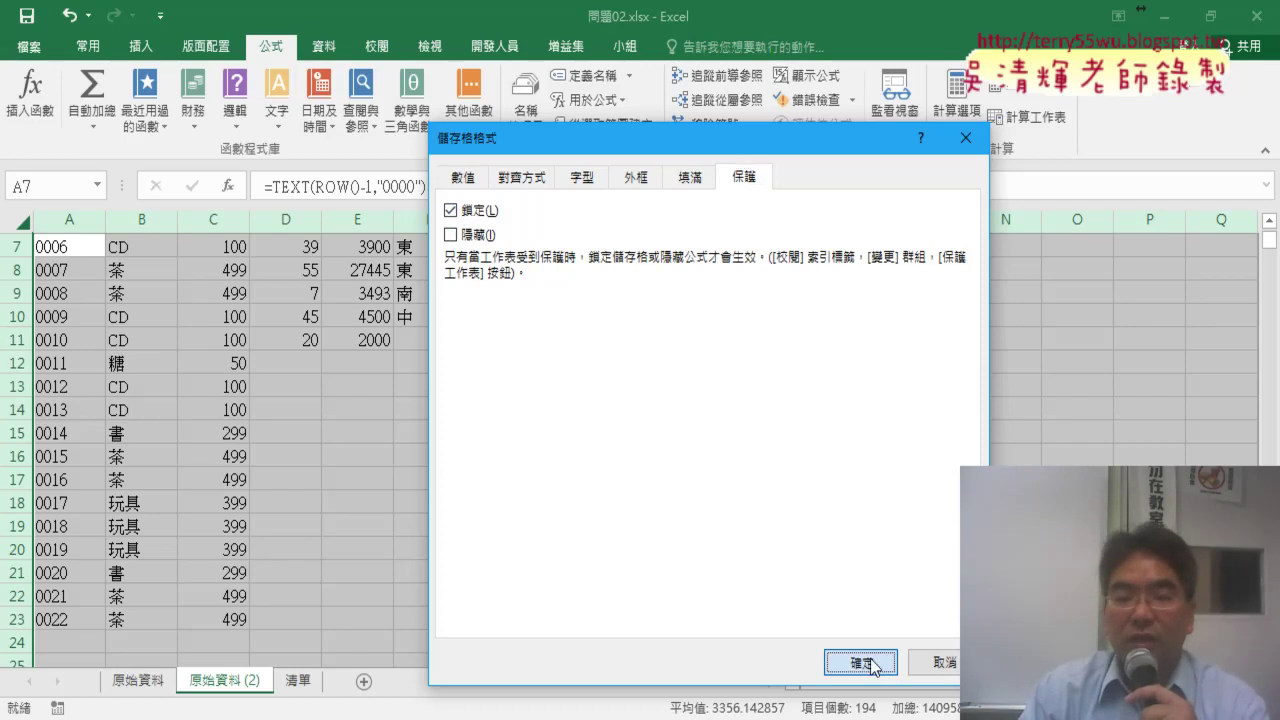
scroll(557, 524, "up", 2)
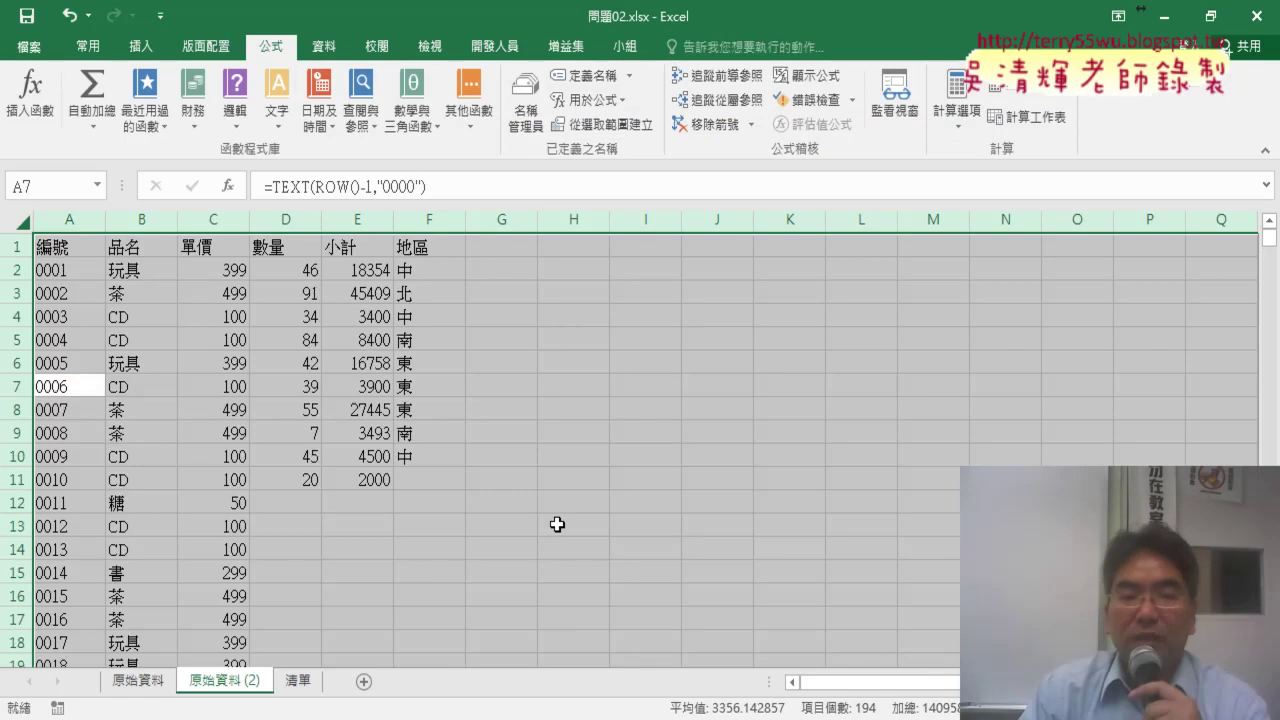
left_click(141, 219)
- Add columns D and F to the column B selection and uncheck 鎖定 for all three
left_click(303, 219, "ctrl")
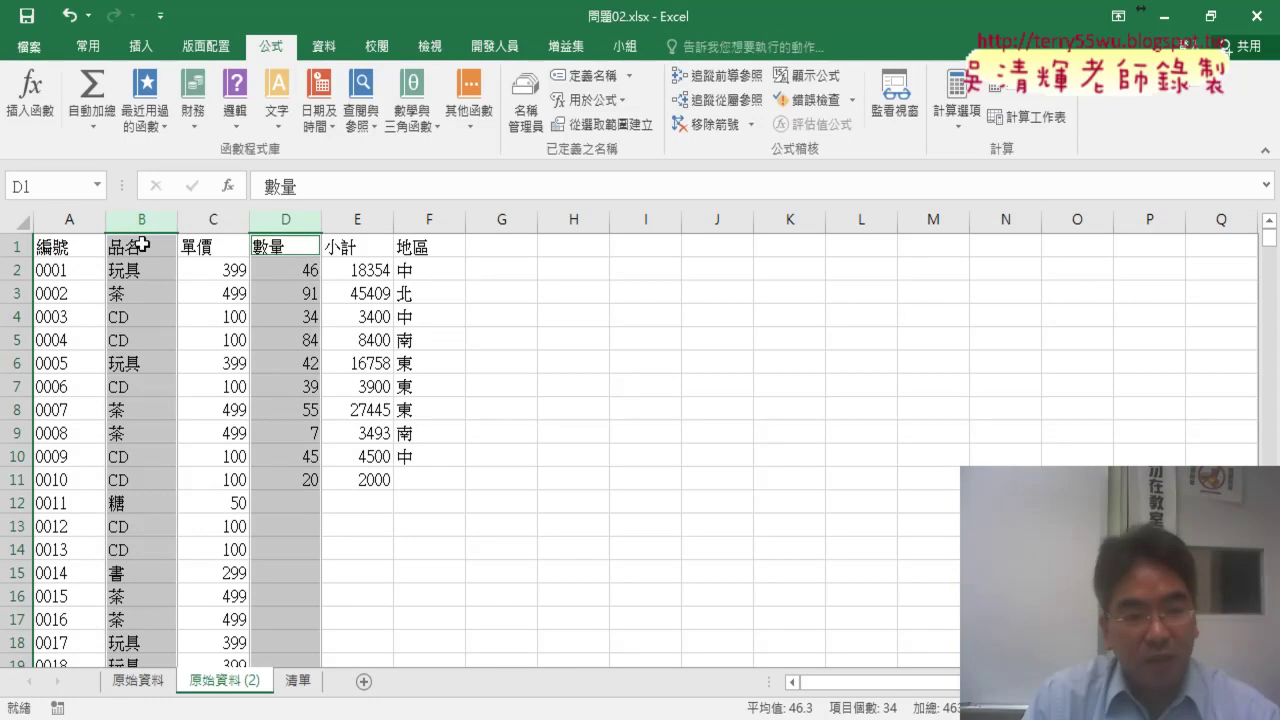
left_click(429, 219, "ctrl")
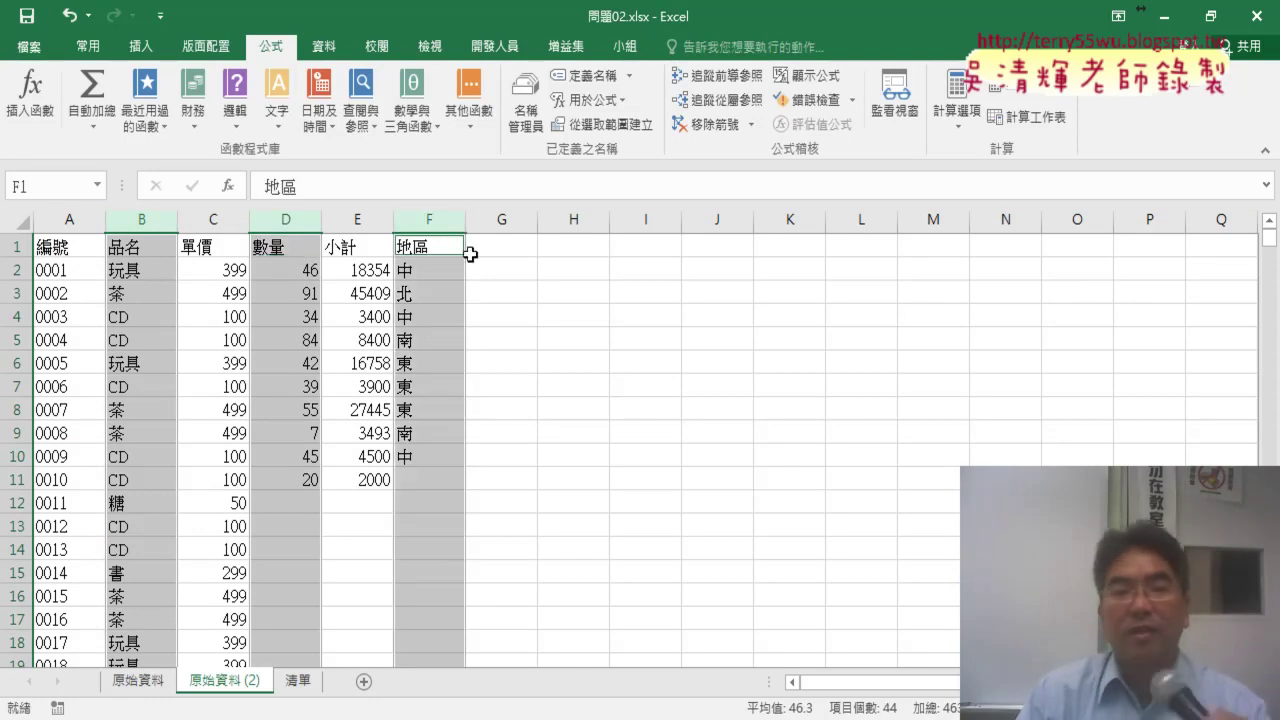
right_click(437, 314)
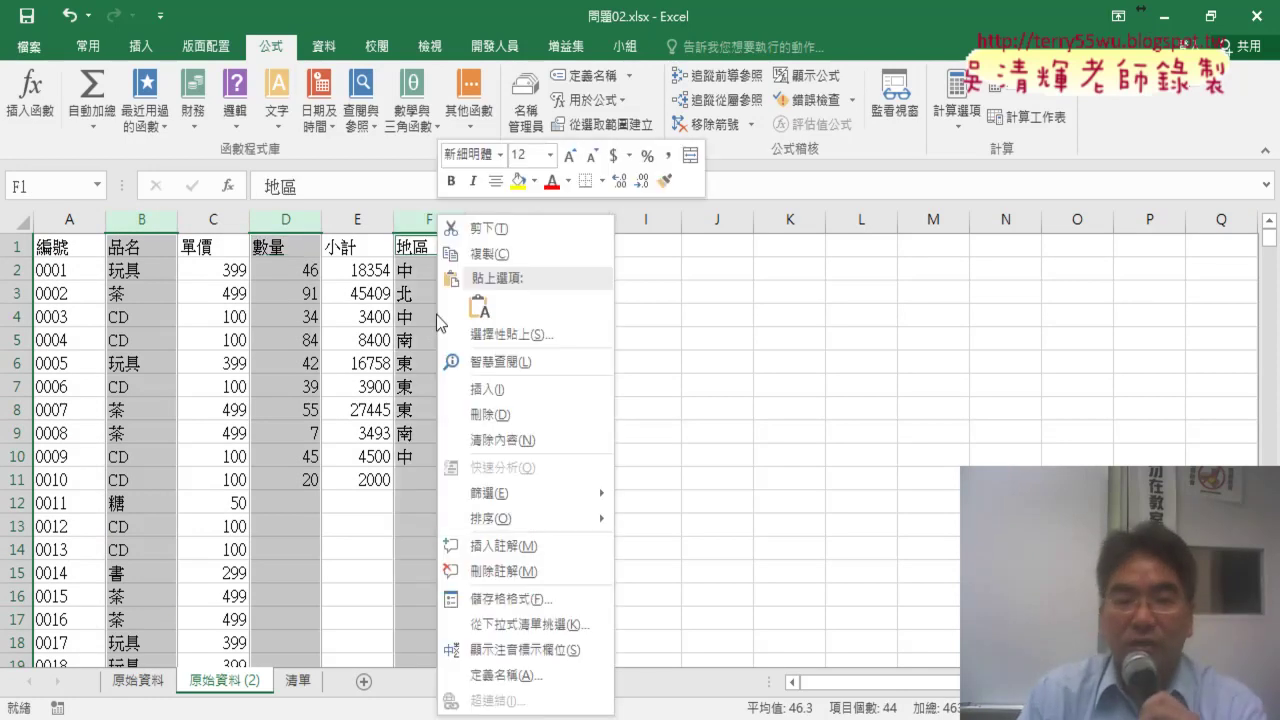
left_click(553, 598)
left_click_drag(629, 174, 916, 124)
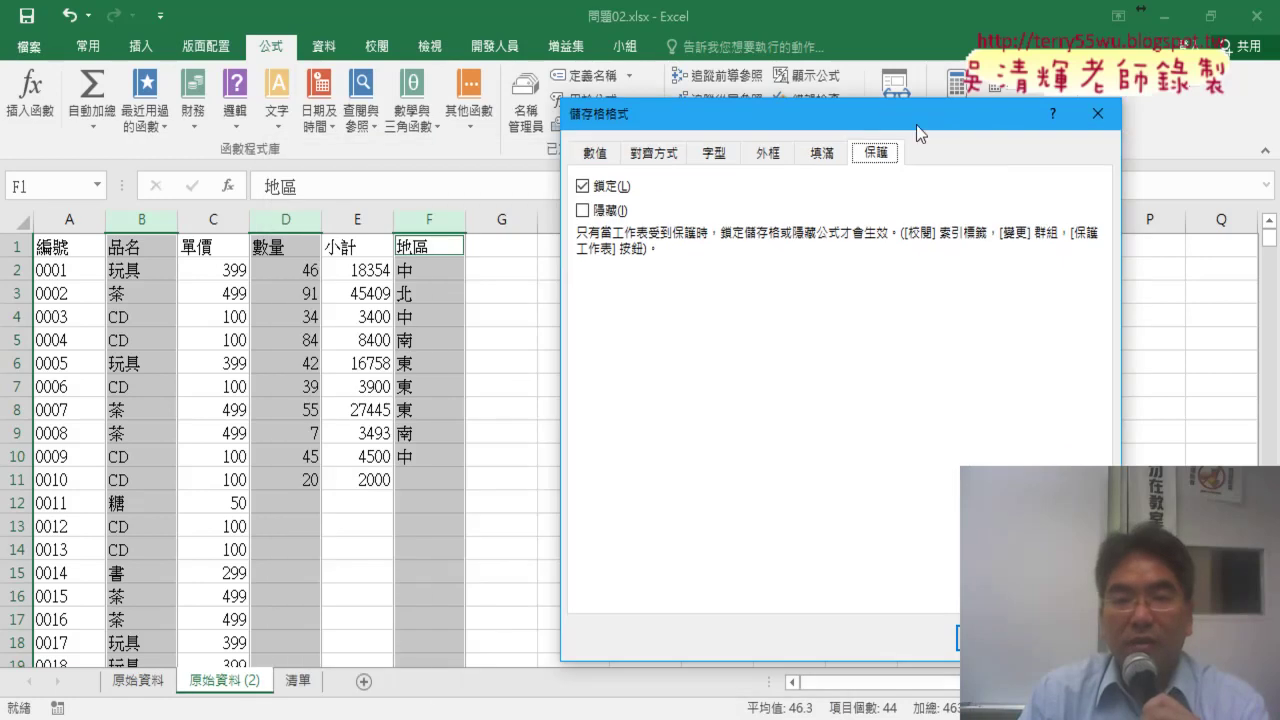
left_click(584, 188)
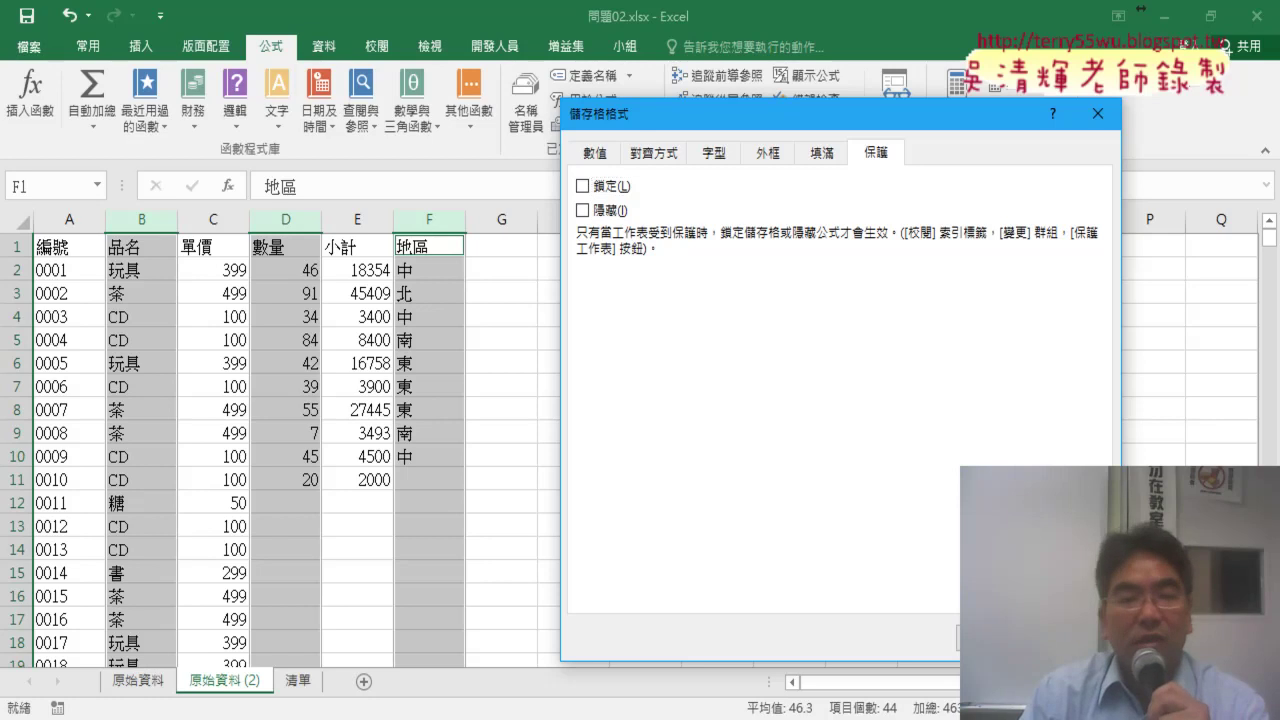
key("Return")
- Check 隱藏 alongside 鎖定 for the whole sheet so formulas stay concealed
left_click(22, 220)
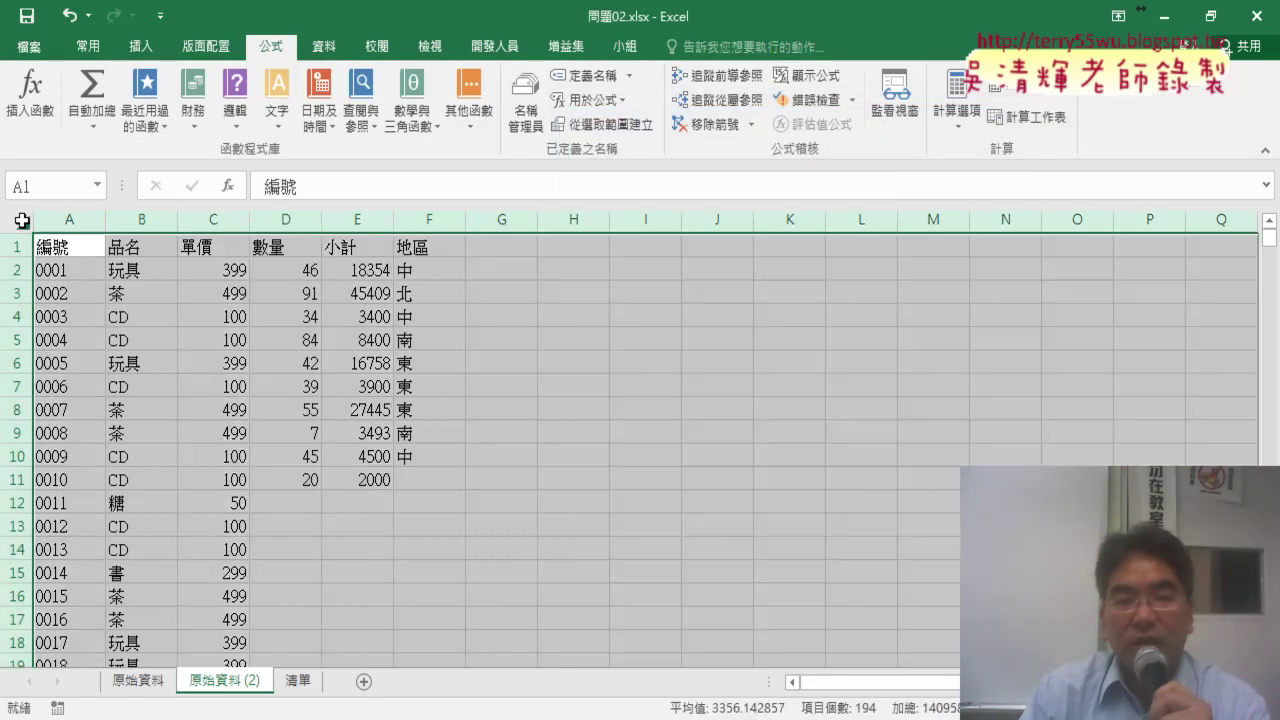
right_click(448, 293)
left_click(530, 518)
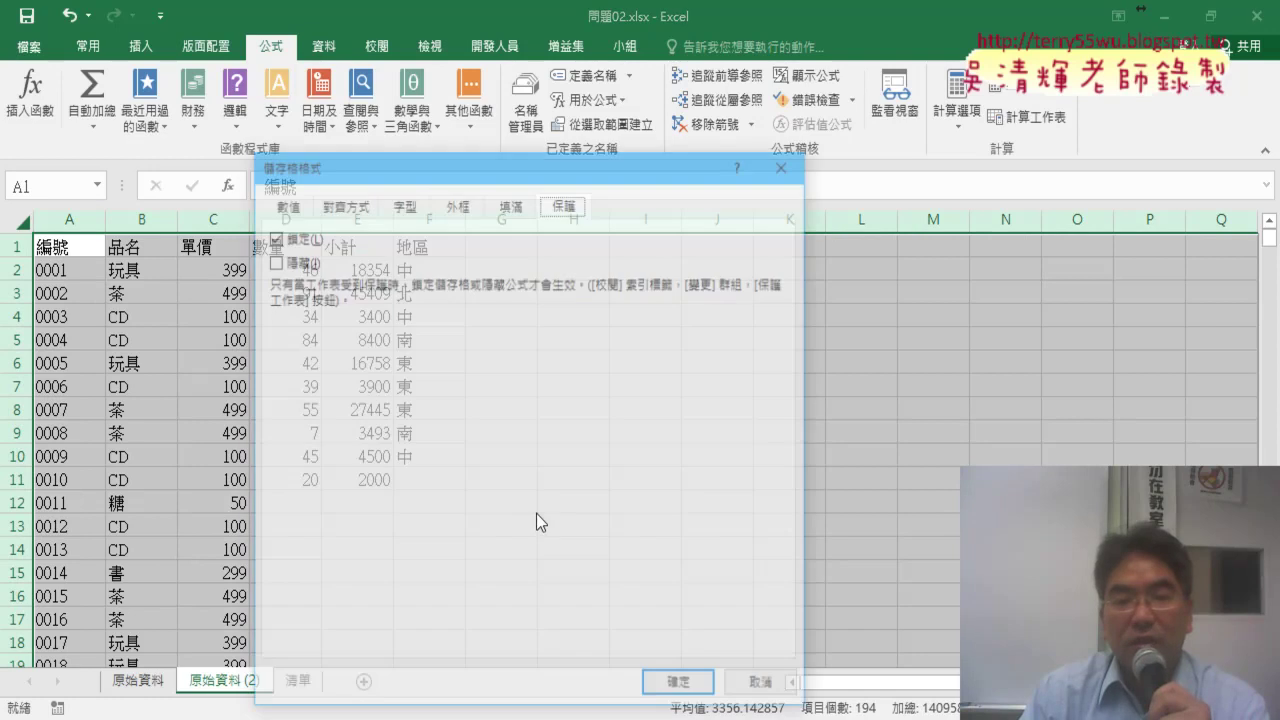
left_click_drag(562, 172, 822, 139)
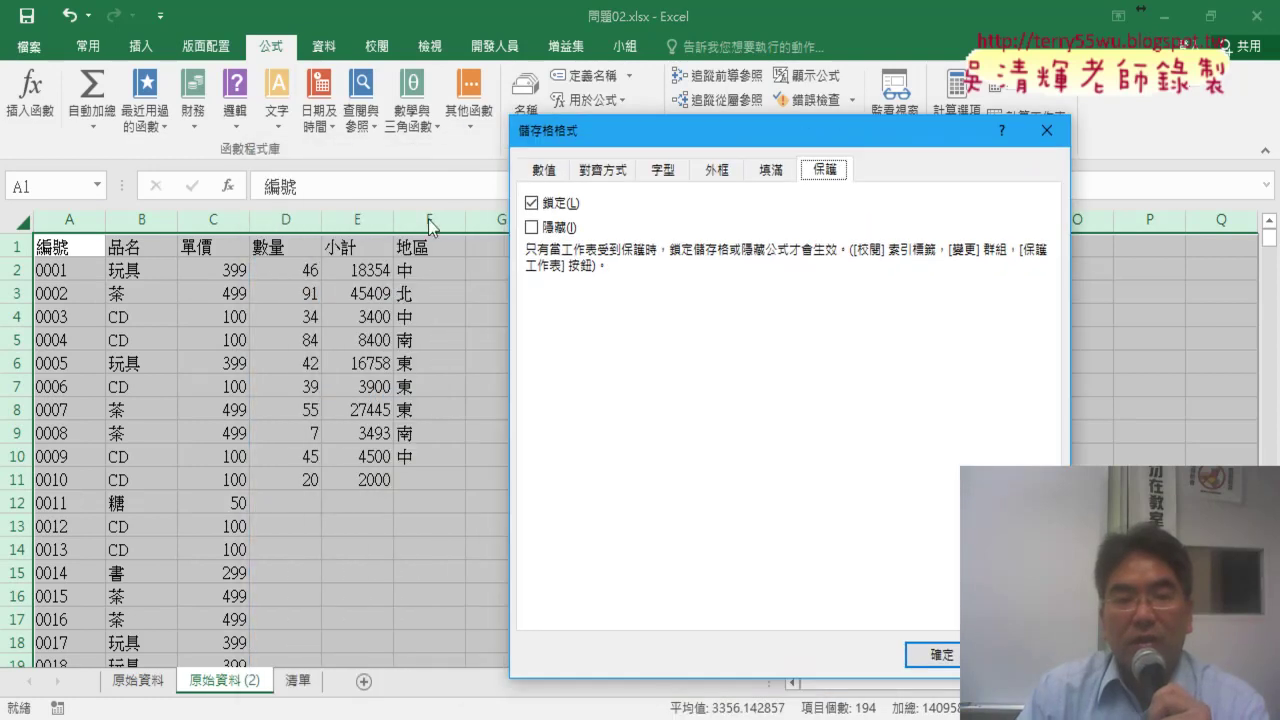
left_click(532, 228)
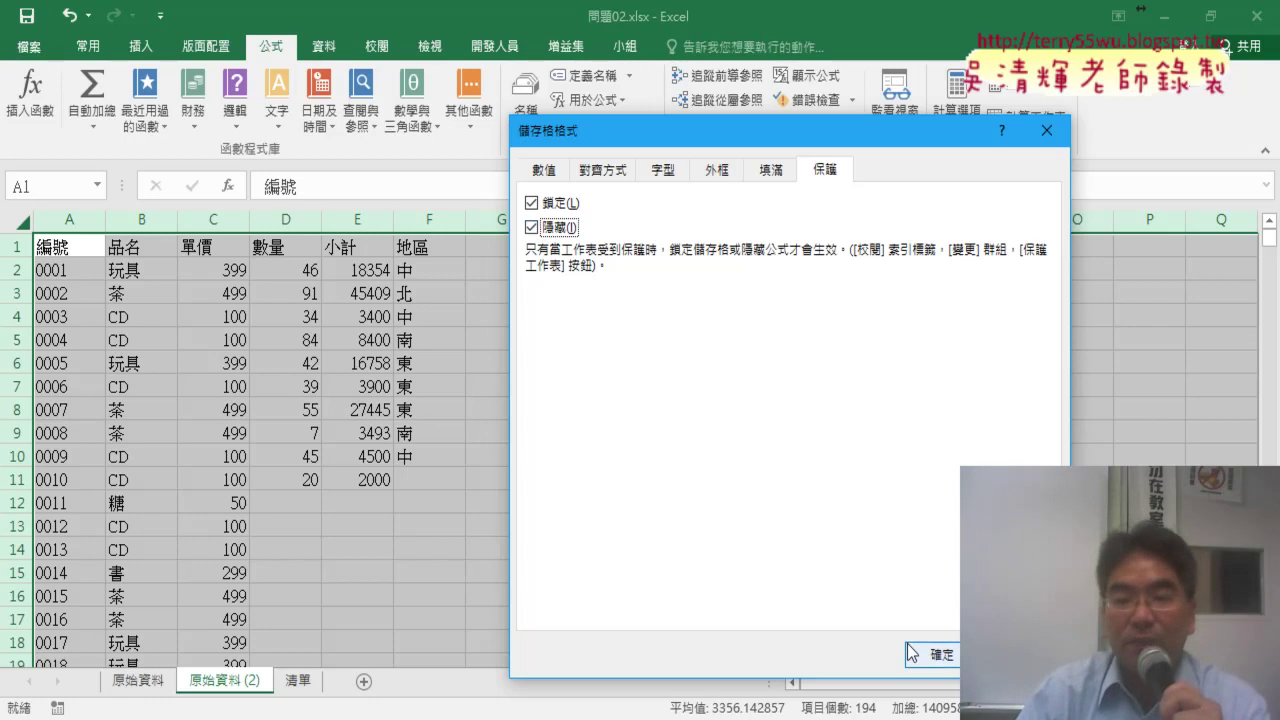
left_click(941, 655)
- Uncheck both 鎖定 and 隱藏 for the 品名, 數量 and 地區 columns B, D and F
left_click(133, 208)
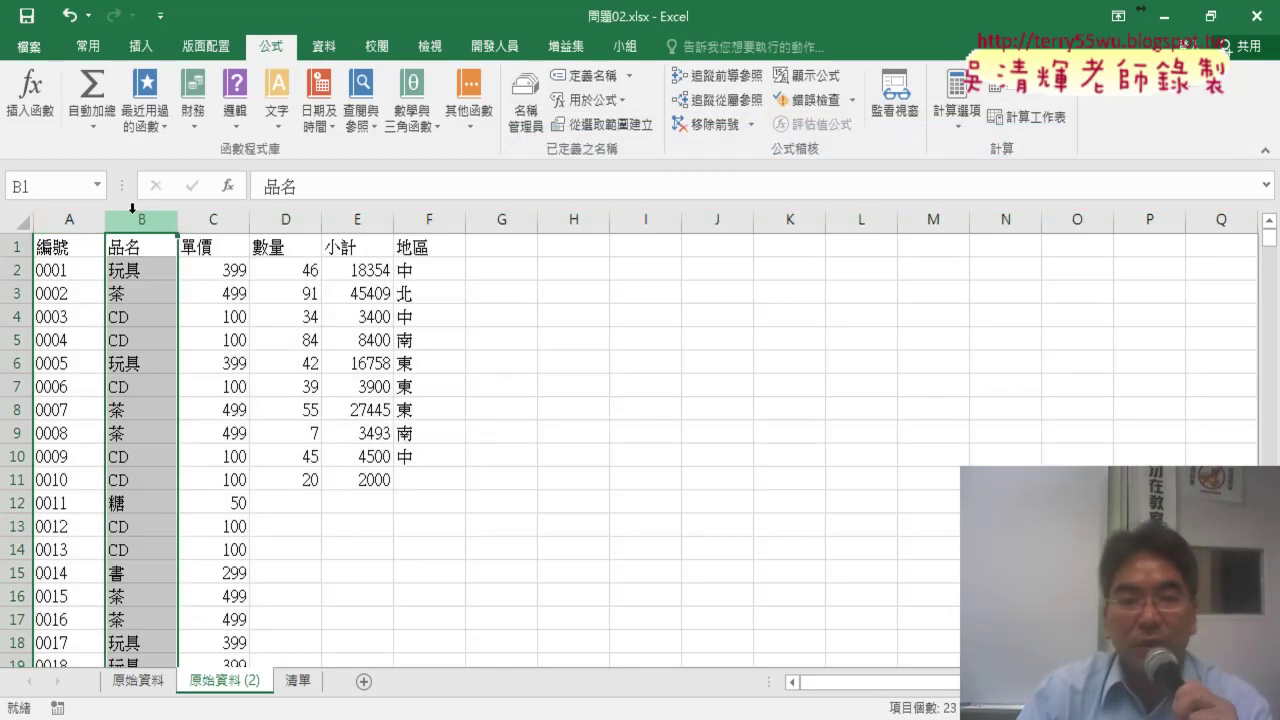
left_click(295, 218, "ctrl")
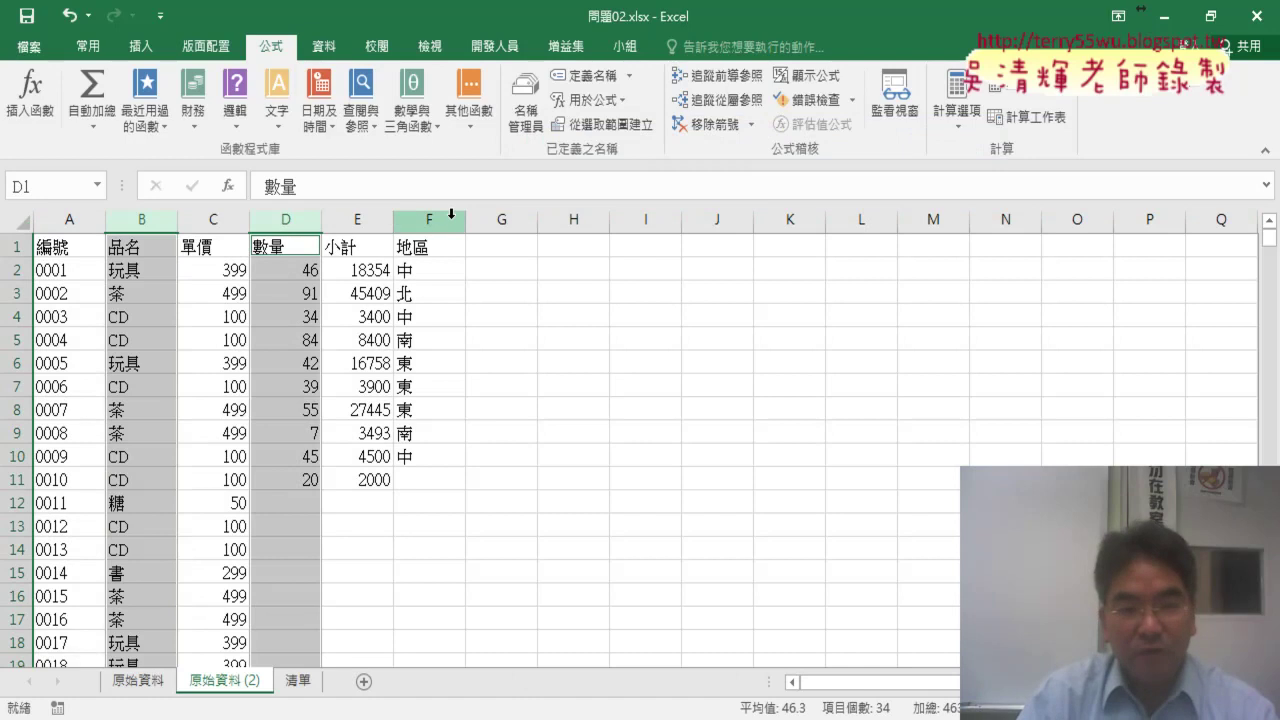
left_click(440, 218, "ctrl")
right_click(443, 330)
left_click(537, 604)
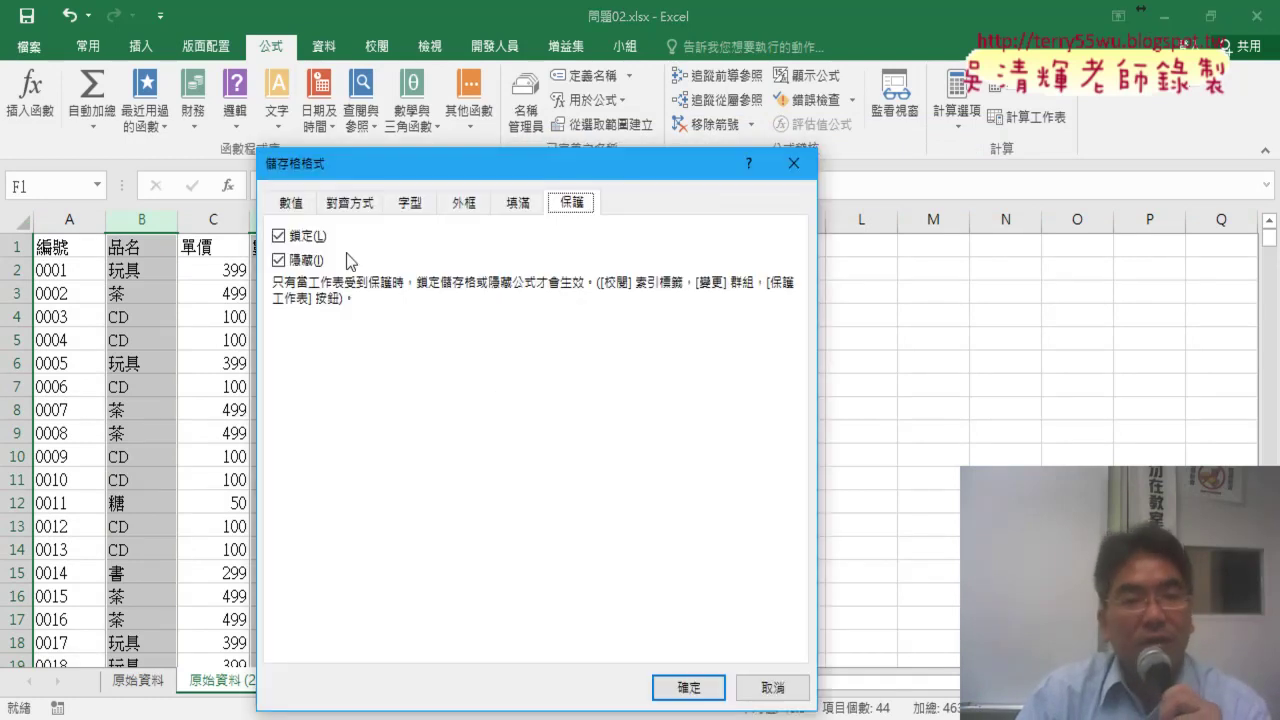
left_click(278, 236)
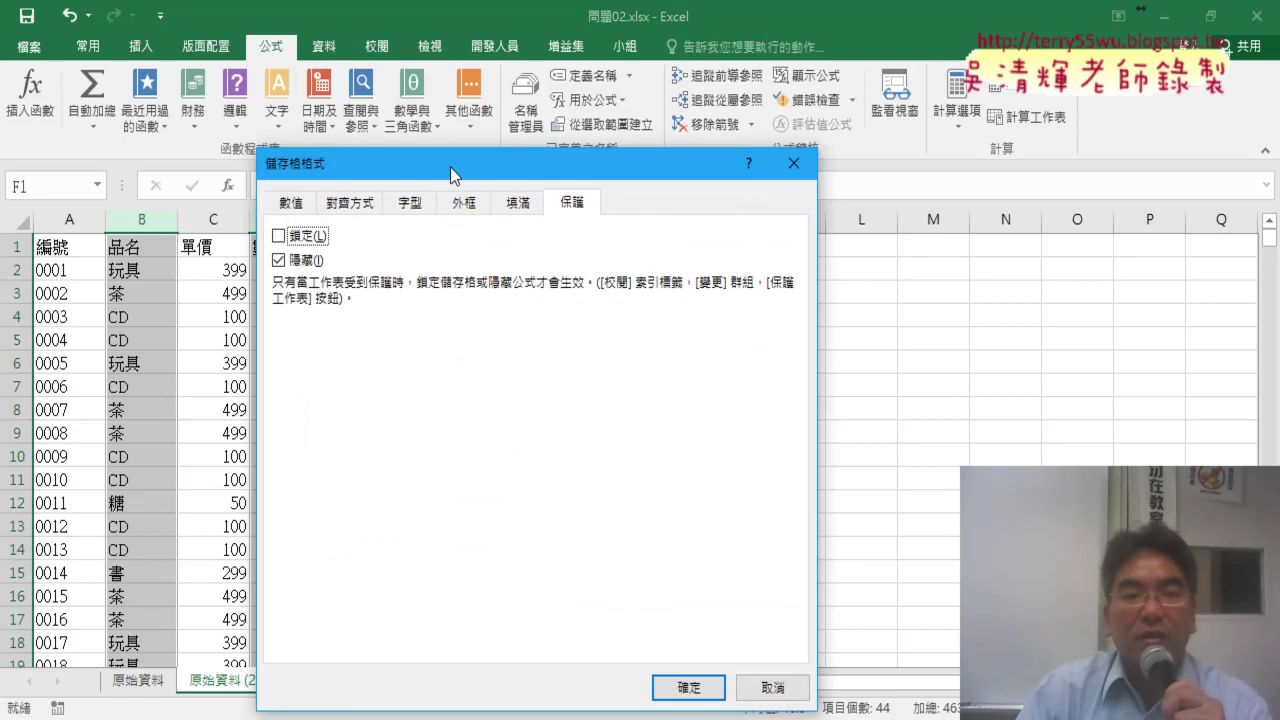
left_click_drag(450, 167, 750, 114)
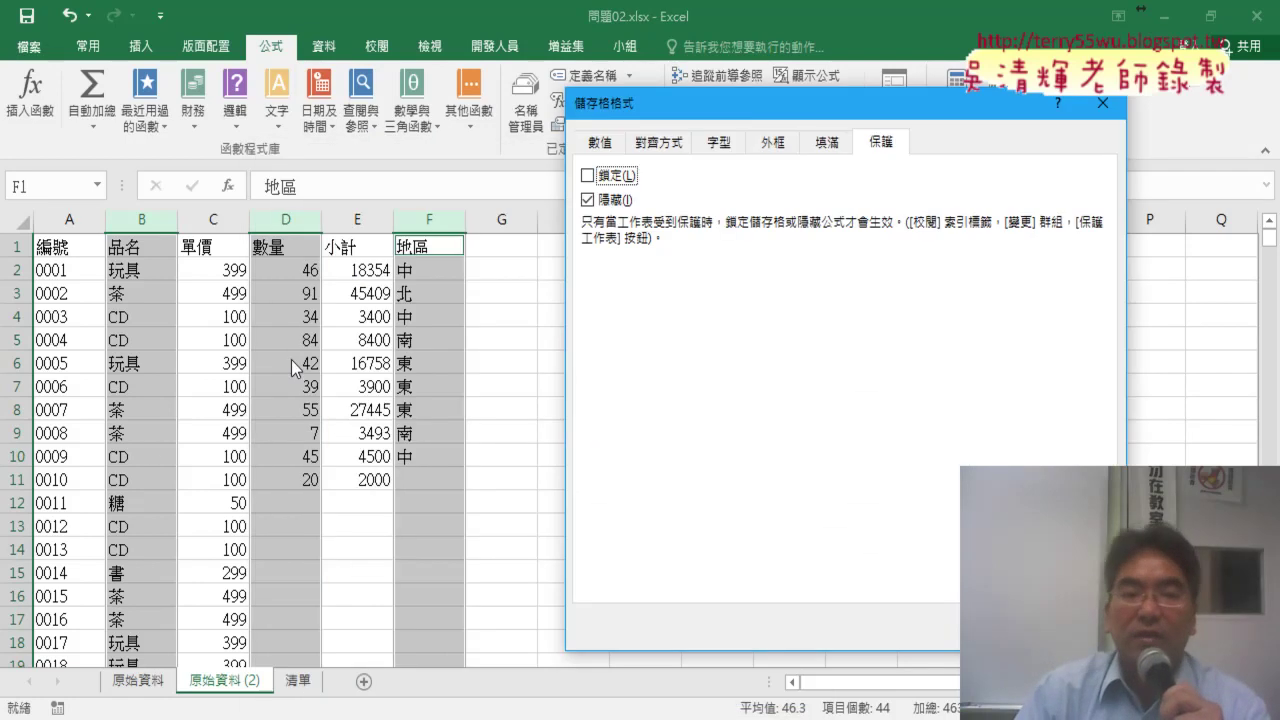
left_click(588, 201)
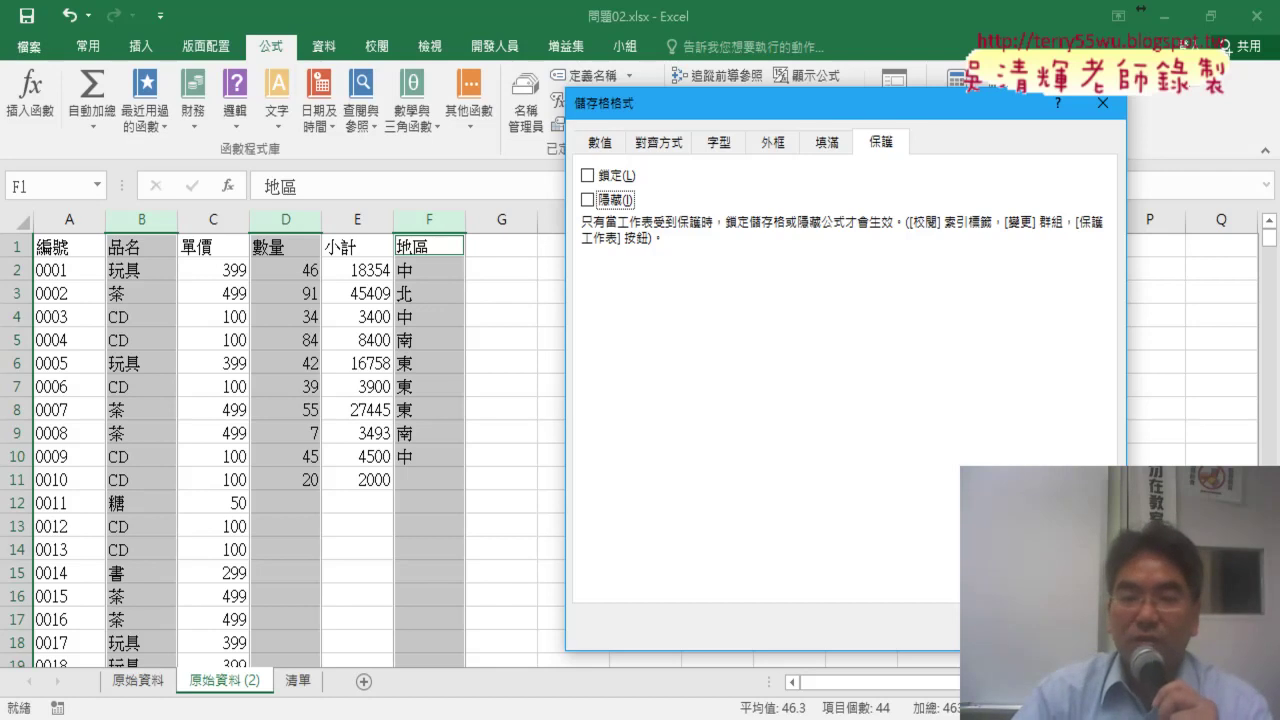
key("Return")
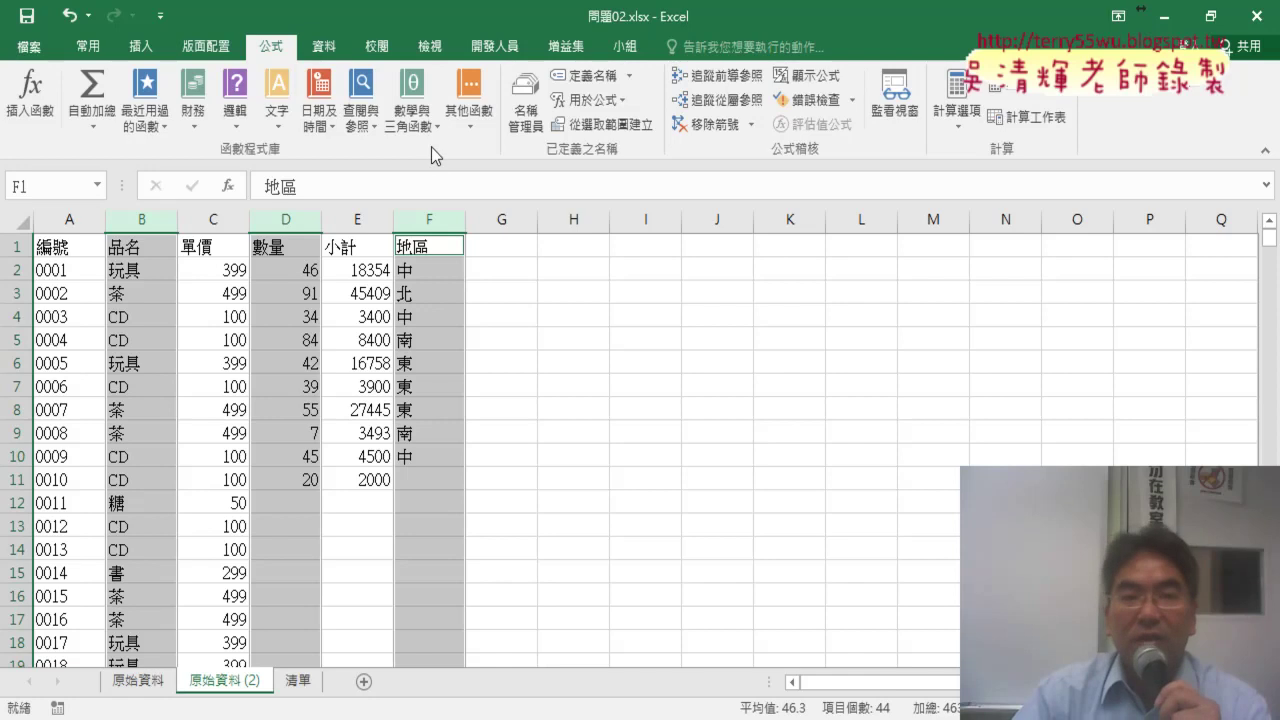
left_click(387, 55)
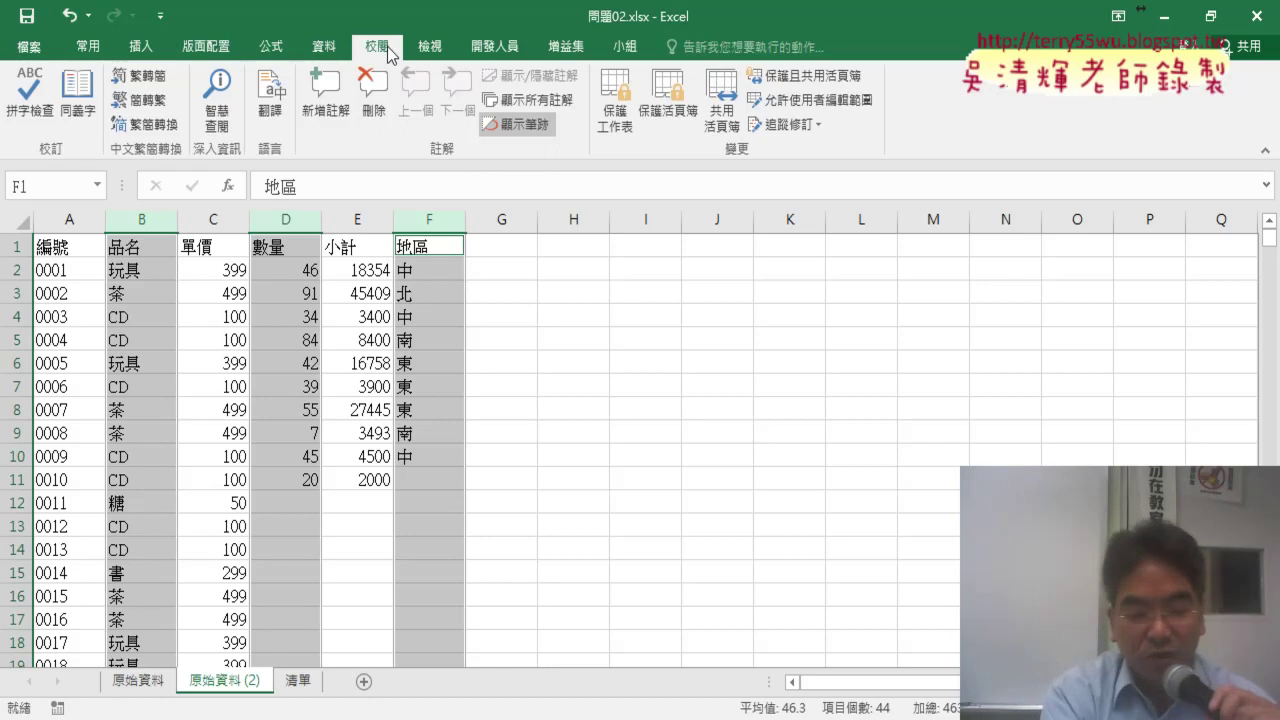
- Protect the 原始資料 (2) sheet with a password, re-entering it to confirm
left_click_drag(395, 40, 402, 90)
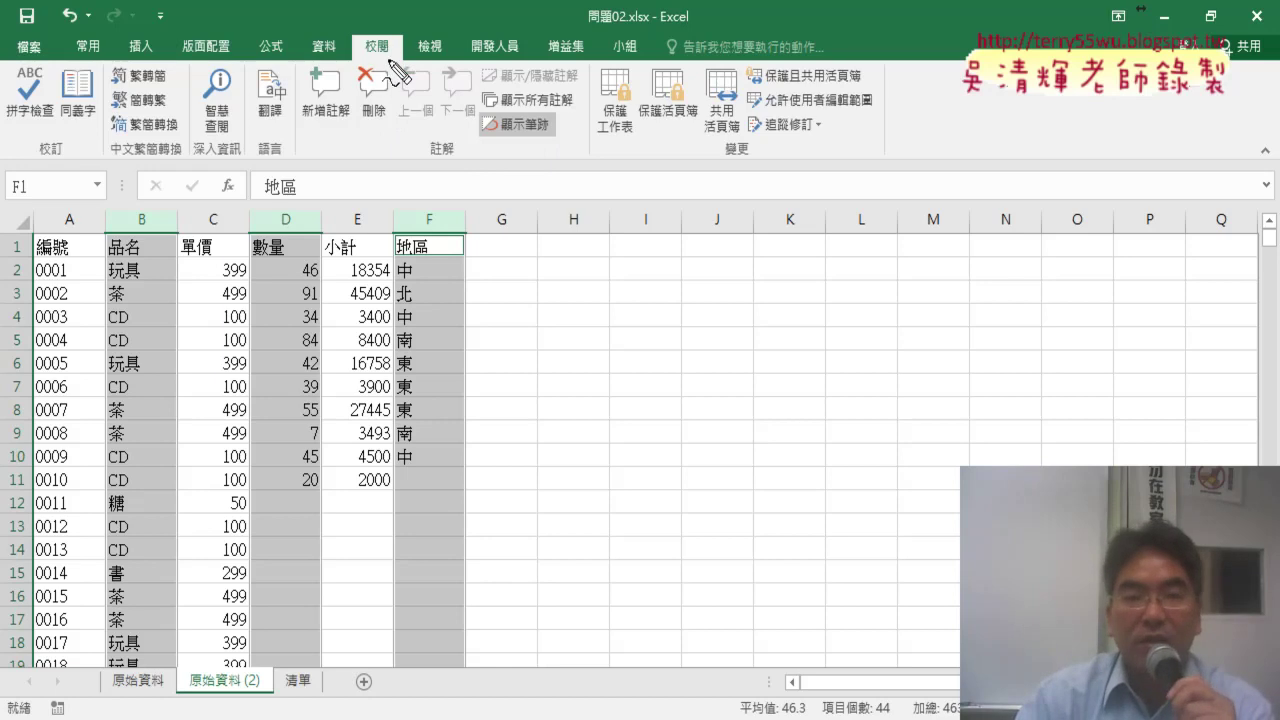
left_click_drag(625, 90, 638, 160)
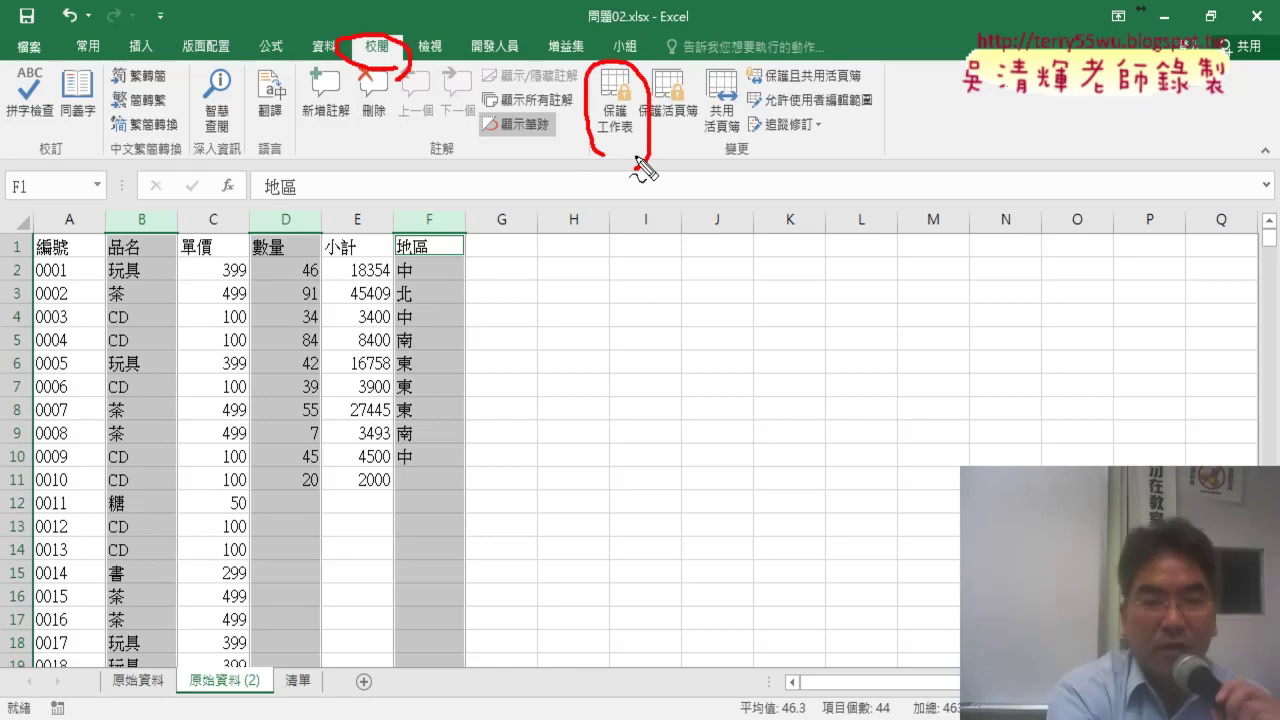
key("Escape")
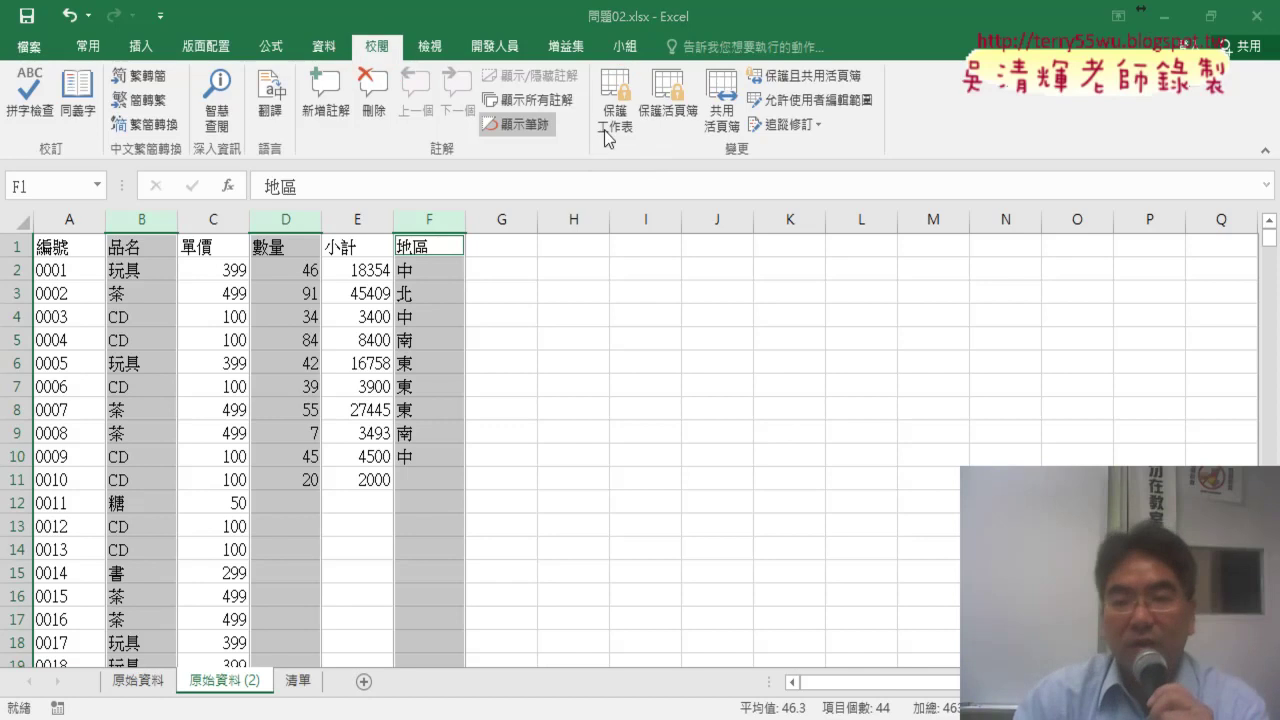
left_click(604, 128)
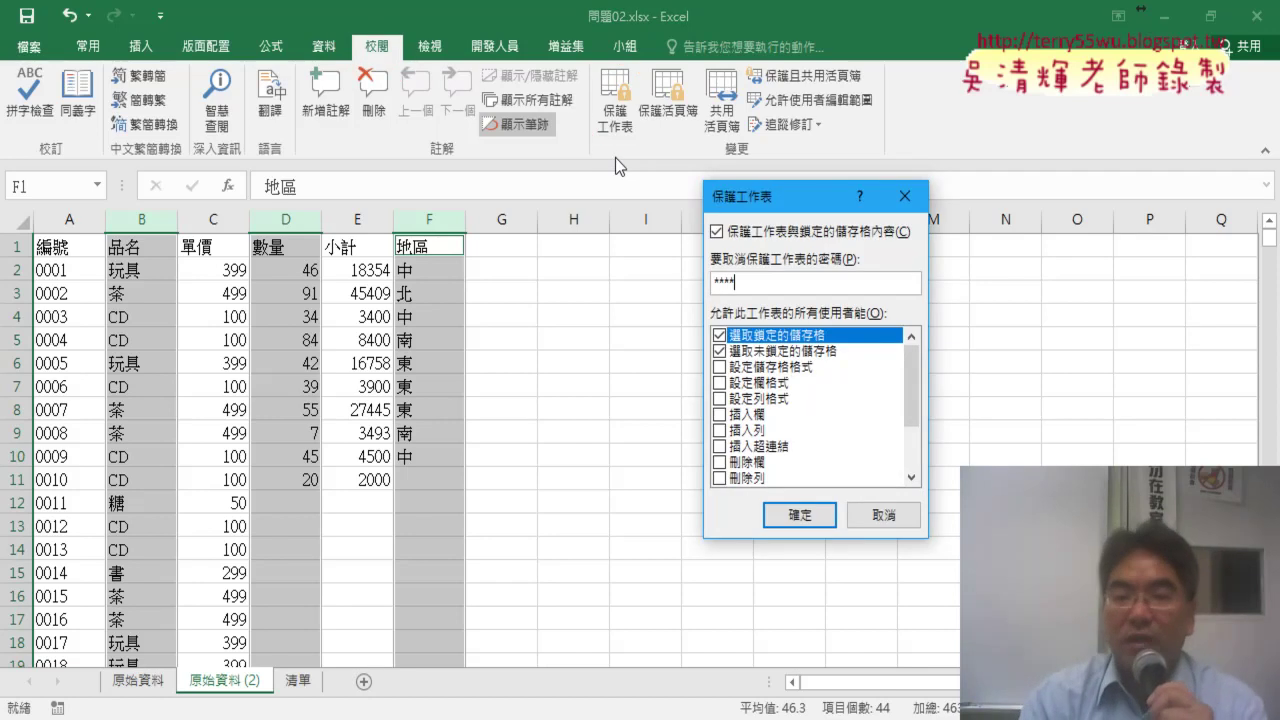
key("Return")
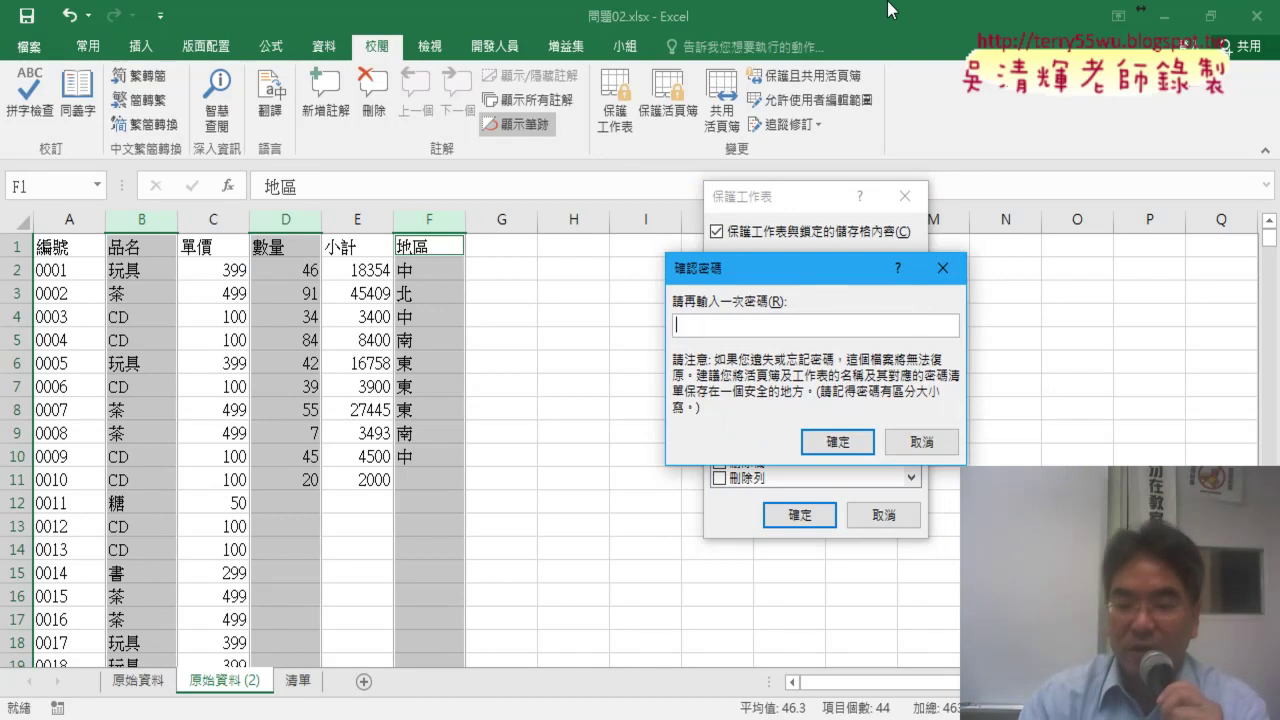
key("Return")
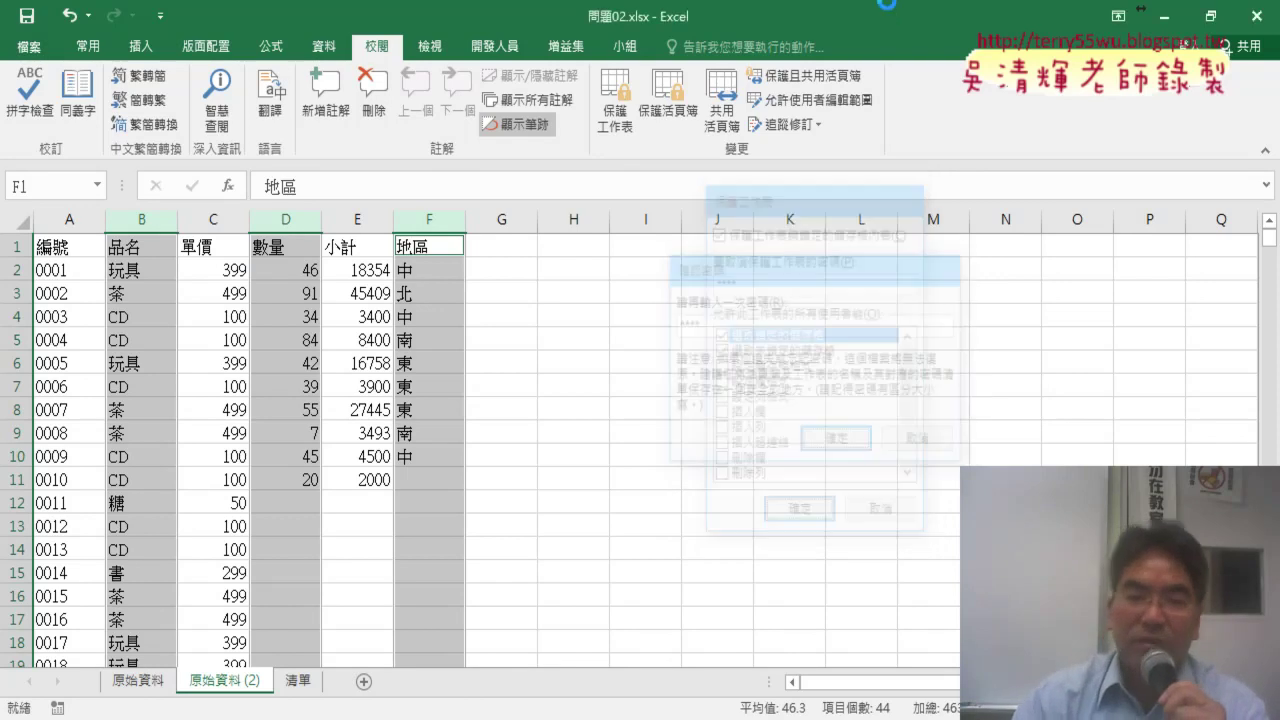
scroll(780, 330, "down", 2)
scroll(760, 370, "down", 3)
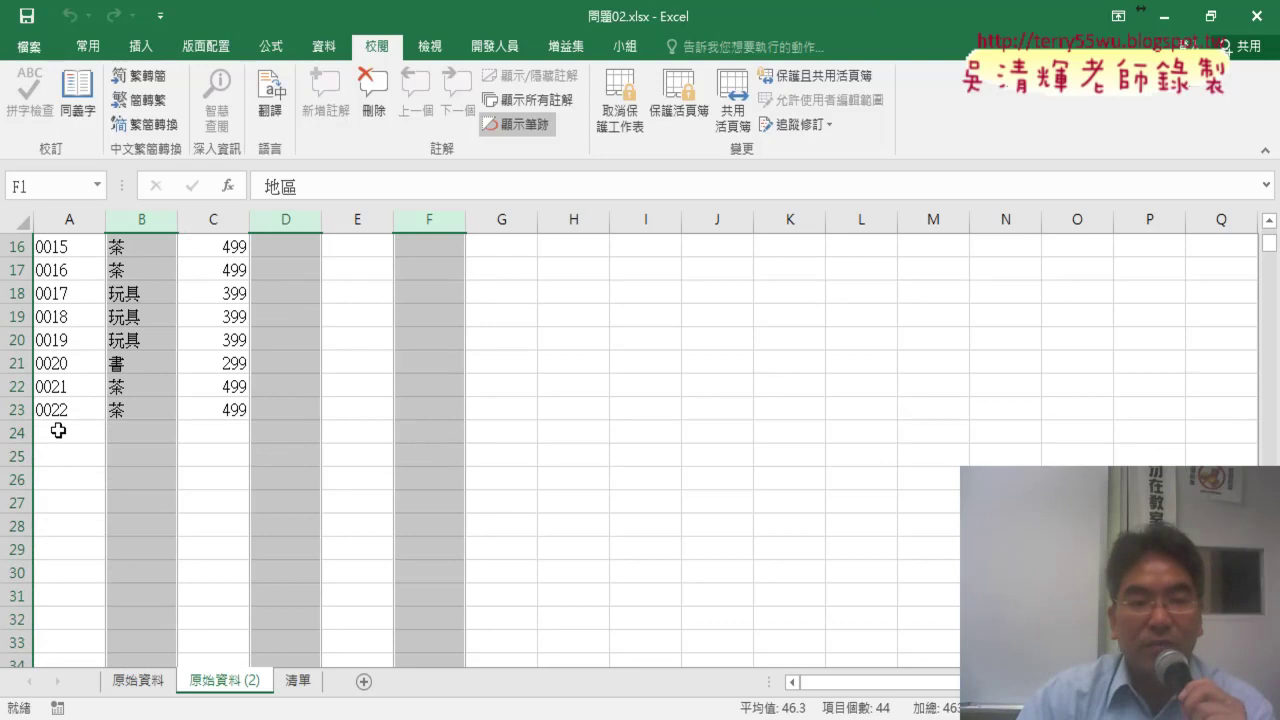
- Attempt to edit the locked serial-number cell A24 and dismiss the protected-cell warnings
left_click_drag(57, 412, 66, 437)
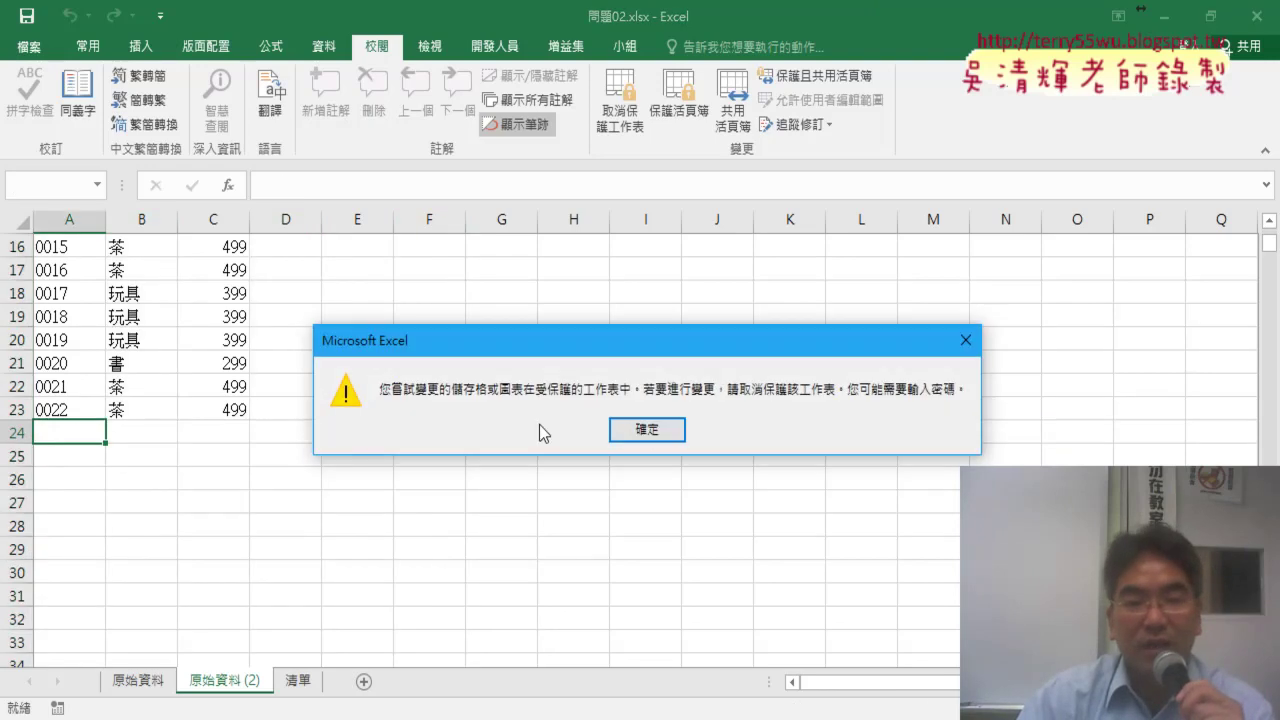
left_click(647, 430)
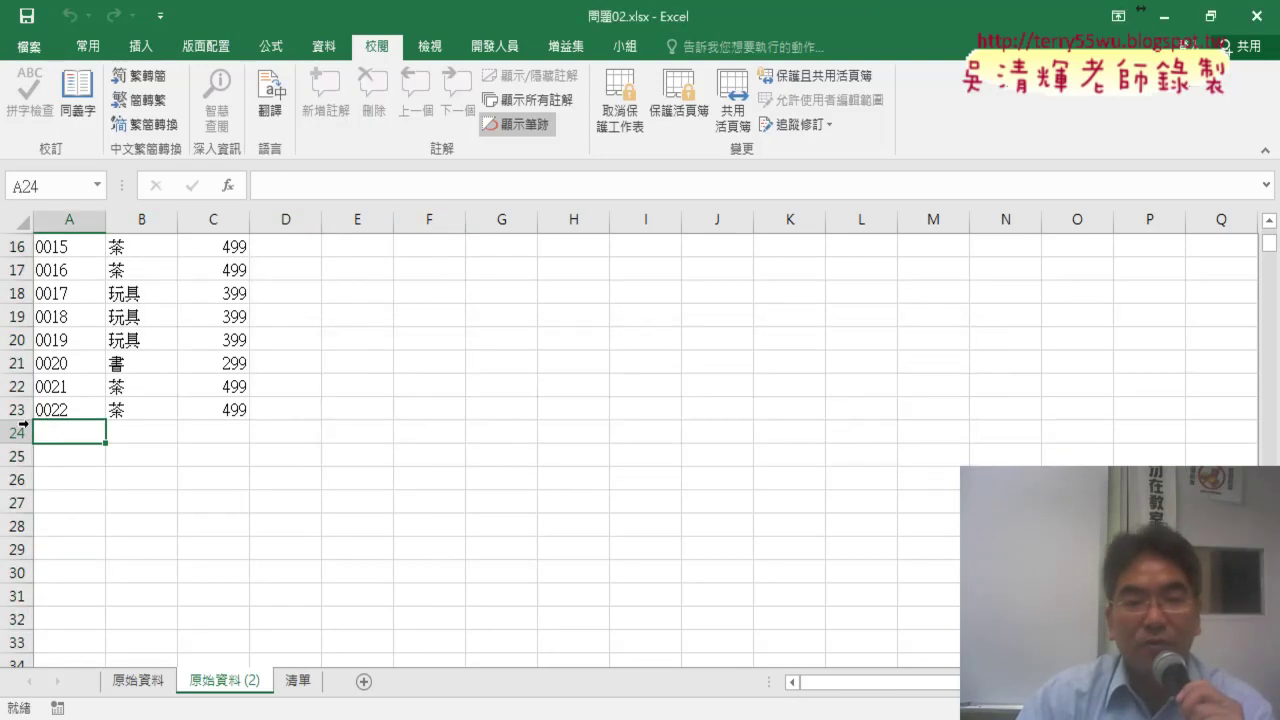
left_click(84, 406)
left_click(74, 431)
double_click(92, 430)
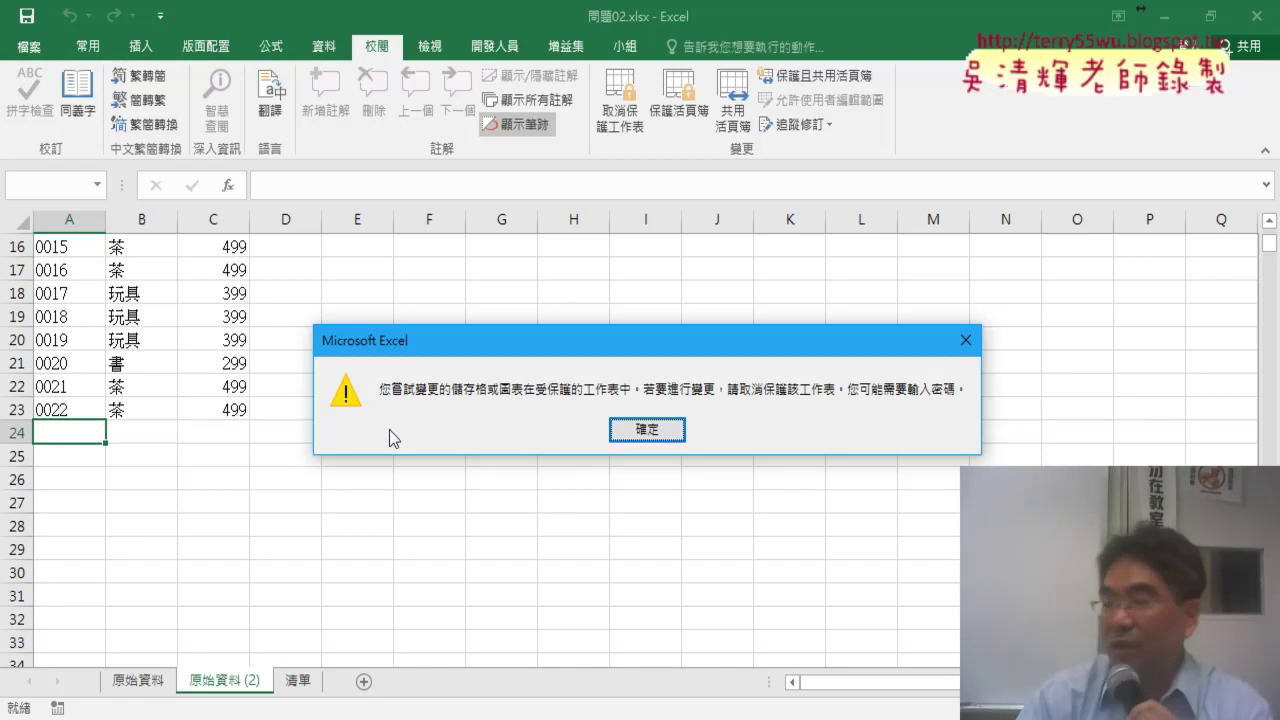
left_click(630, 430)
- Choose 玩具 from B24's drop-down and verify A24 shows 0023 and C24 shows 399
left_click(150, 433)
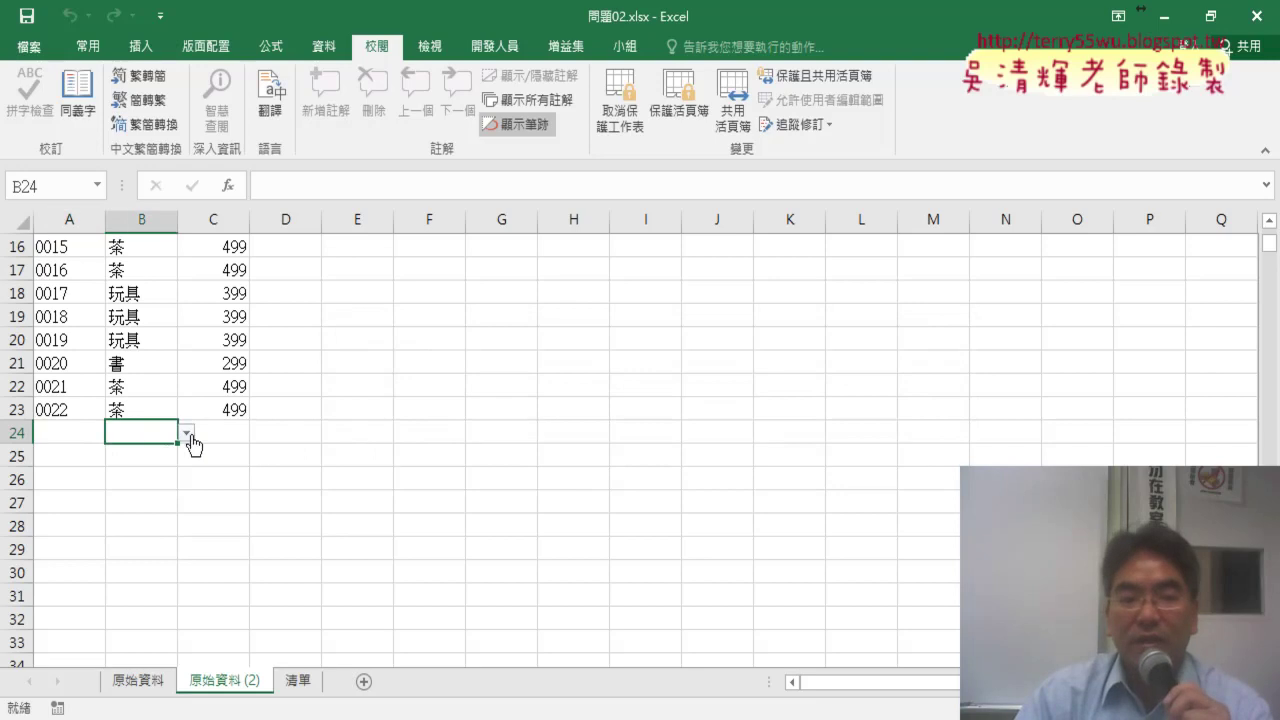
left_click(188, 434)
left_click(174, 451)
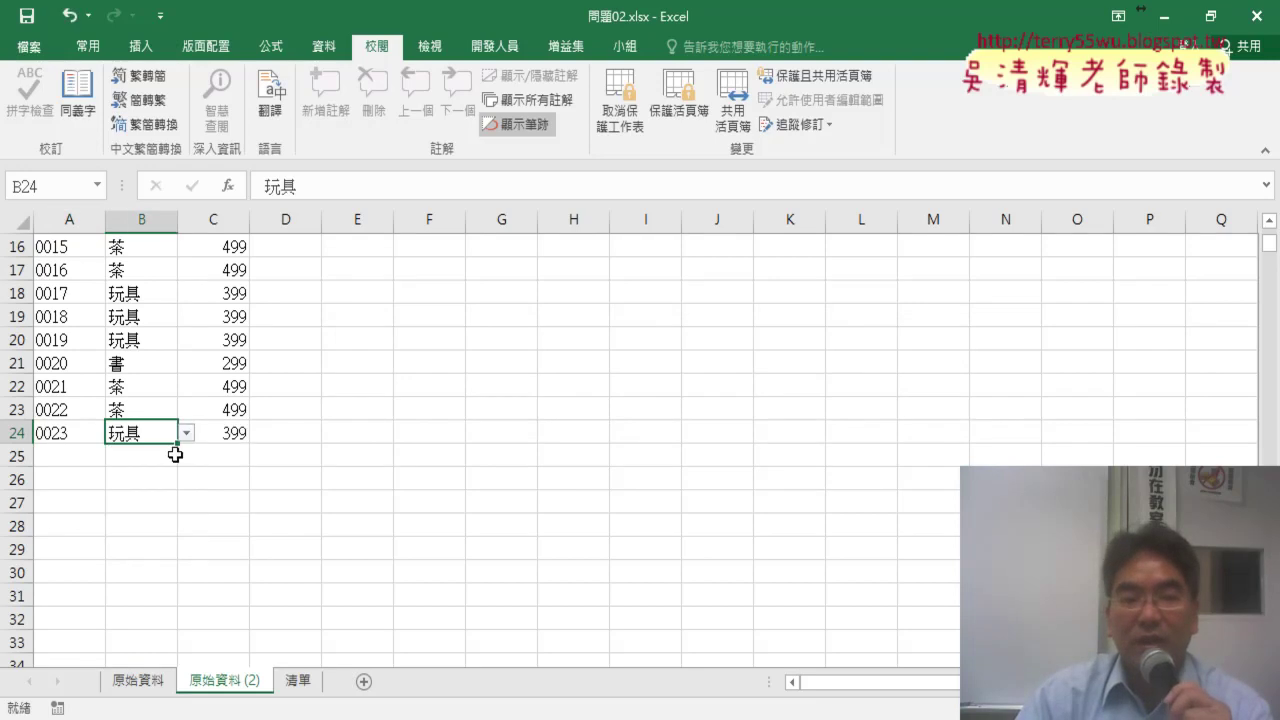
left_click(43, 433)
left_click(230, 433)
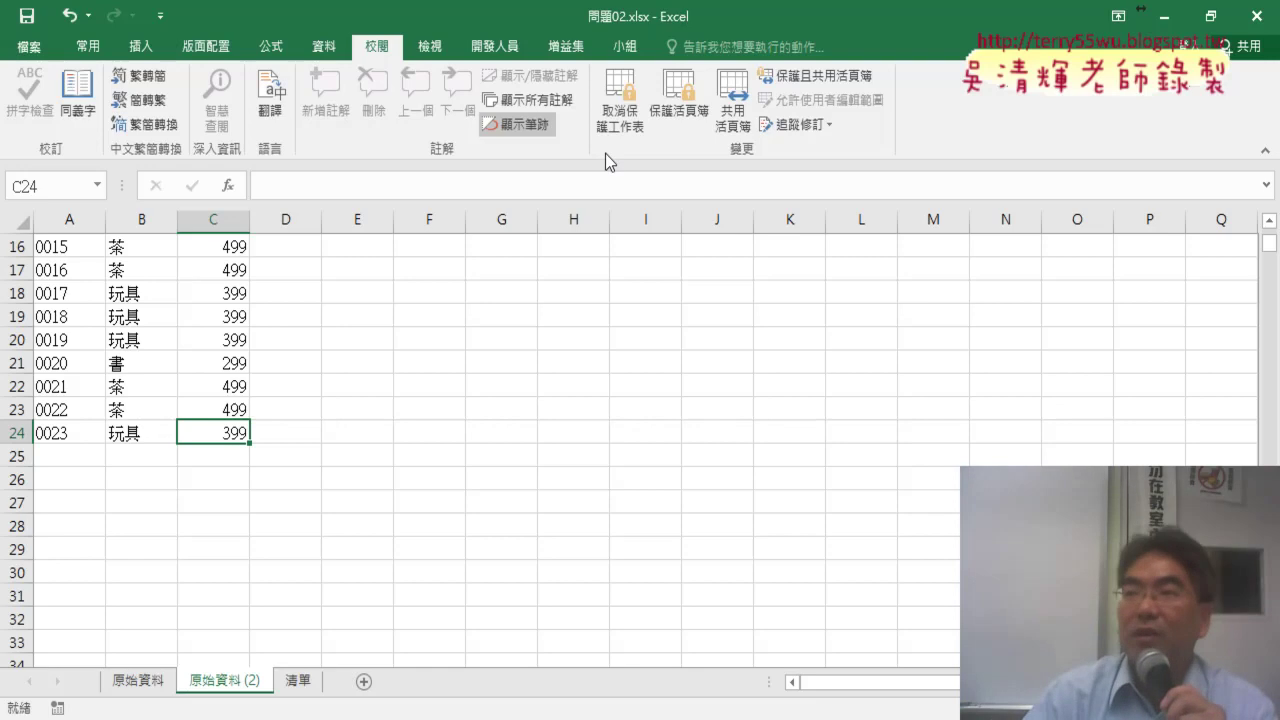
scroll(577, 451, "up", 1)
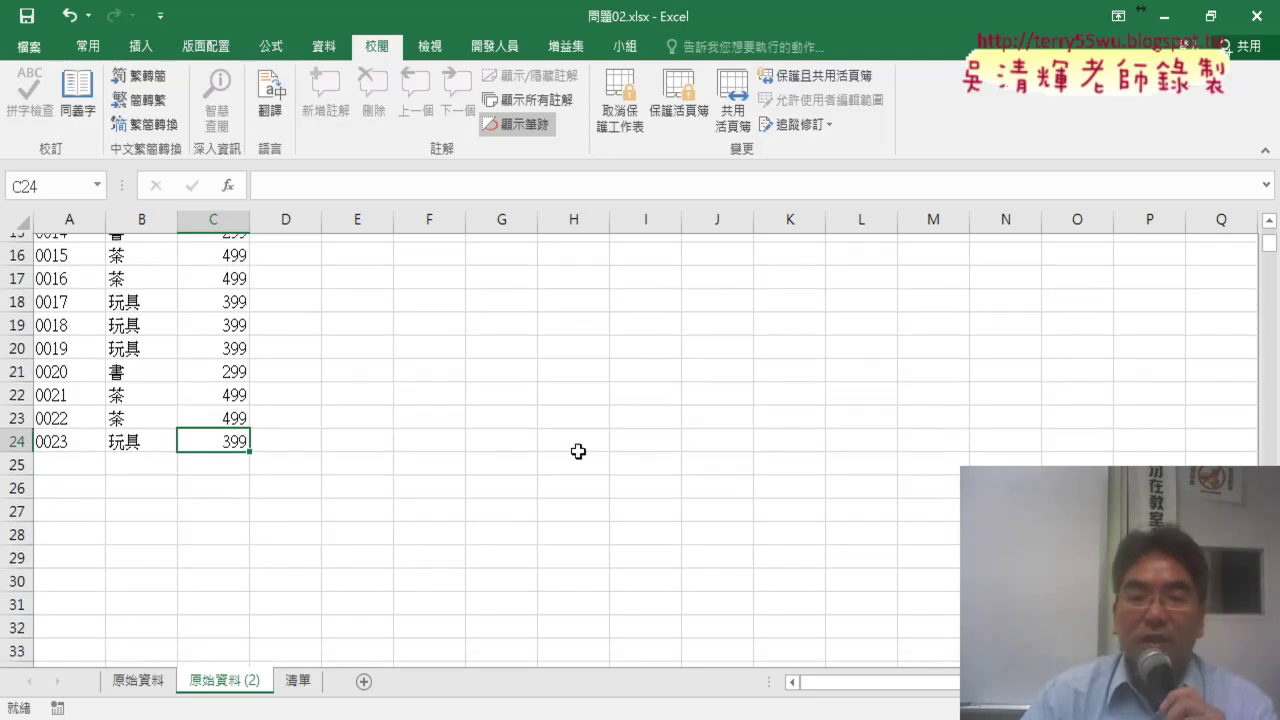
scroll(579, 452, "up", 4)
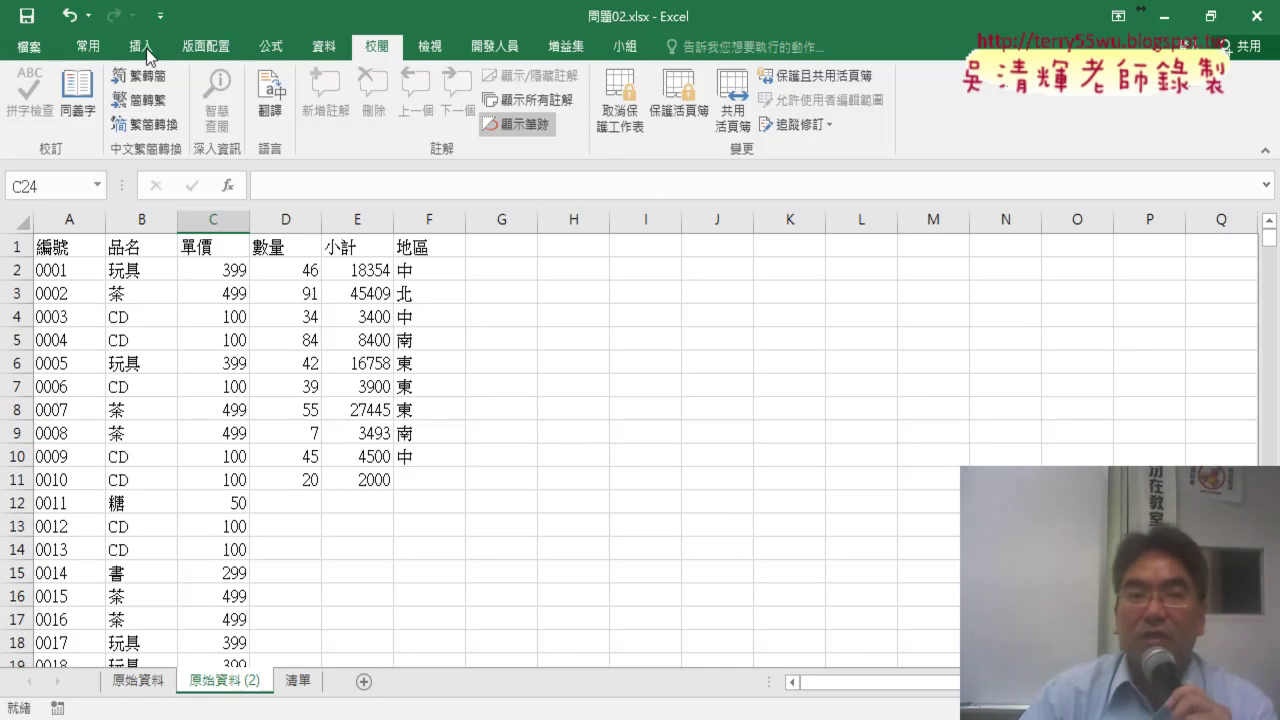
- Unprotect the sheet, retrying with the correct password after the first attempt is rejected
left_click(38, 50)
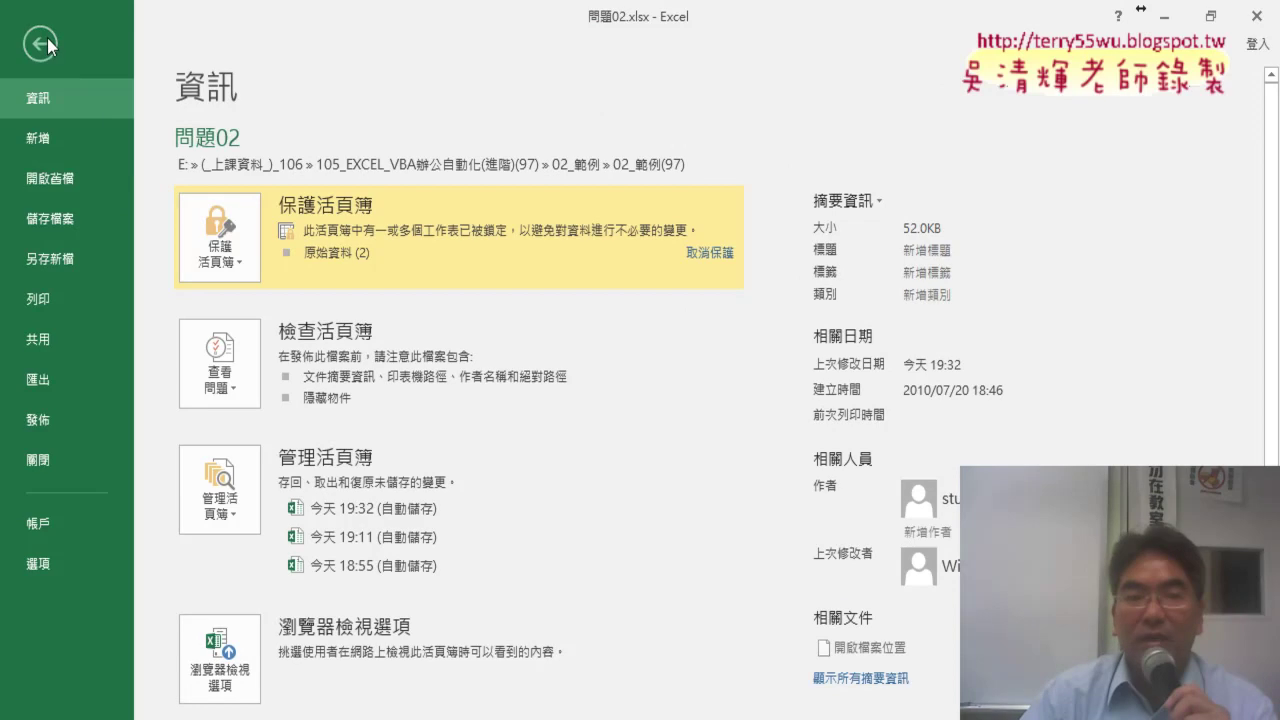
left_click(48, 45)
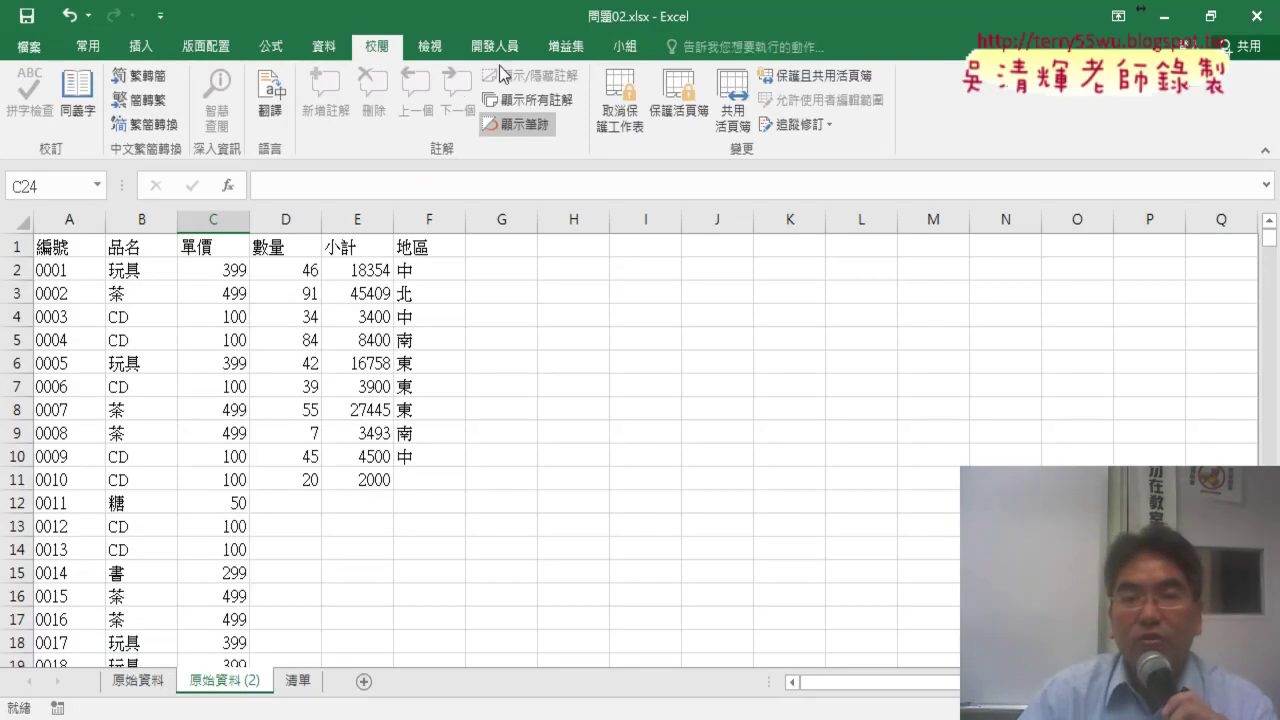
left_click(621, 122)
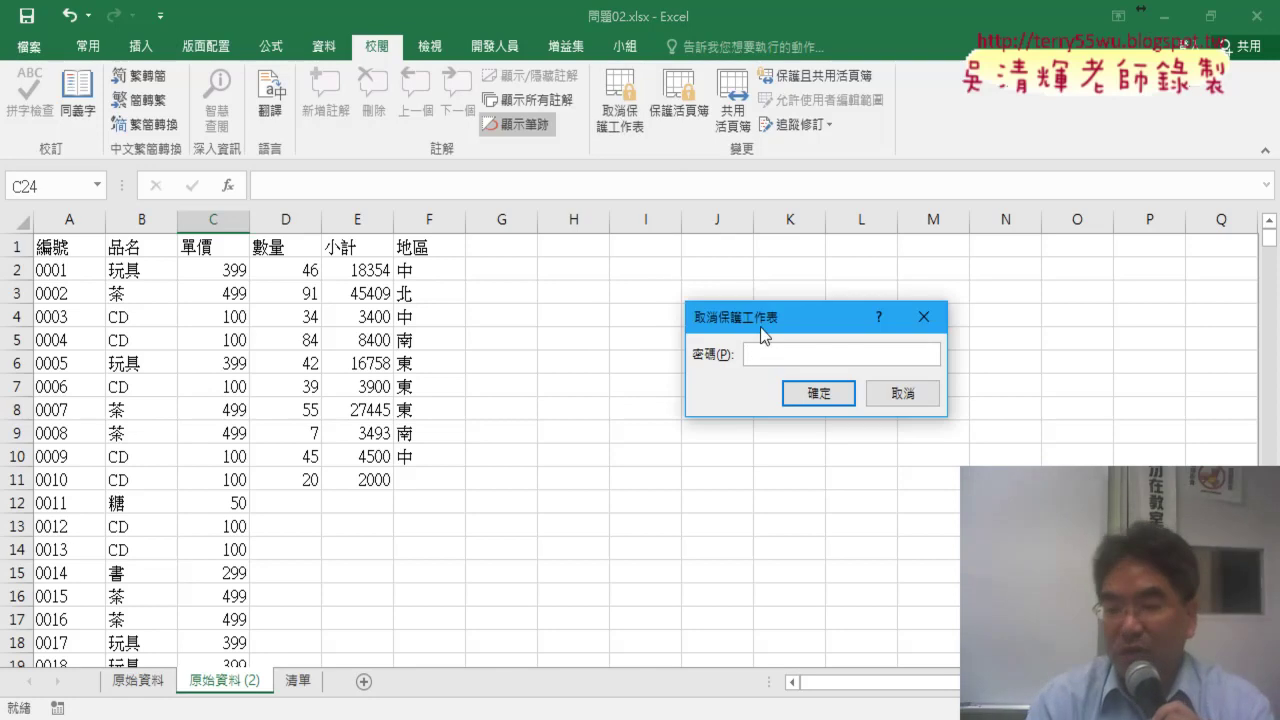
key("Return")
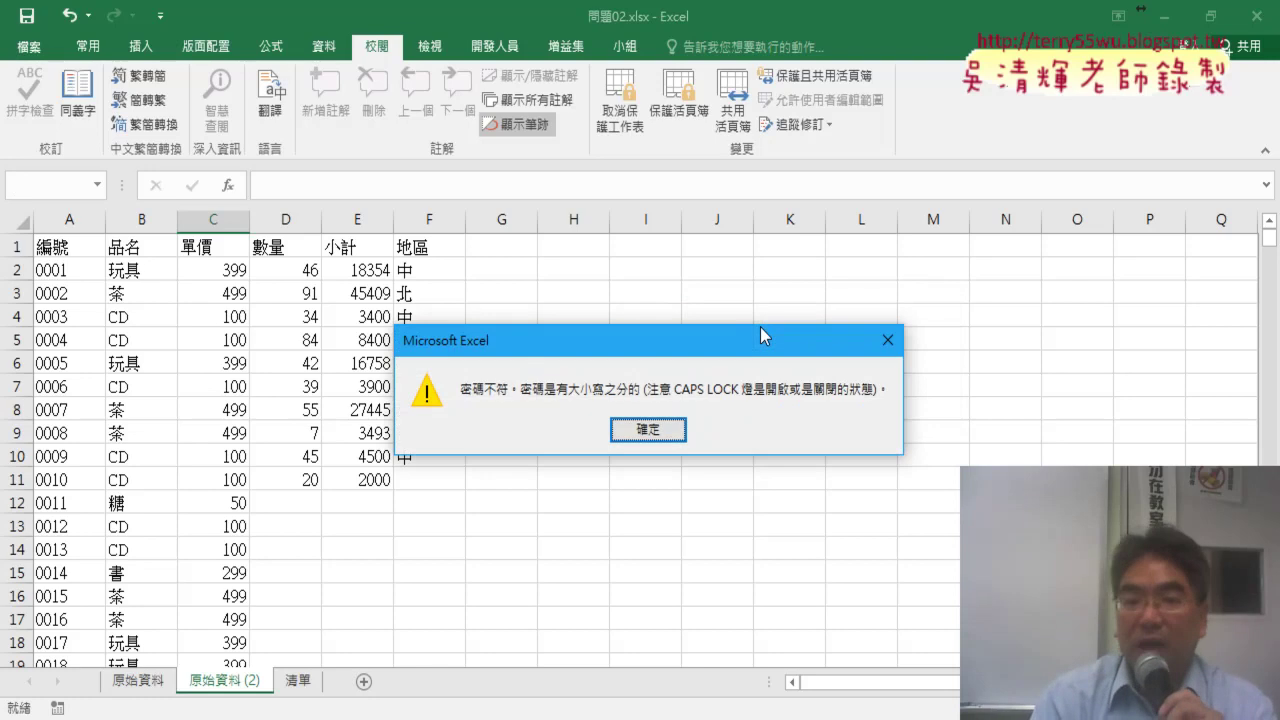
key("Return")
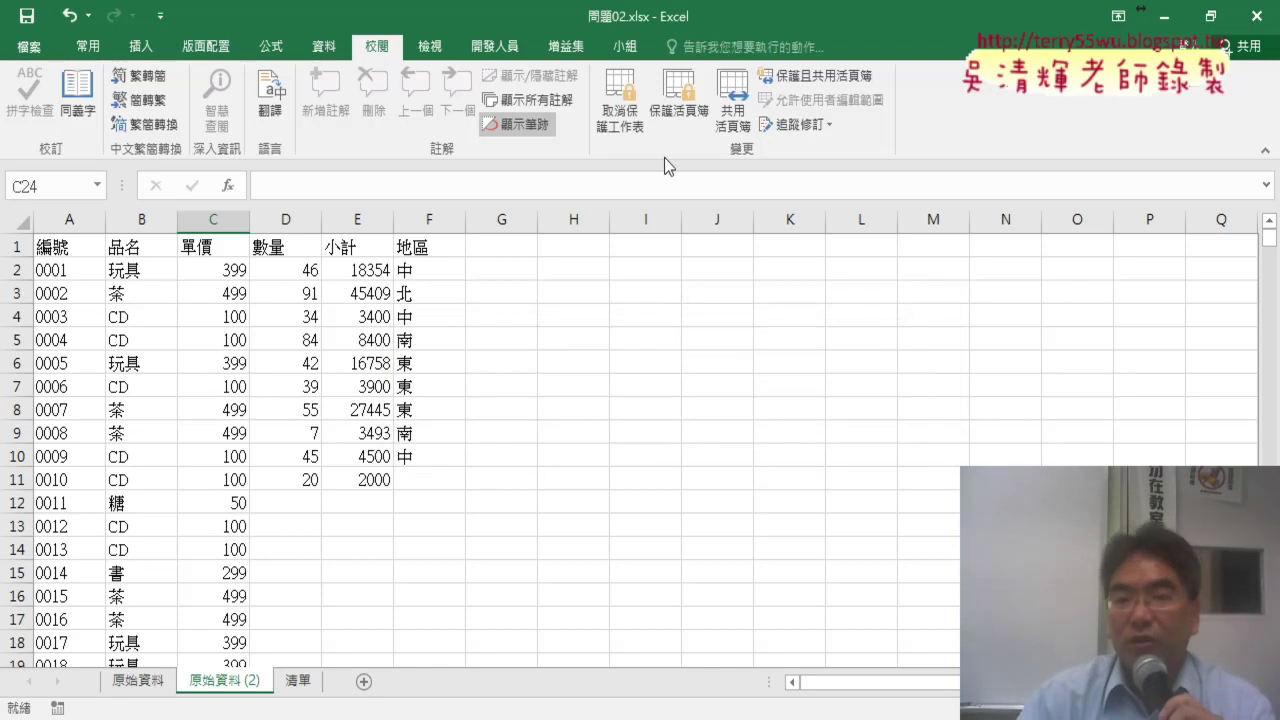
left_click(628, 125)
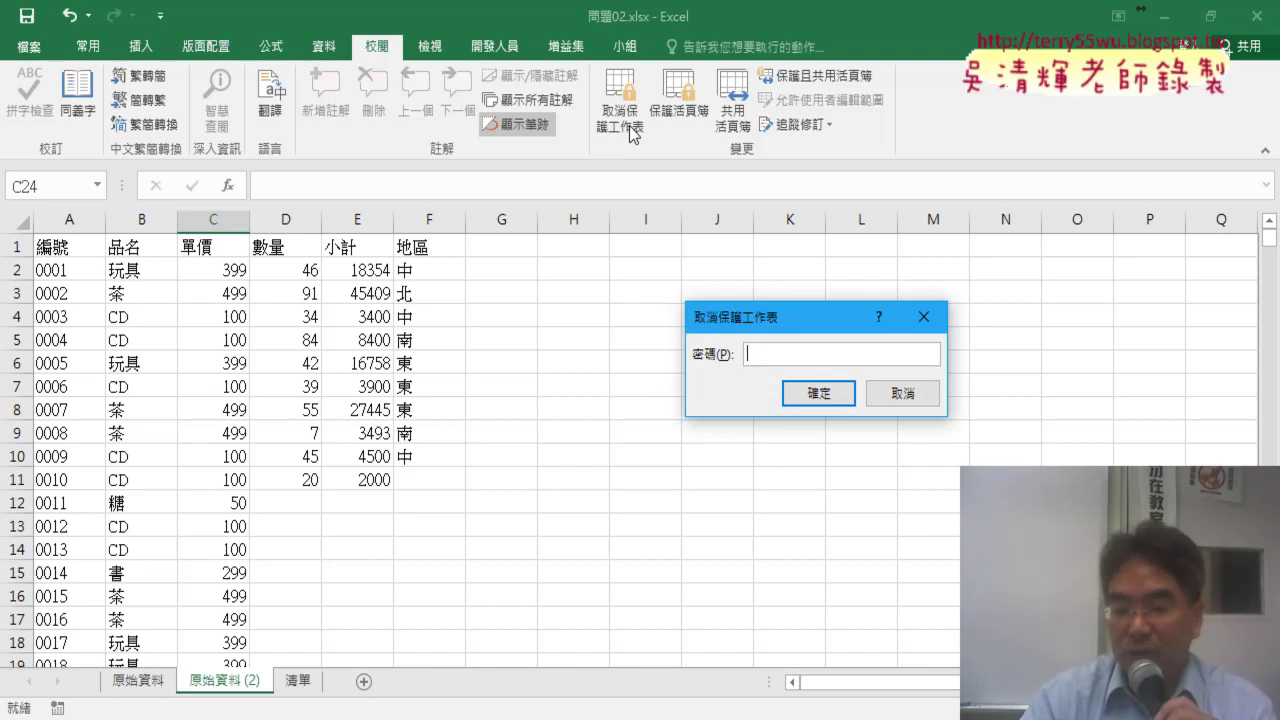
type("*")
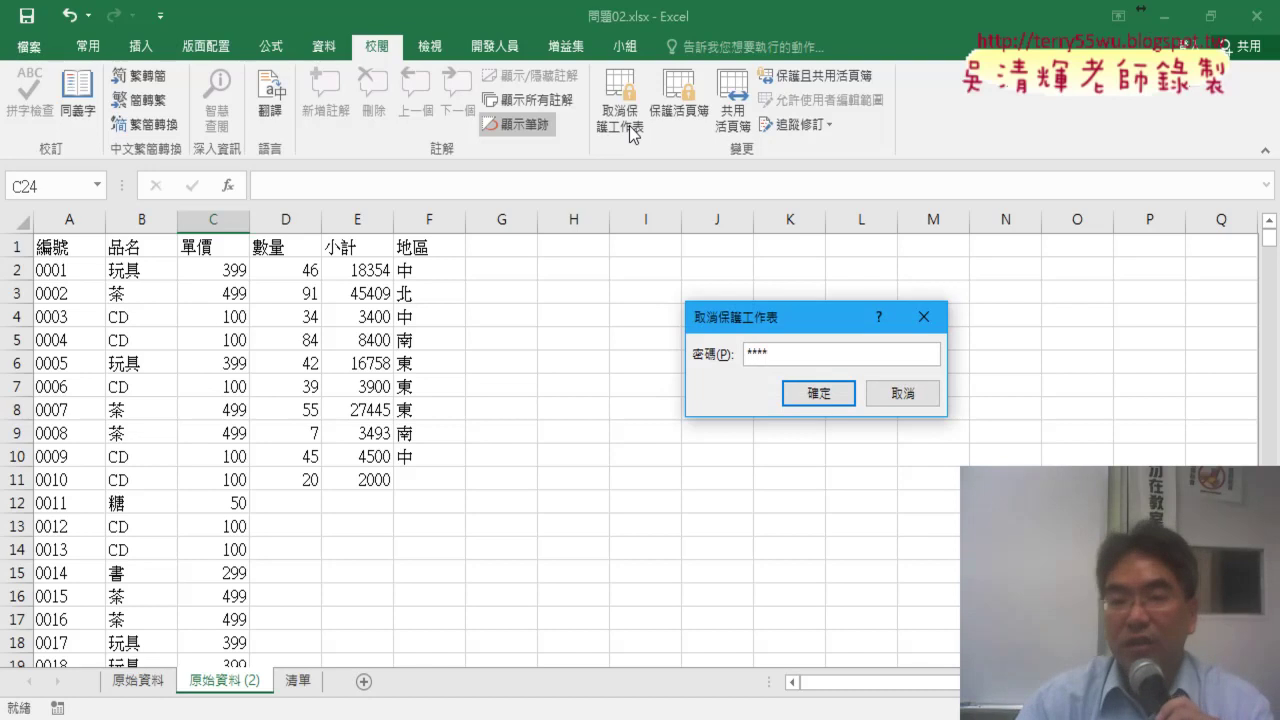
left_click(836, 401)
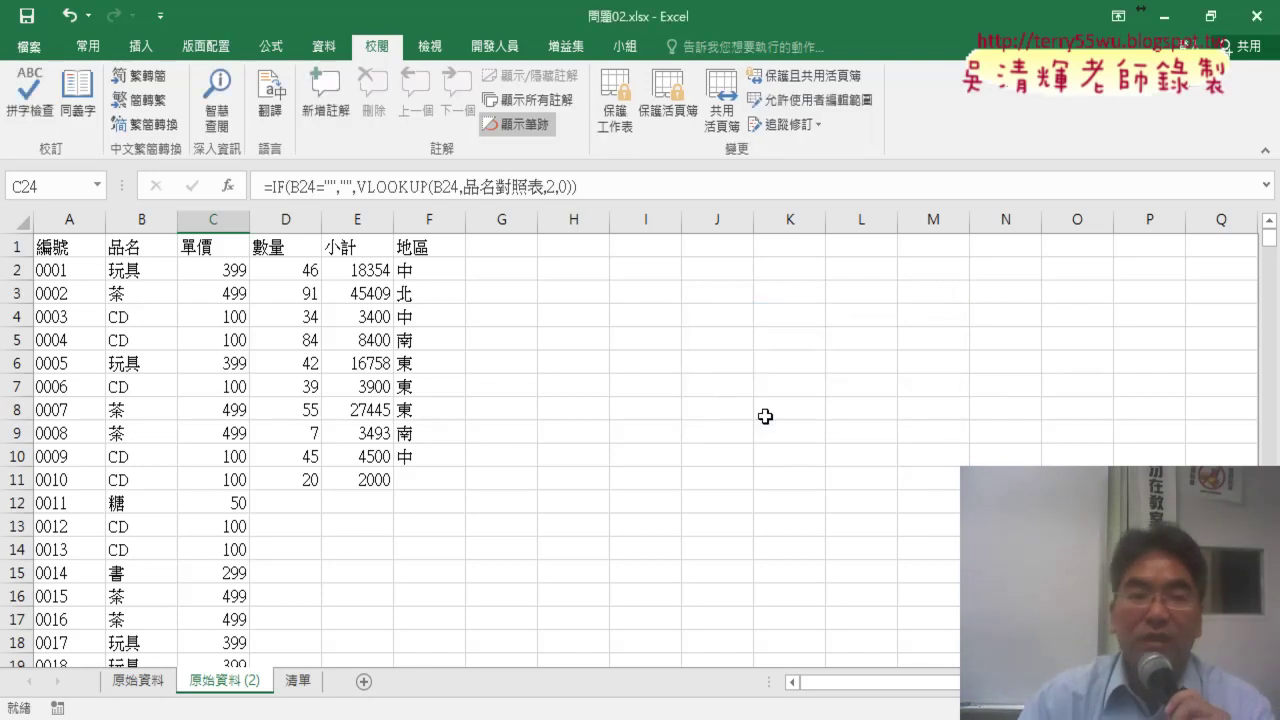
scroll(502, 473, "down", 1)
scroll(502, 473, "down", 1)
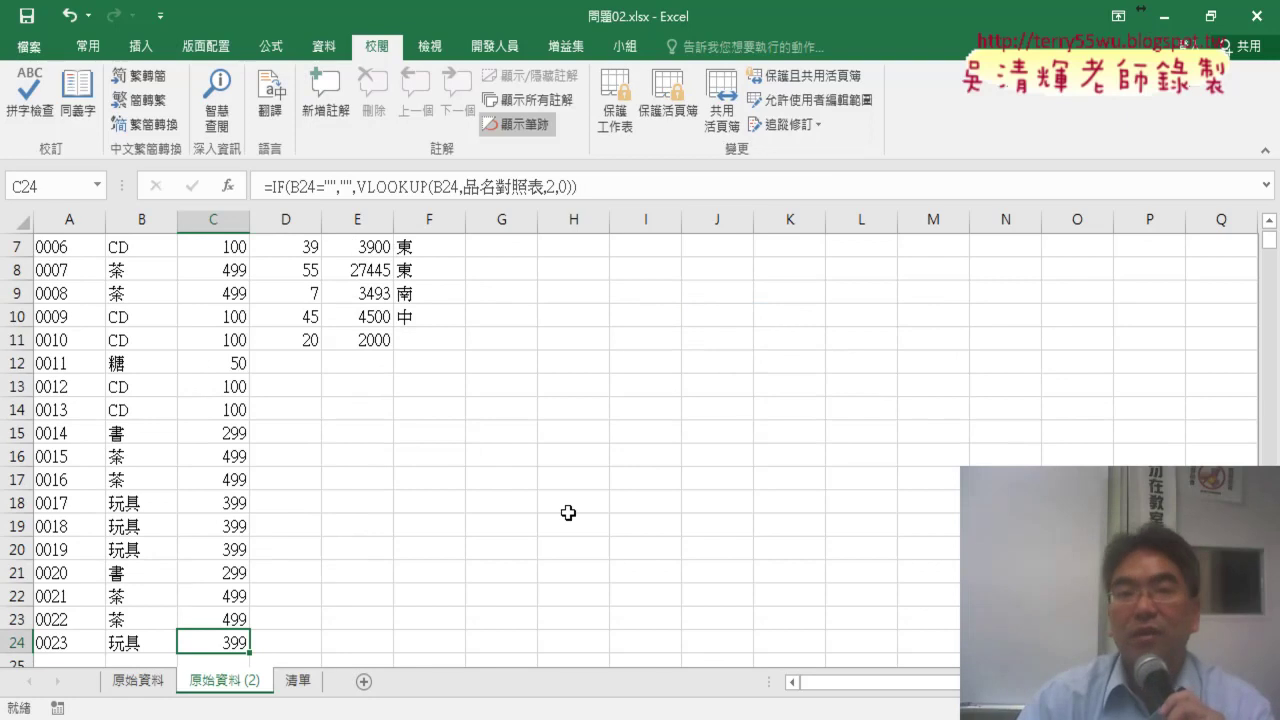
- Protect the sheet again with a password entered twice
left_click(626, 128)
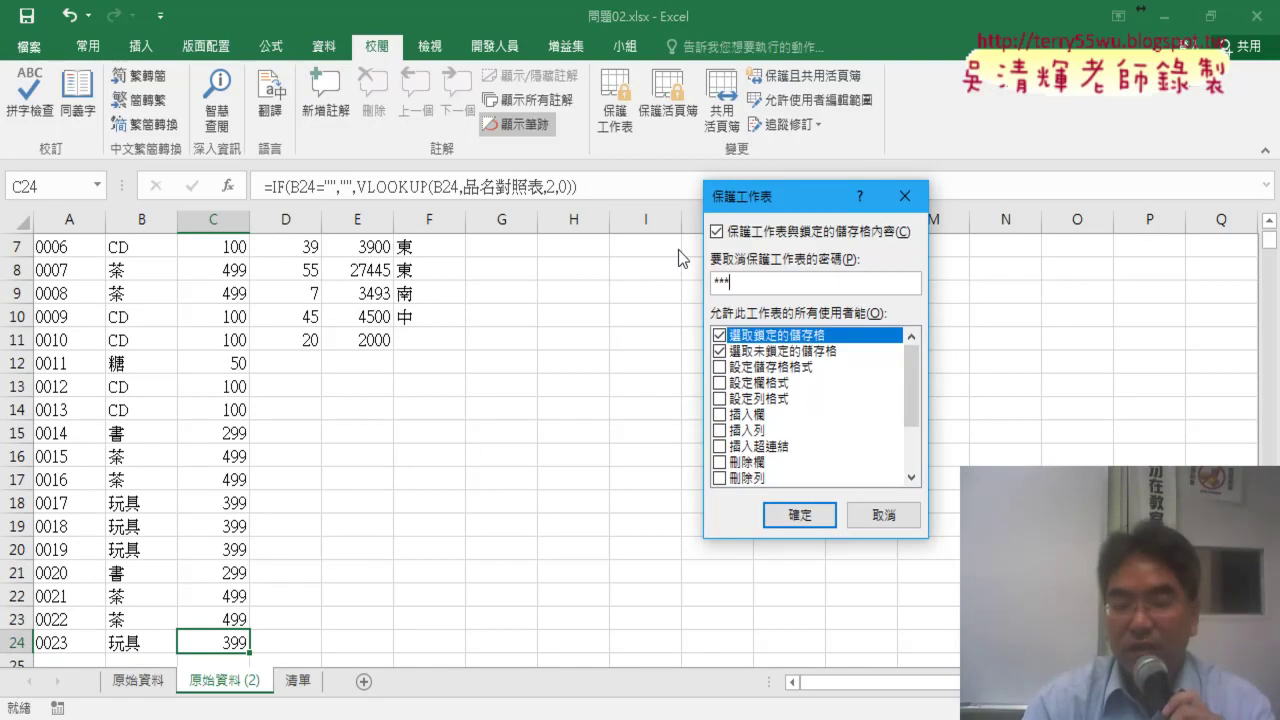
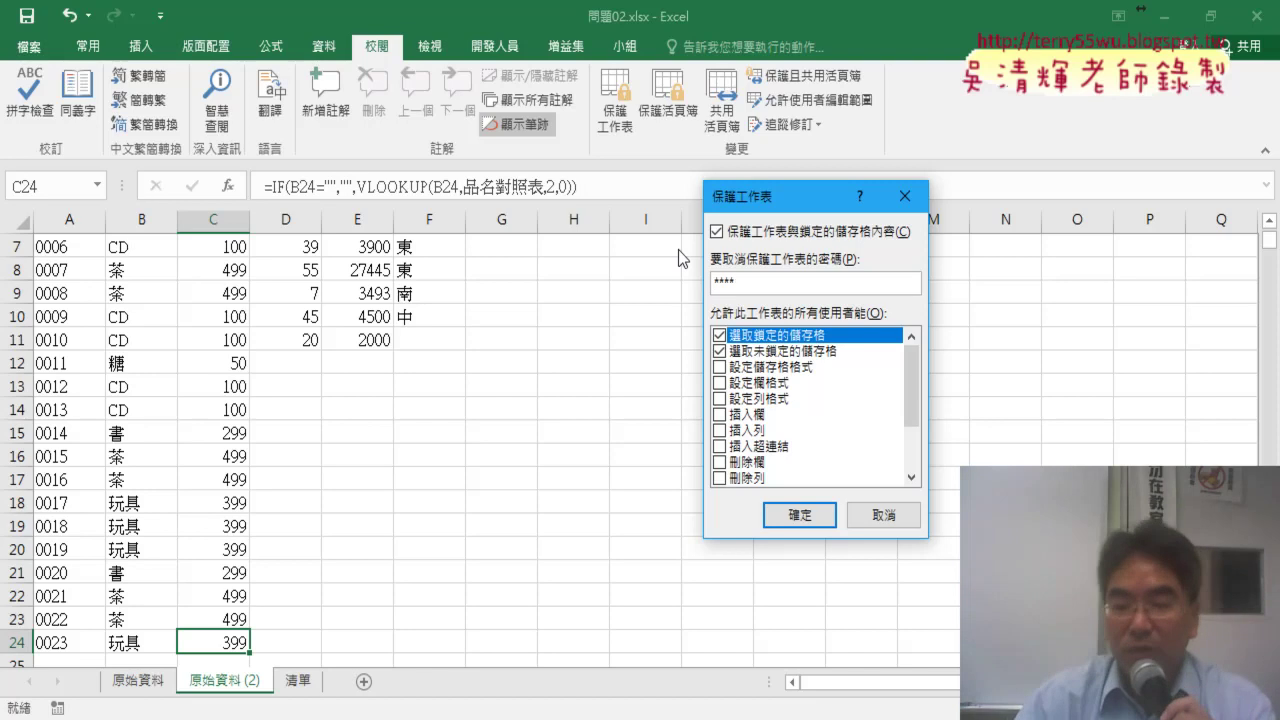
key("Return")
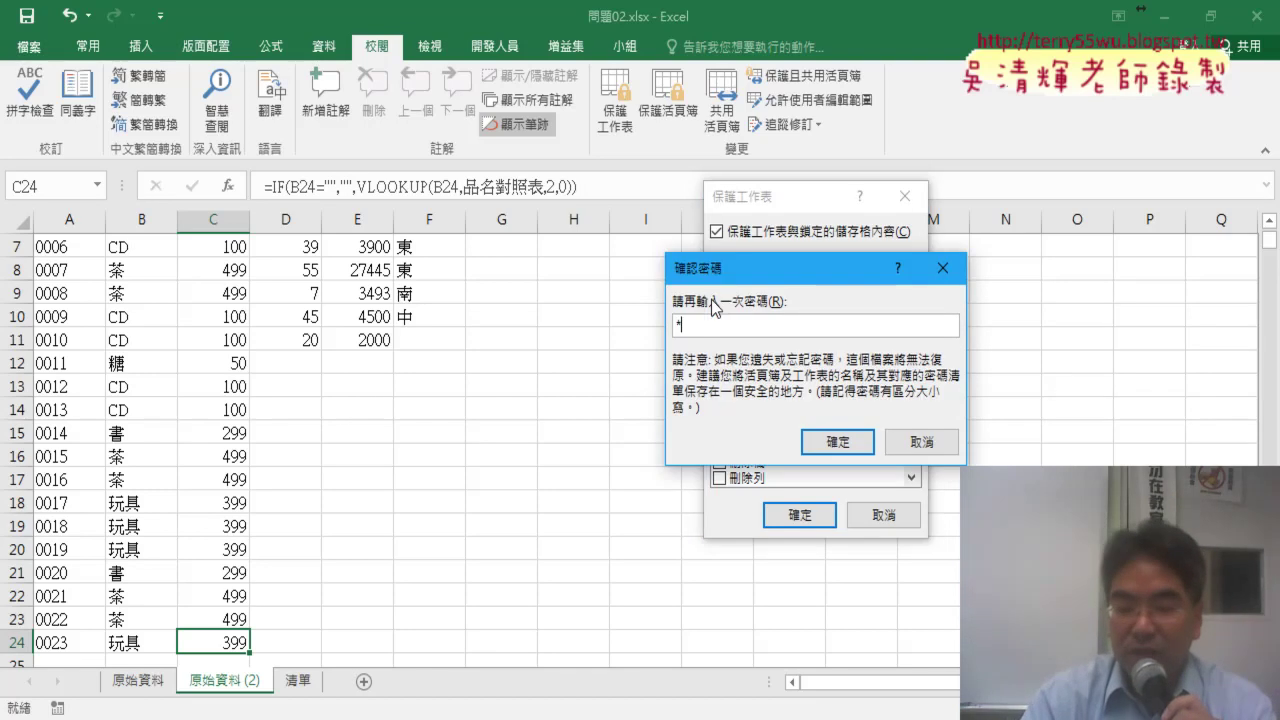
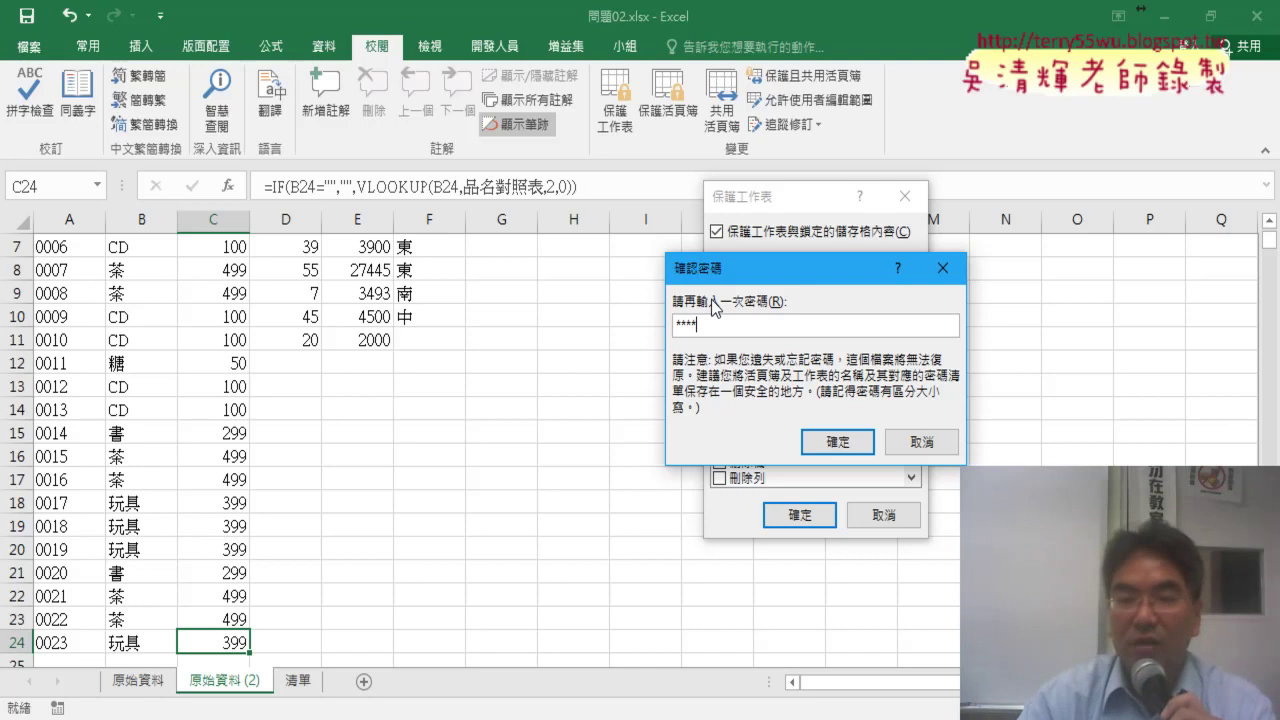
key("Return")
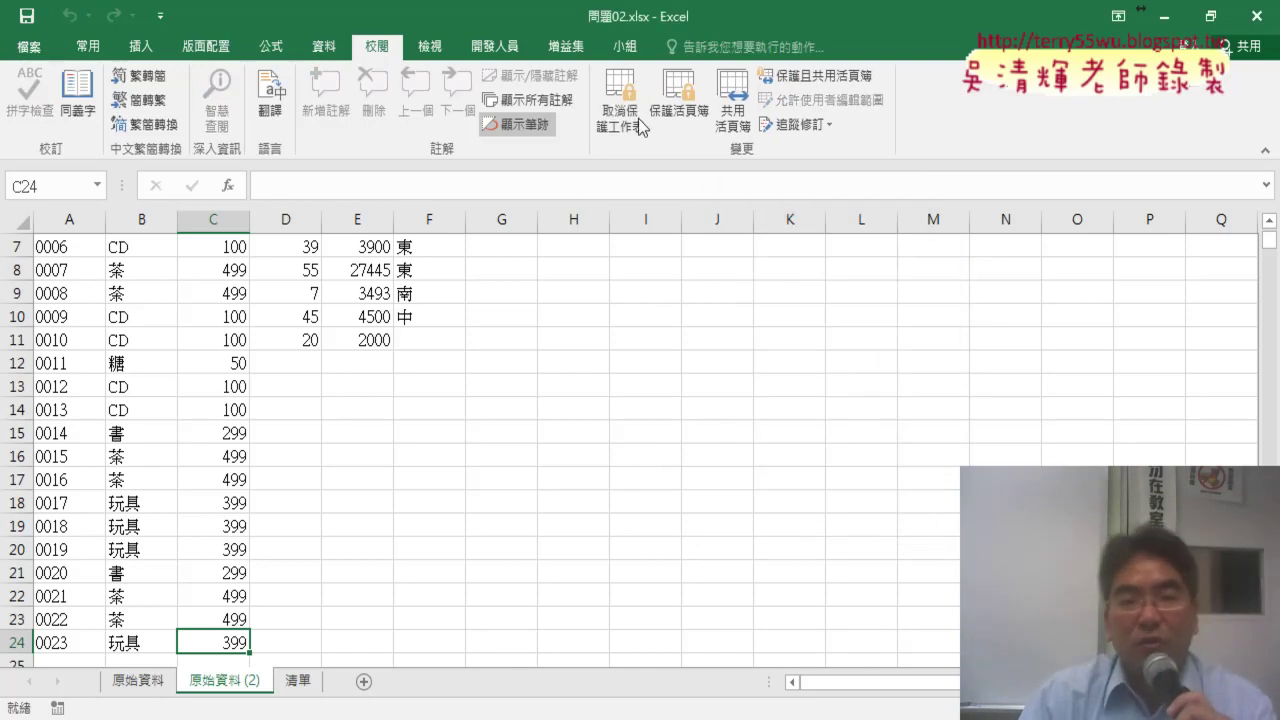
- Unprotect the sheet by entering its password so C24's formula shows again
left_click(614, 96)
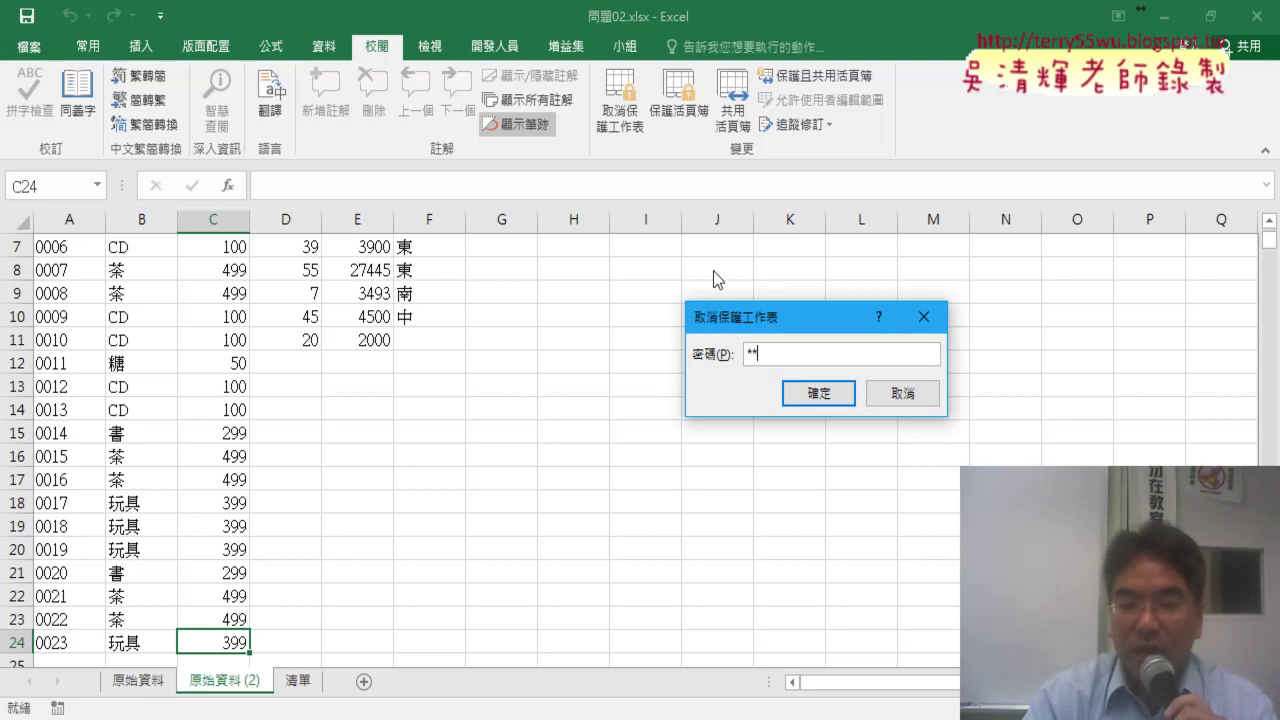
key("Return")
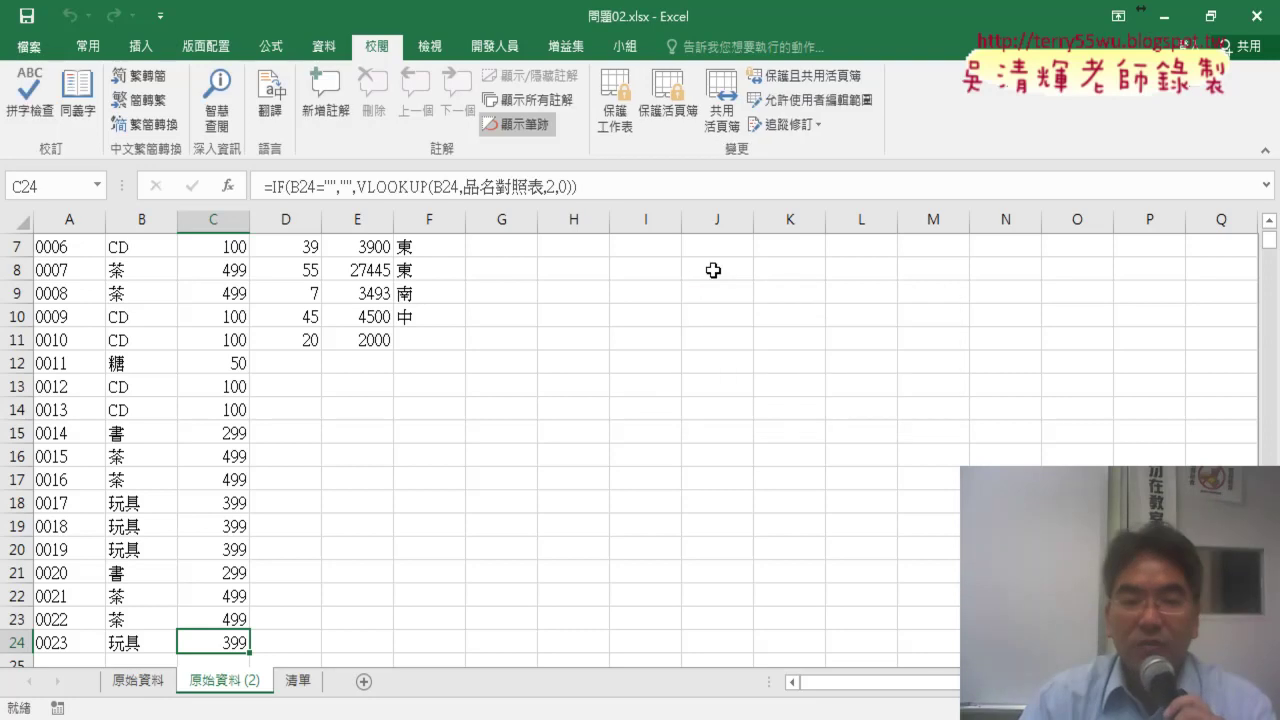
scroll(496, 415, "down", 3)
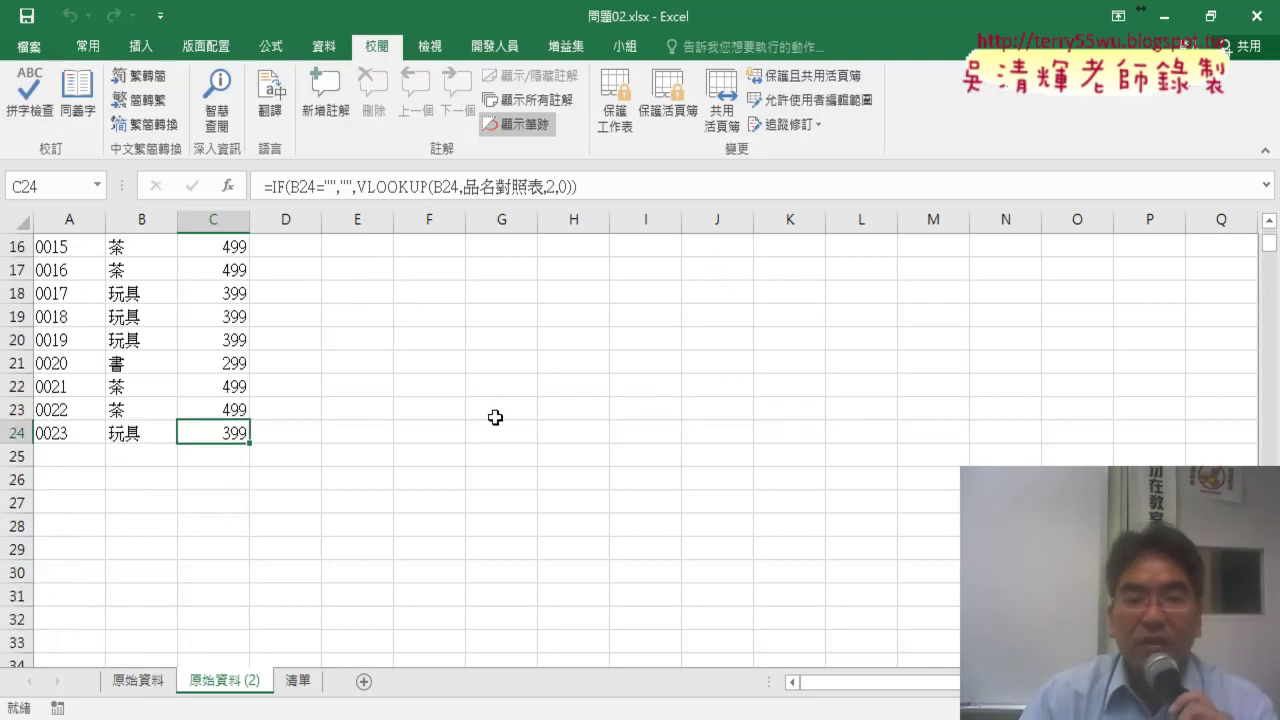
left_click(64, 453)
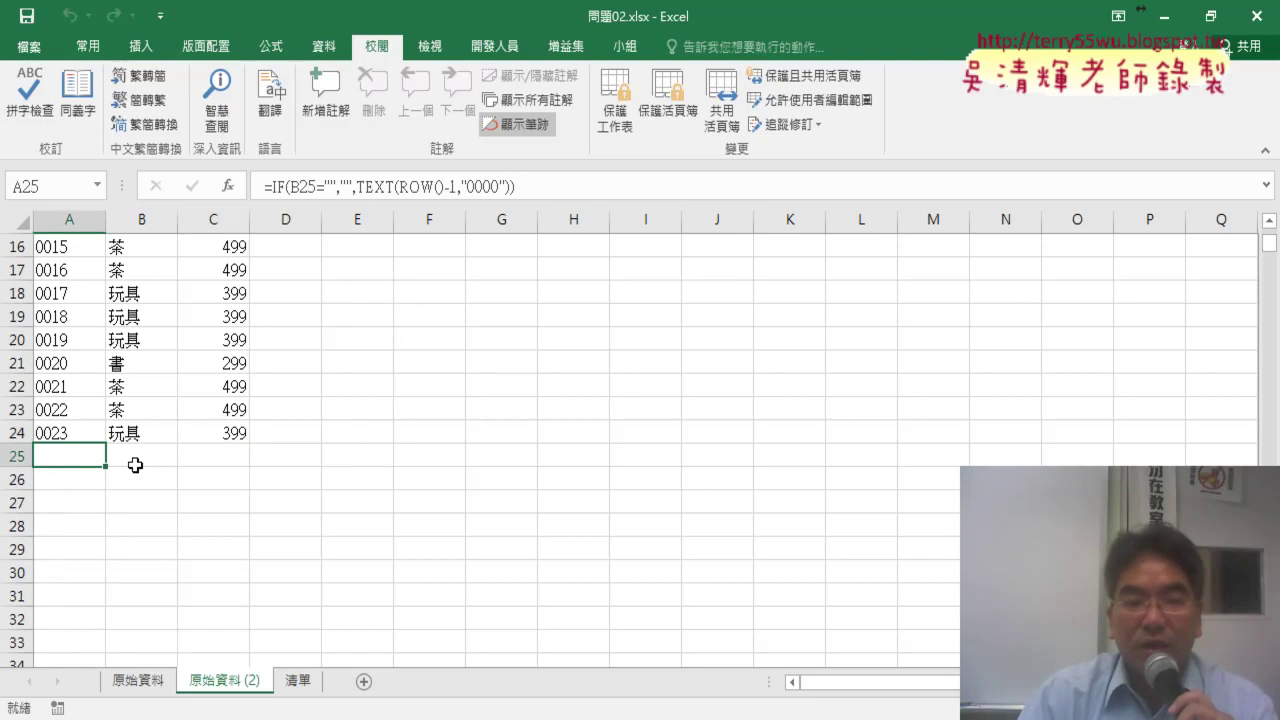
left_click(64, 432)
left_click(70, 454)
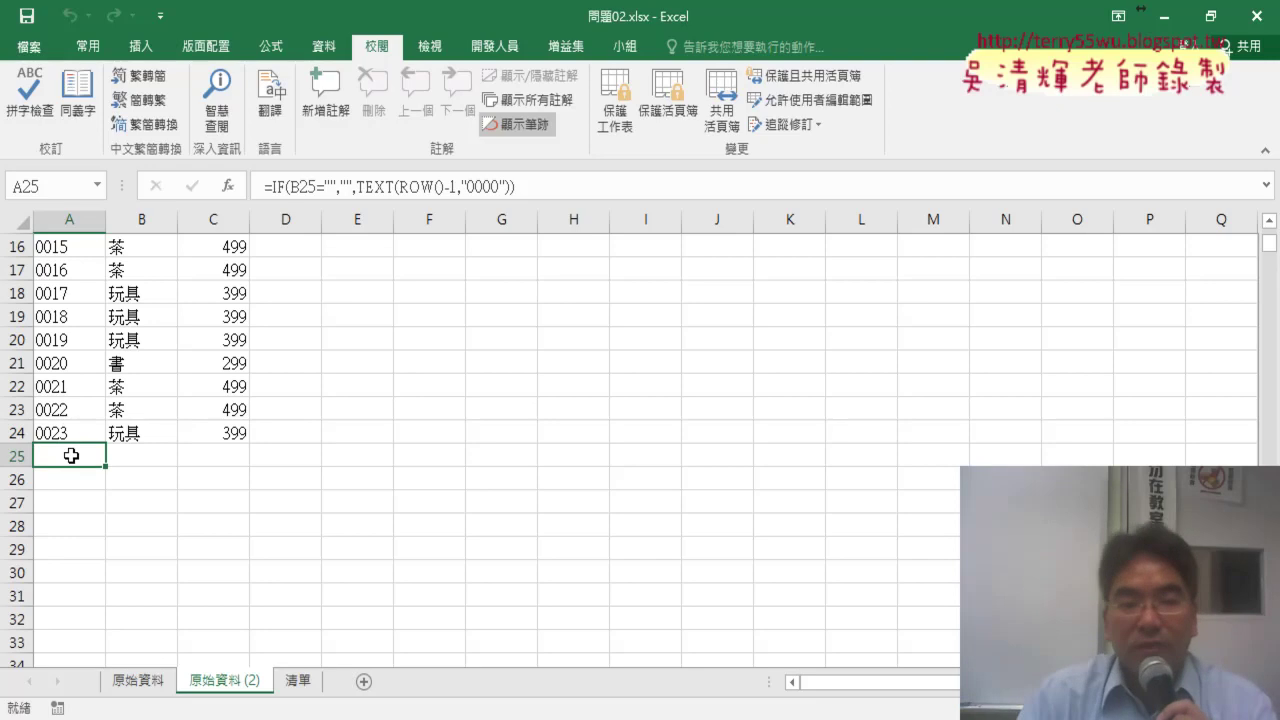
left_click(152, 456)
left_click(186, 456)
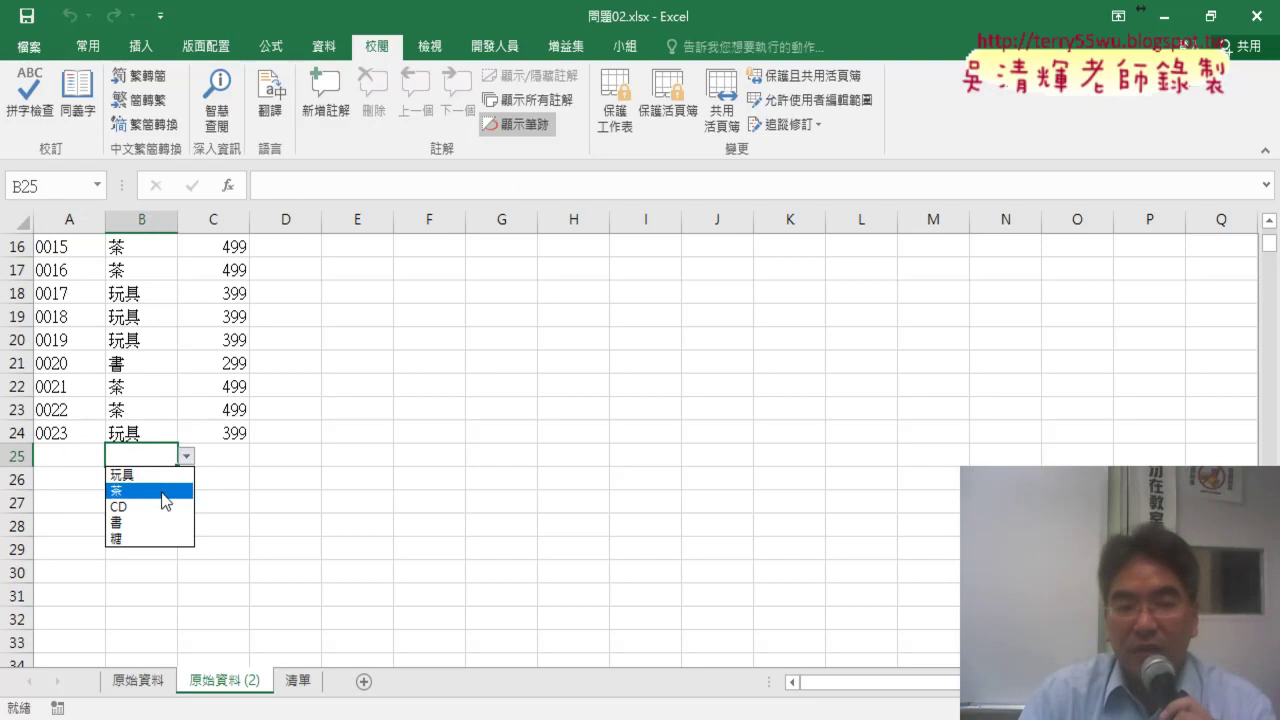
left_click(64, 454)
left_click(71, 457)
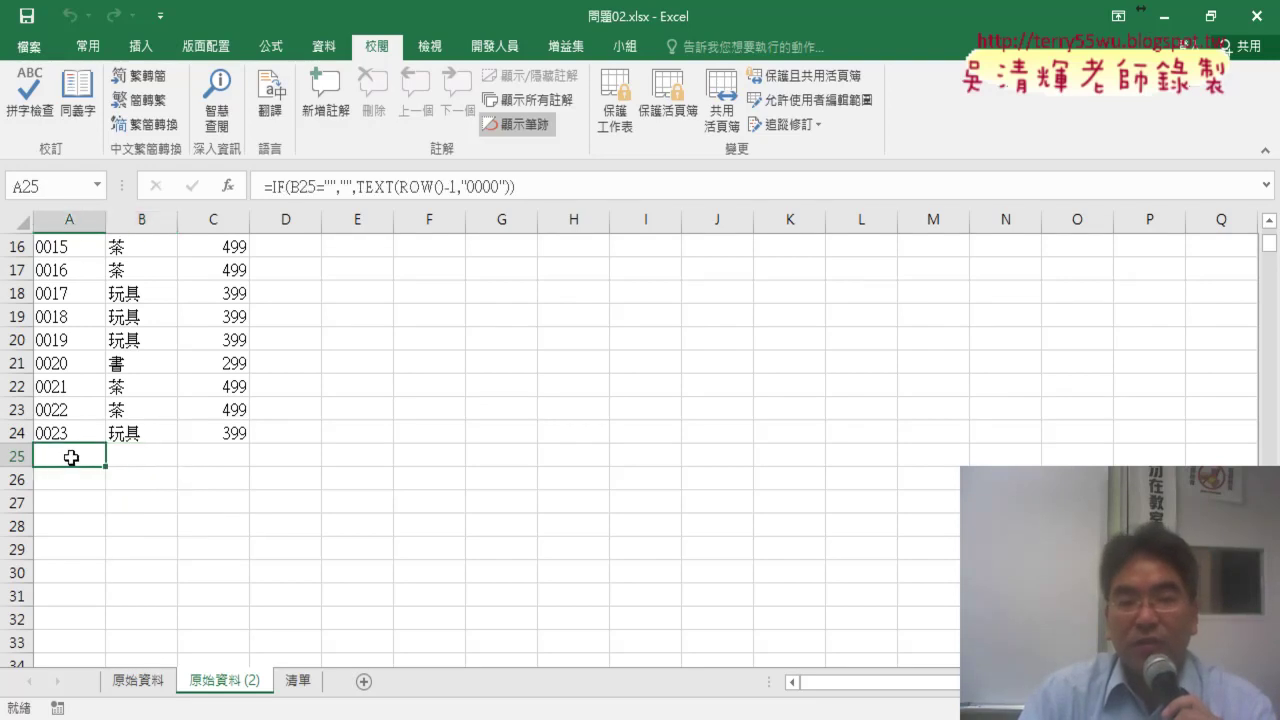
left_click(237, 452)
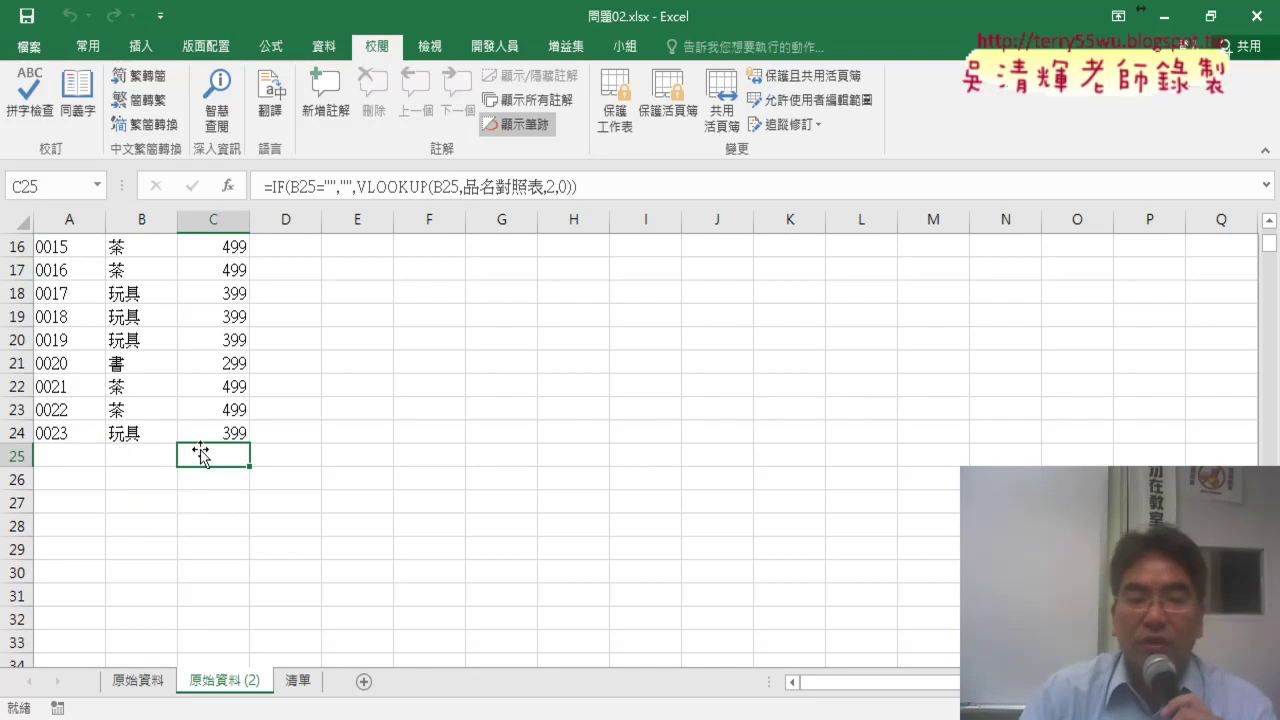
left_click(130, 450)
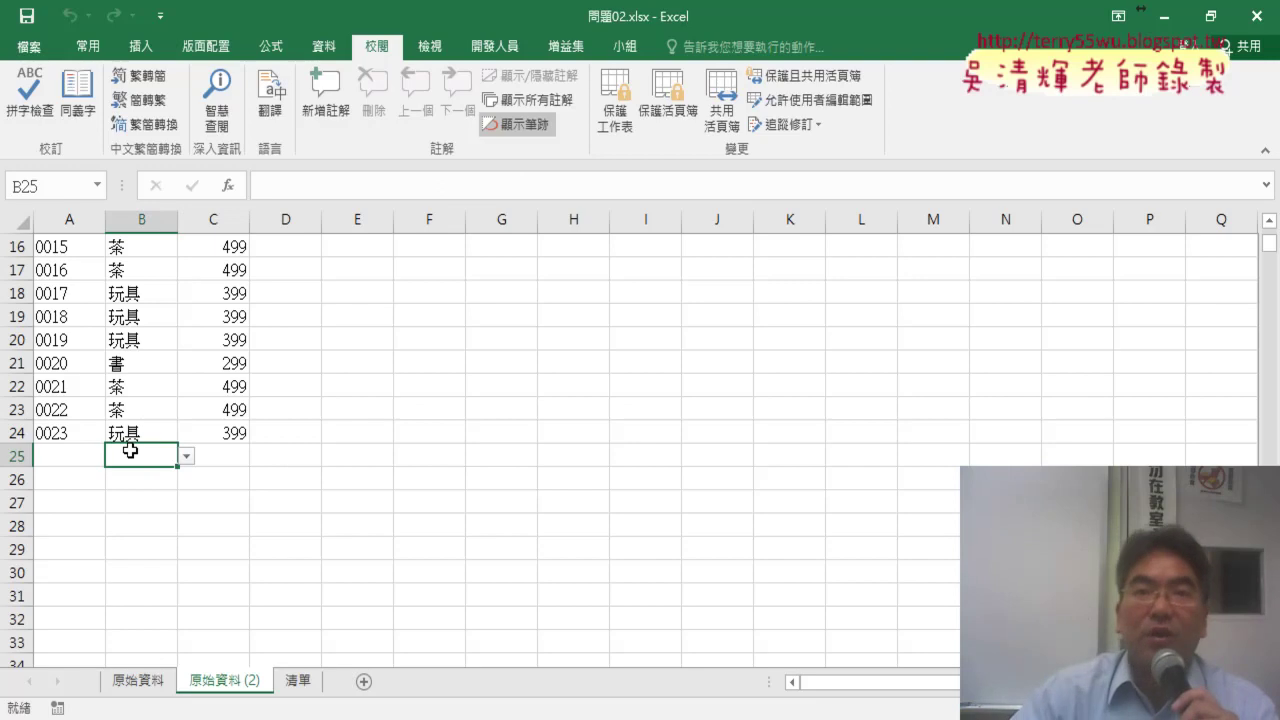
left_click(143, 219)
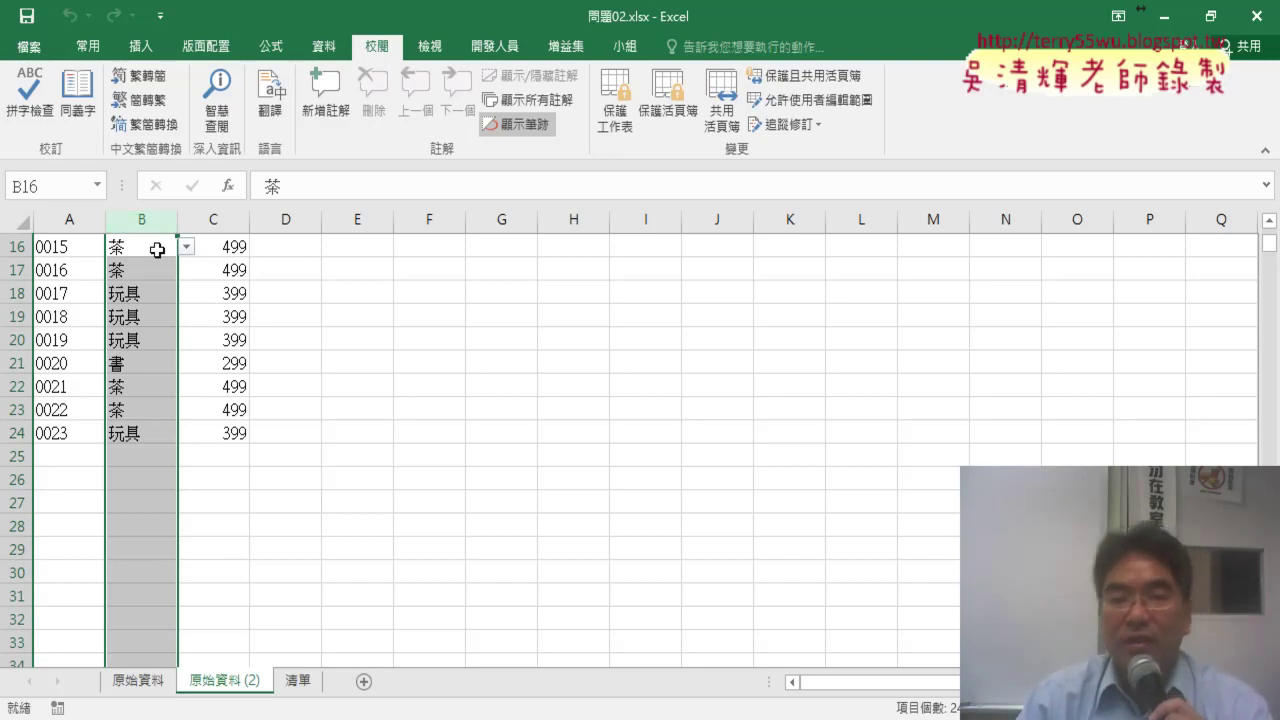
- Launch the VBA editor from the Developer tab, widen the Project pane, and select 工作表2
left_click(495, 47)
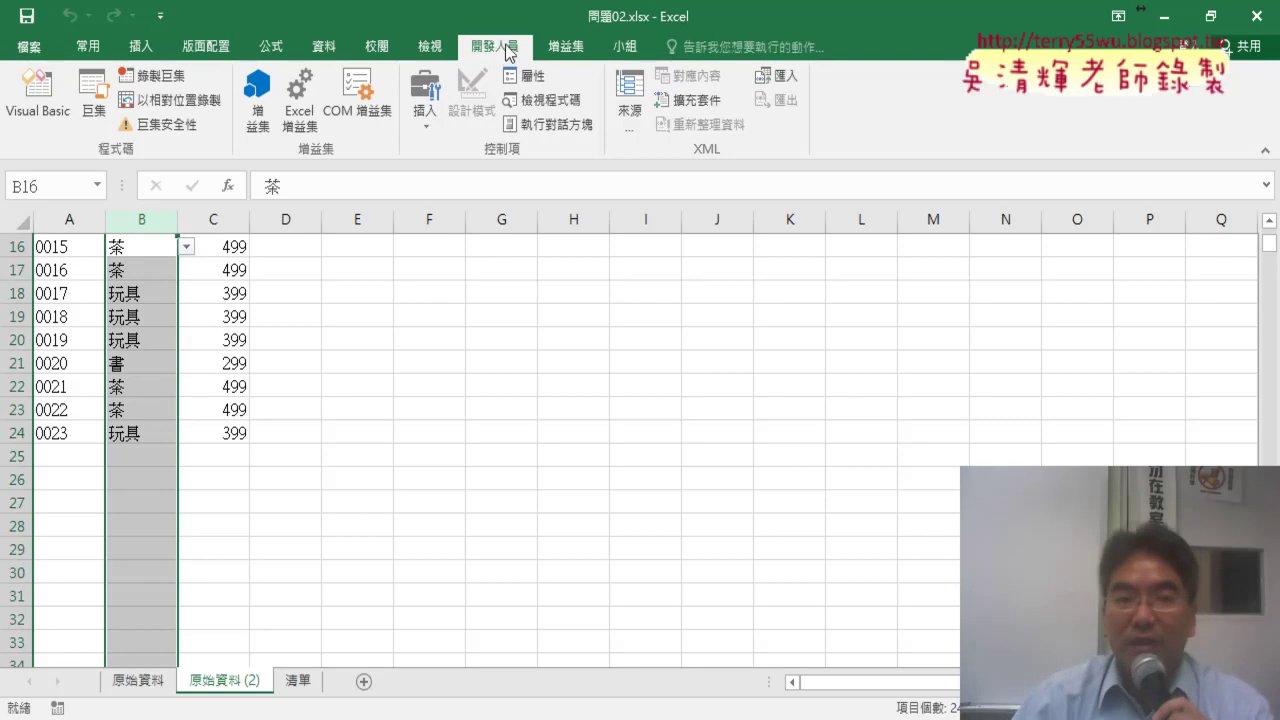
left_click(60, 110)
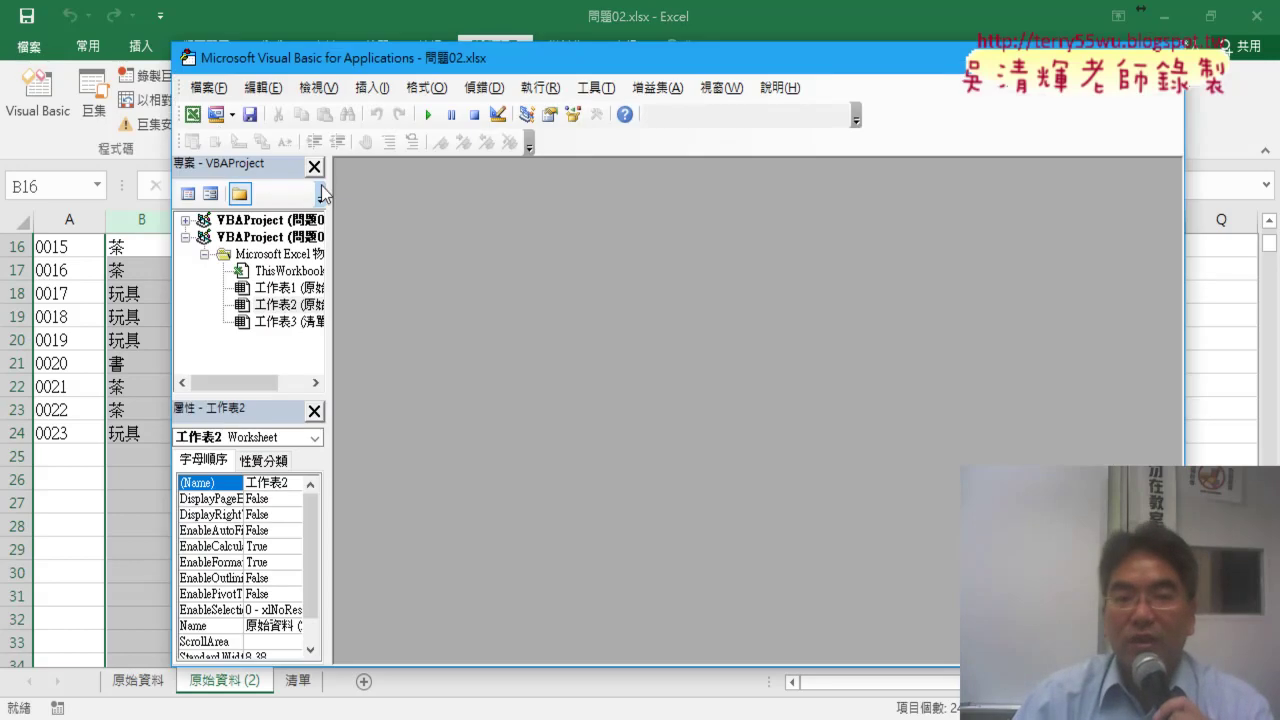
left_click_drag(333, 193, 412, 192)
mouse_move(511, 65)
left_mouse_down()
mouse_move(541, 107)
mouse_move(566, 45)
left_mouse_up()
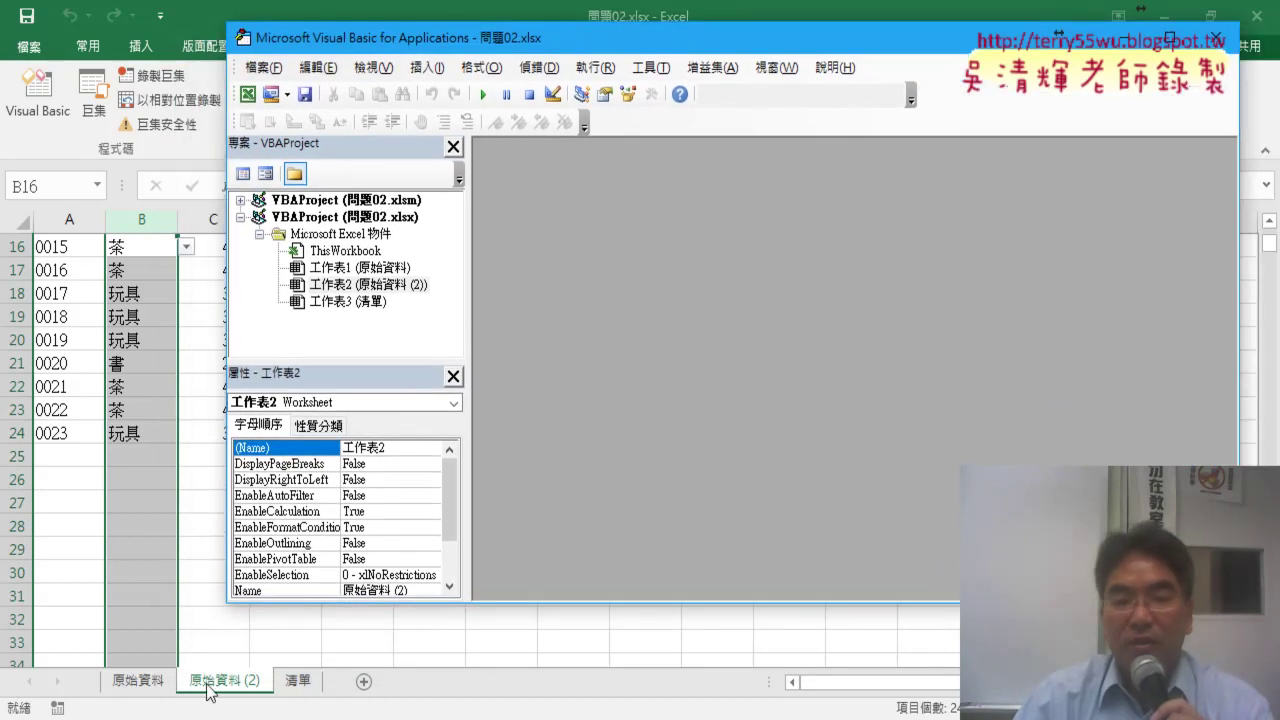
left_click(409, 285)
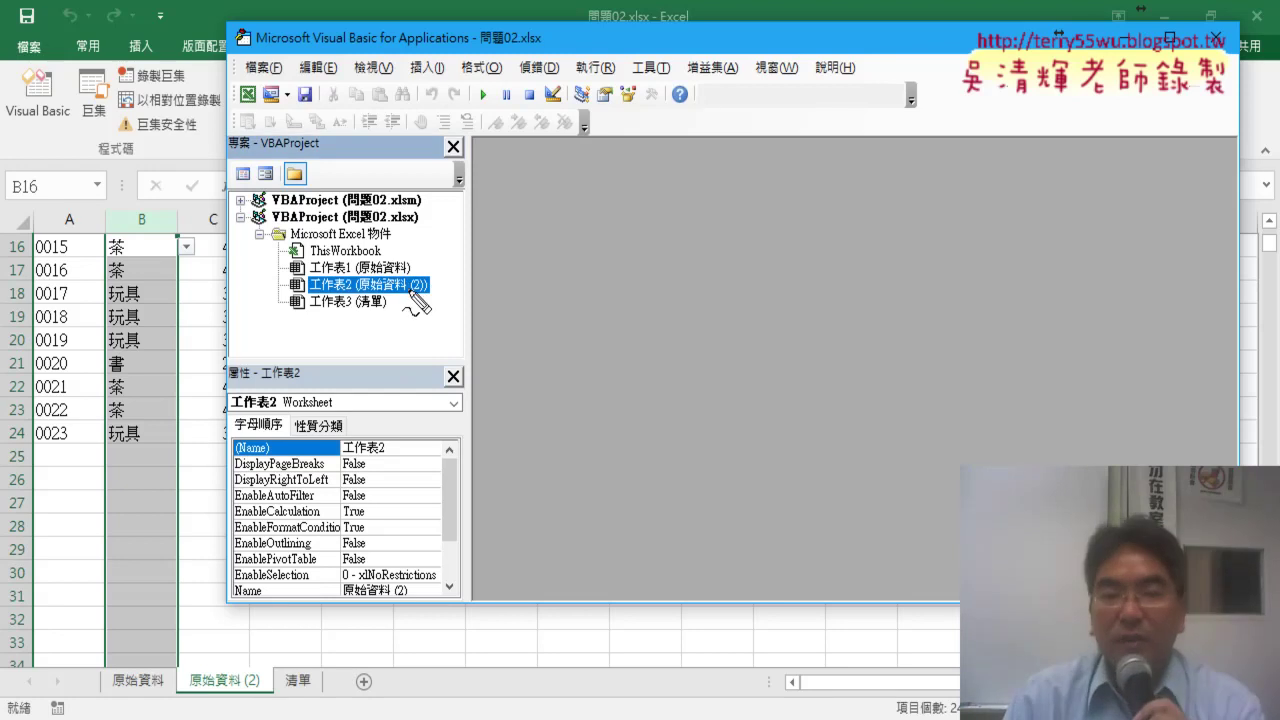
- Circle the 工作表2 module and the 原始資料 (2) sheet tab with annotation marks, then clear them
left_click_drag(415, 305, 438, 287)
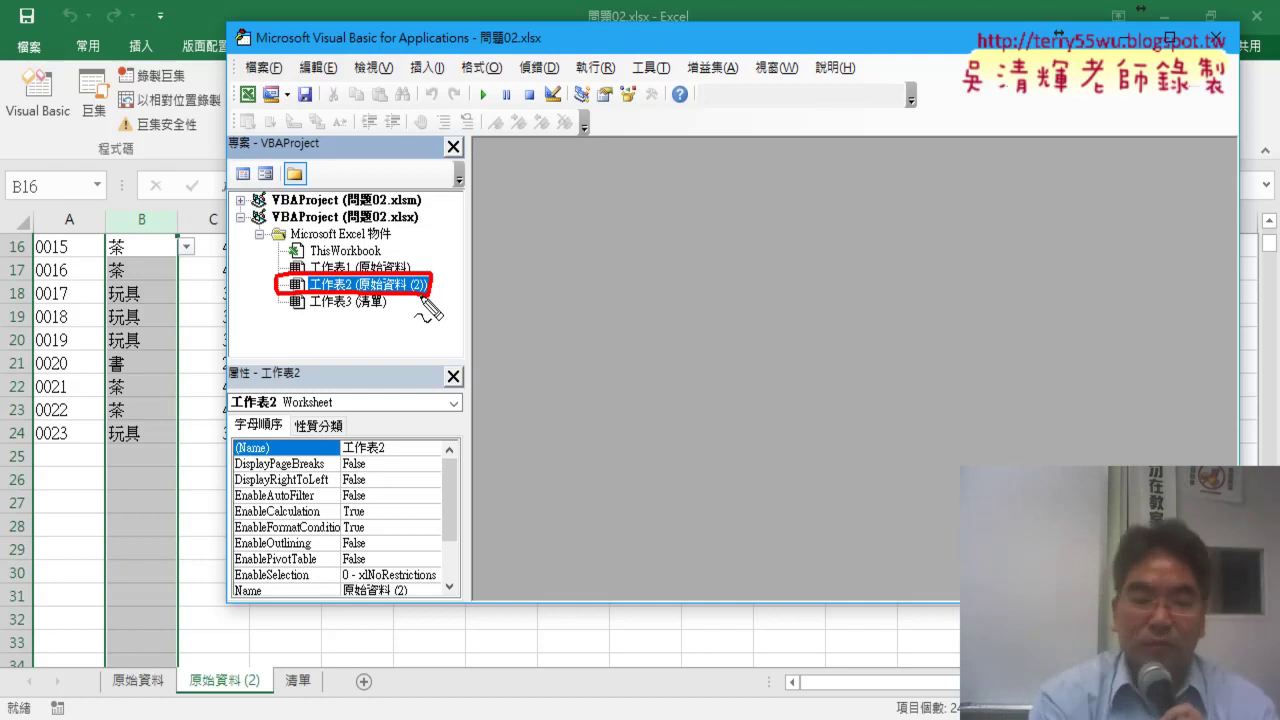
key("Escape")
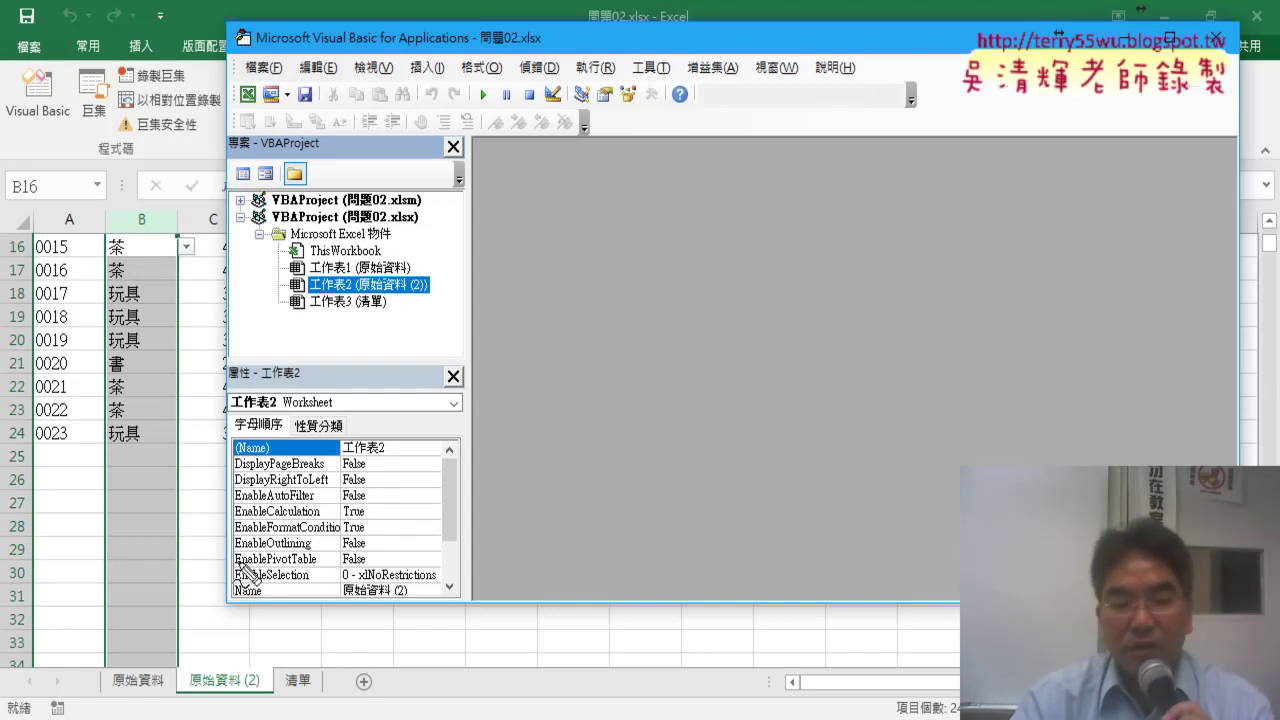
mouse_move(170, 668)
left_mouse_down()
mouse_move(186, 656)
mouse_move(286, 284)
mouse_move(303, 287)
left_mouse_up()
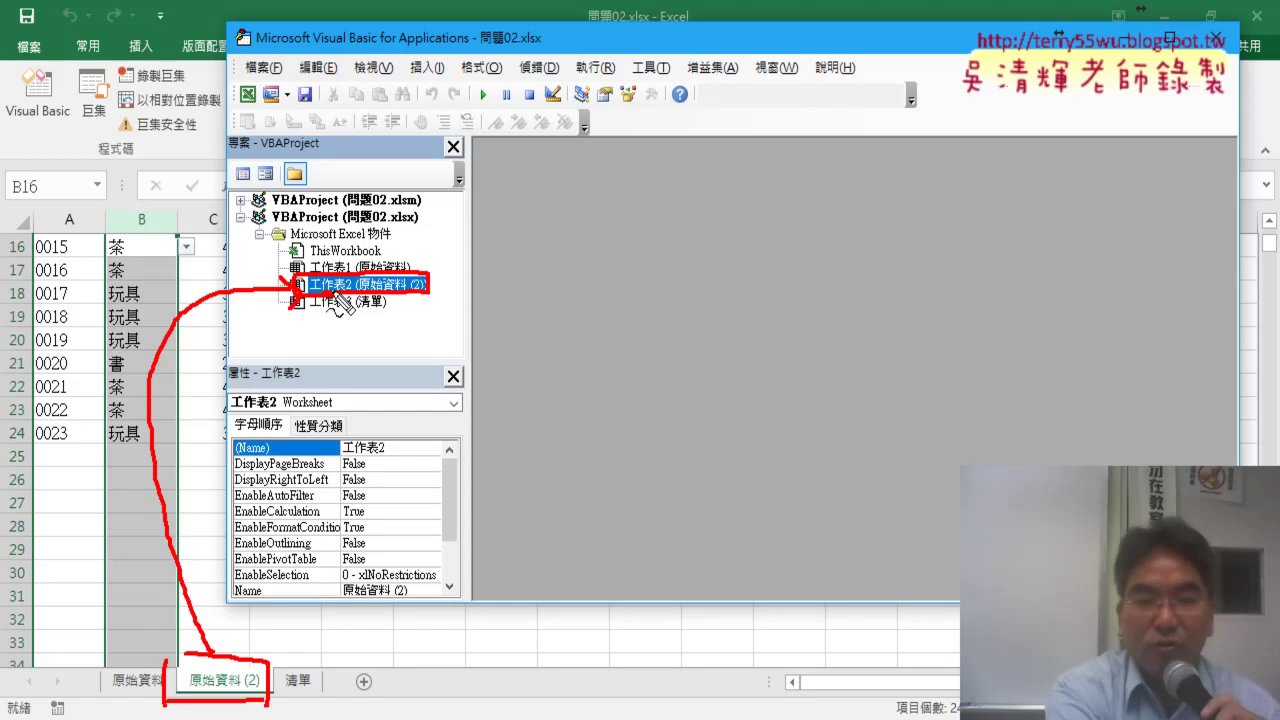
key("Escape")
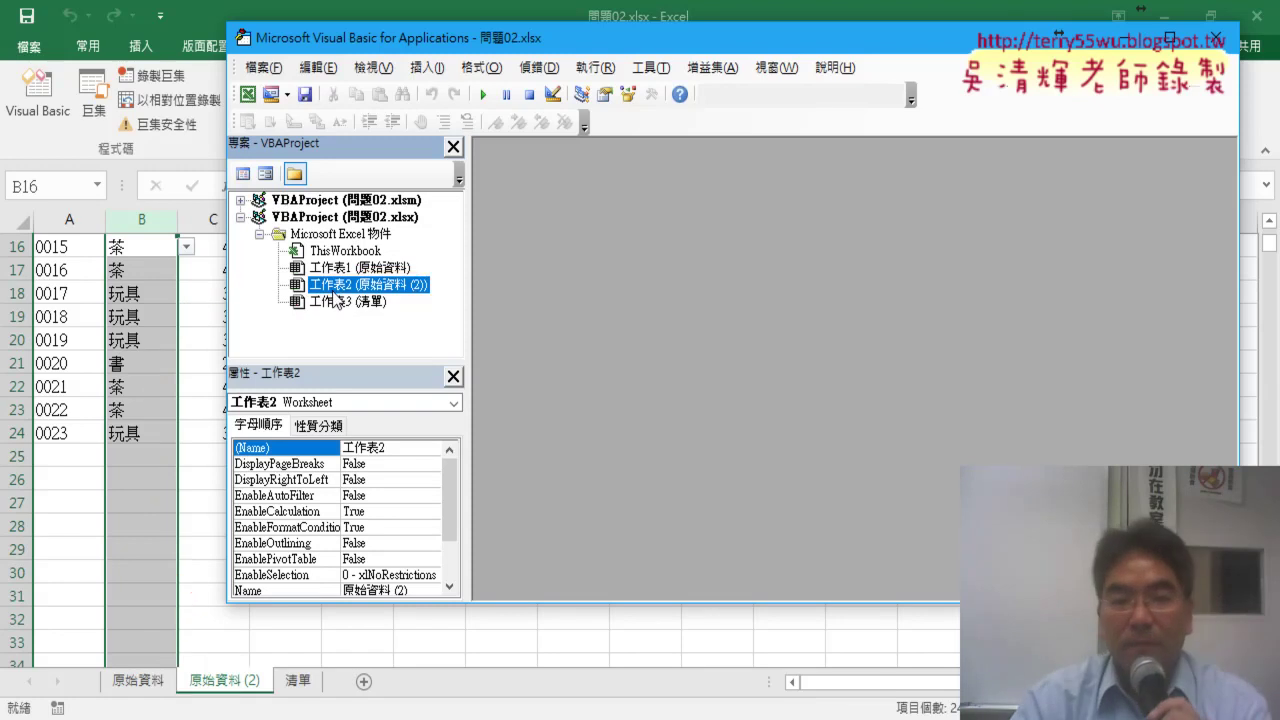
- Add a Worksheet_Change procedure to 工作表2's code and delete the default SelectionChange procedure
double_click(352, 286)
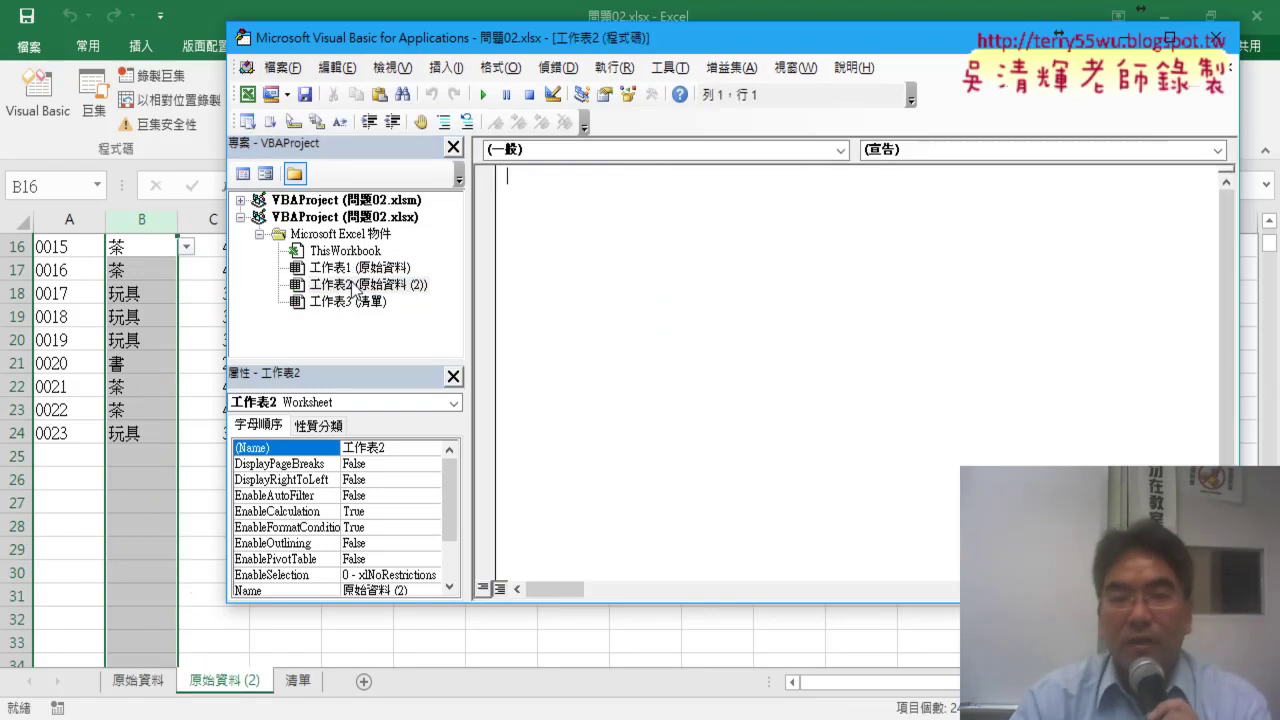
left_click(600, 149)
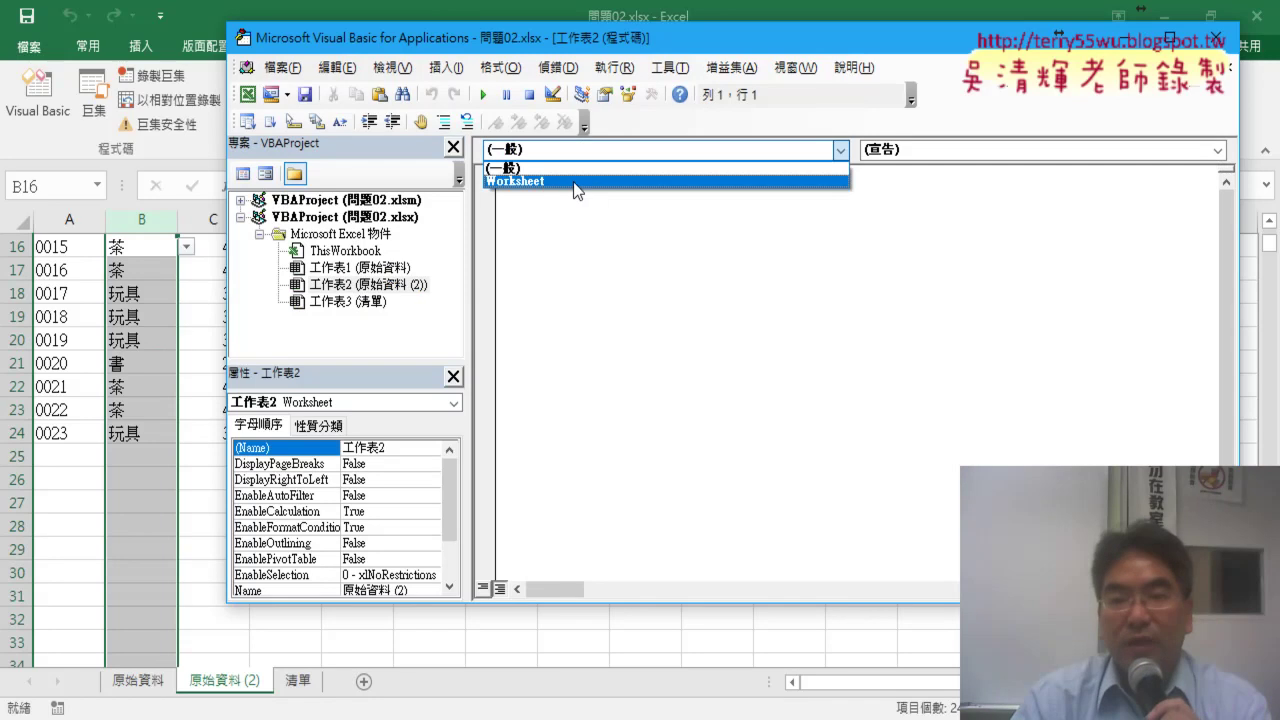
left_click(576, 184)
left_click(958, 152)
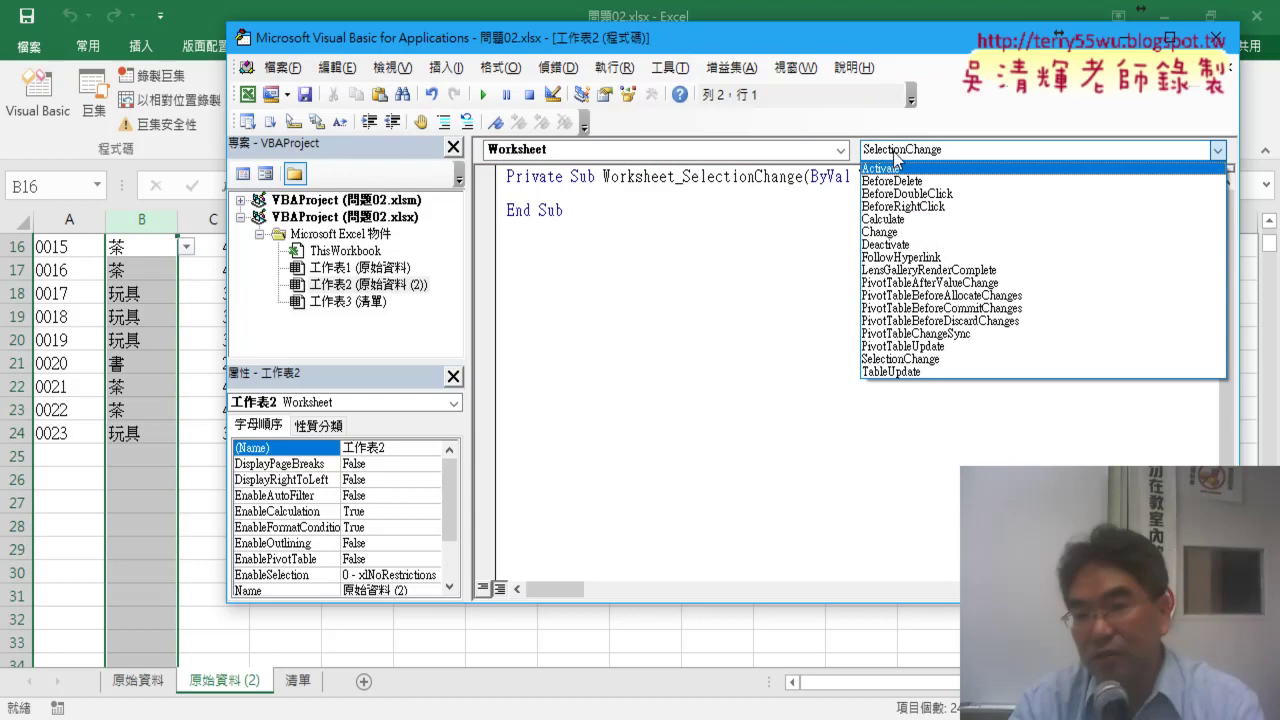
left_click(899, 236)
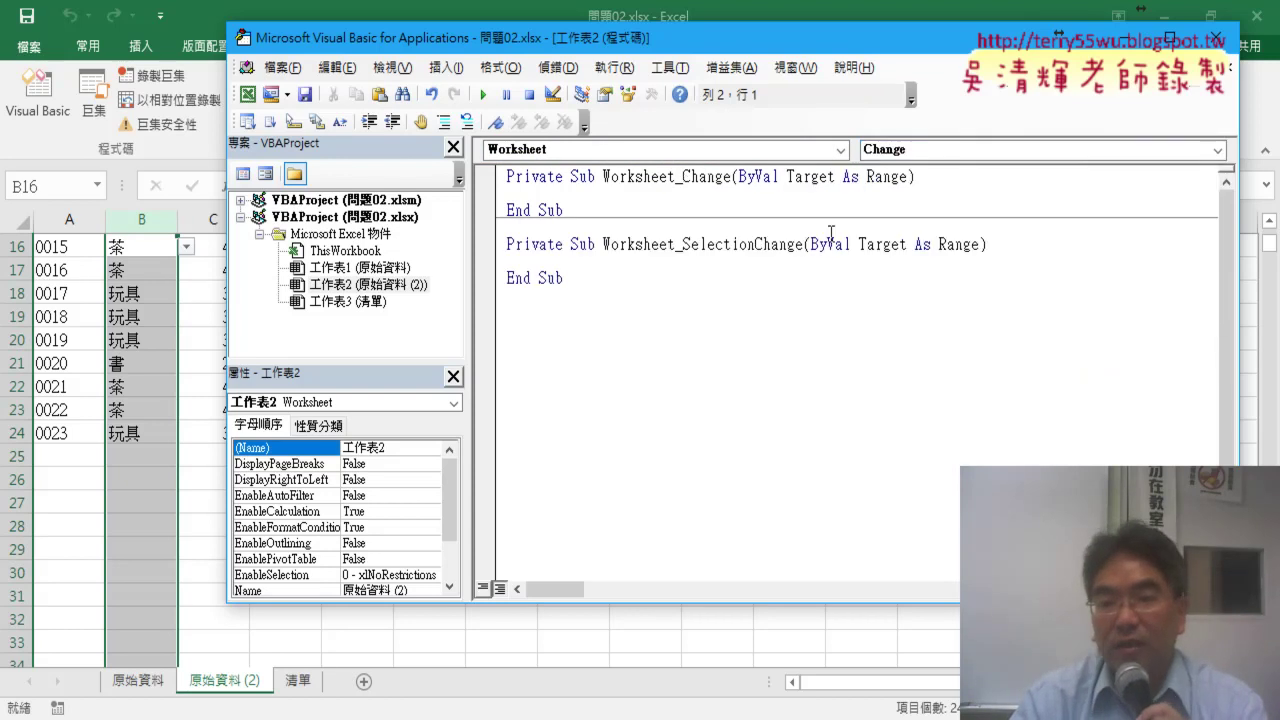
left_click_drag(506, 244, 571, 279)
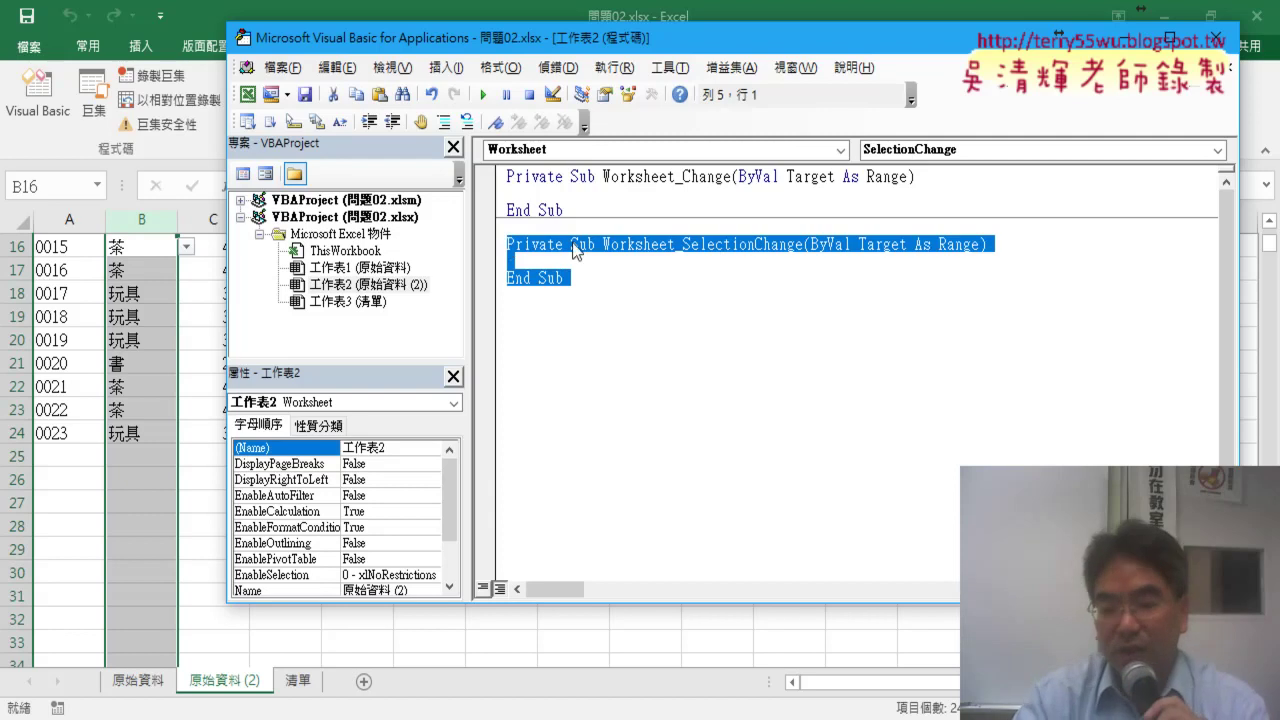
key("Delete")
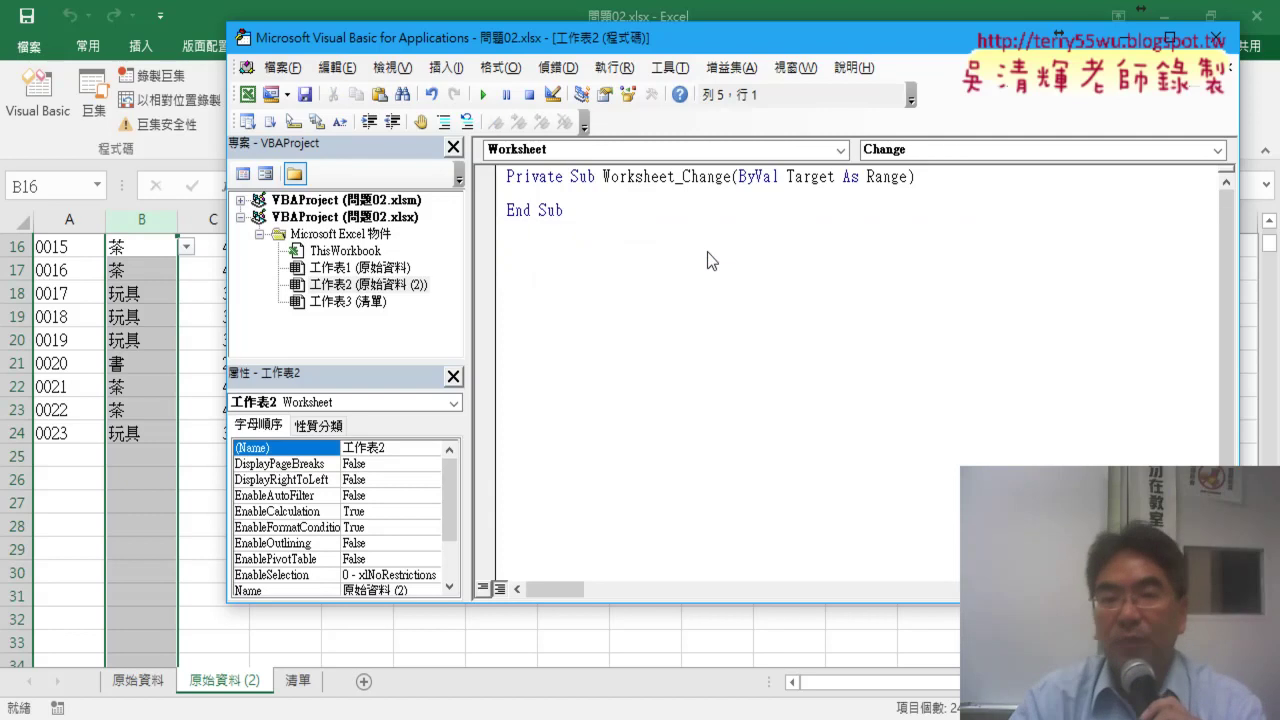
- Write the indented line 'If Target.Column = 2 Then' inside Worksheet_Change
left_click(605, 194)
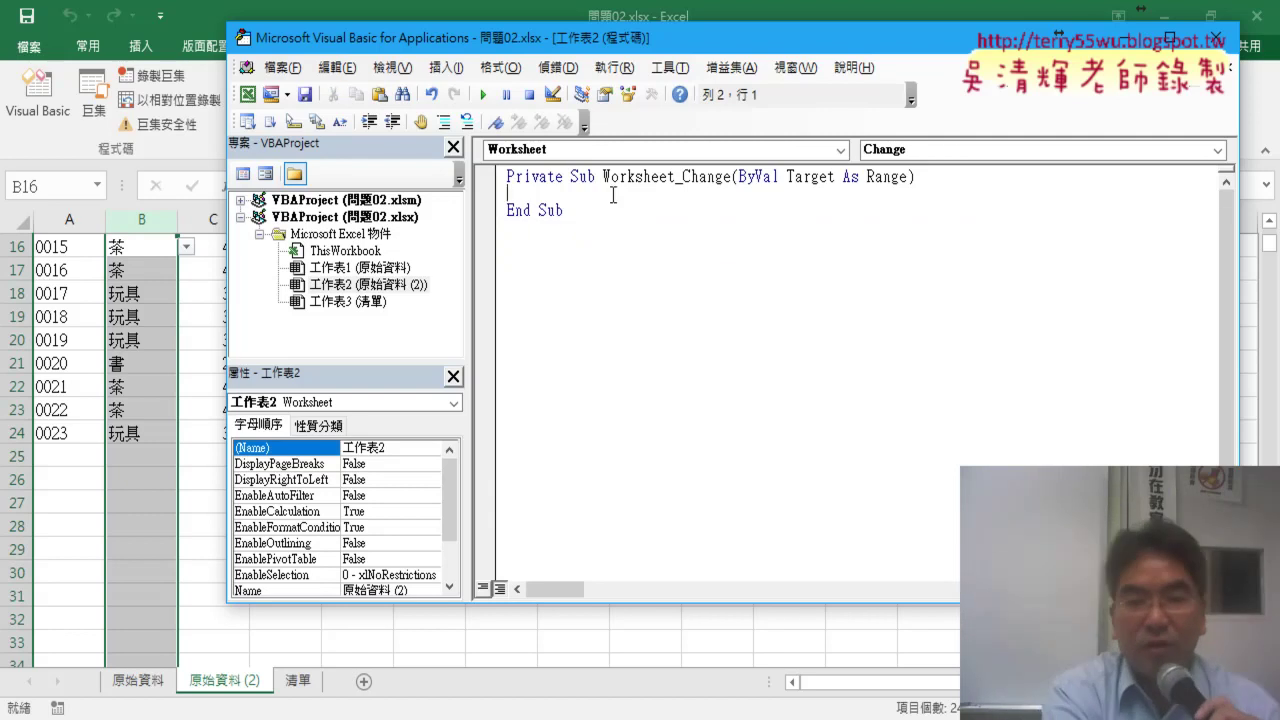
key("Tab")
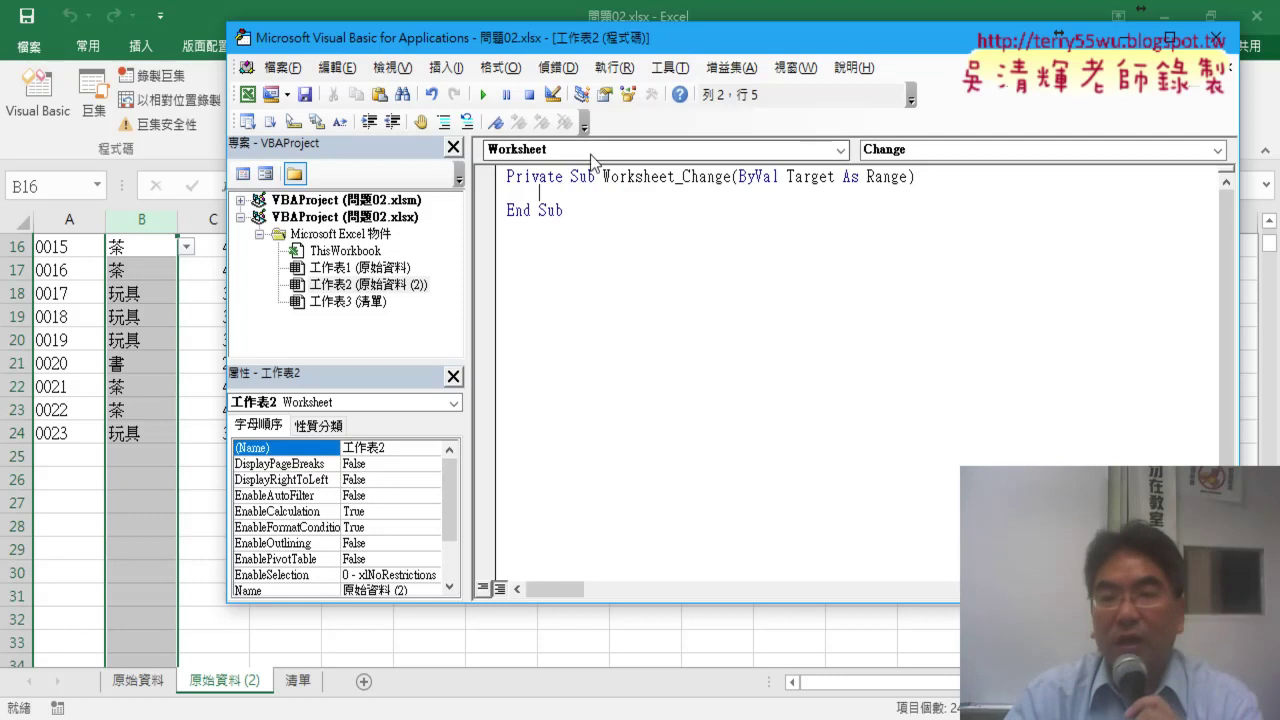
left_click_drag(789, 176, 835, 177)
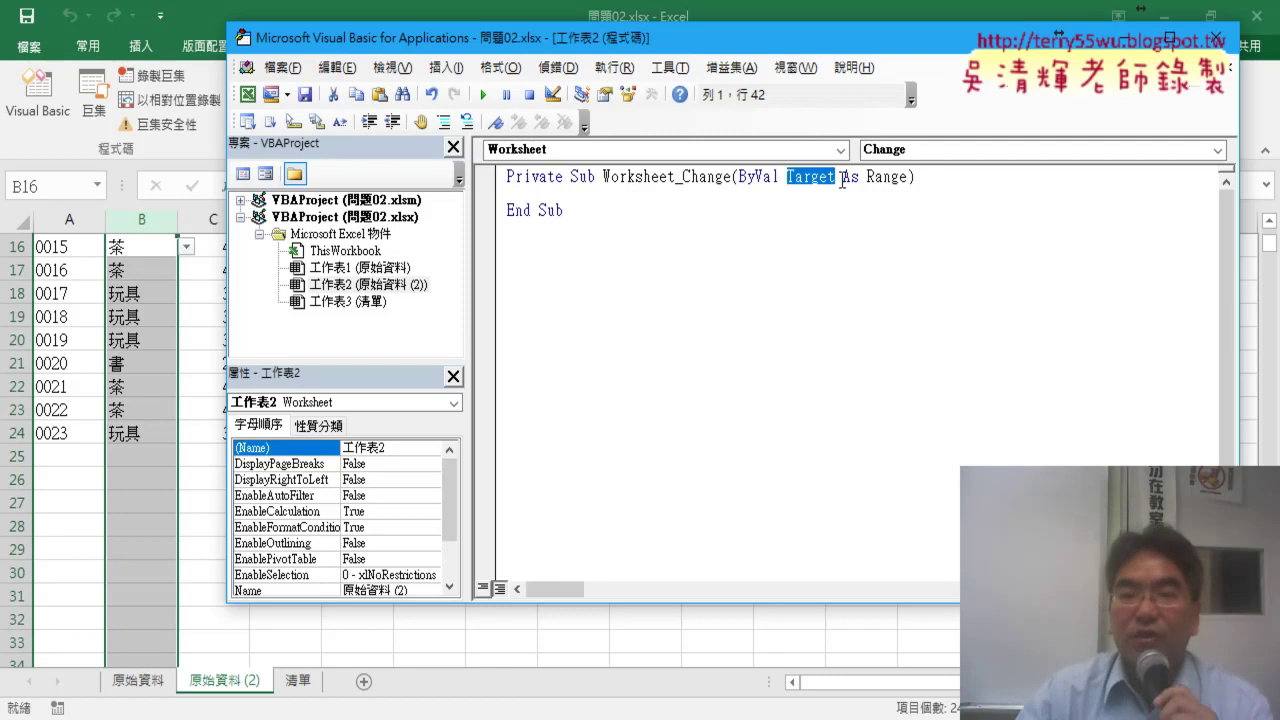
left_click(826, 197)
type("i")
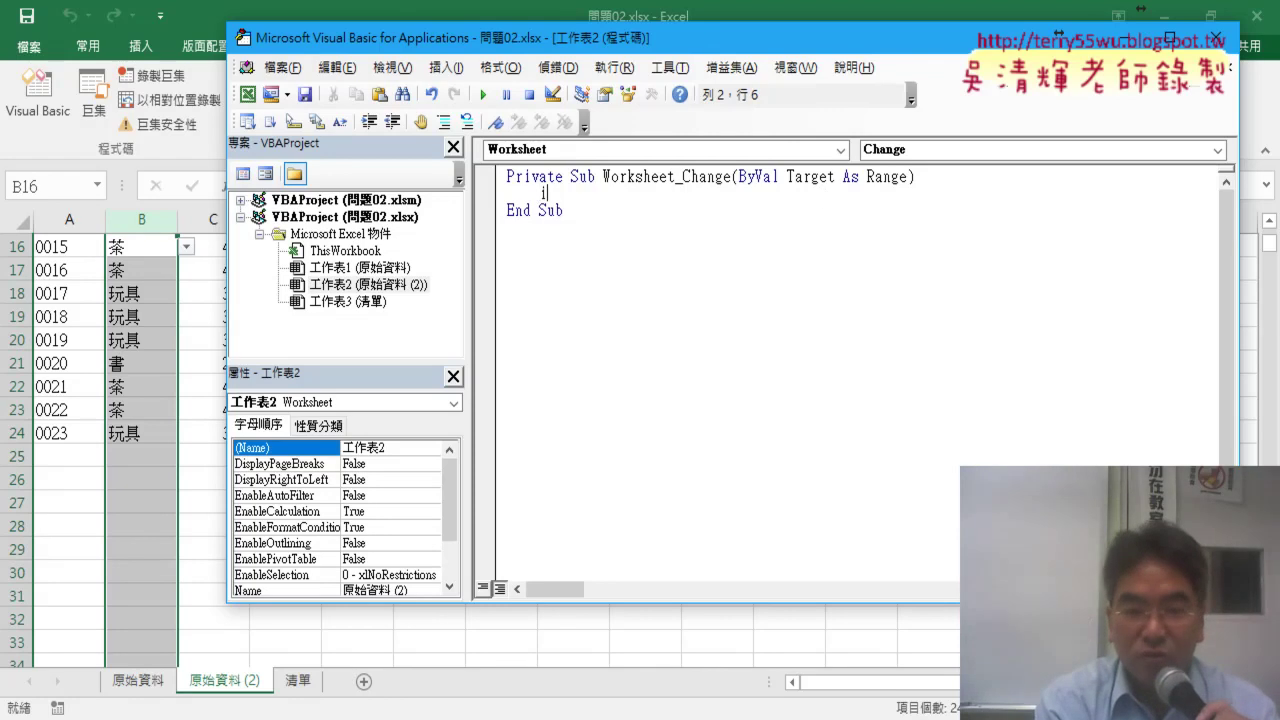
type("f targe")
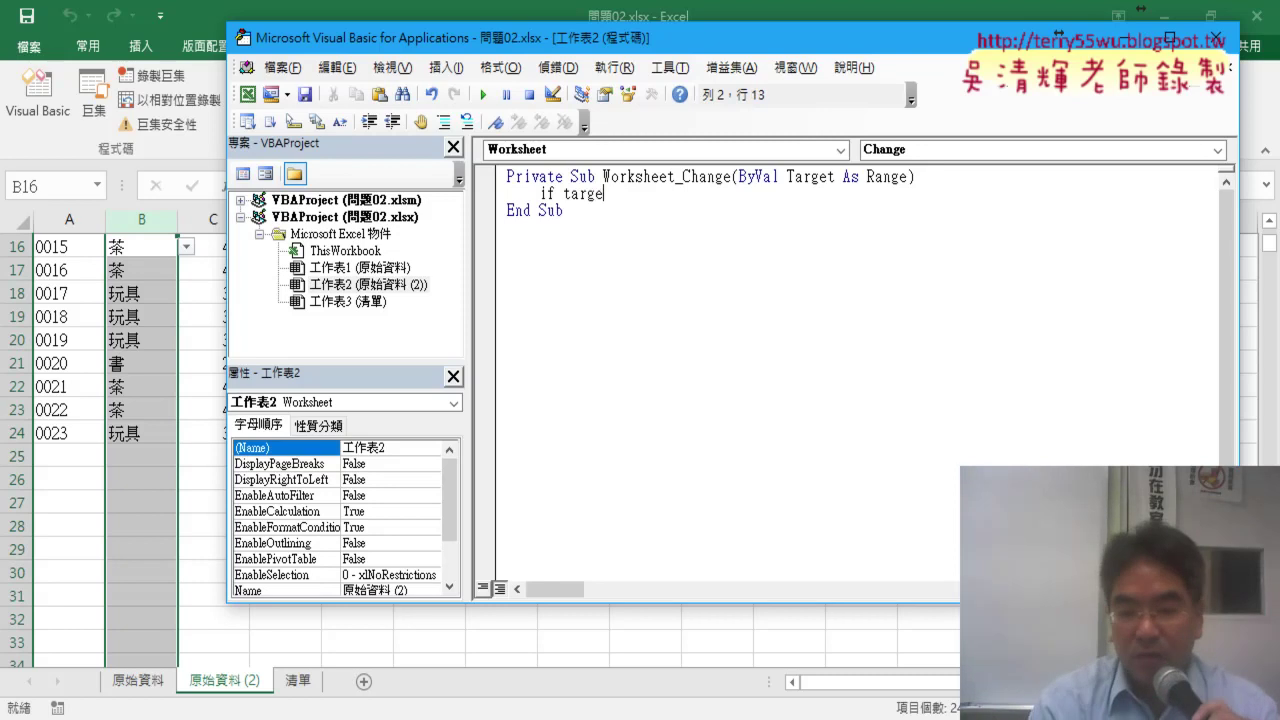
type(".")
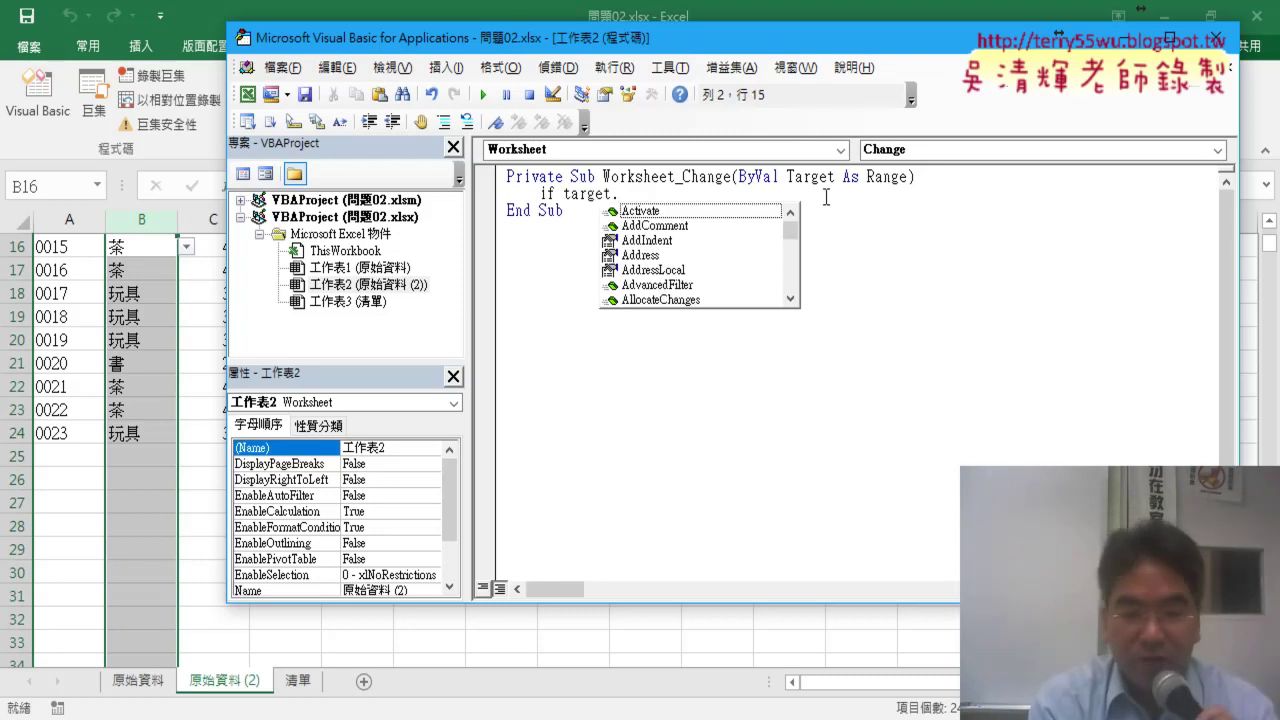
type("c")
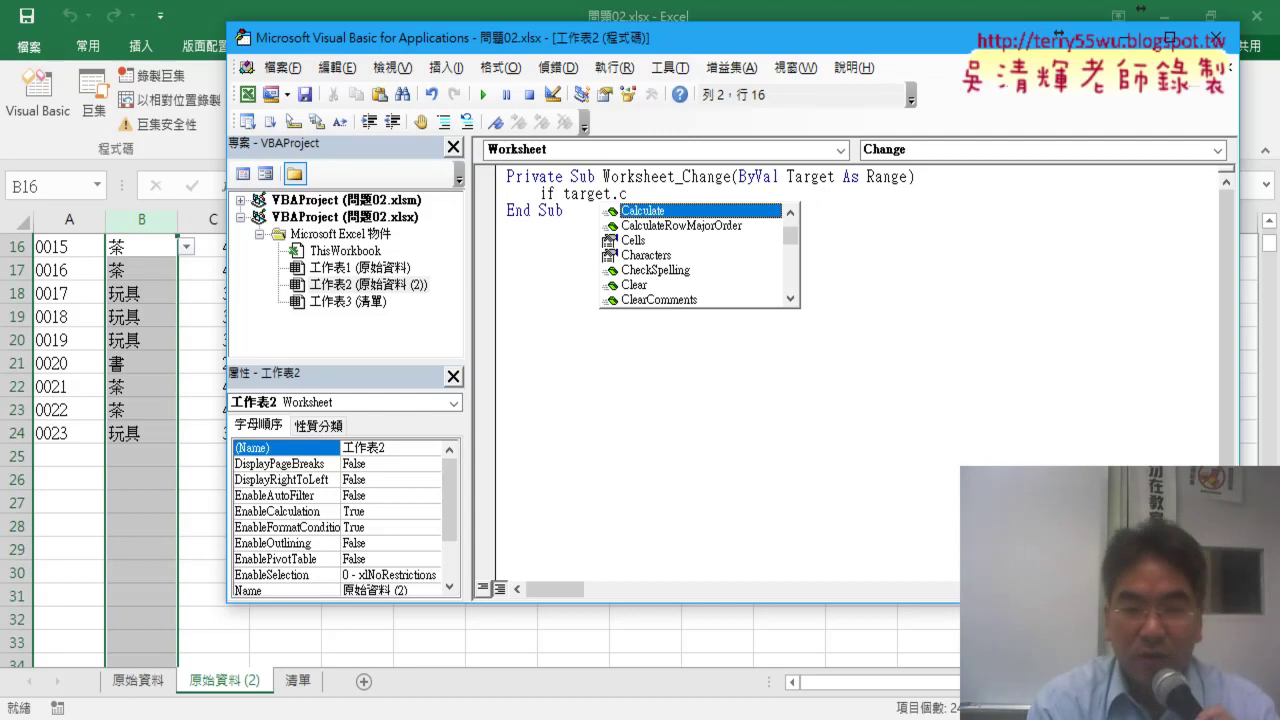
type("ol")
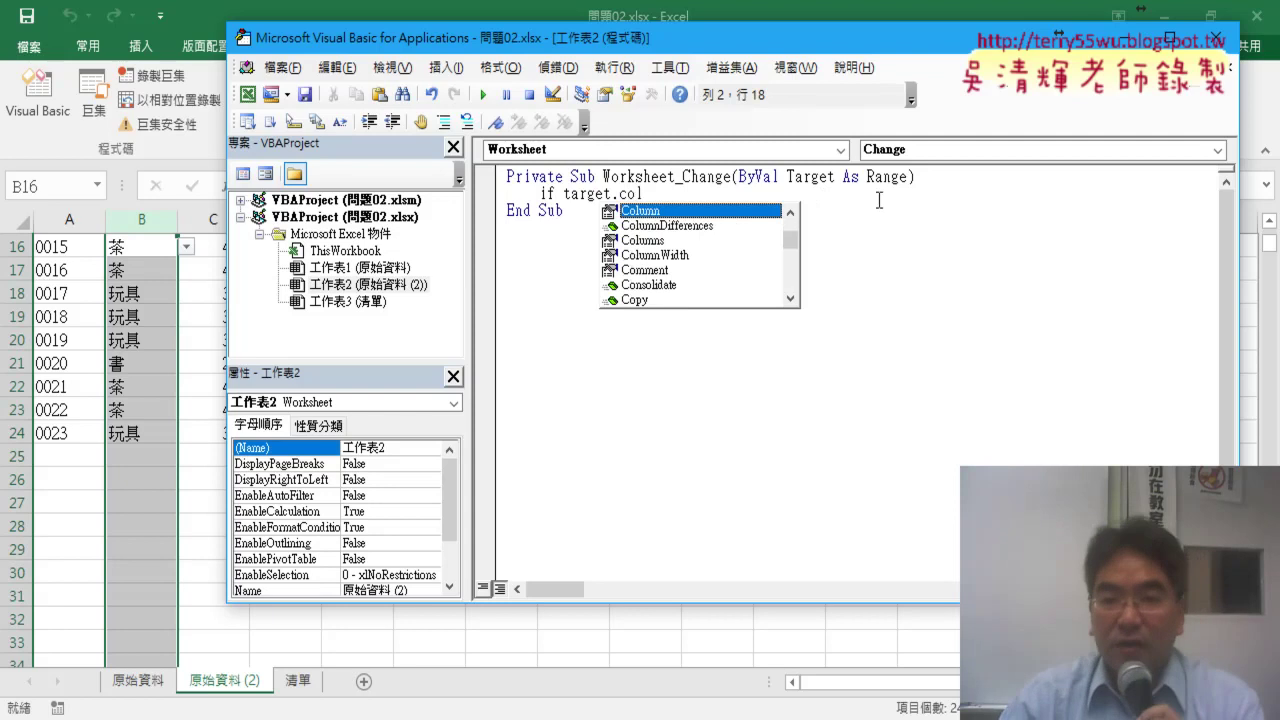
key("Tab")
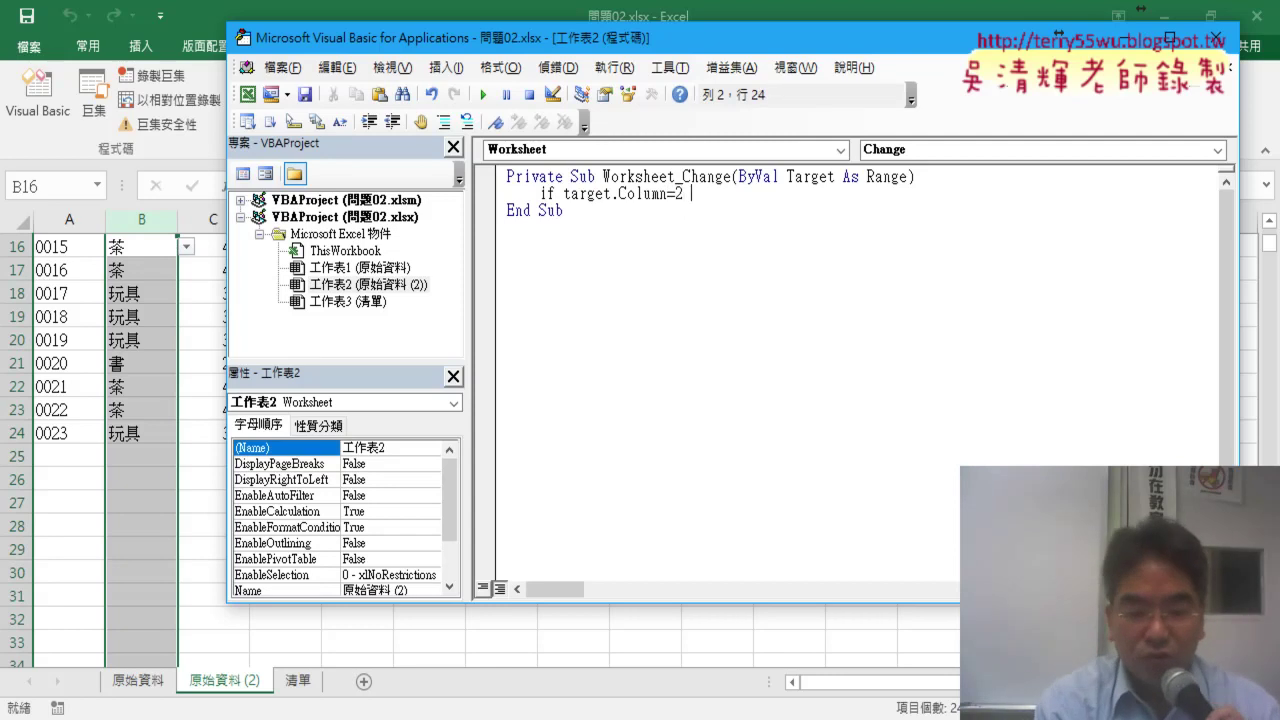
type("n")
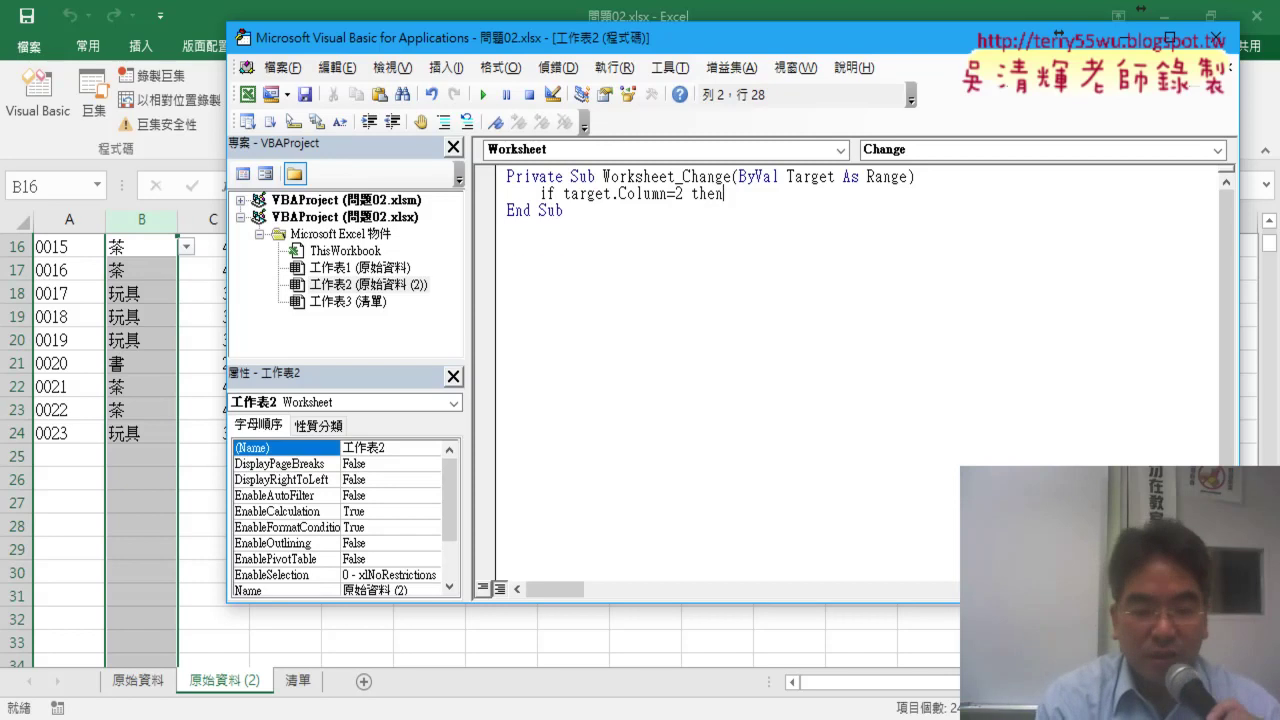
key("Return")
key("Return")
type("end")
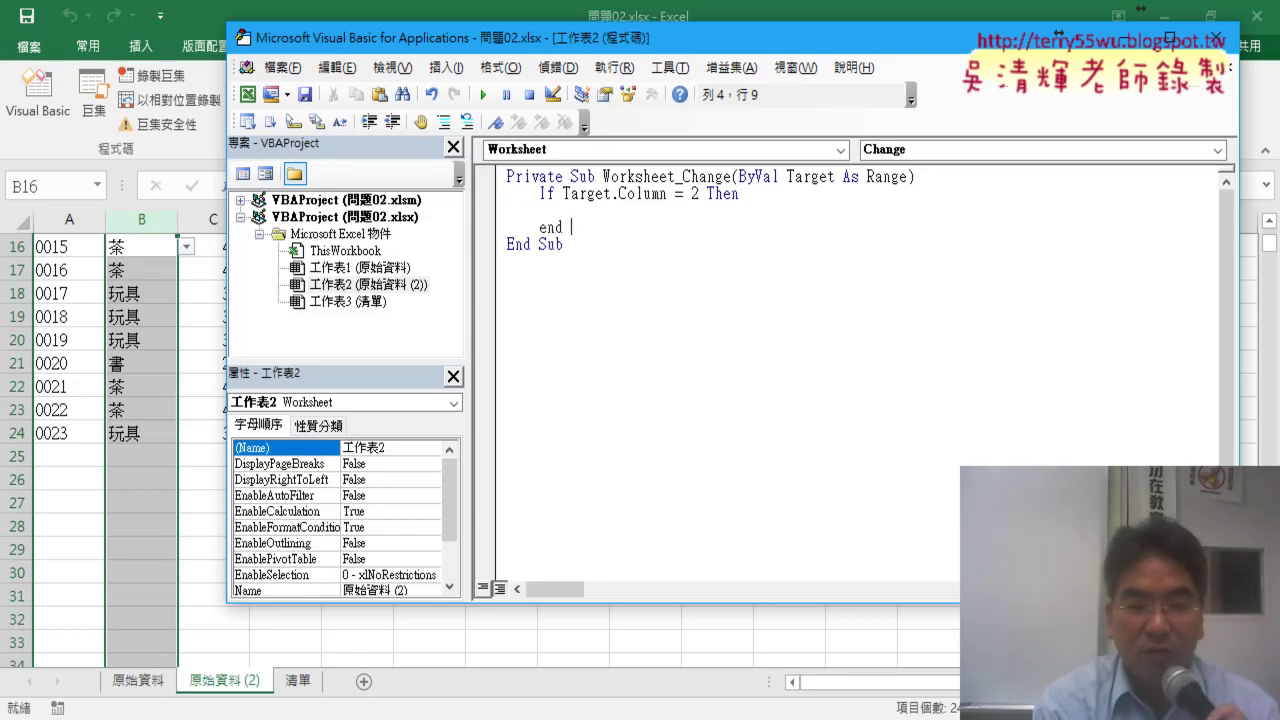
- Close the block with End If, indent its empty inner line, and highlight the Target.Column condition
type("if")
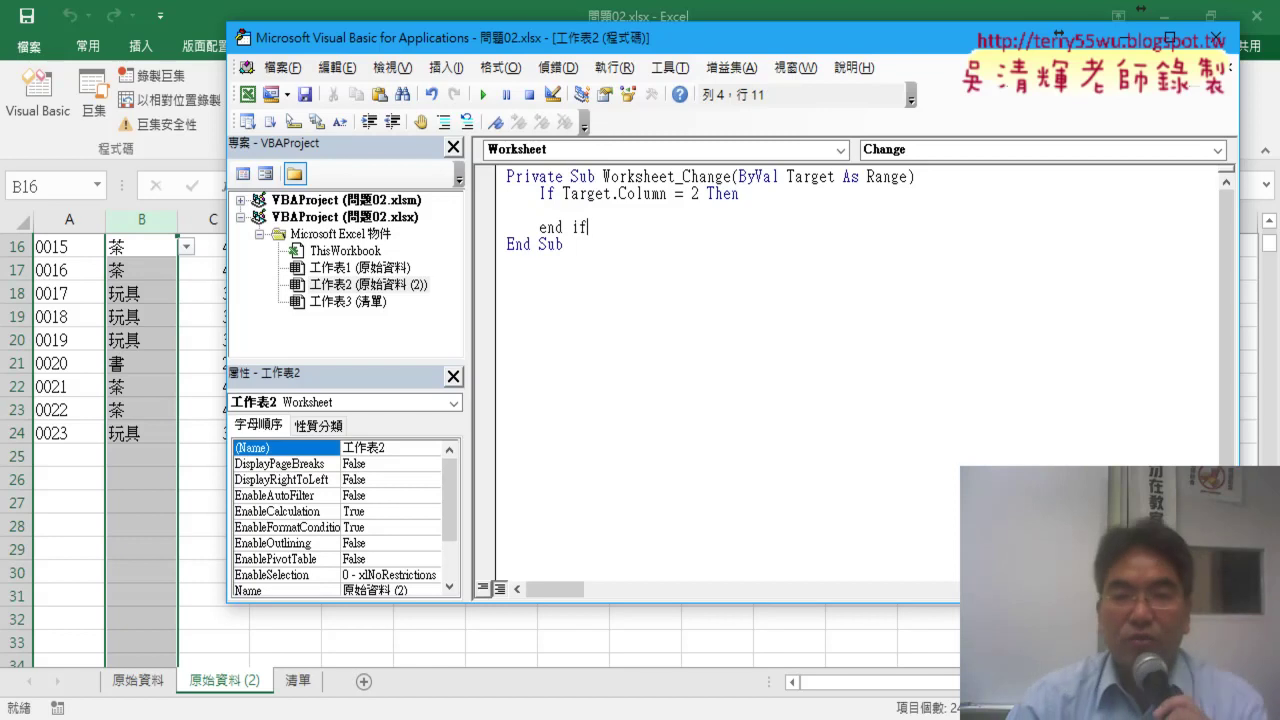
left_click(540, 193)
left_click_drag(556, 193, 700, 193)
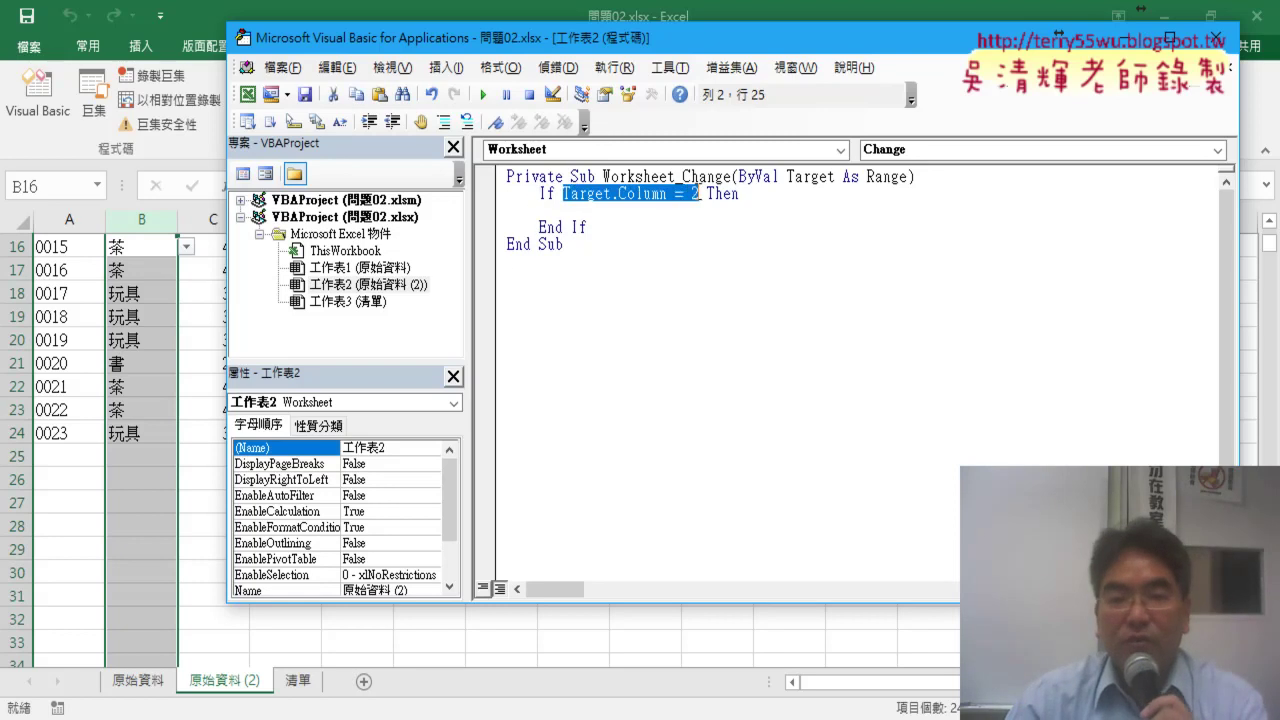
left_click(669, 210)
key("Tab")
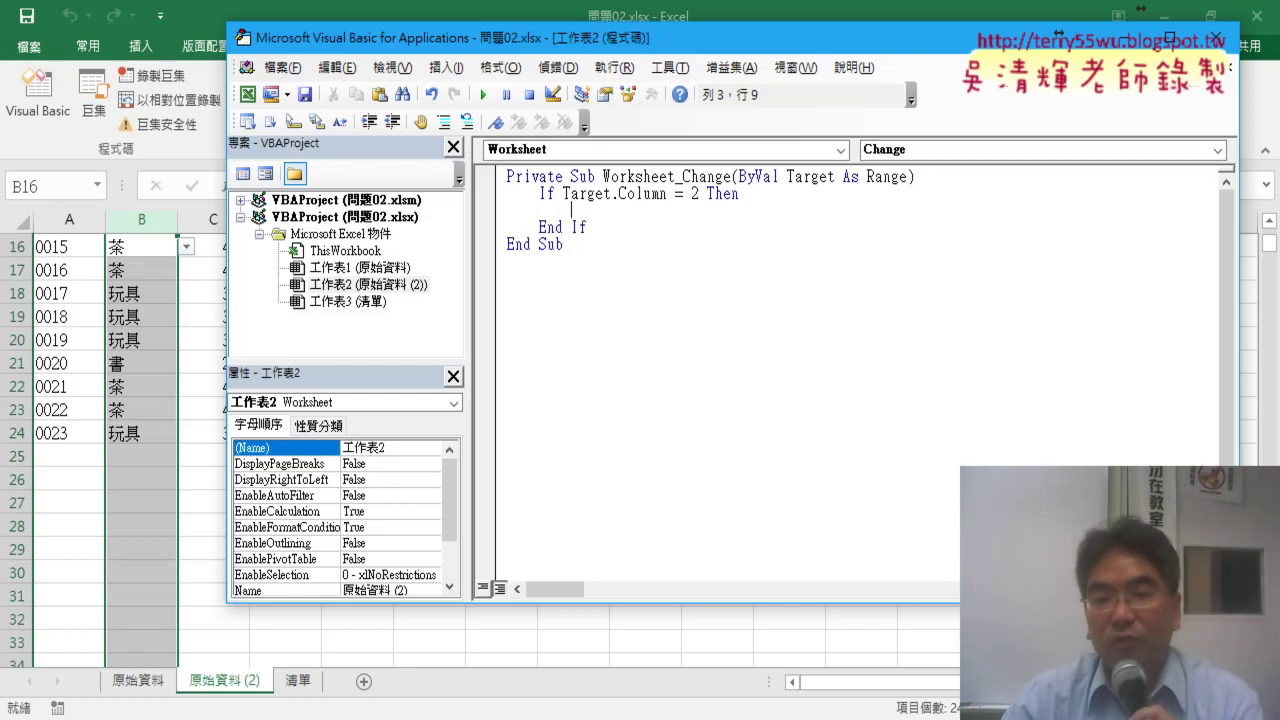
left_click_drag(588, 227, 538, 227)
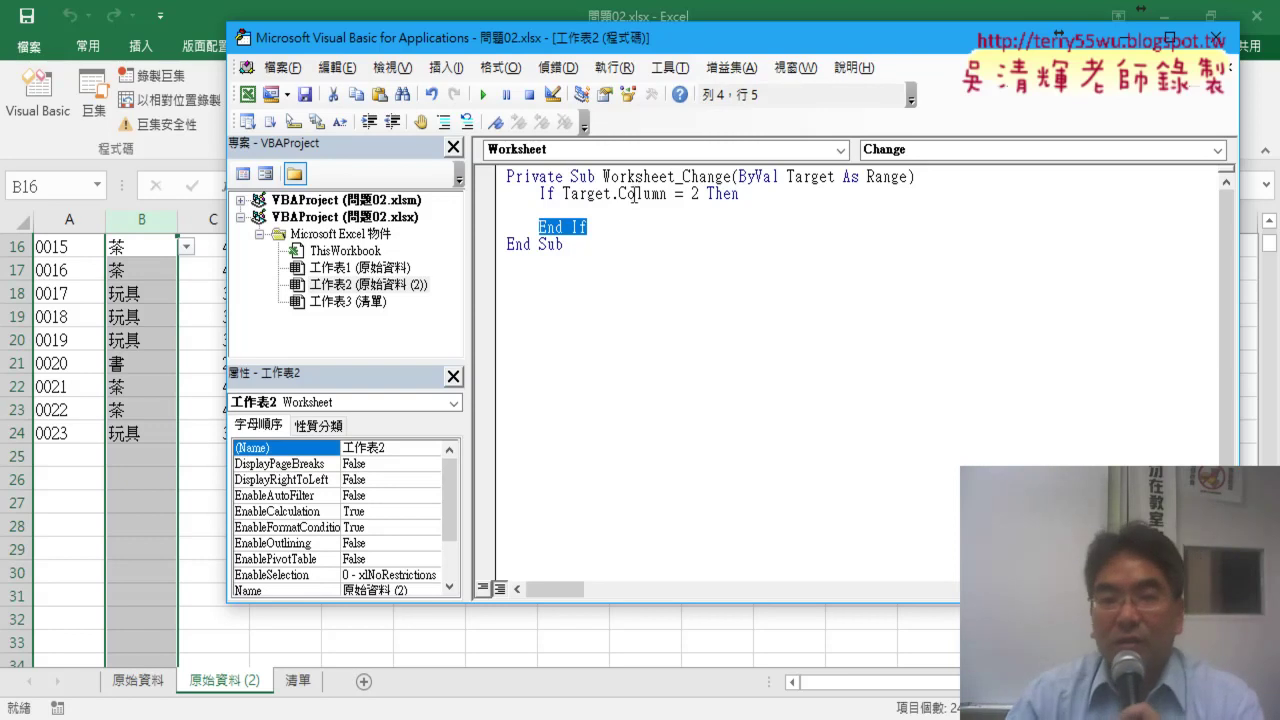
left_click_drag(563, 193, 670, 194)
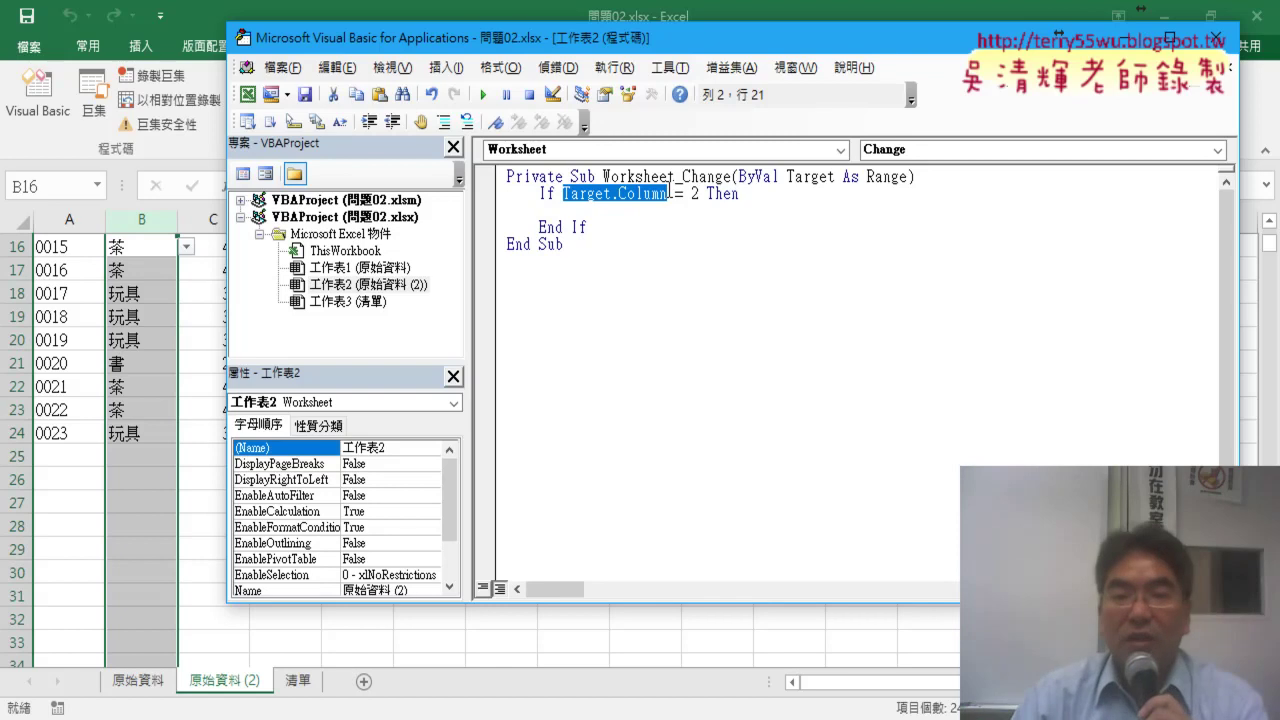
left_click(657, 208)
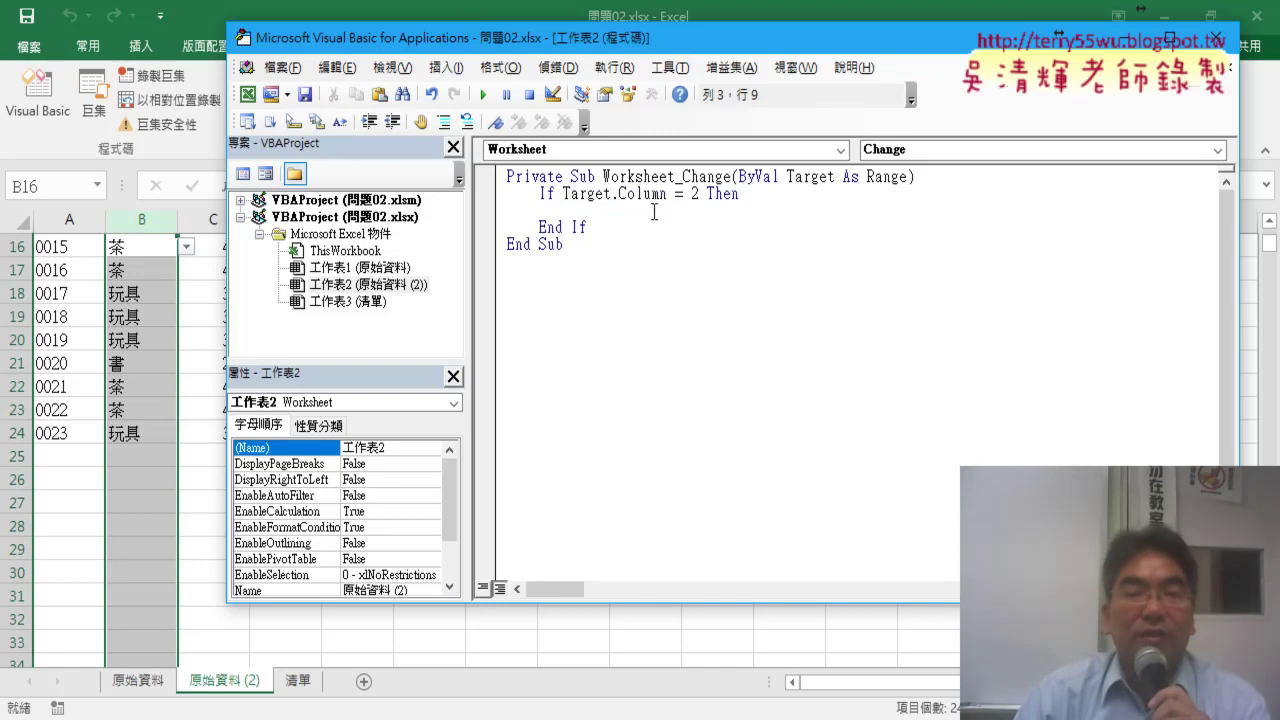
mouse_move(684, 33)
left_mouse_down()
mouse_move(801, 37)
mouse_move(773, 28)
left_mouse_up()
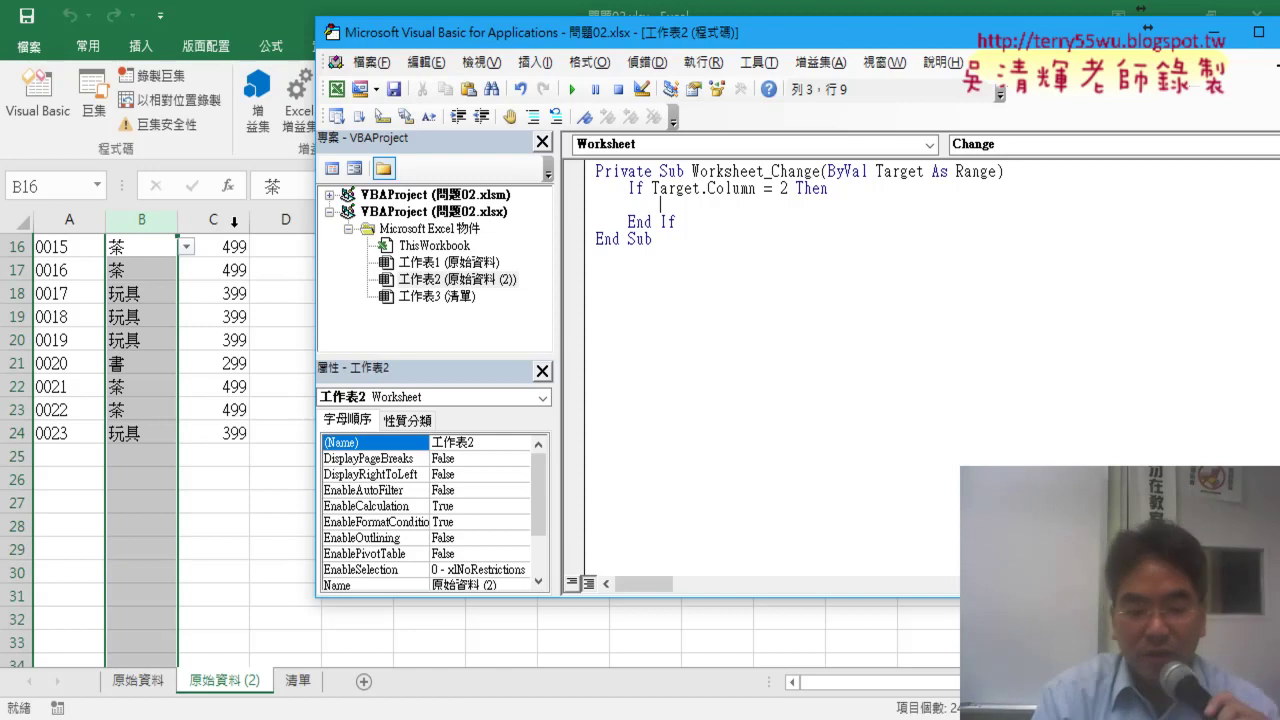
- Write Cells(Target.Row, "A") = "" inside the If block, then return to the worksheet at cell A24
type("cells")
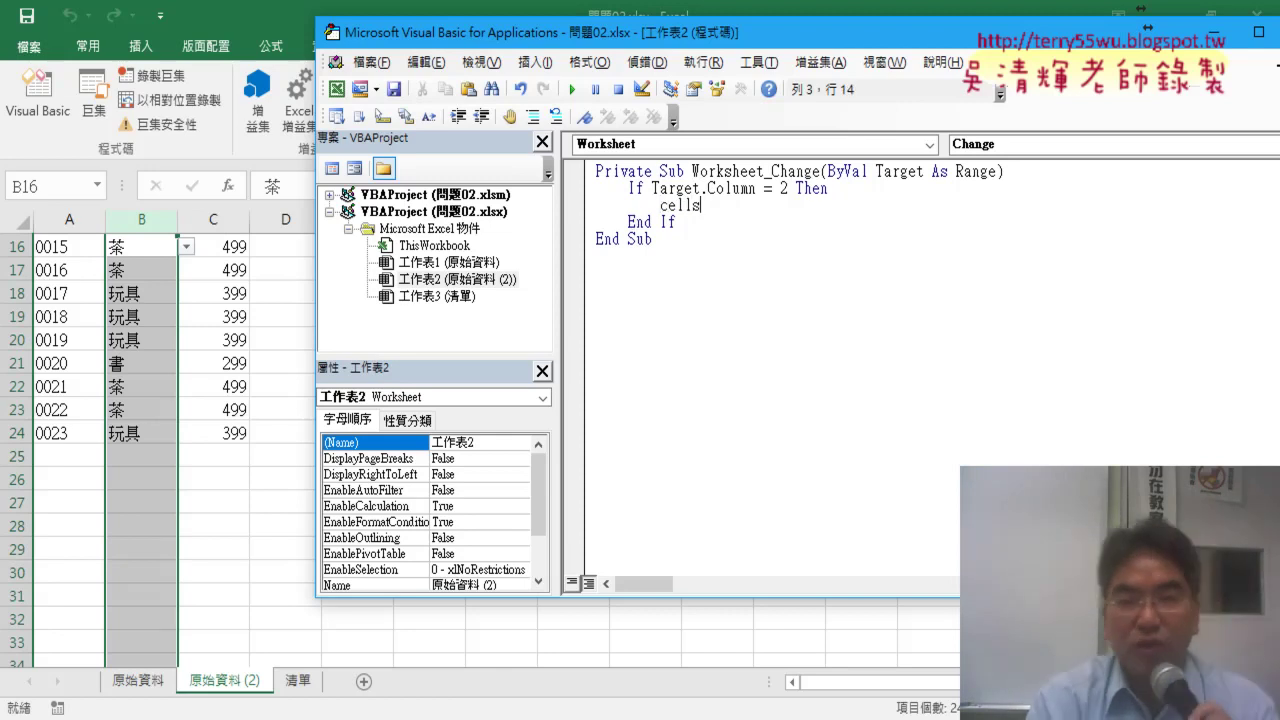
type("(")
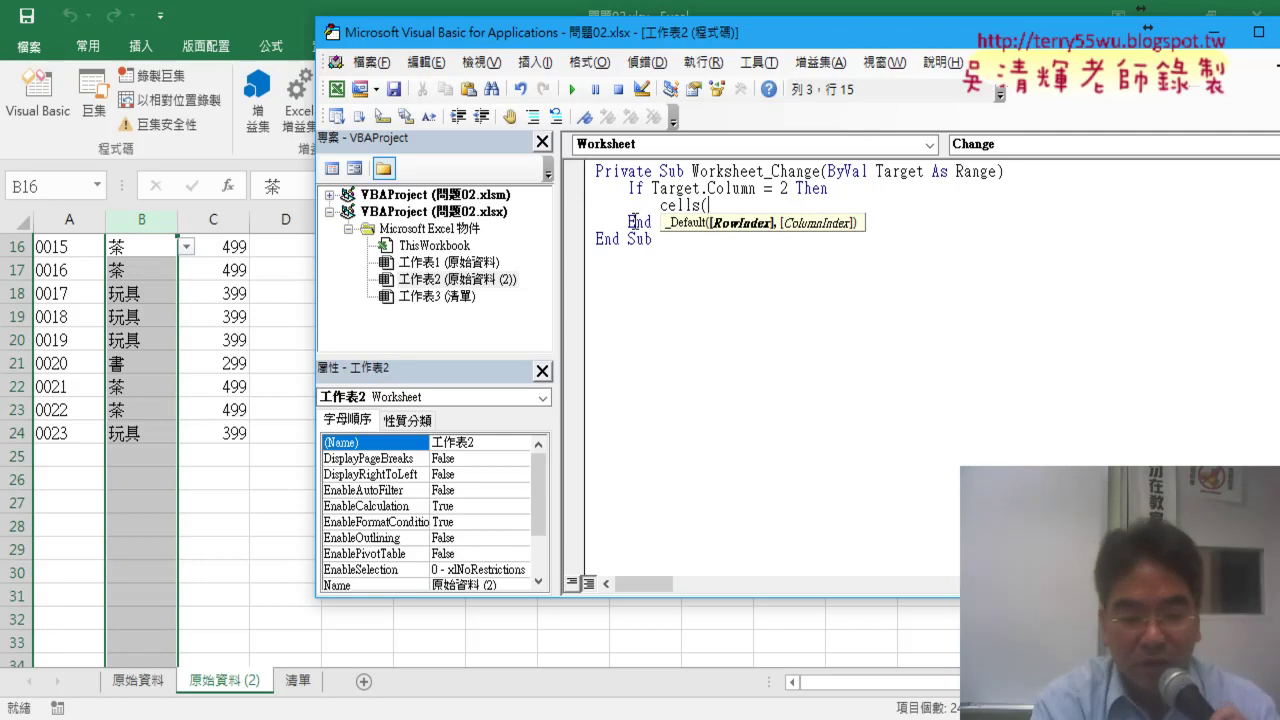
type("targ")
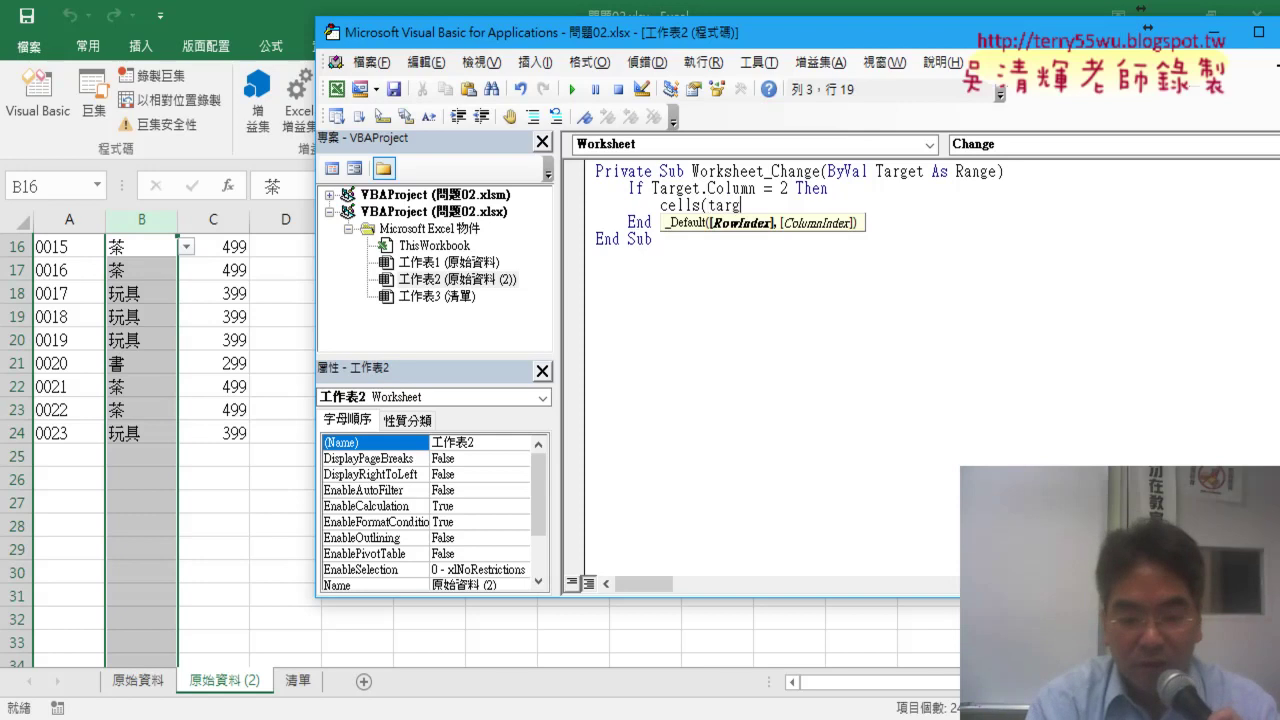
type("et.")
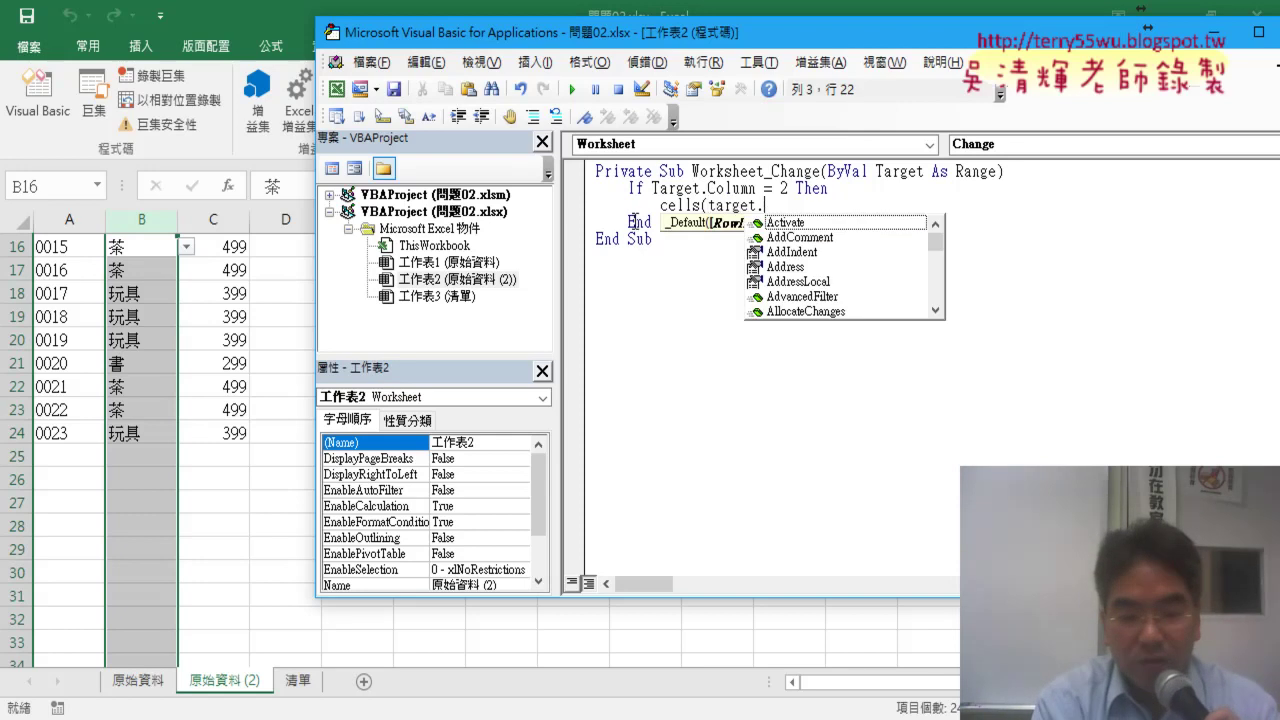
type("row")
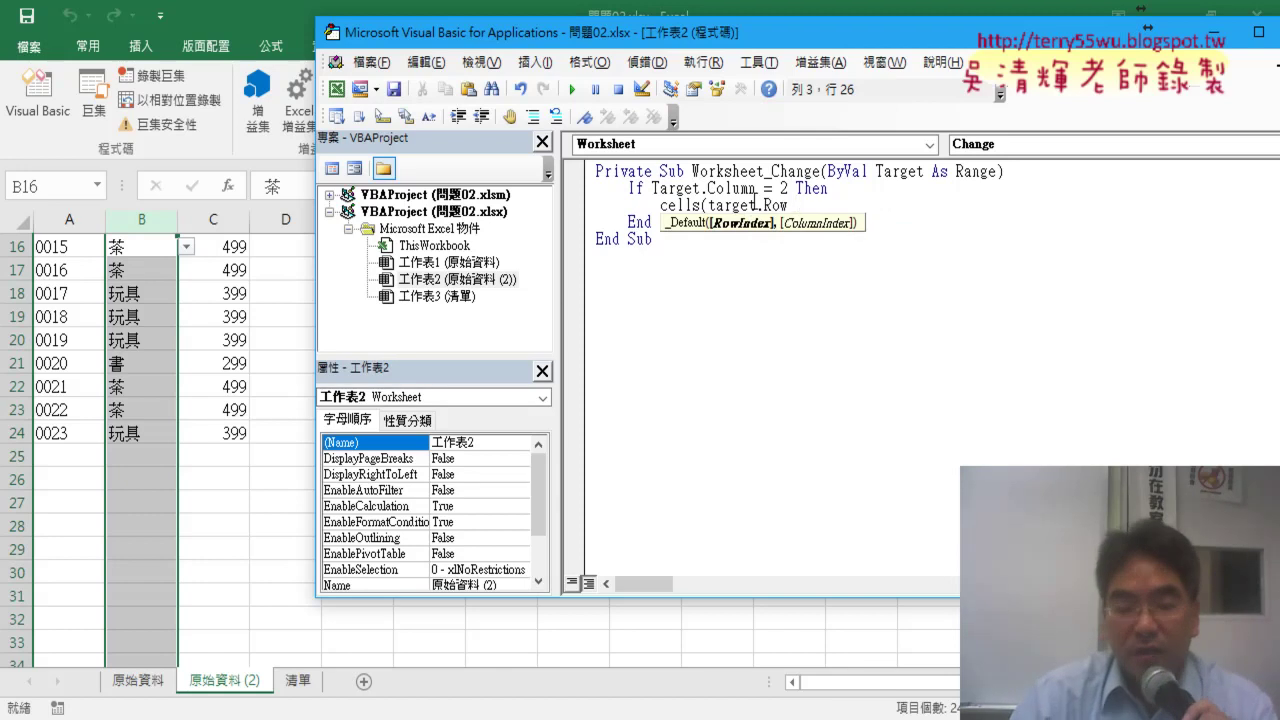
type(",\"")
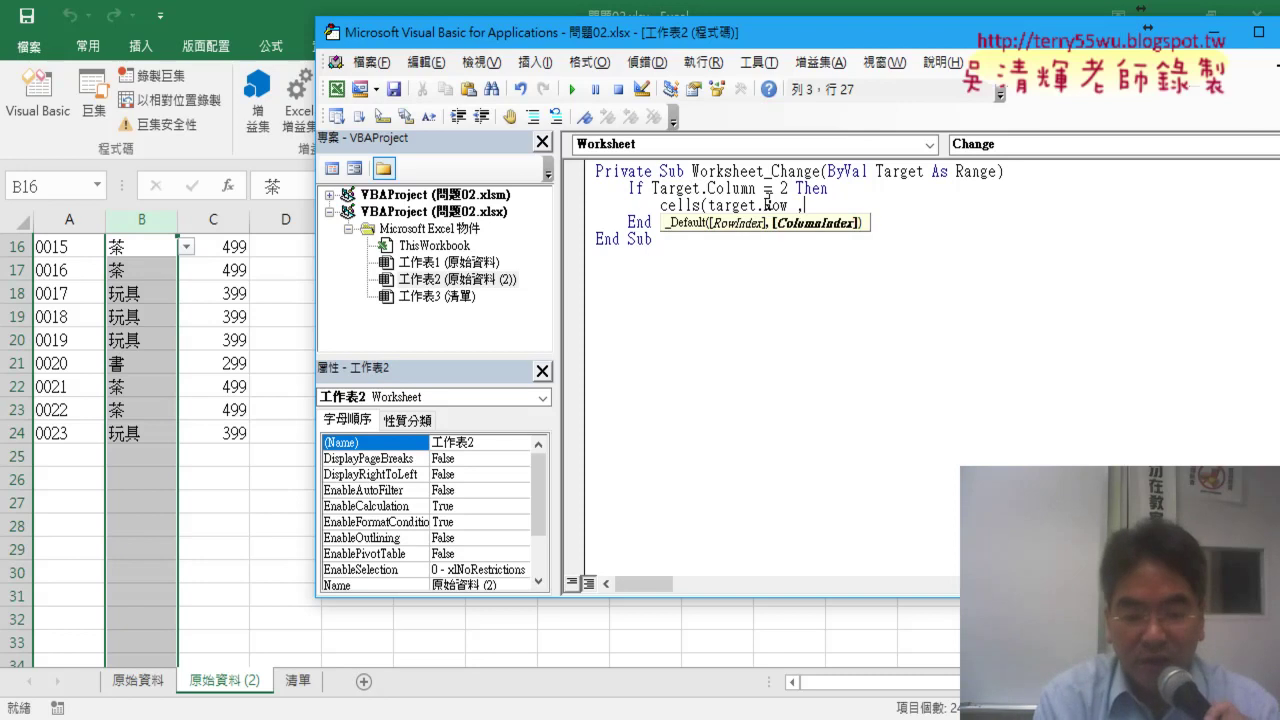
type("A")
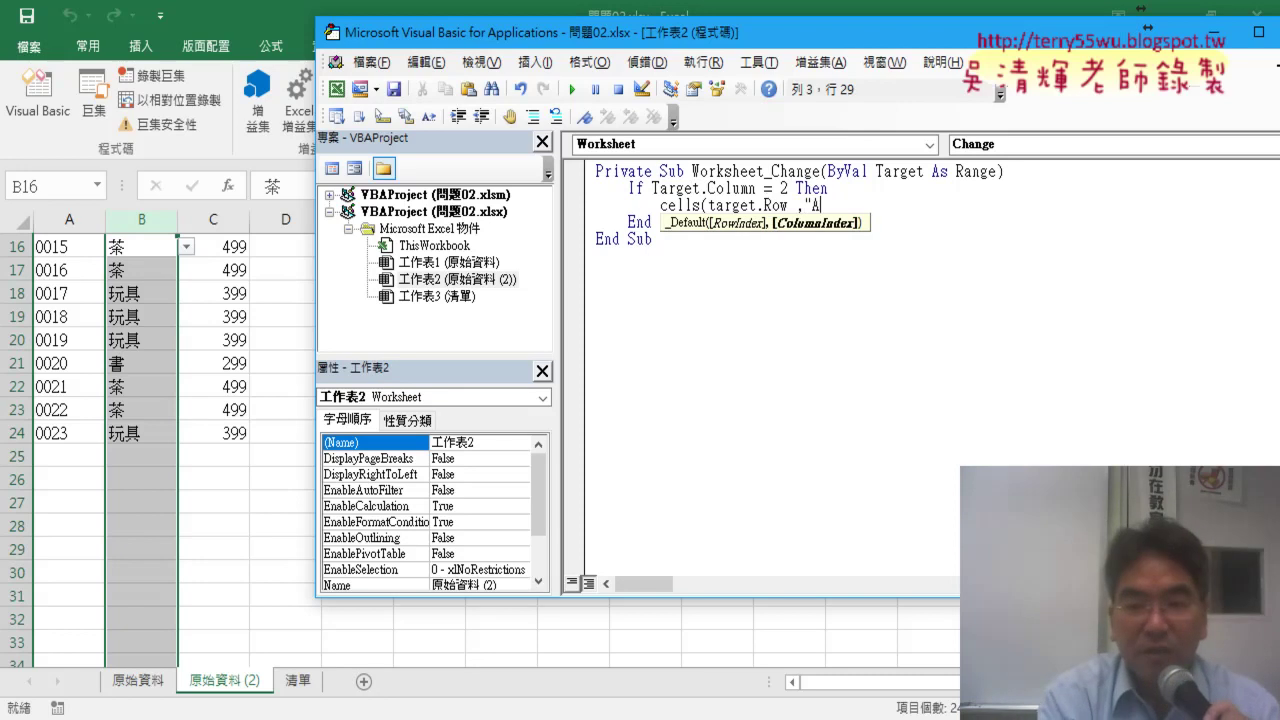
type("\")")
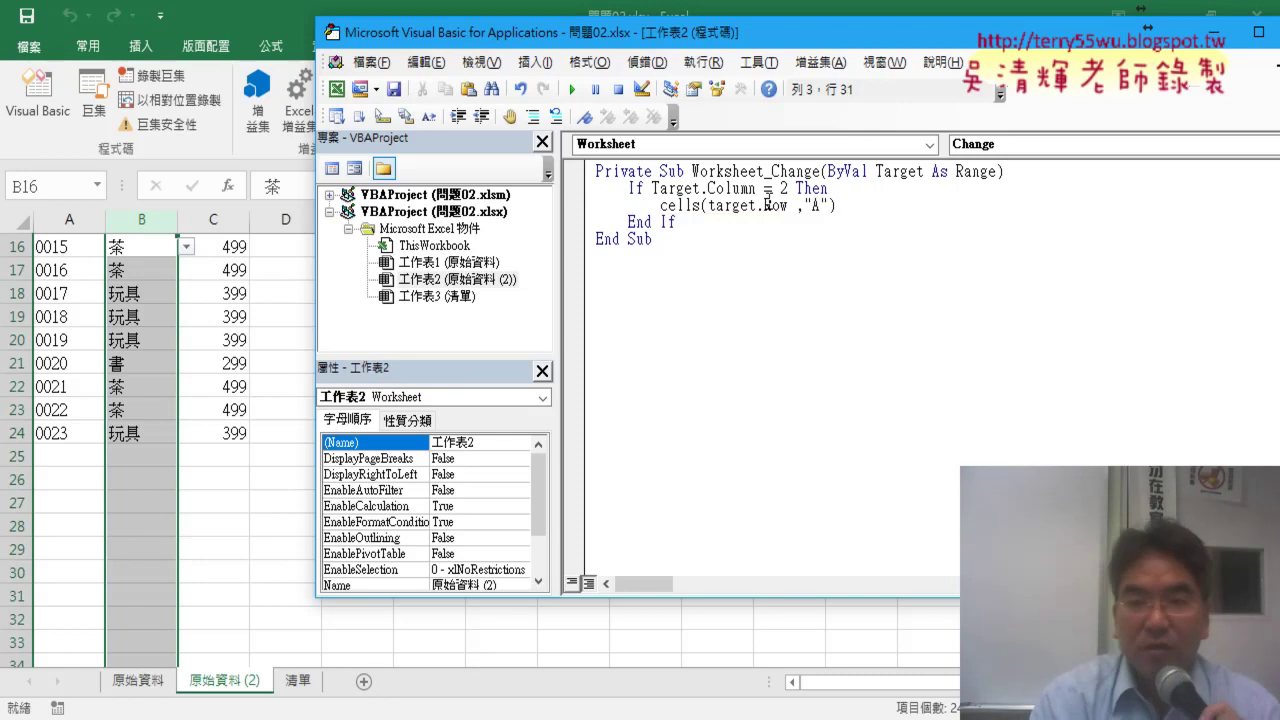
type("=\"\"")
key("Down")
key("Up")
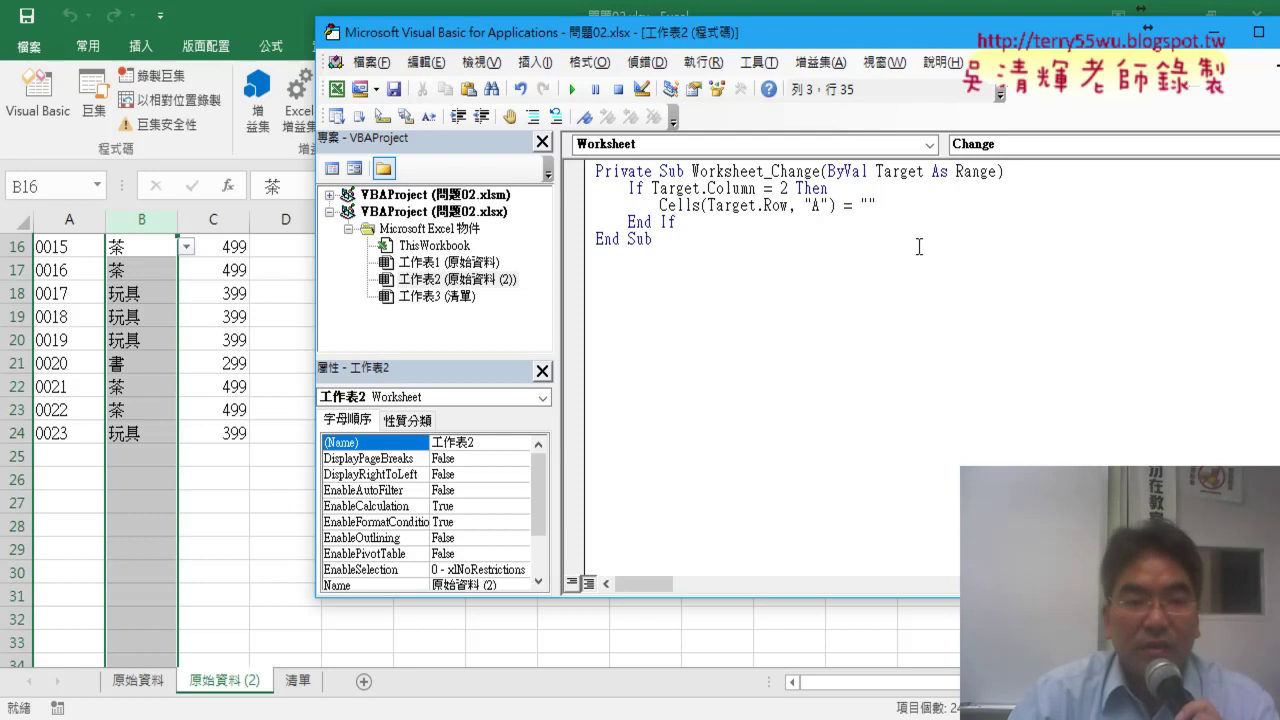
left_click(65, 434)
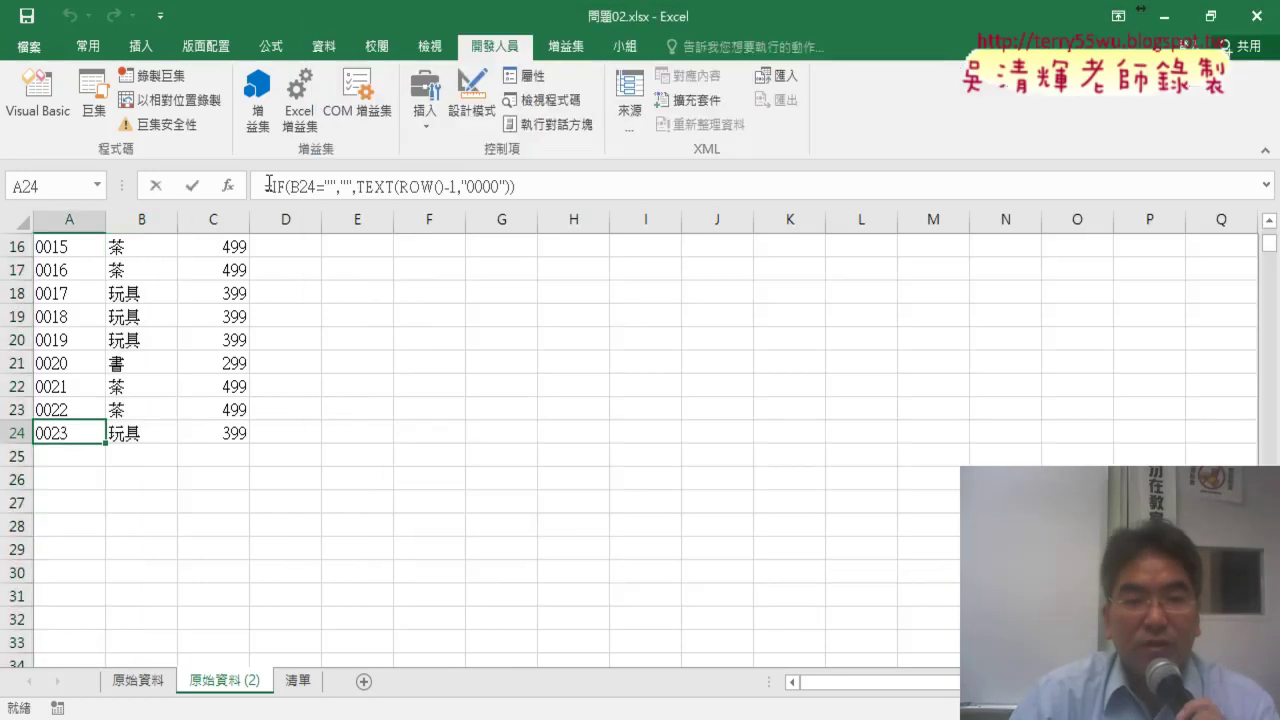
- Copy cell A24's serial-number formula text and cancel the cell edit
left_click_drag(268, 186, 516, 186)
right_click(497, 186)
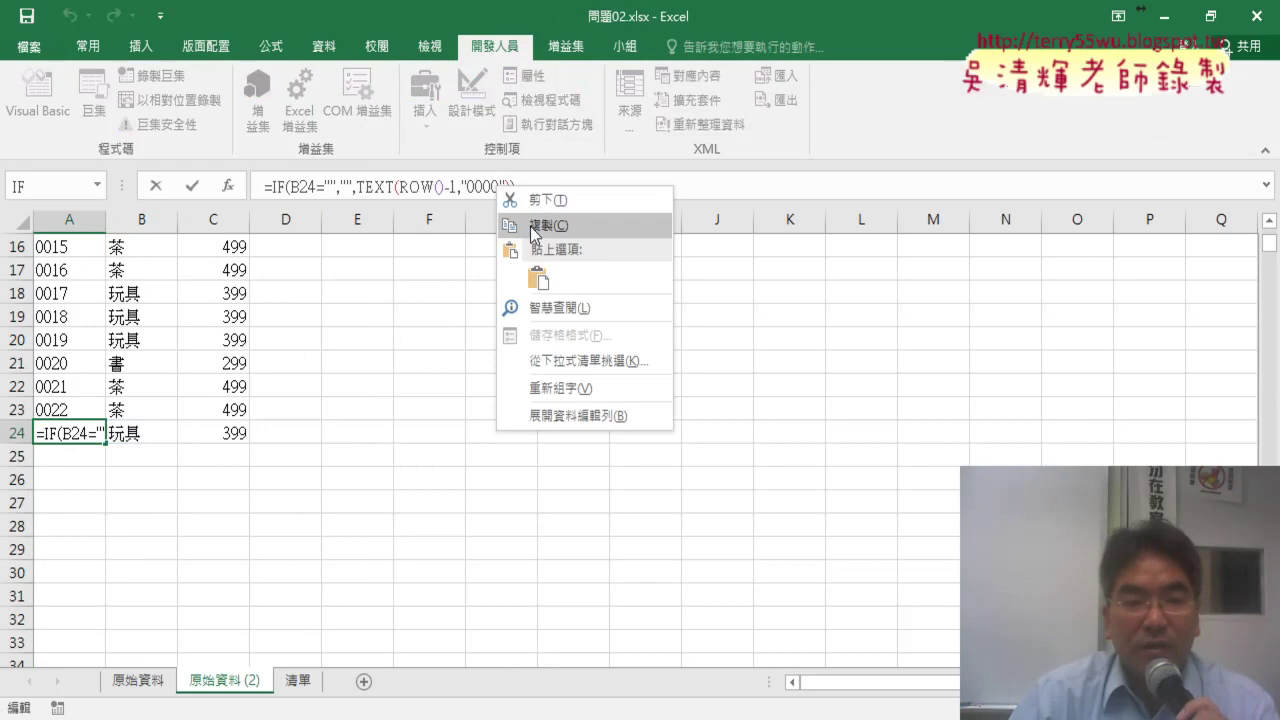
left_click(531, 227)
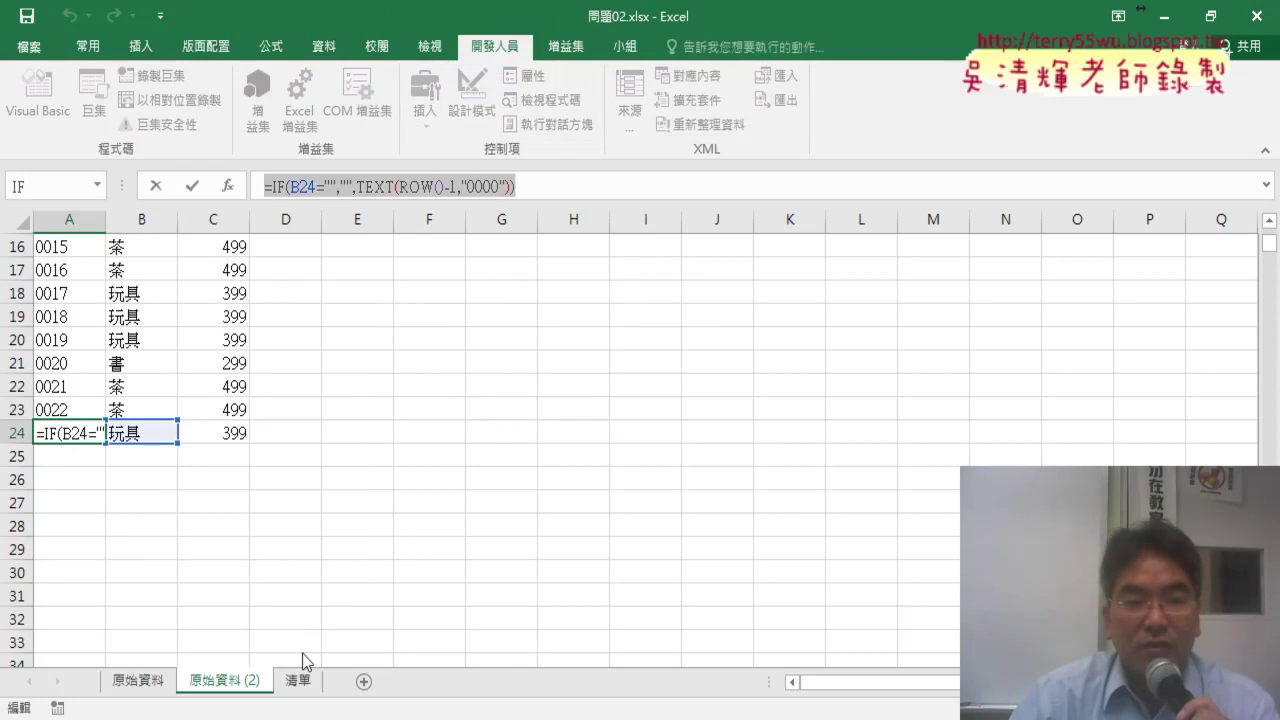
left_click(157, 193)
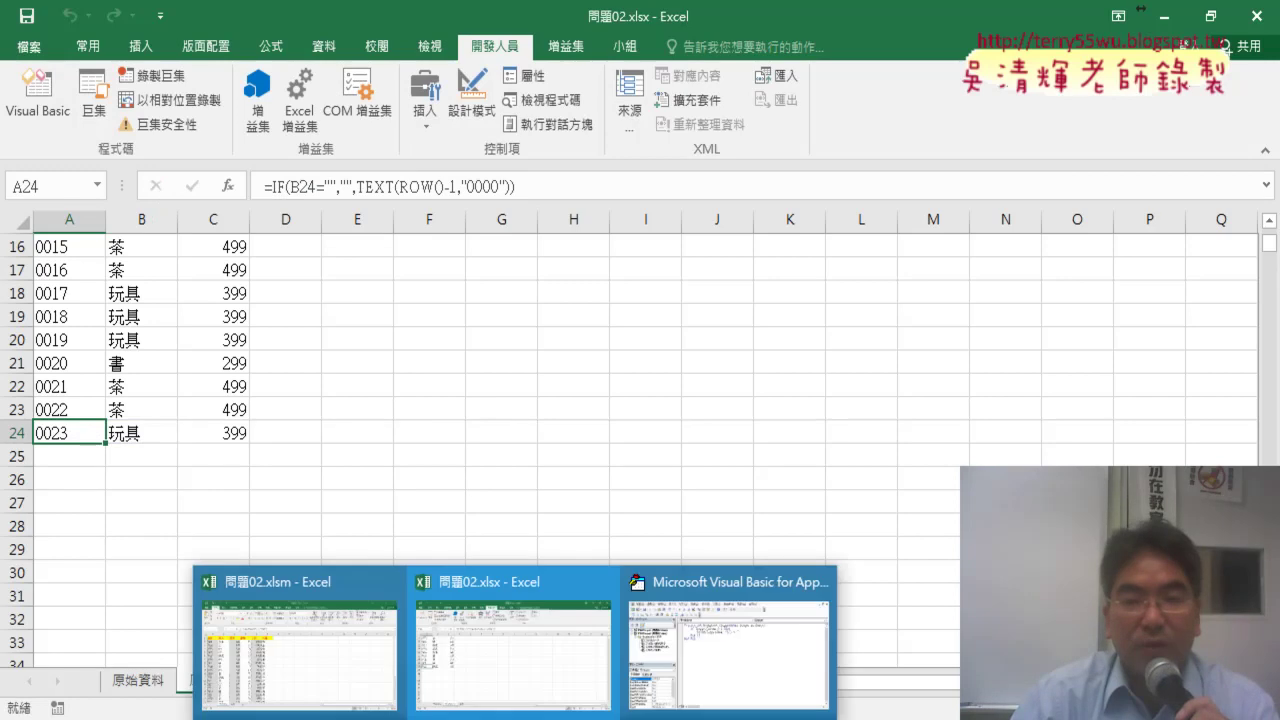
- In the VBA editor, paste the formula into the Cells line, then delete it again
left_click(681, 667)
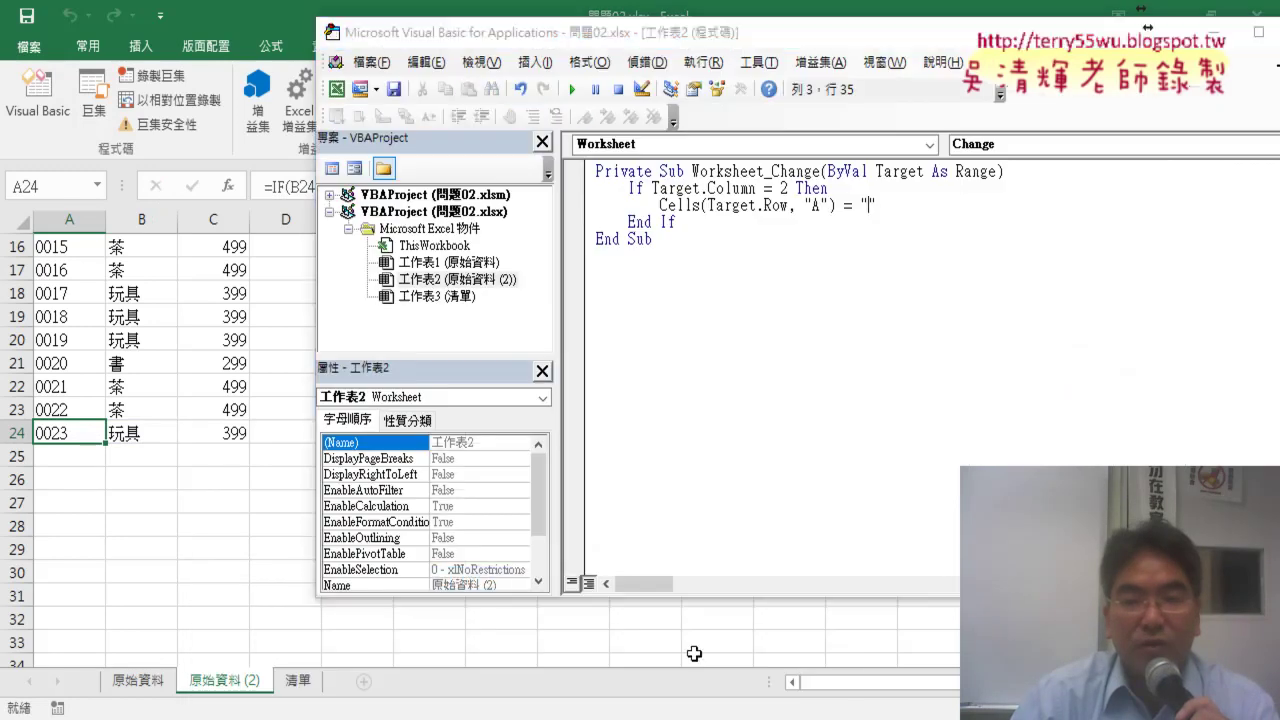
right_click(870, 204)
left_click(940, 258)
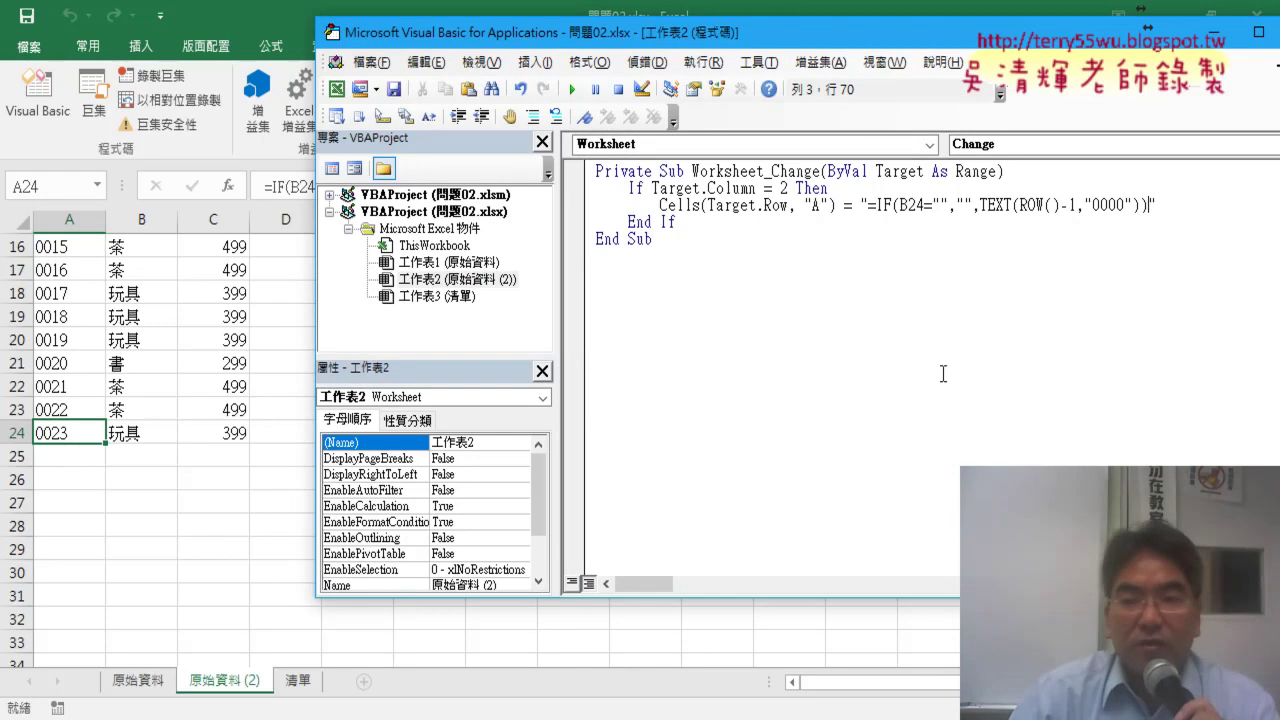
left_click_drag(868, 204, 1157, 204)
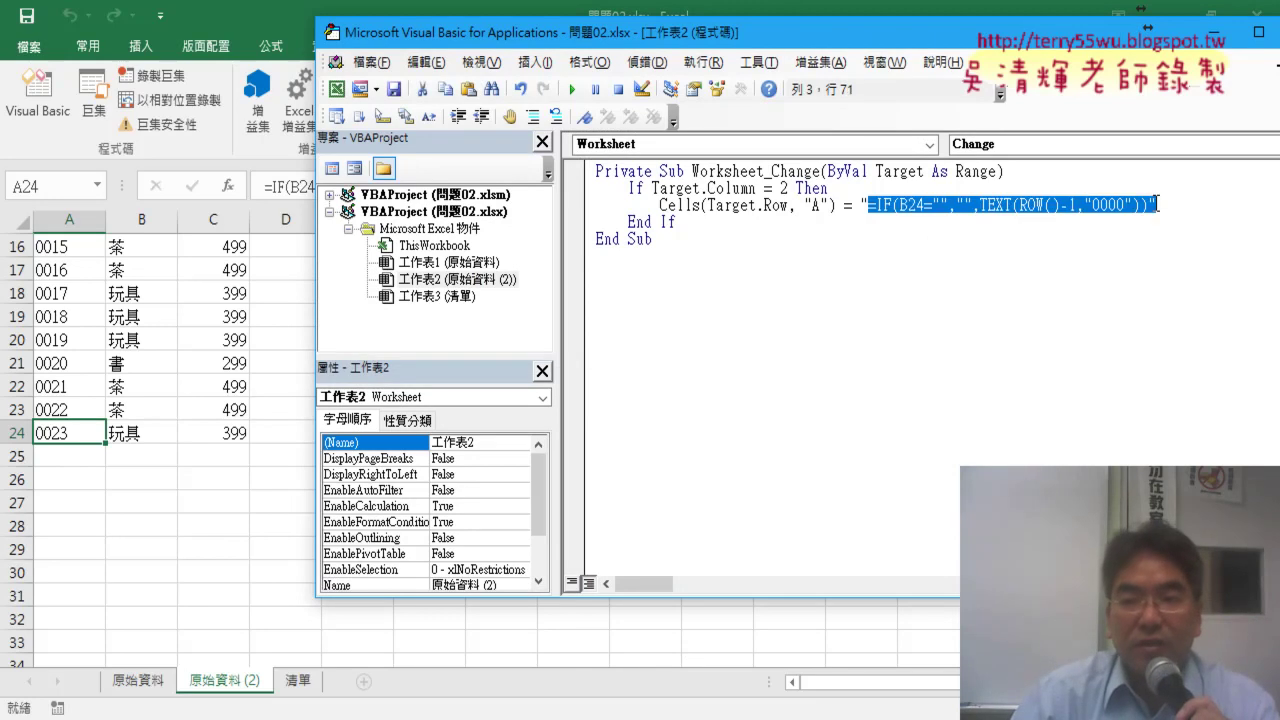
right_click(1100, 209)
left_click(1128, 216)
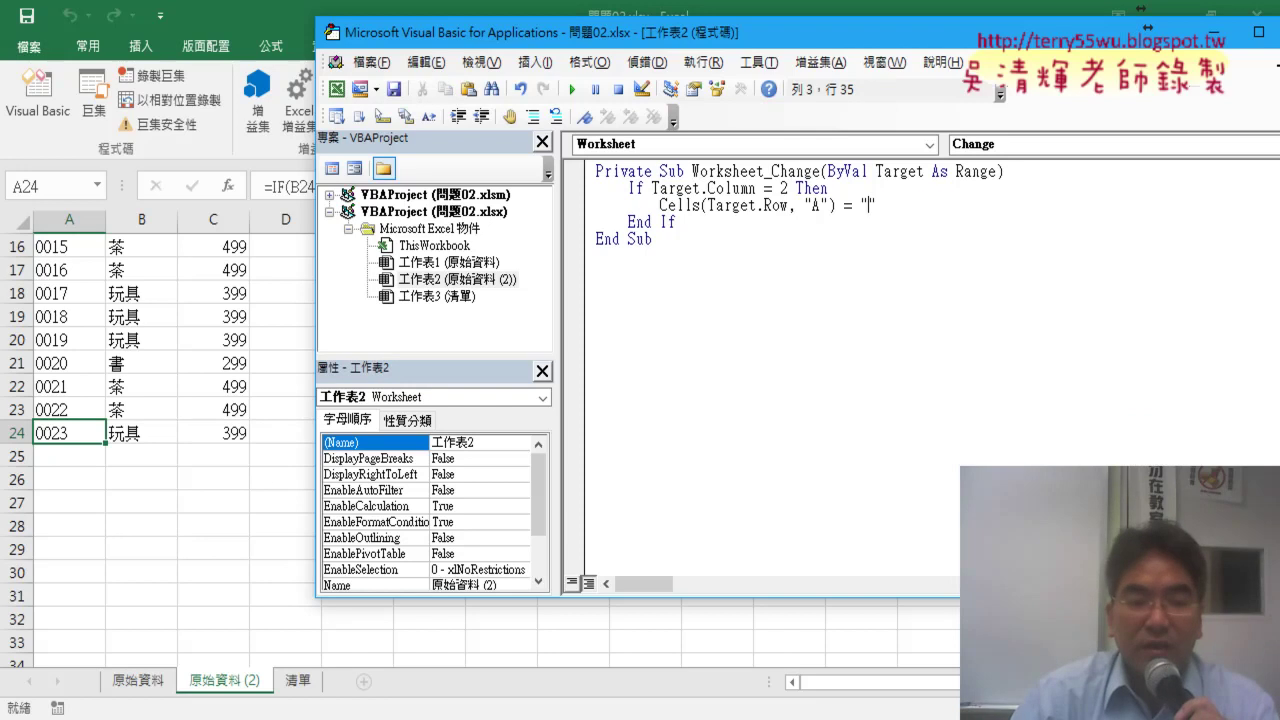
- Launch Notepad from Windows Accessories in the Start menu's All apps list
key("super")
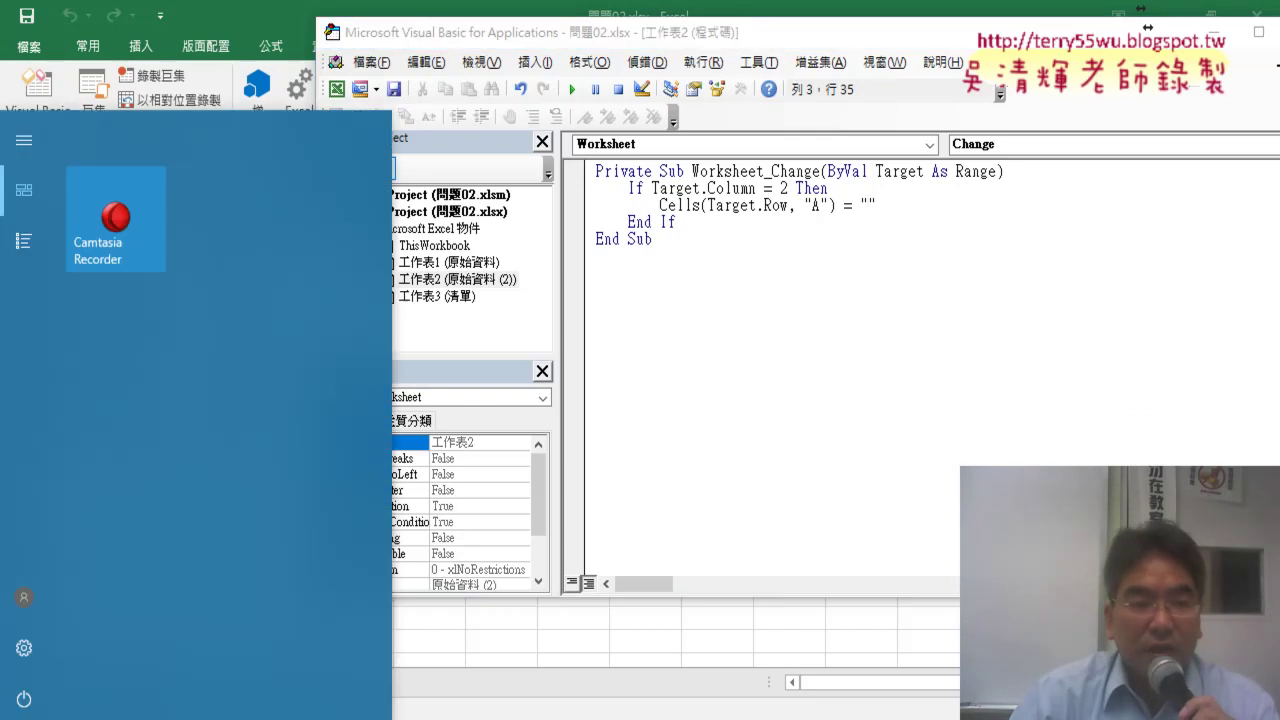
left_click(24, 236)
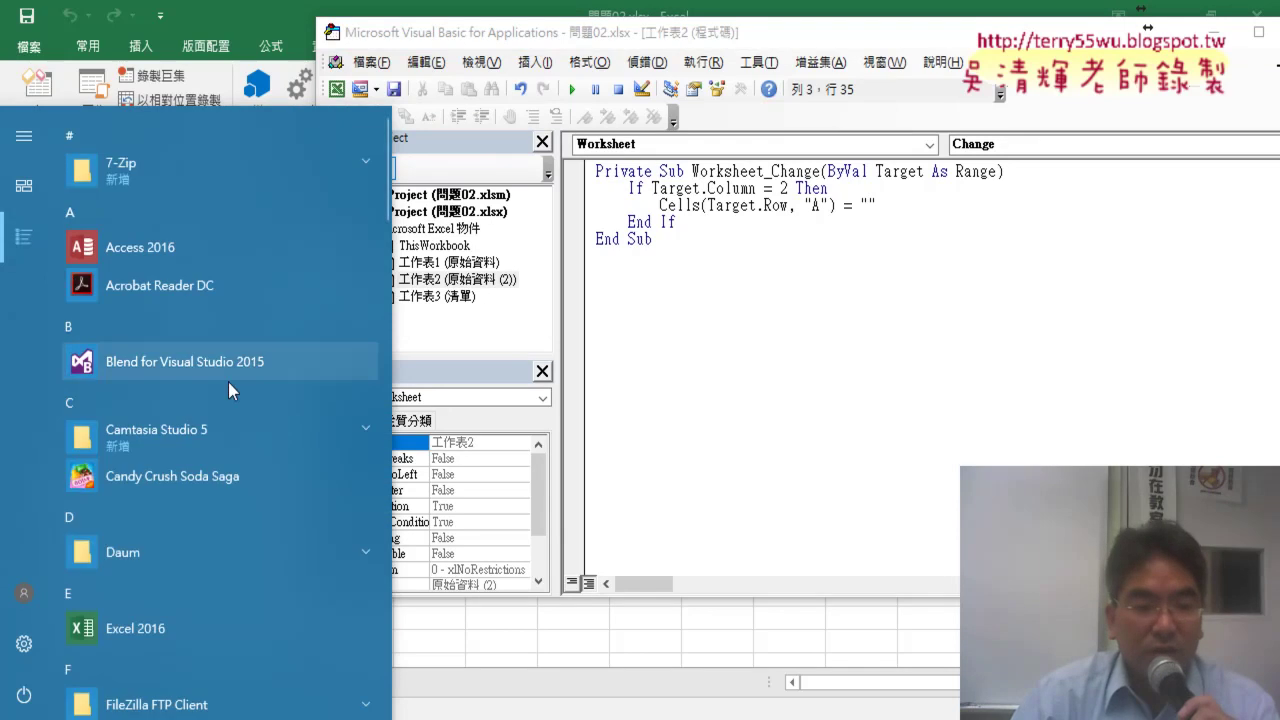
scroll(228, 382, "down", 3)
scroll(249, 419, "down", 3)
scroll(249, 419, "down", 3)
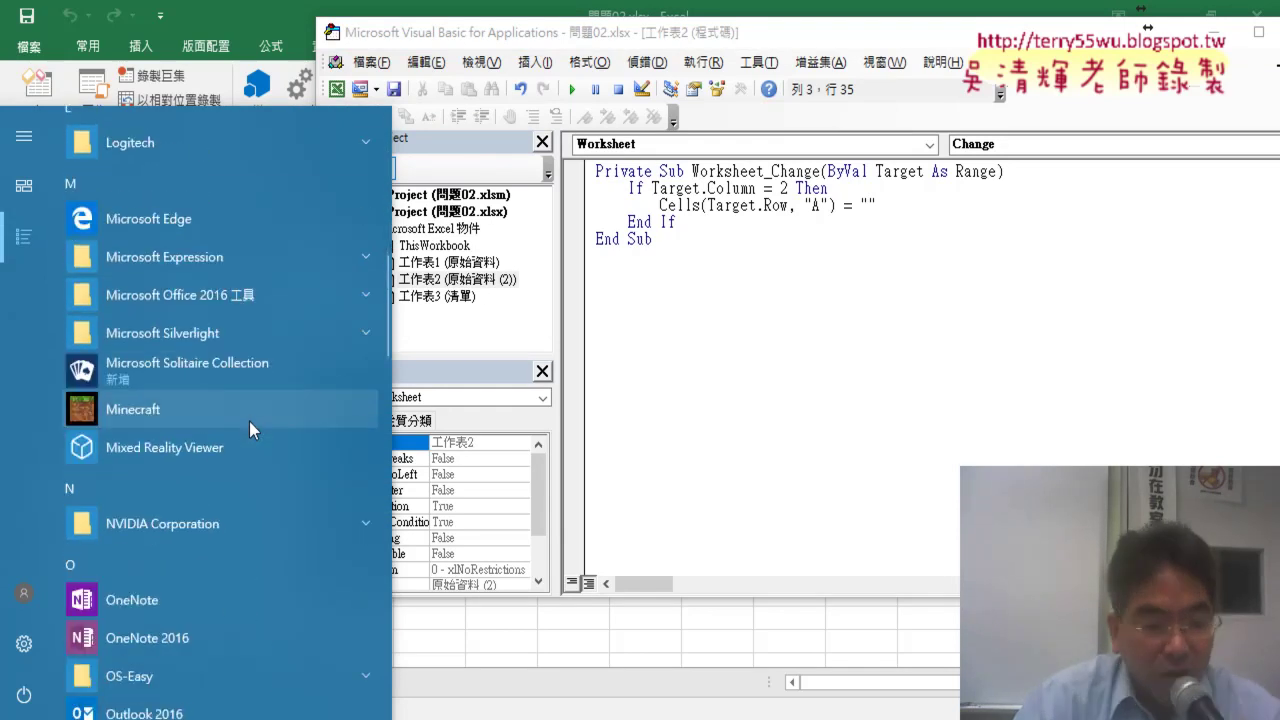
scroll(249, 421, "down", 3)
scroll(249, 421, "down", 3)
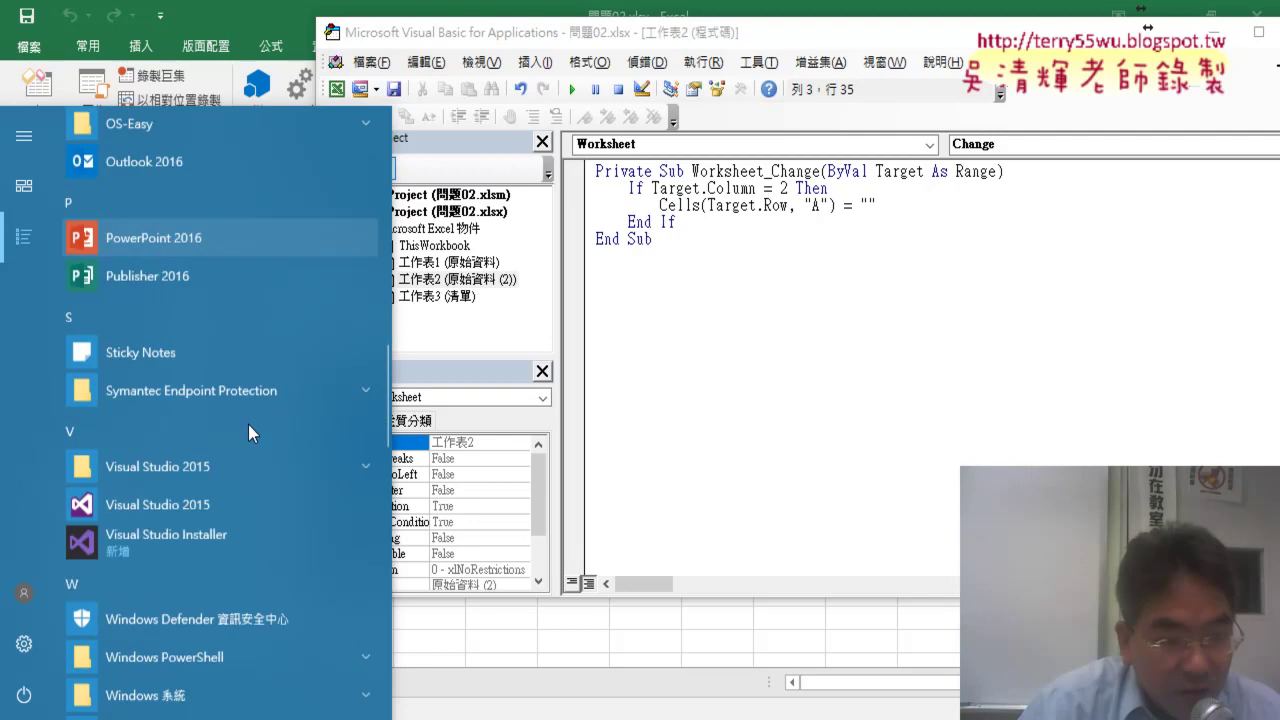
scroll(248, 424, "down", 1)
scroll(247, 427, "down", 1)
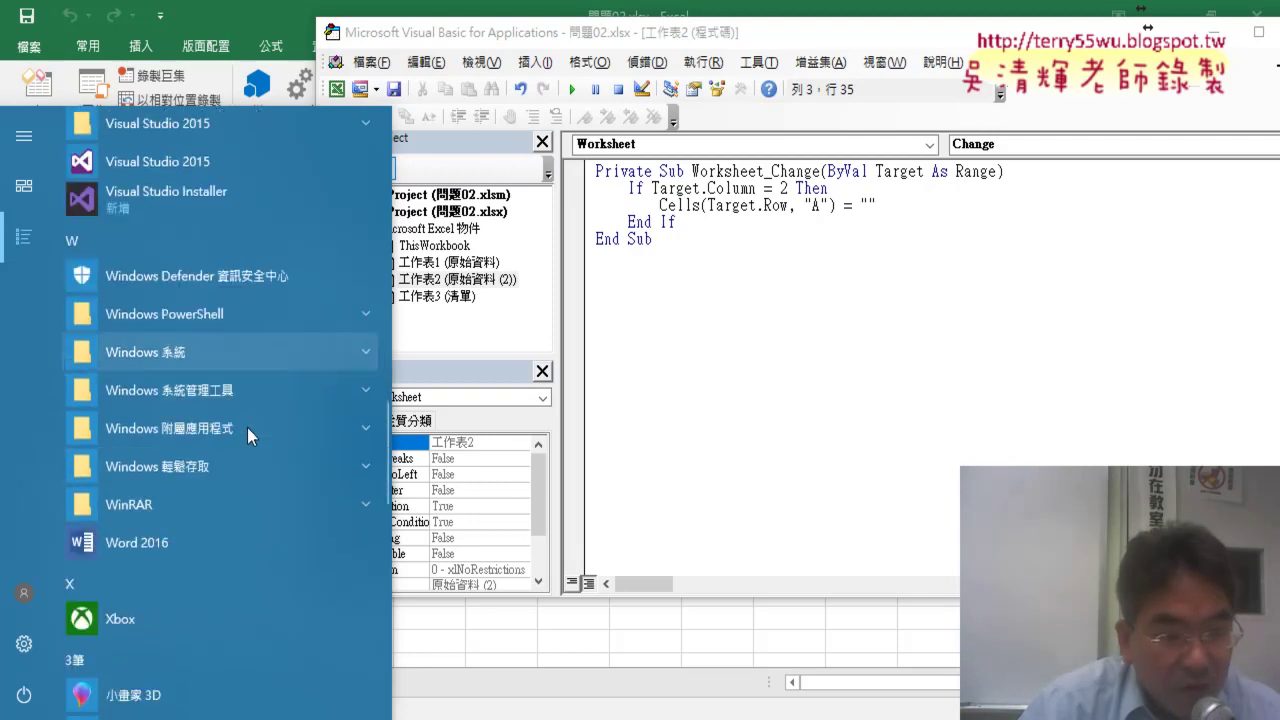
scroll(247, 427, "down", 1)
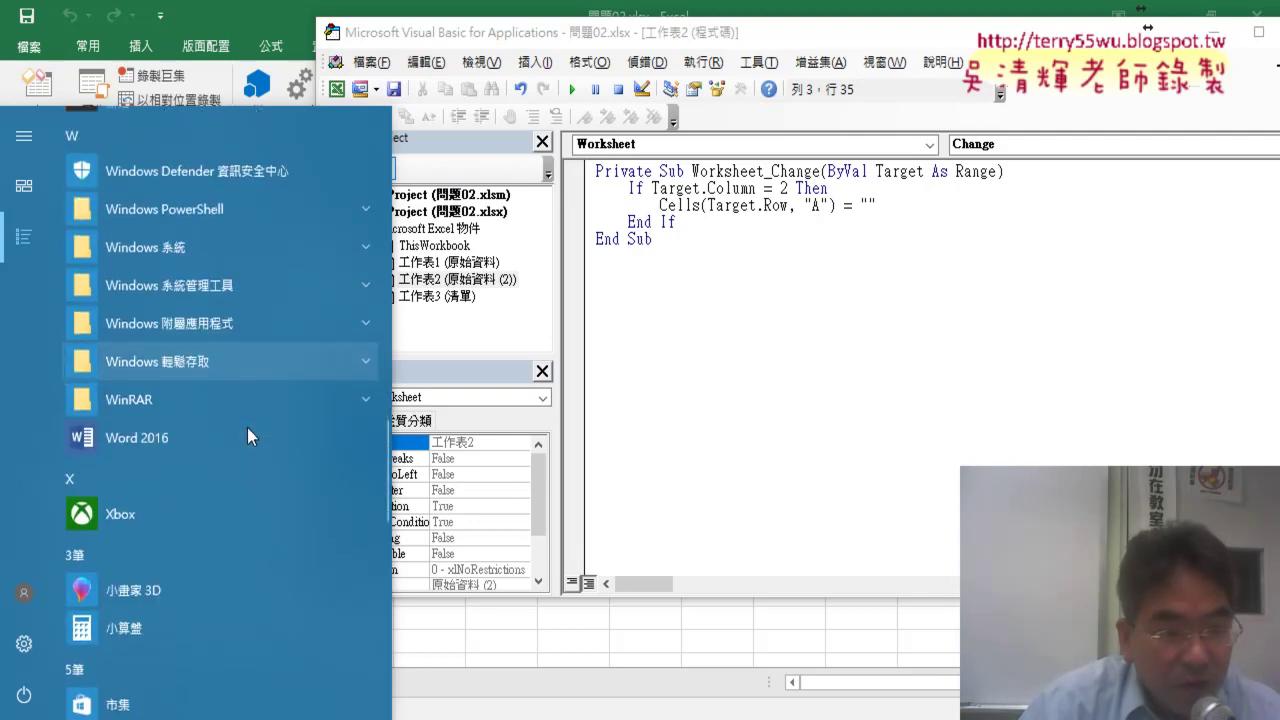
left_click(229, 312)
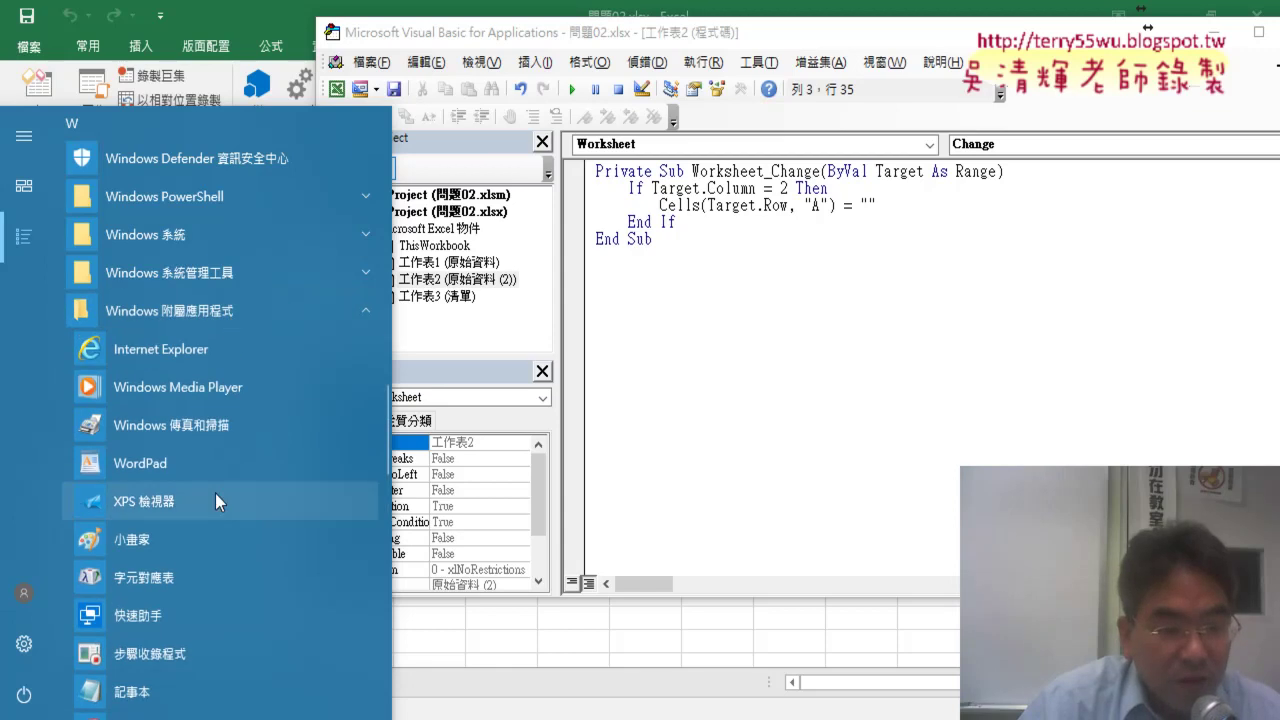
scroll(212, 505, "down", 1)
left_click(176, 593)
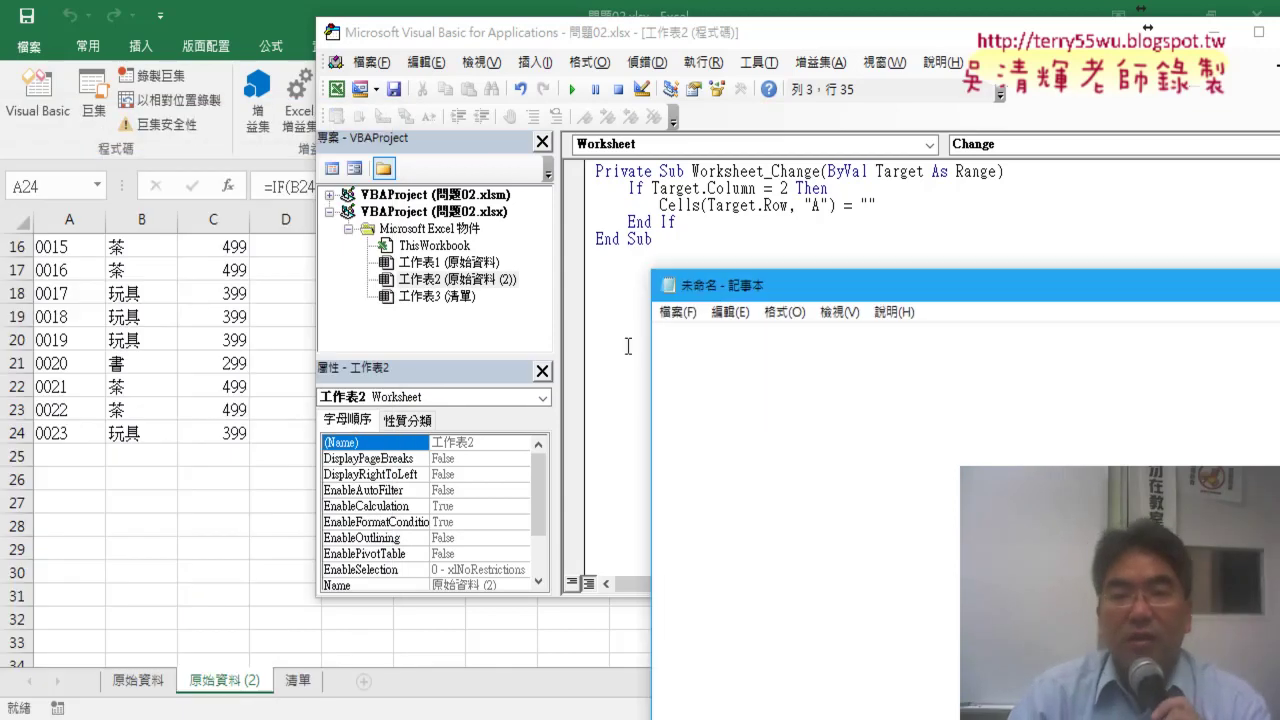
- Reposition the Notepad window and paste the A24 formula into it
left_click_drag(1008, 286, 499, 246)
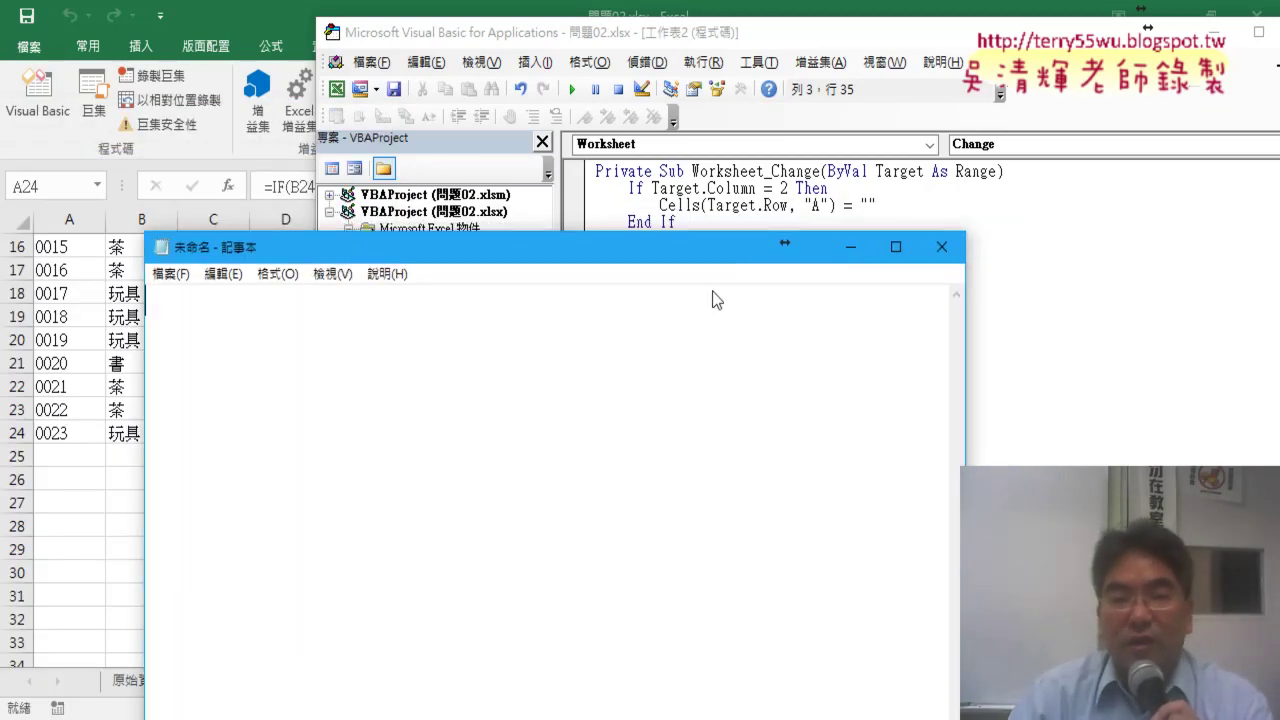
left_click_drag(713, 250, 723, 285)
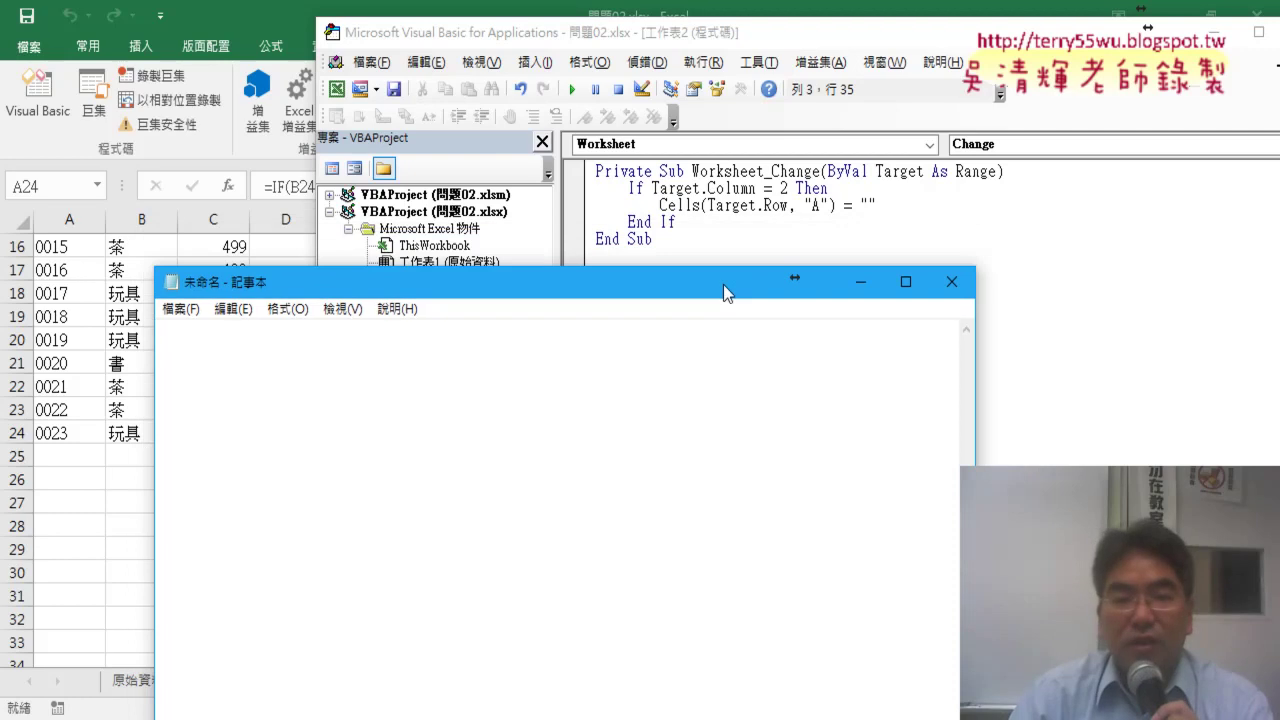
right_click(343, 369)
left_click(380, 460)
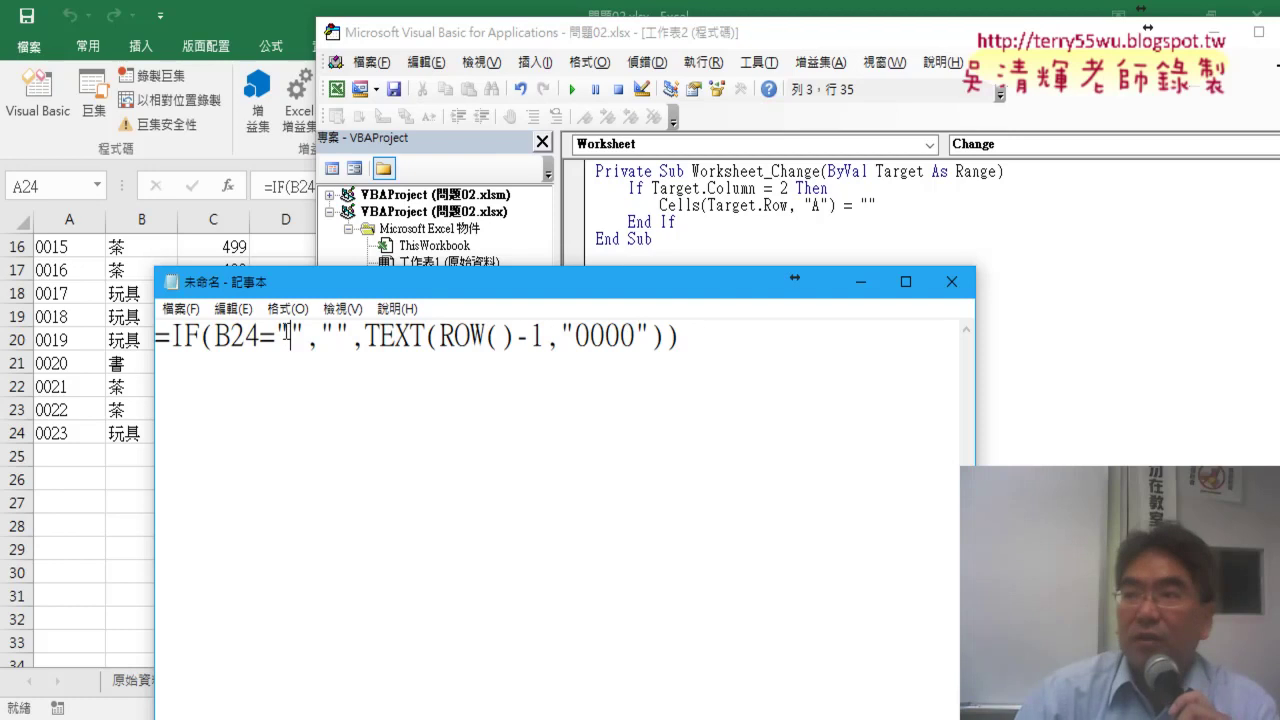
- Replace every " with "", giving =IF(B24="""","""",TEXT(ROW()-1,""0000""))
left_click_drag(277, 337, 291, 337)
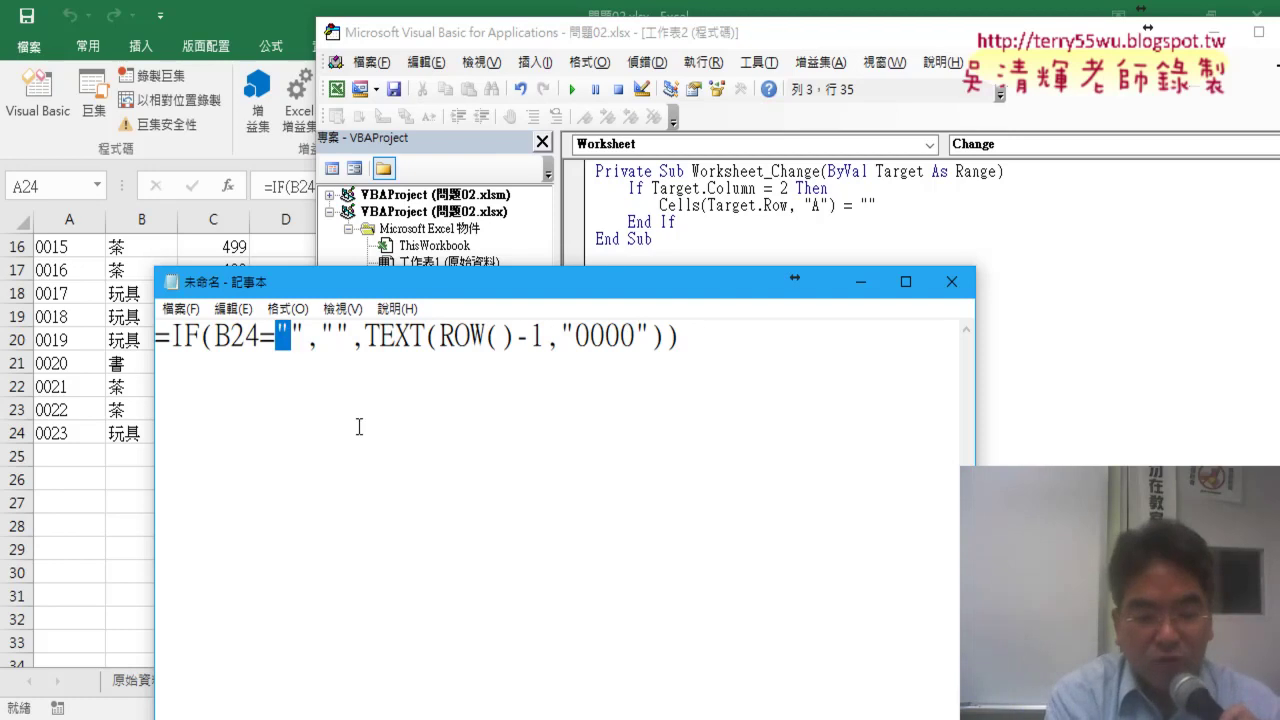
key("ctrl+h")
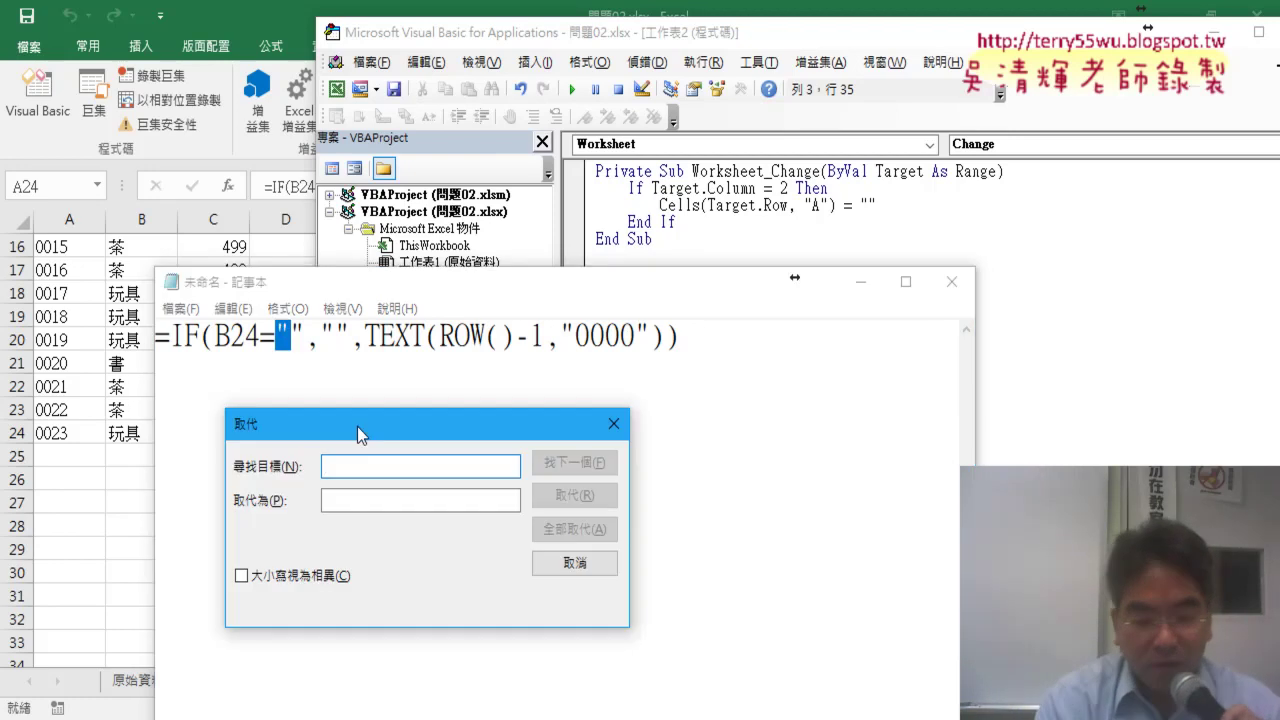
type("\"")
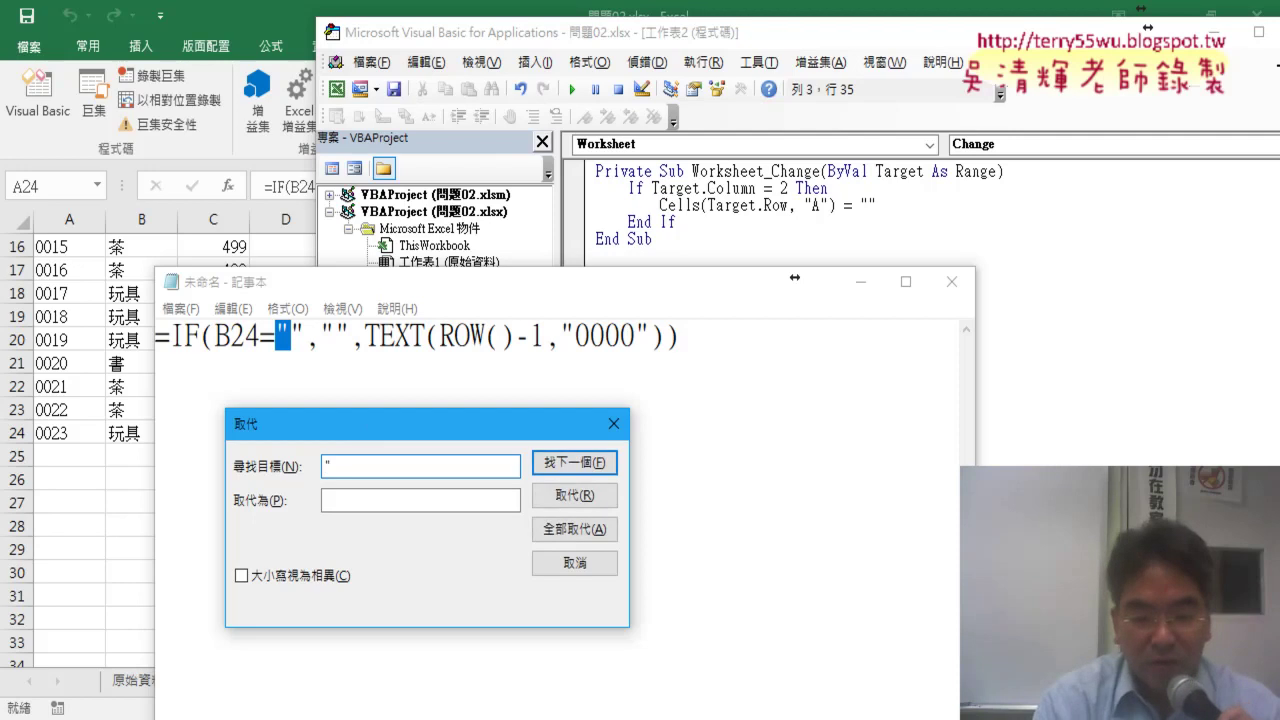
key("Tab")
type("\"\"")
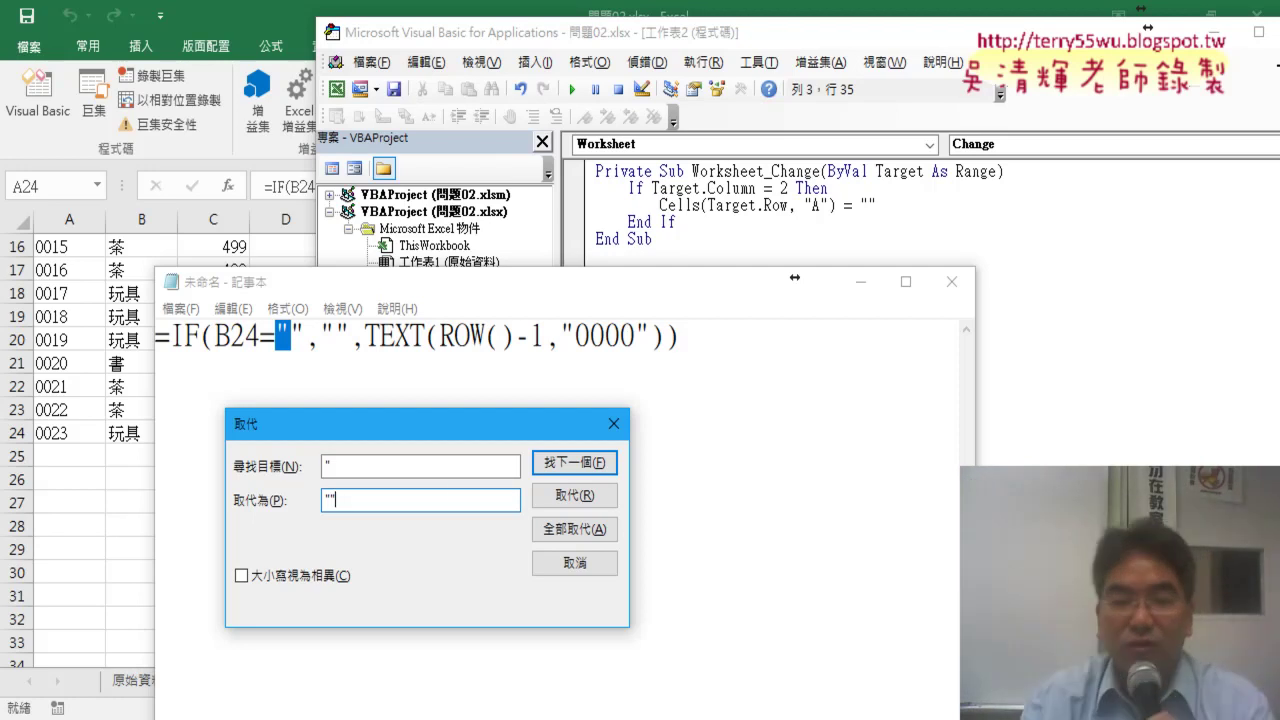
left_click(567, 539)
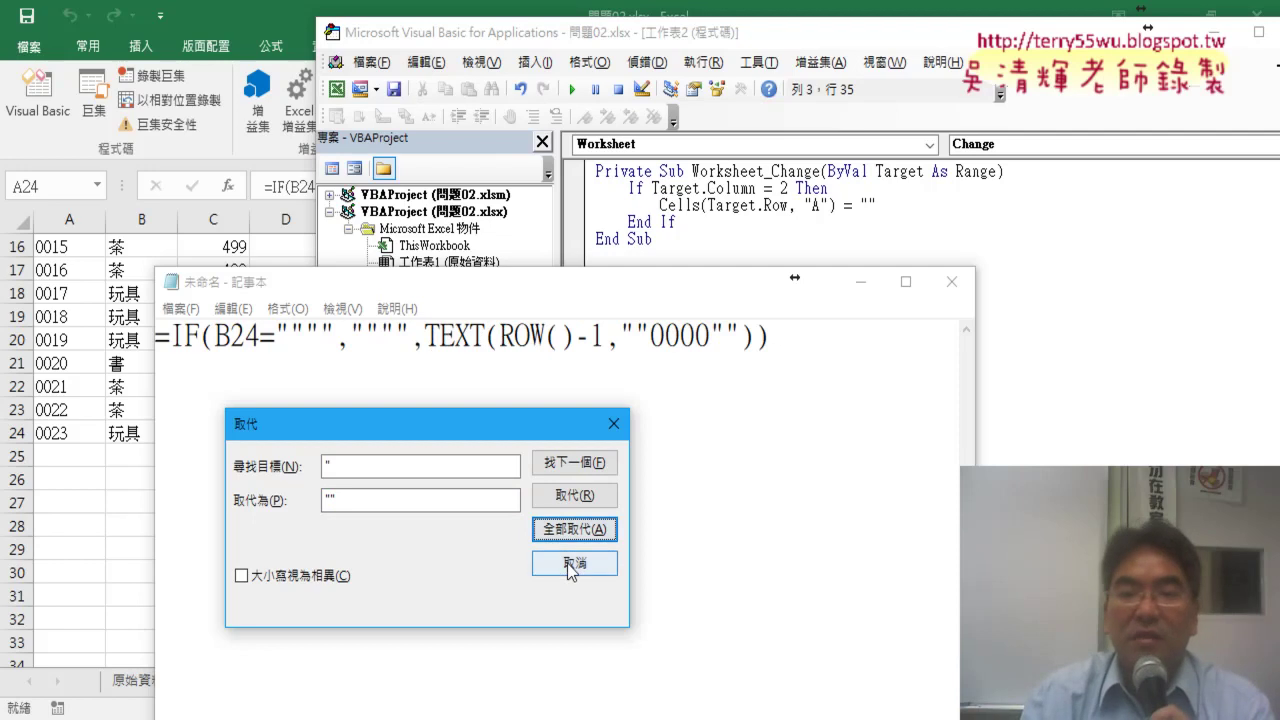
left_click(569, 563)
- Move Notepad aside and annotate row 24 in B24 and Target.Row in the code
left_click_drag(641, 283, 877, 307)
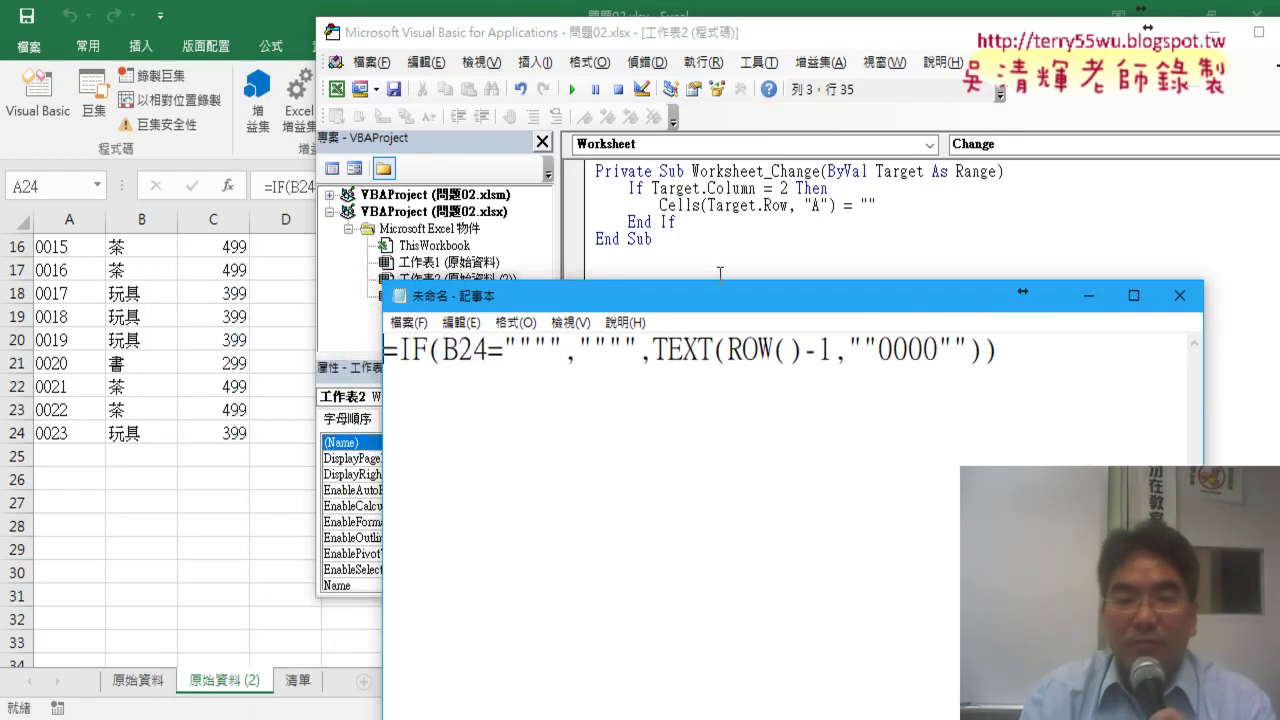
left_click_drag(458, 350, 488, 352)
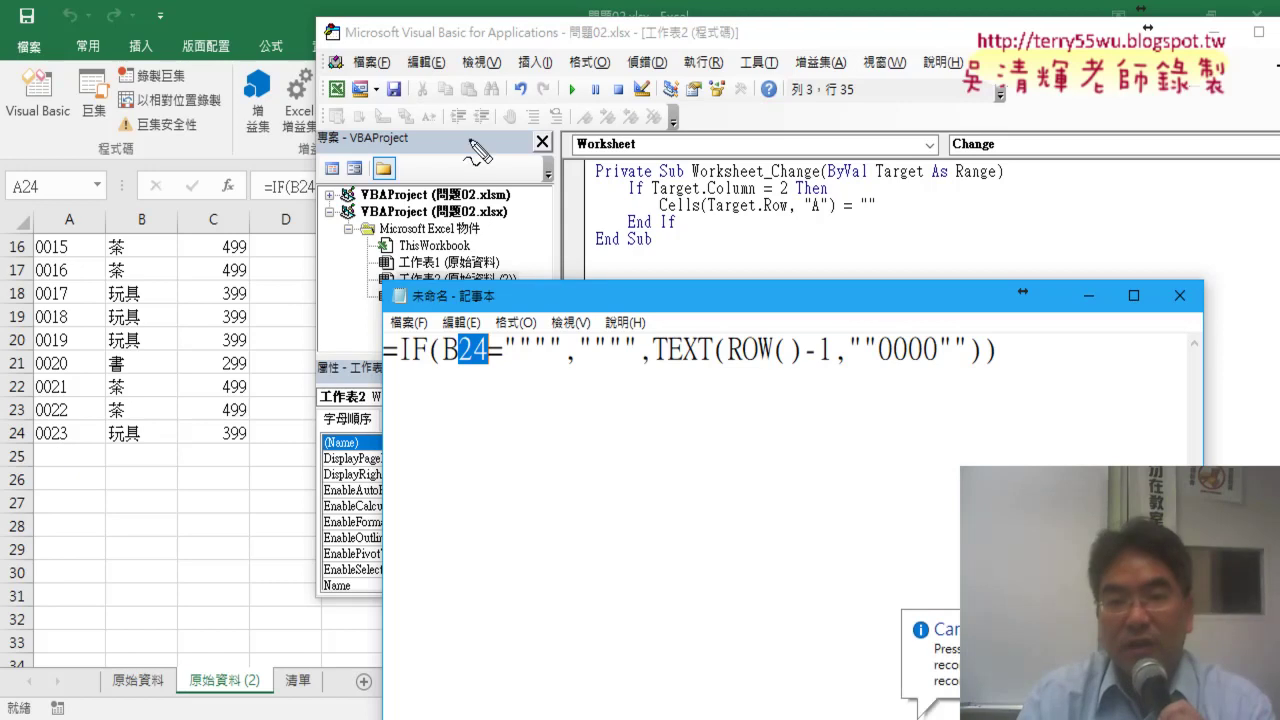
mouse_move(726, 220)
left_mouse_down()
mouse_move(772, 217)
mouse_move(585, 250)
mouse_move(478, 328)
mouse_move(492, 368)
left_mouse_up()
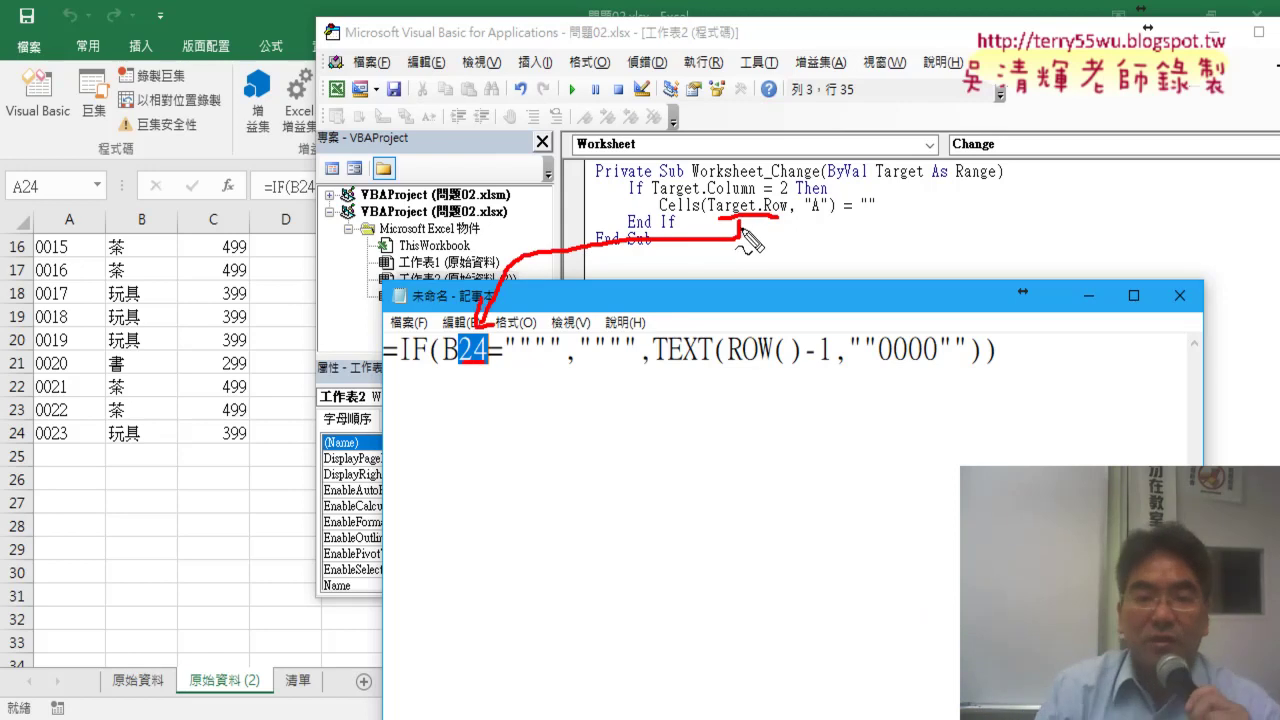
key("Escape")
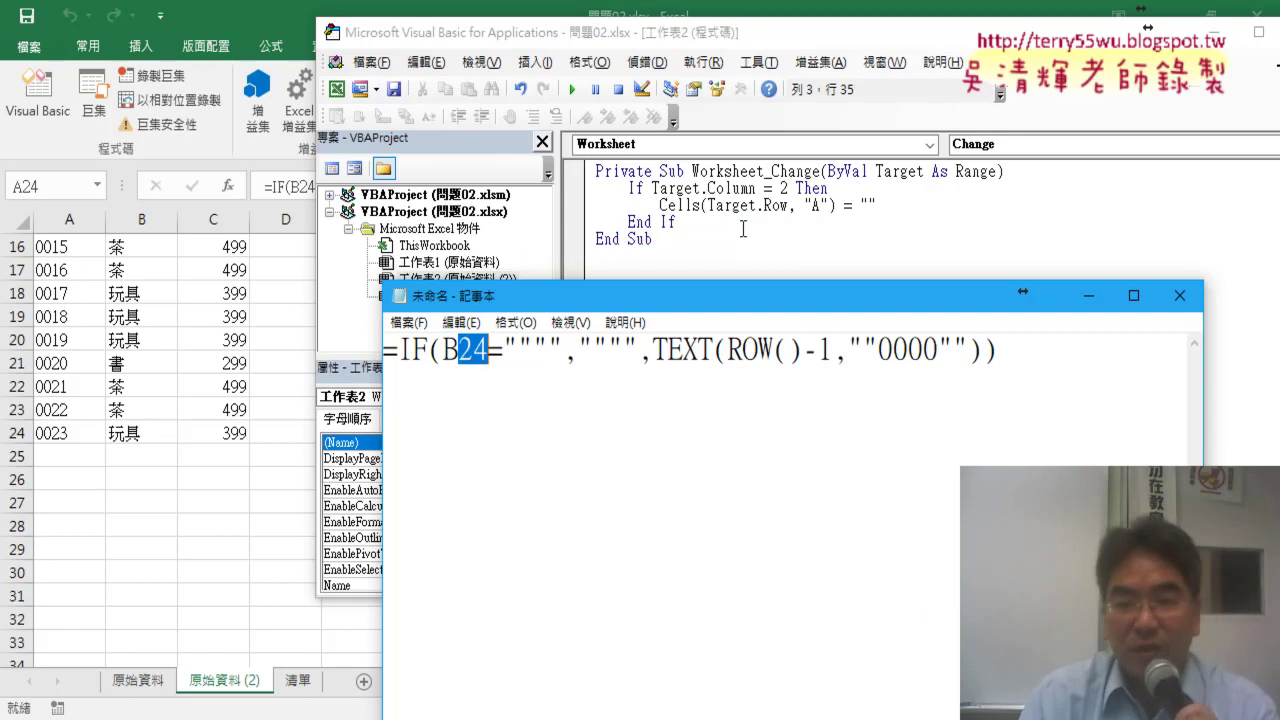
- Copy the doubled-quote formula from Notepad and prepare to paste it into the VBA Cells line
left_click_drag(1000, 350, 384, 350)
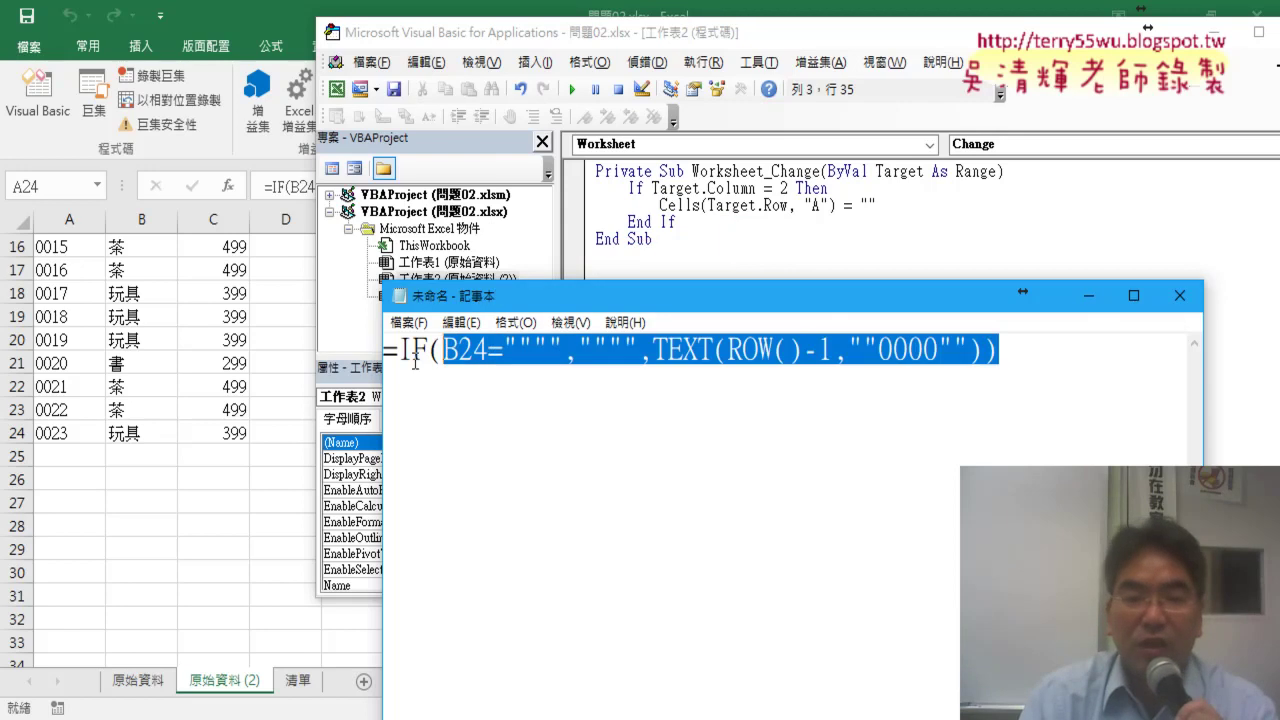
right_click(540, 355)
left_click(590, 422)
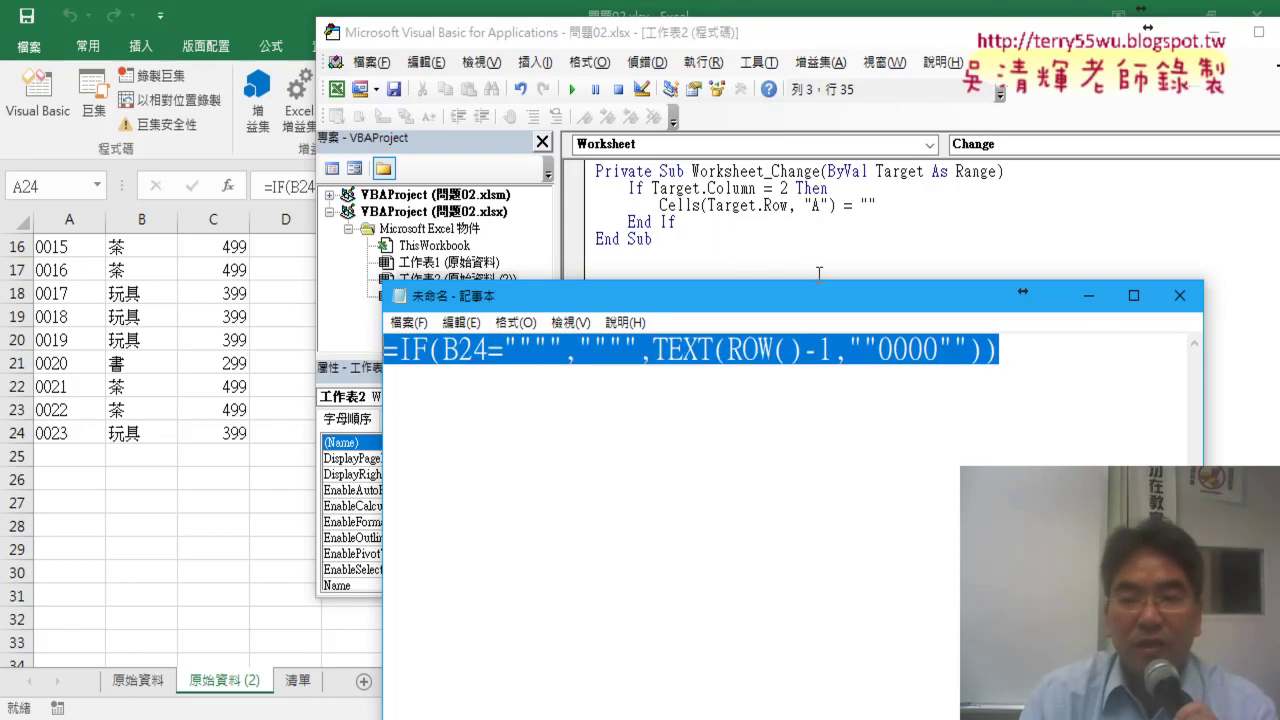
left_click(872, 201)
right_click(869, 204)
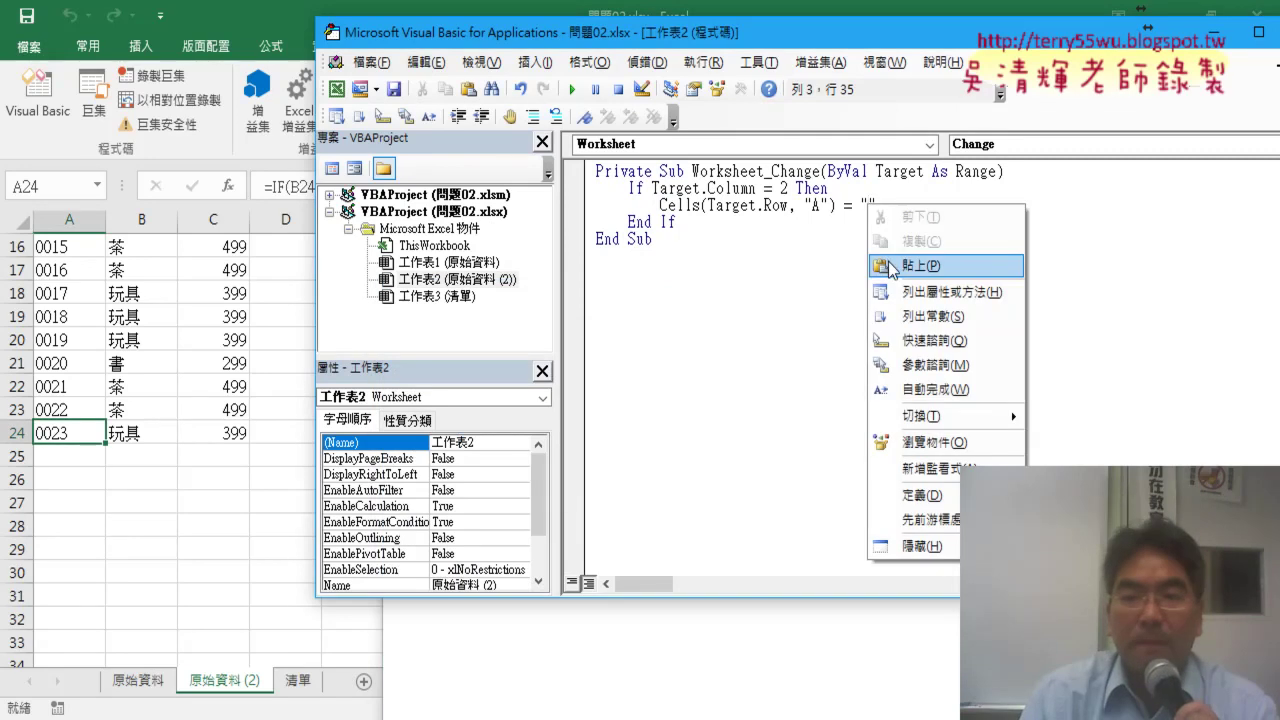
- Paste the formula into the Cells line and replace B24's 24 with " & Target.Row & "
left_click(890, 262)
left_click_drag(892, 44, 643, 64)
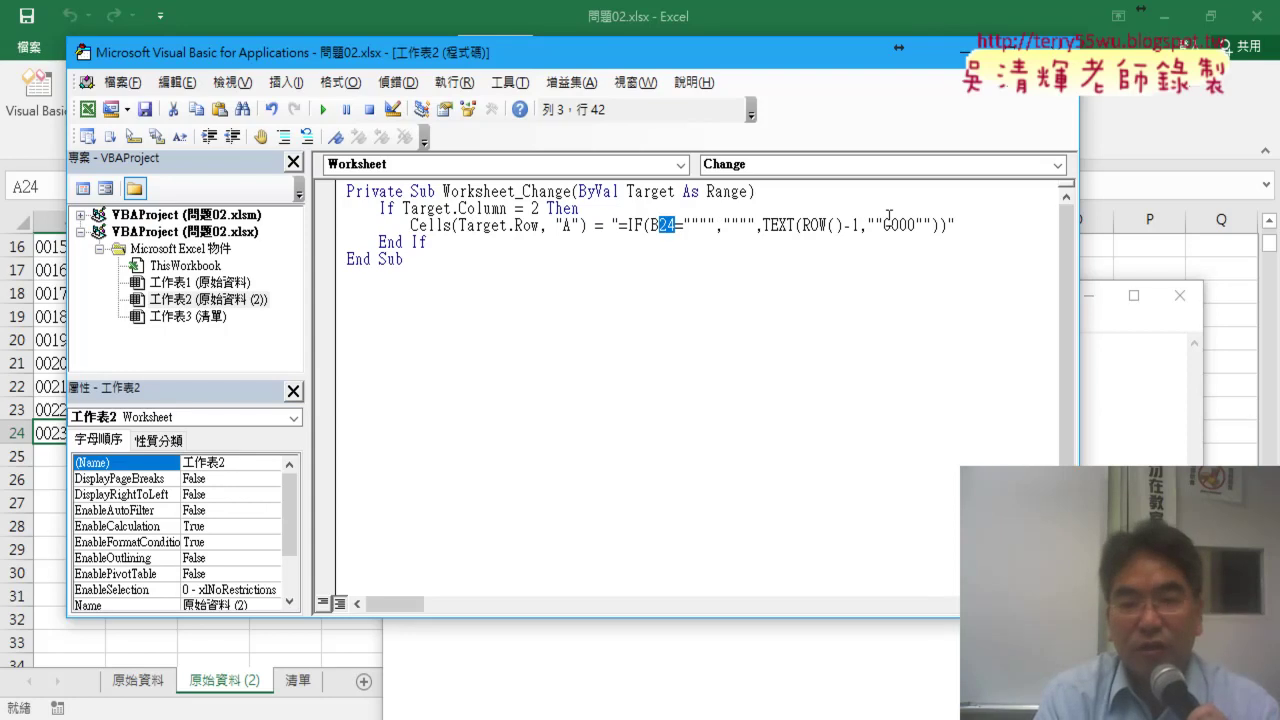
type("\"\"")
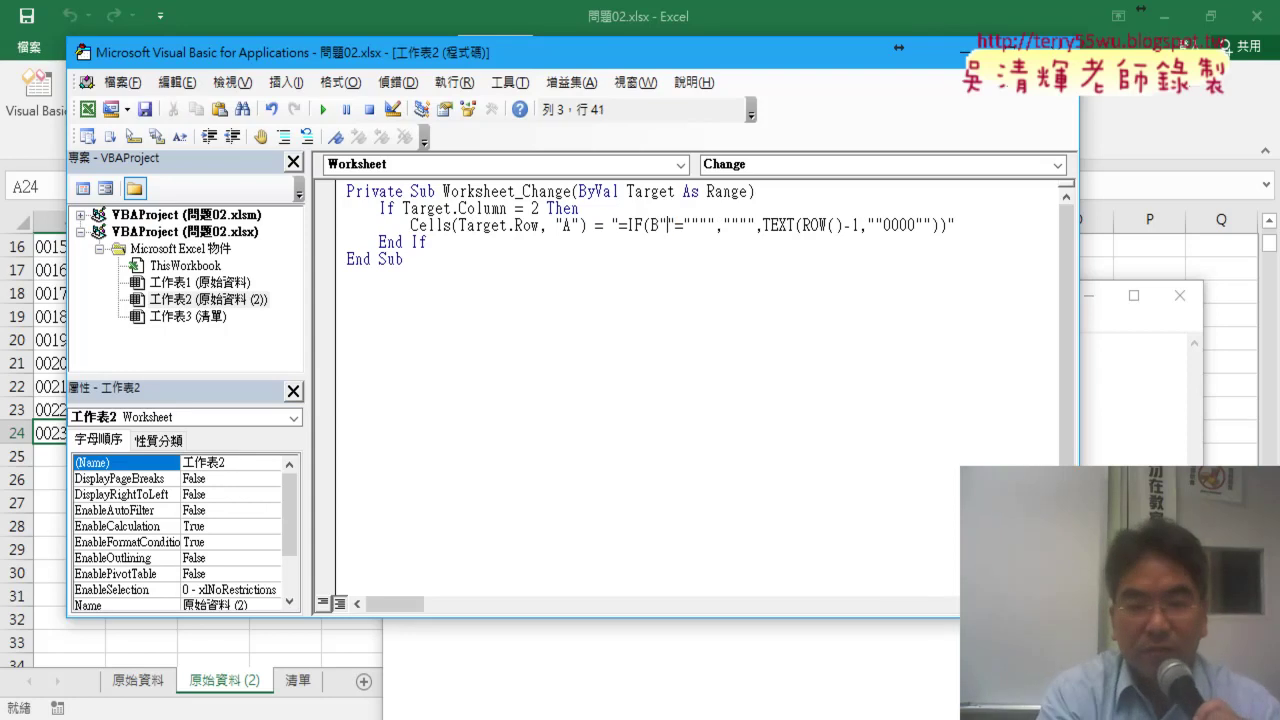
type("&")
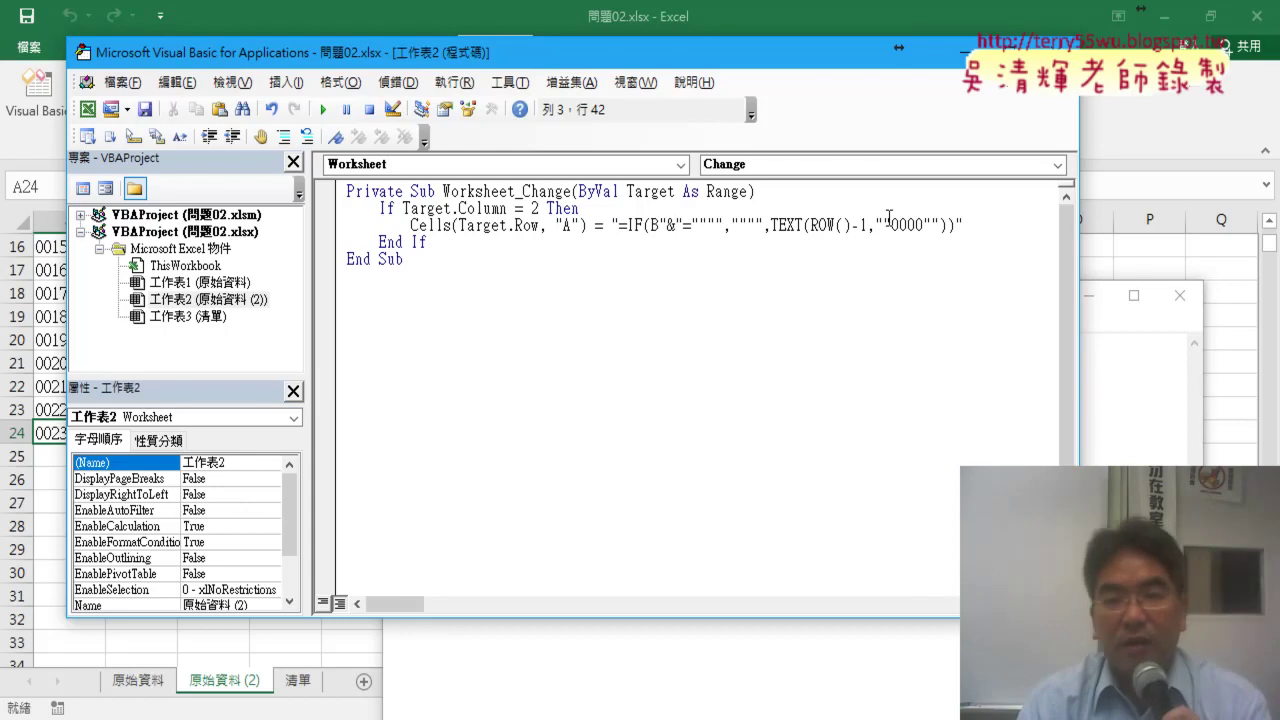
type("&")
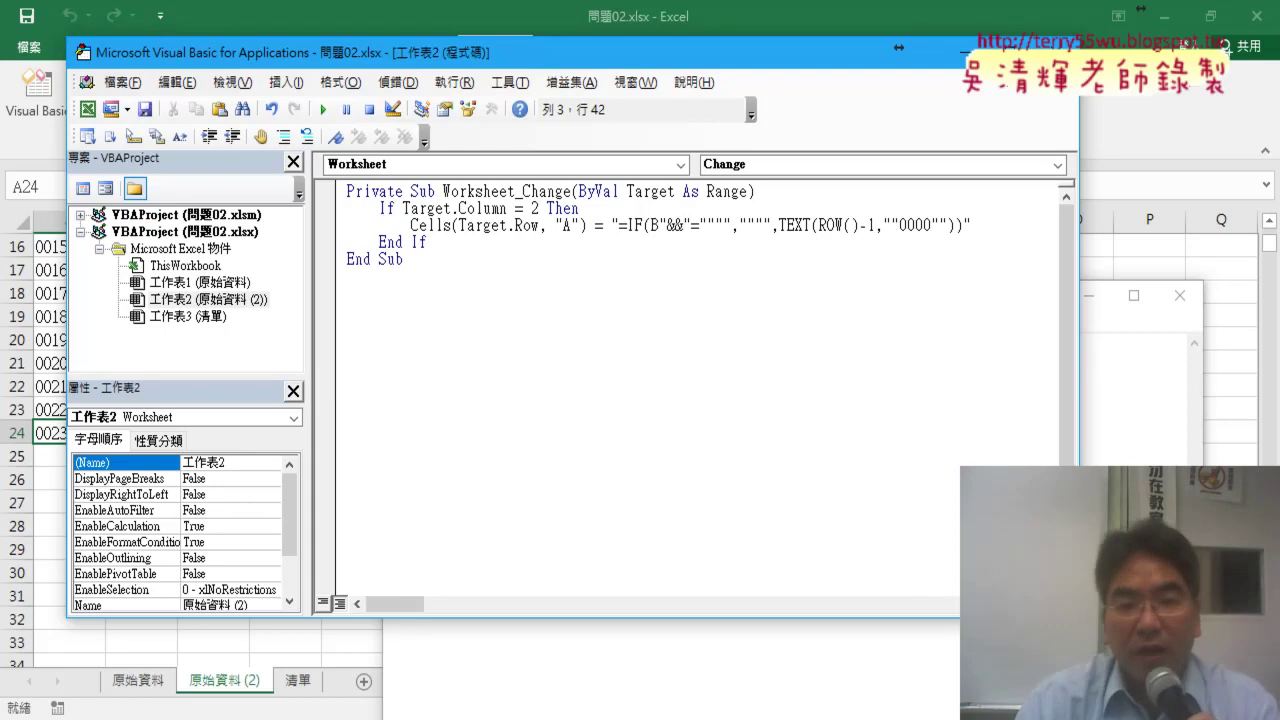
left_click(676, 224)
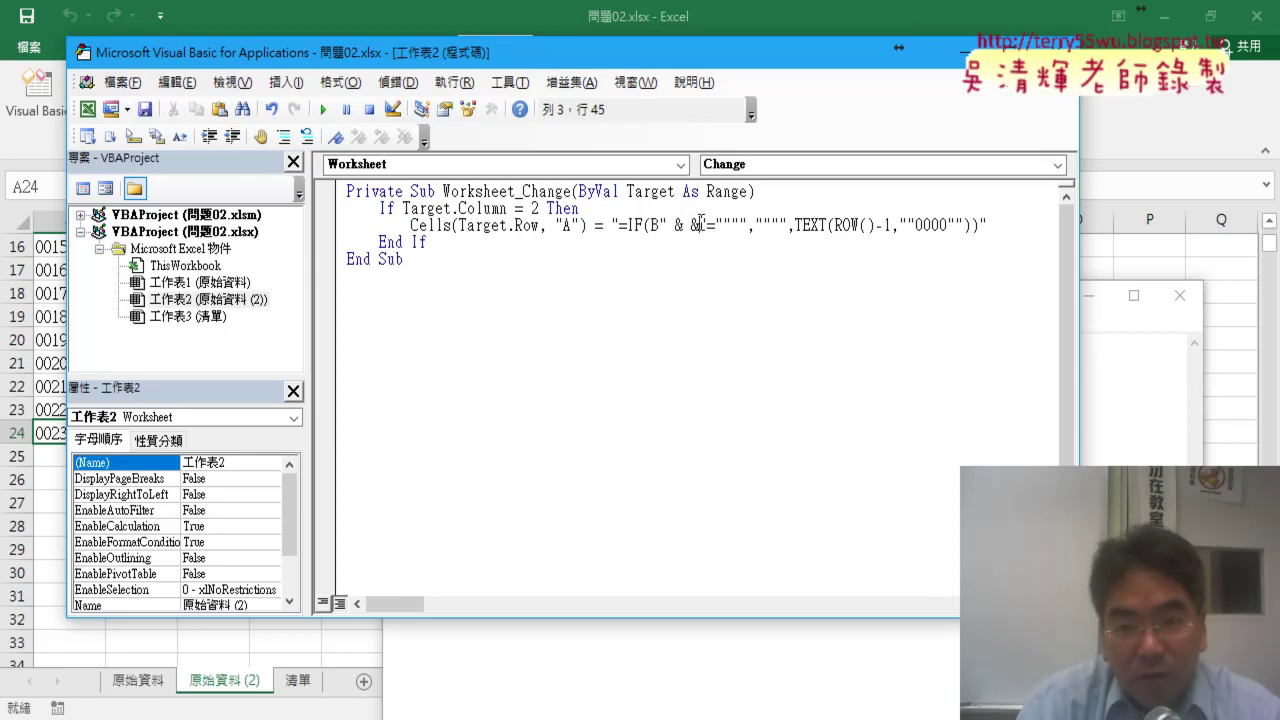
left_click(686, 225)
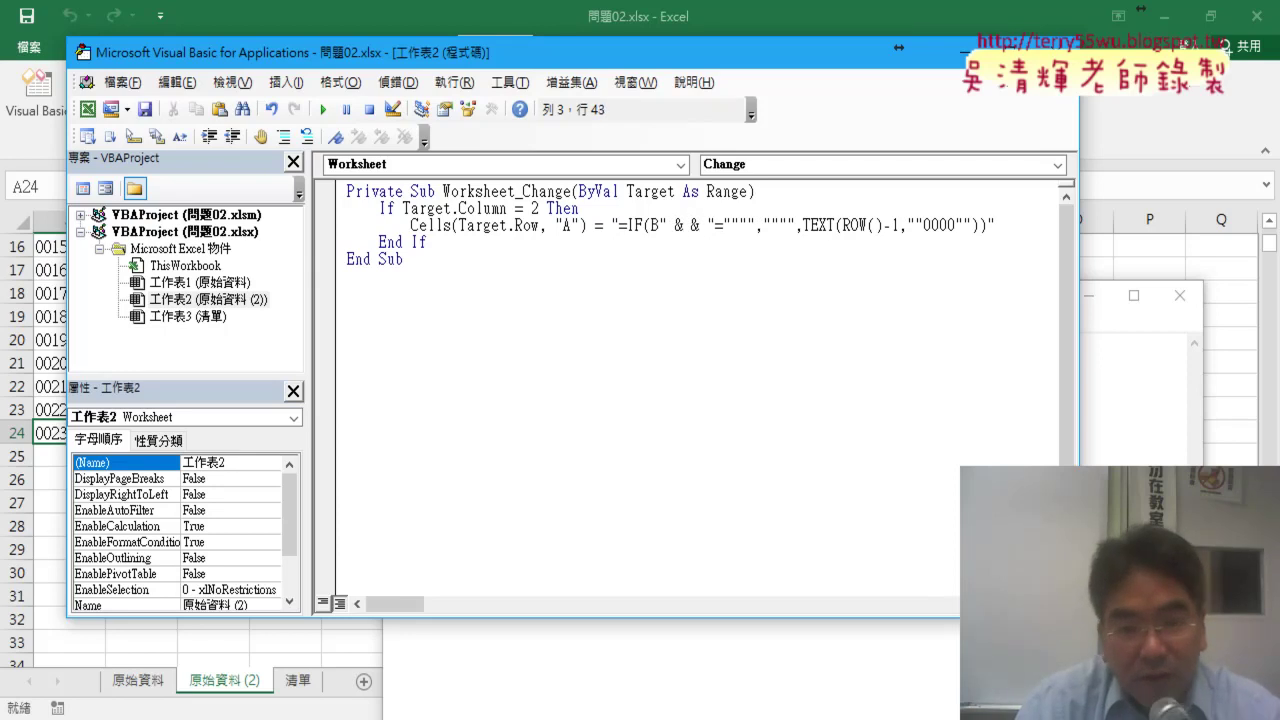
left_click_drag(459, 226, 540, 226)
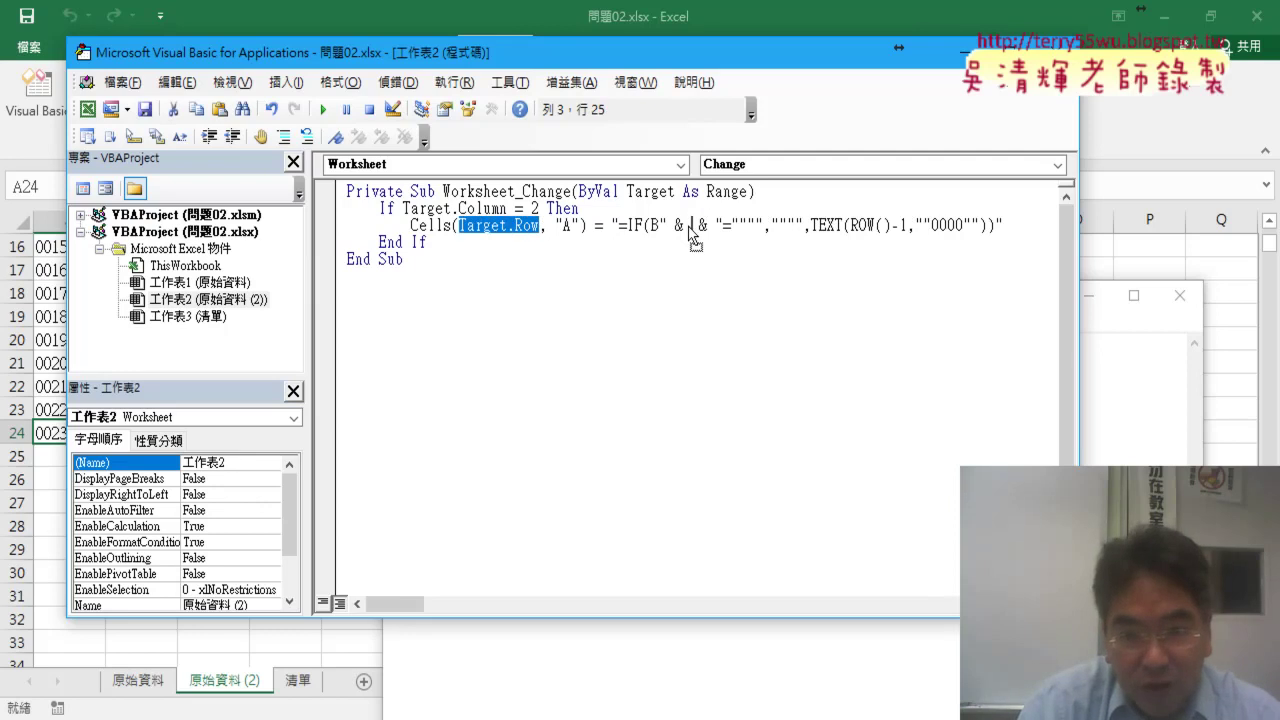
left_click_drag(690, 232, 690, 230)
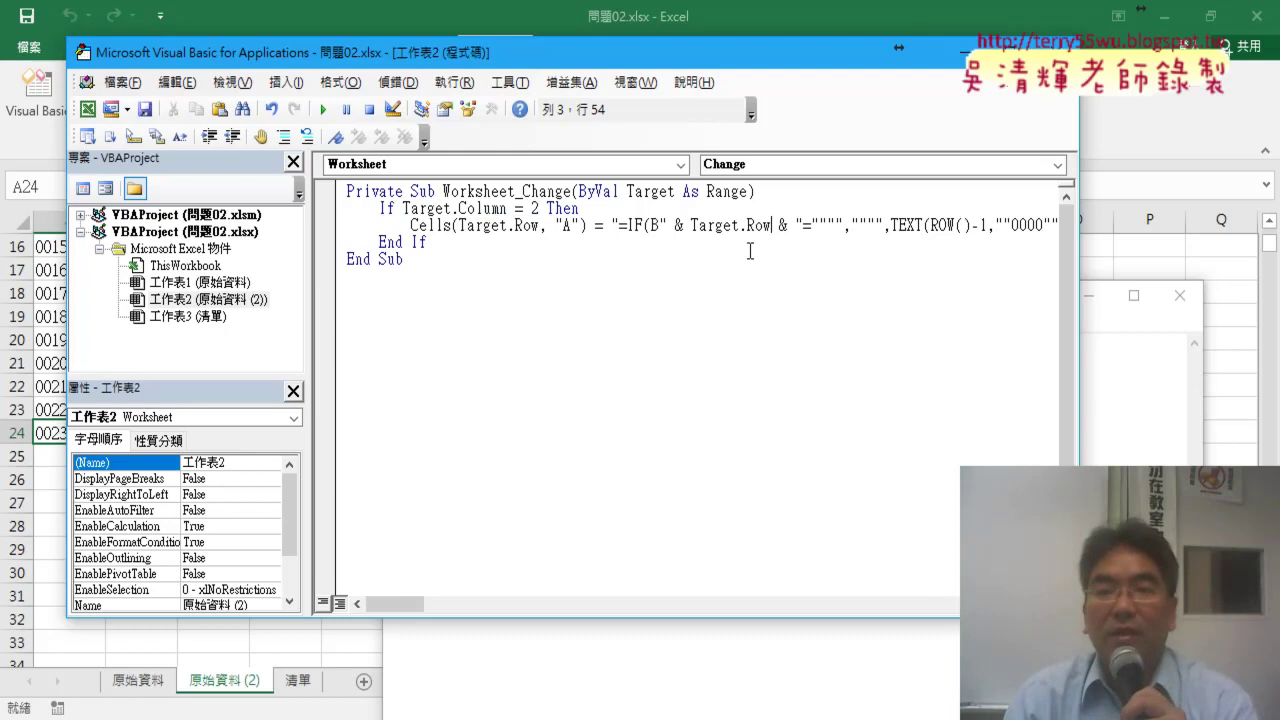
- Review the Target.Column = 2 condition and formula string, then return to cell B25's item list
left_click(786, 391)
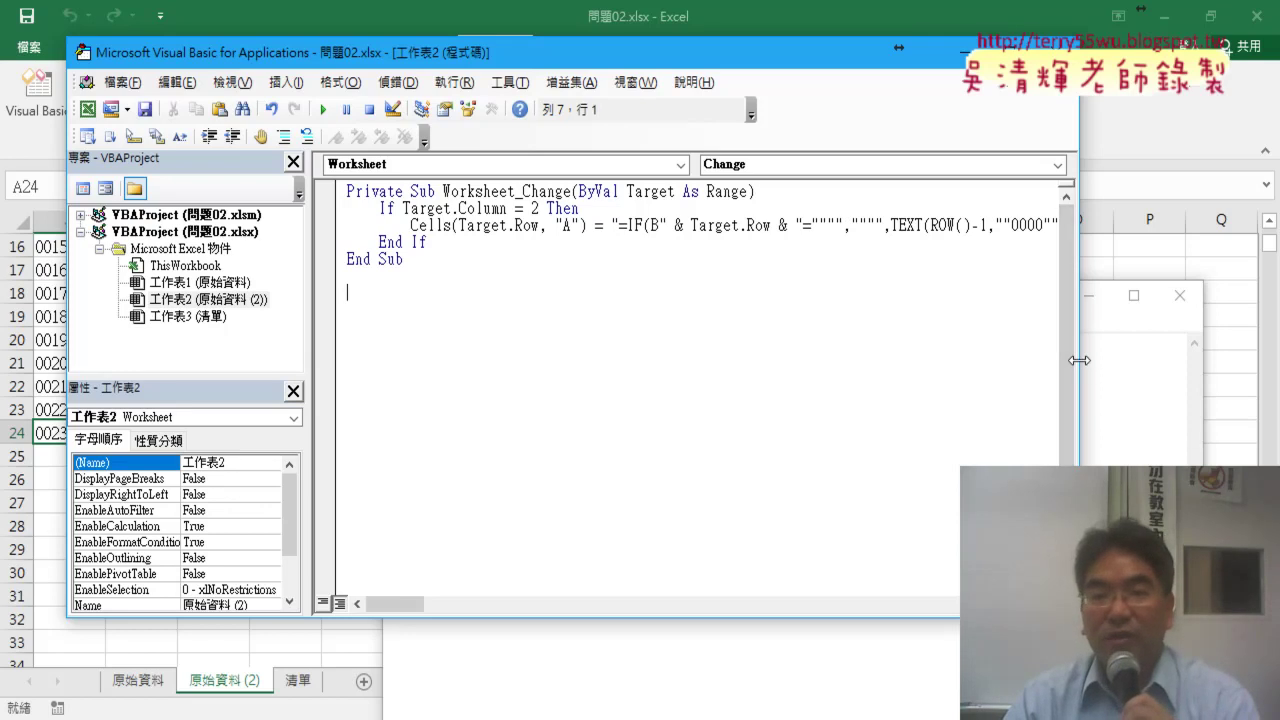
mouse_move(1077, 362)
left_mouse_down()
mouse_move(1213, 363)
mouse_move(1177, 363)
left_mouse_up()
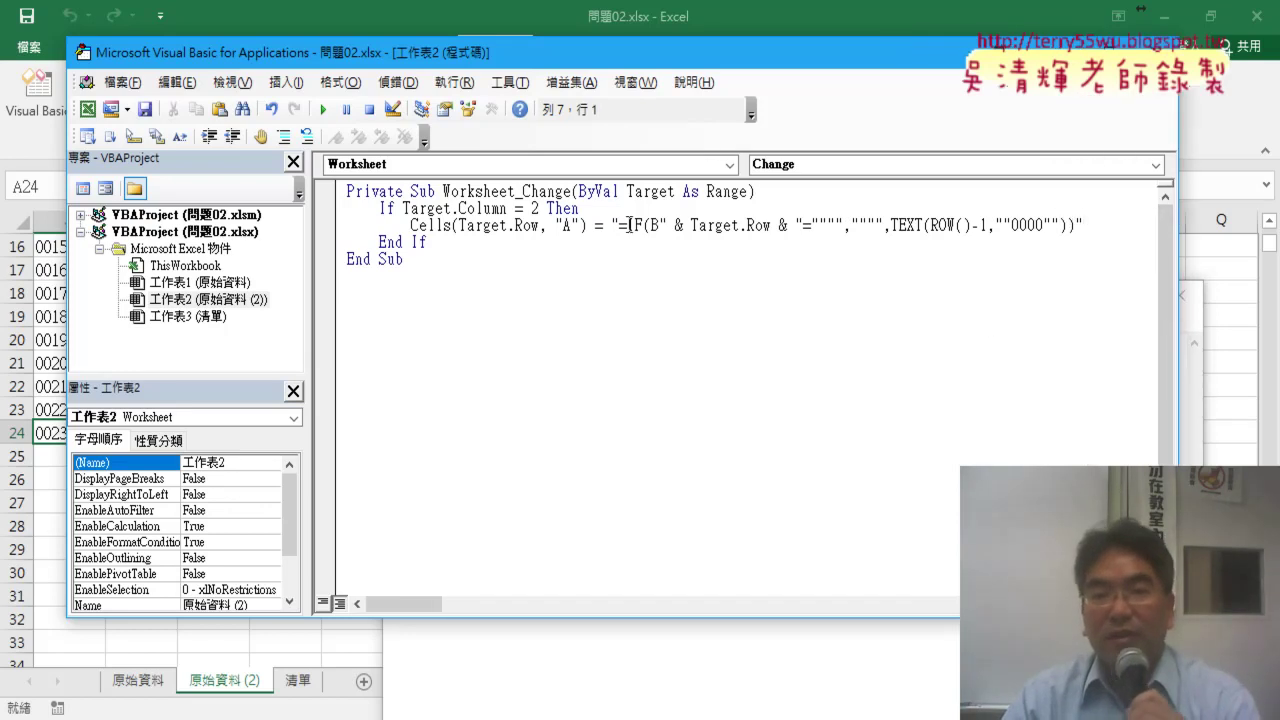
left_click_drag(403, 209, 534, 209)
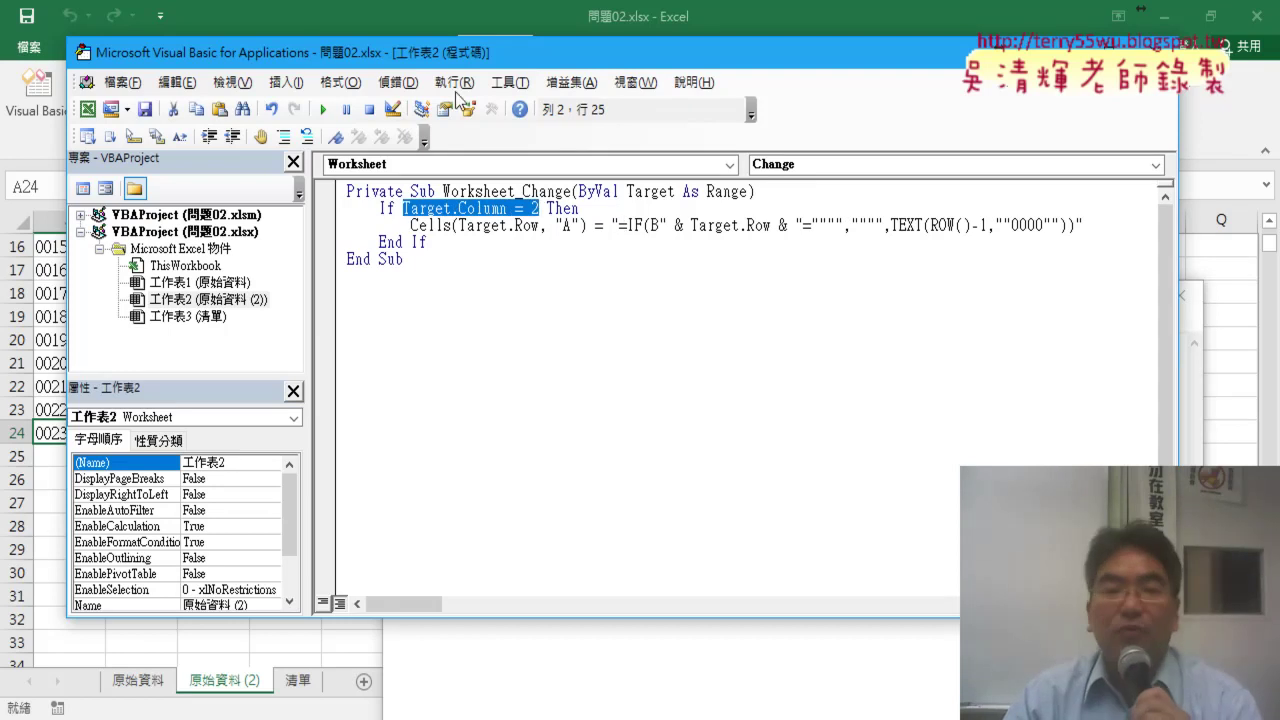
left_click_drag(471, 65, 598, 65)
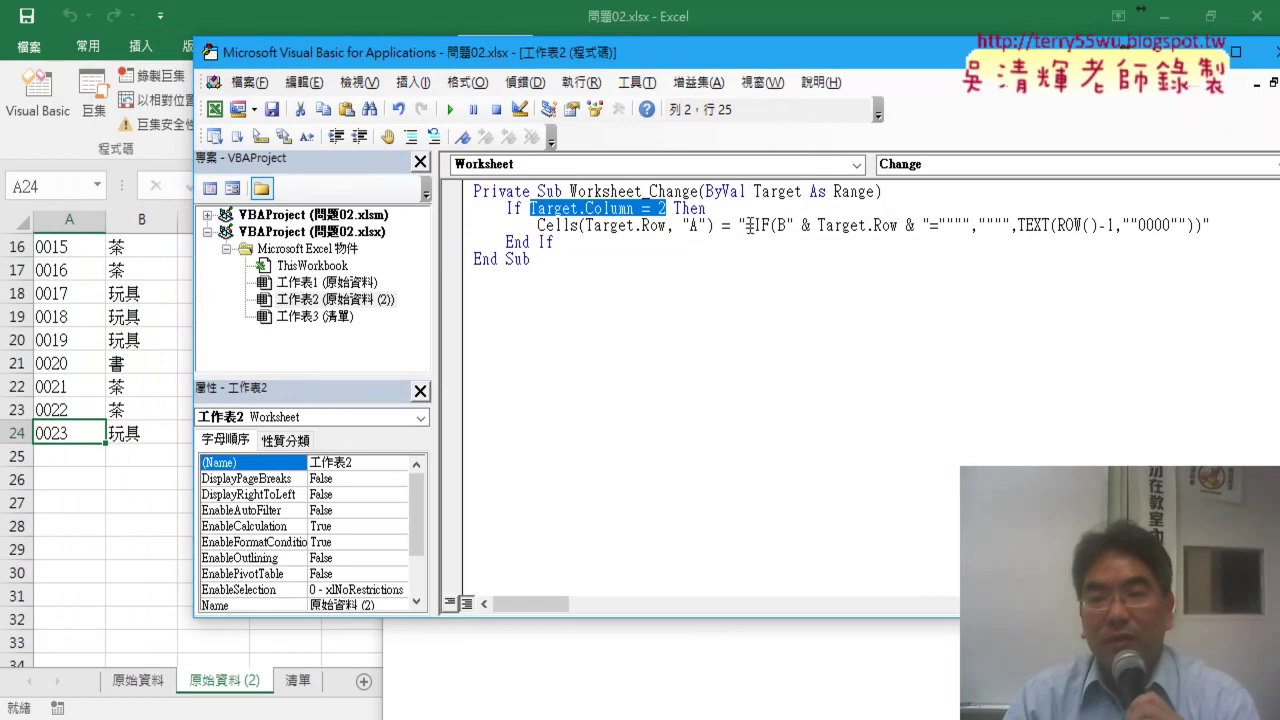
left_click_drag(747, 226, 1196, 226)
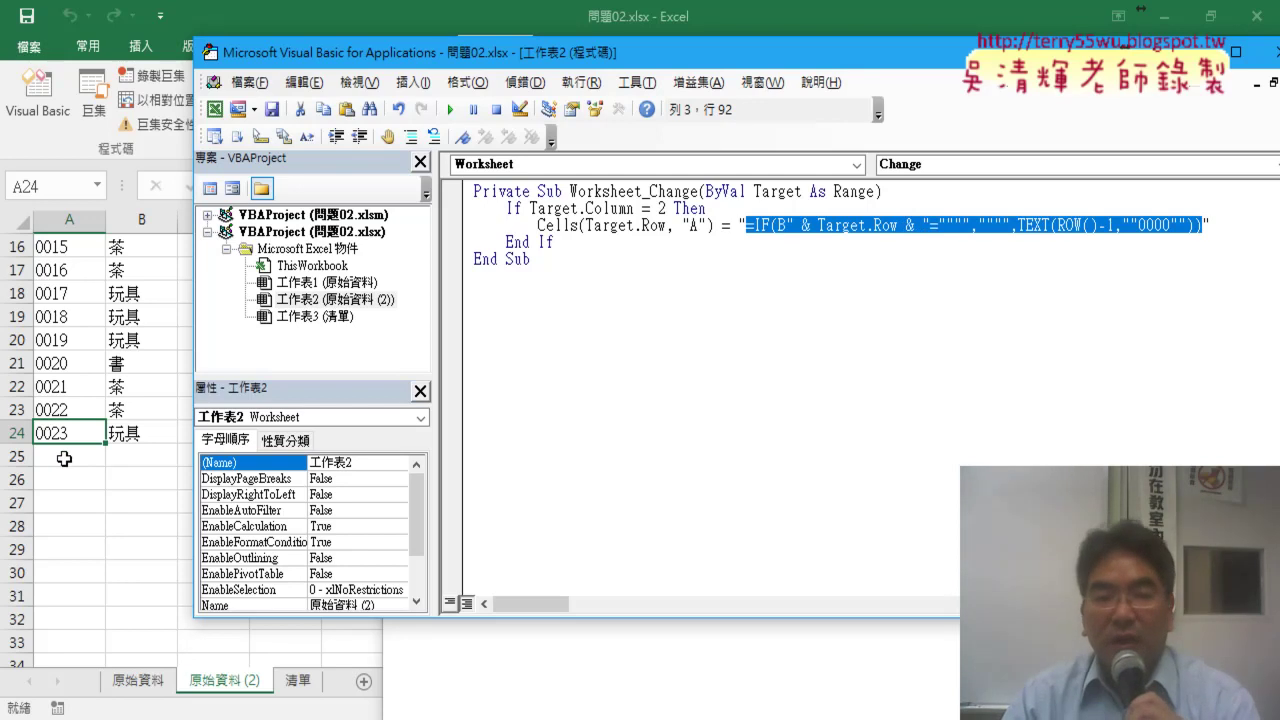
left_click(133, 461)
left_click(187, 461)
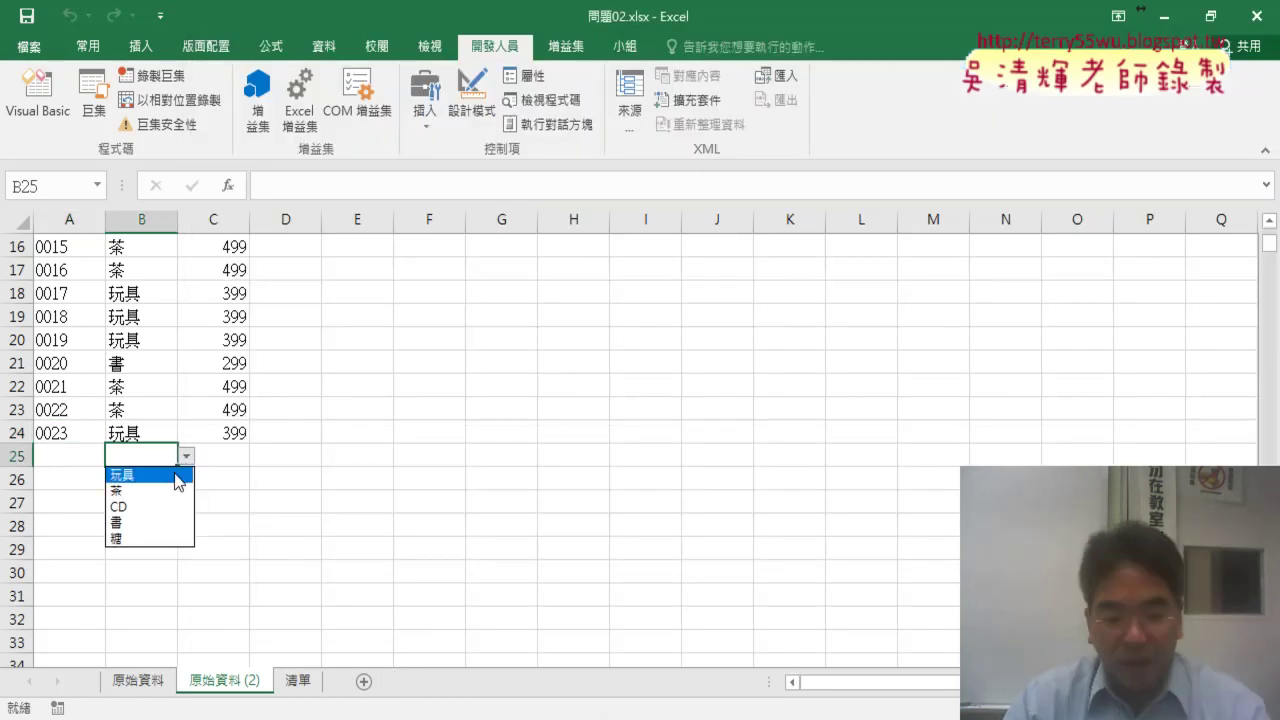
- Test filling the A25 and C25 formulas down to row 50, then remove the fills
left_click(66, 455)
left_click(76, 454)
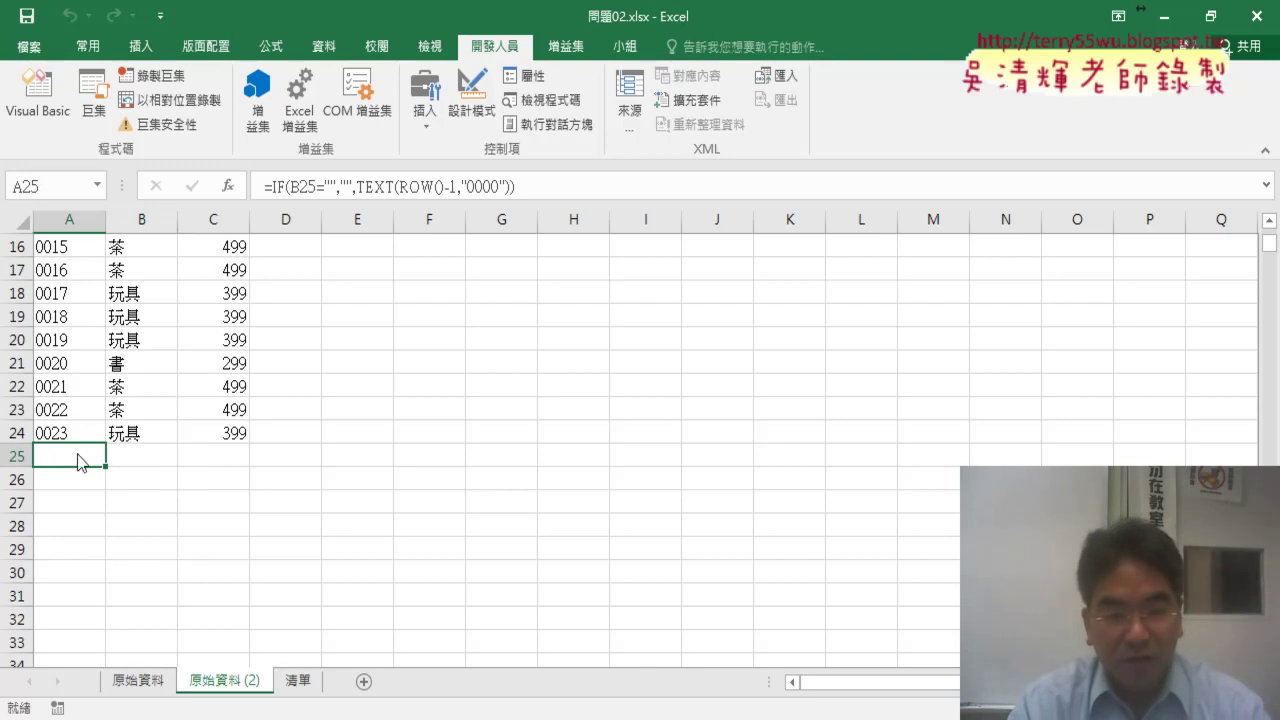
left_click_drag(105, 466, 105, 643)
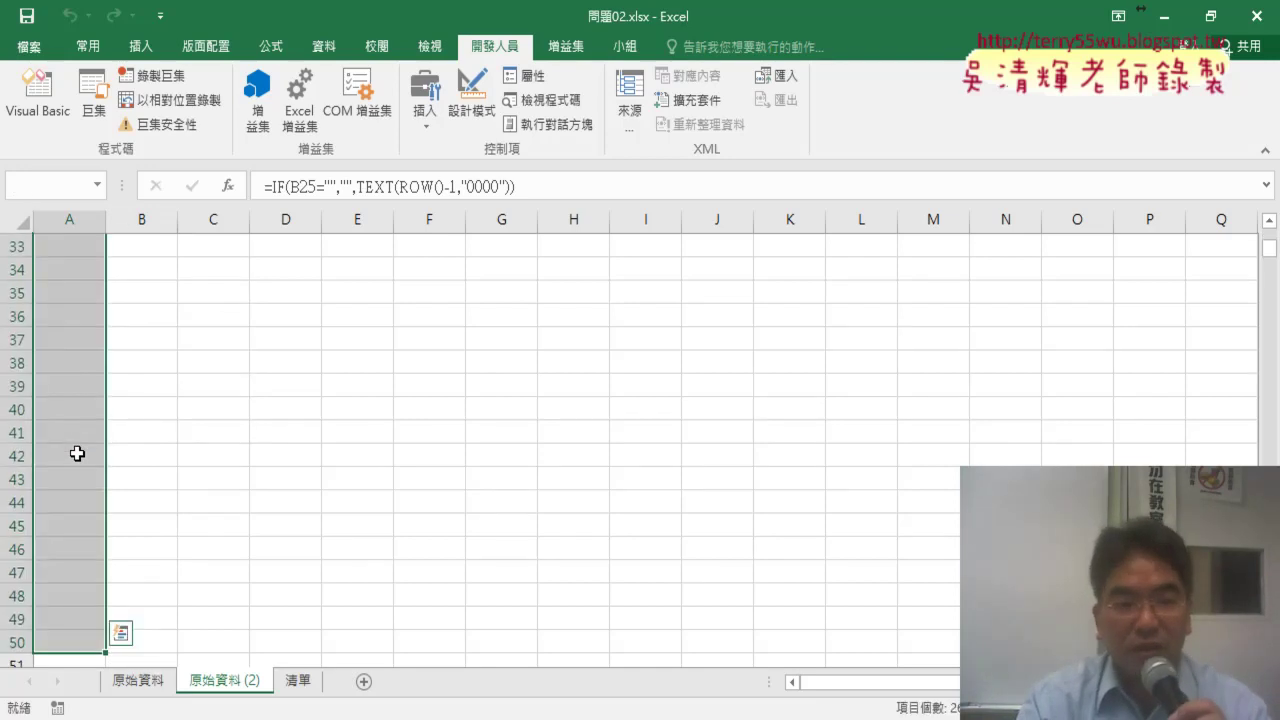
key("Delete")
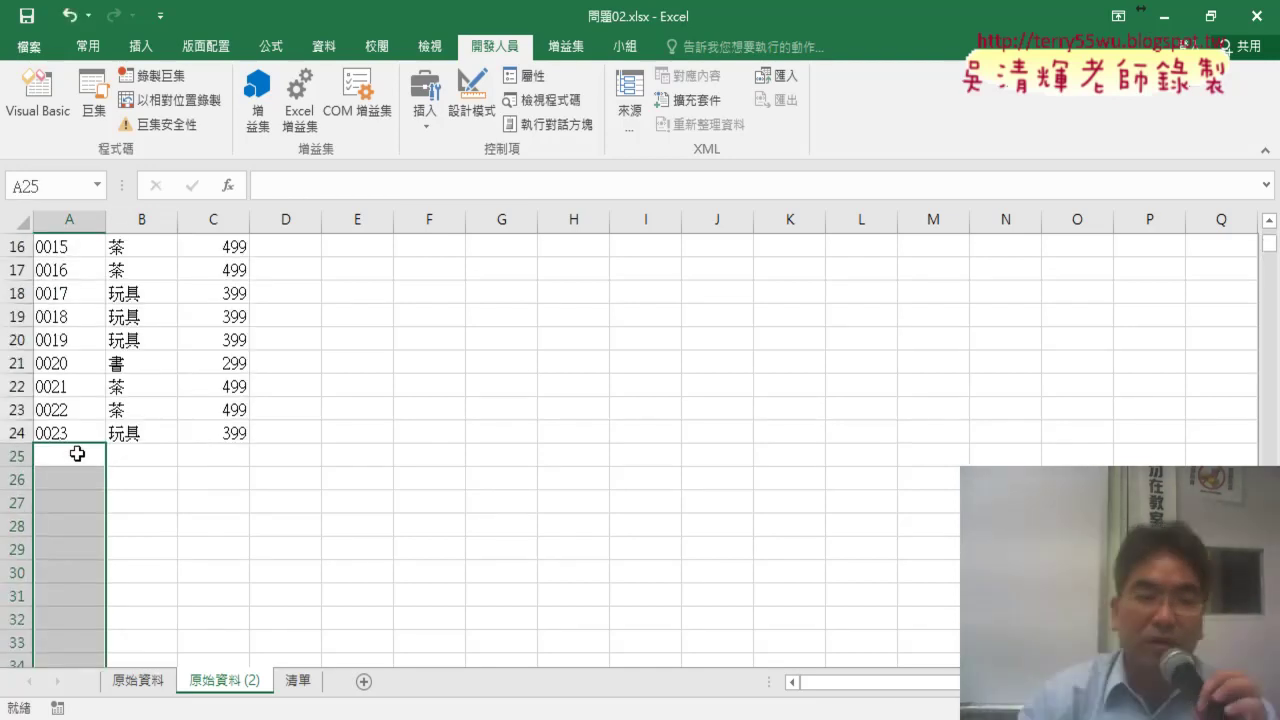
left_click(221, 447)
left_click_drag(249, 466, 249, 643)
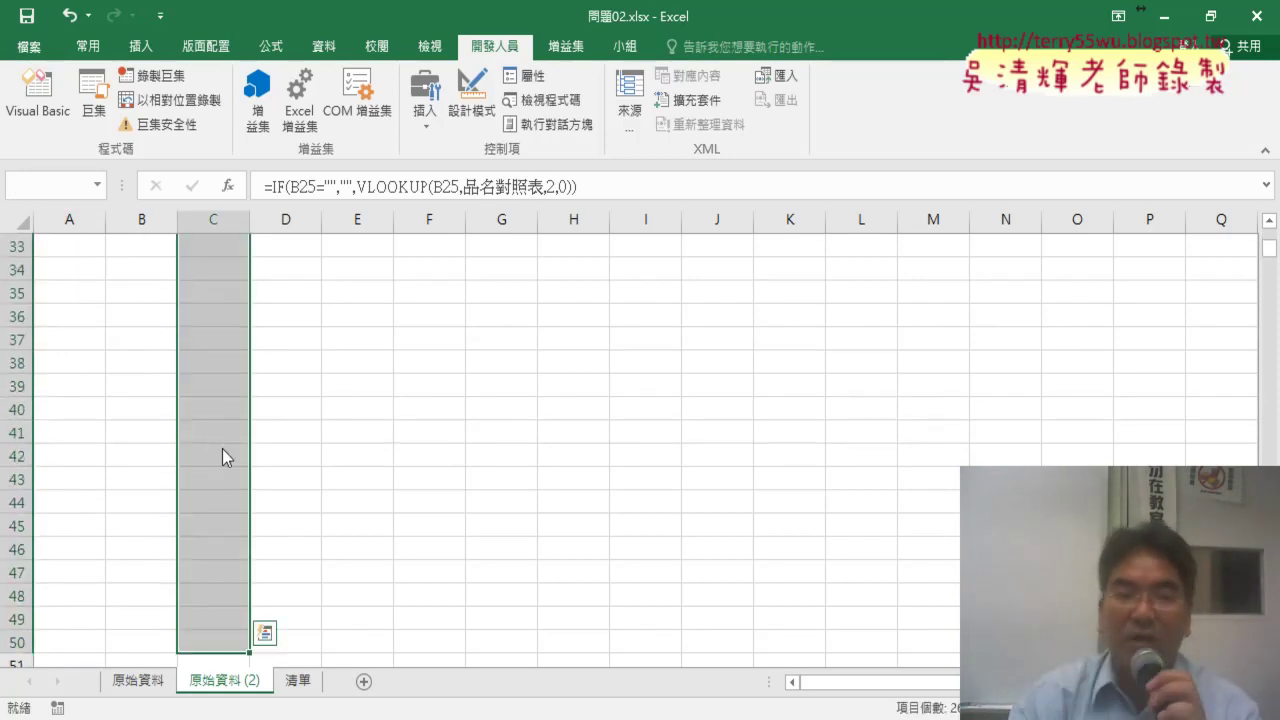
key("Delete")
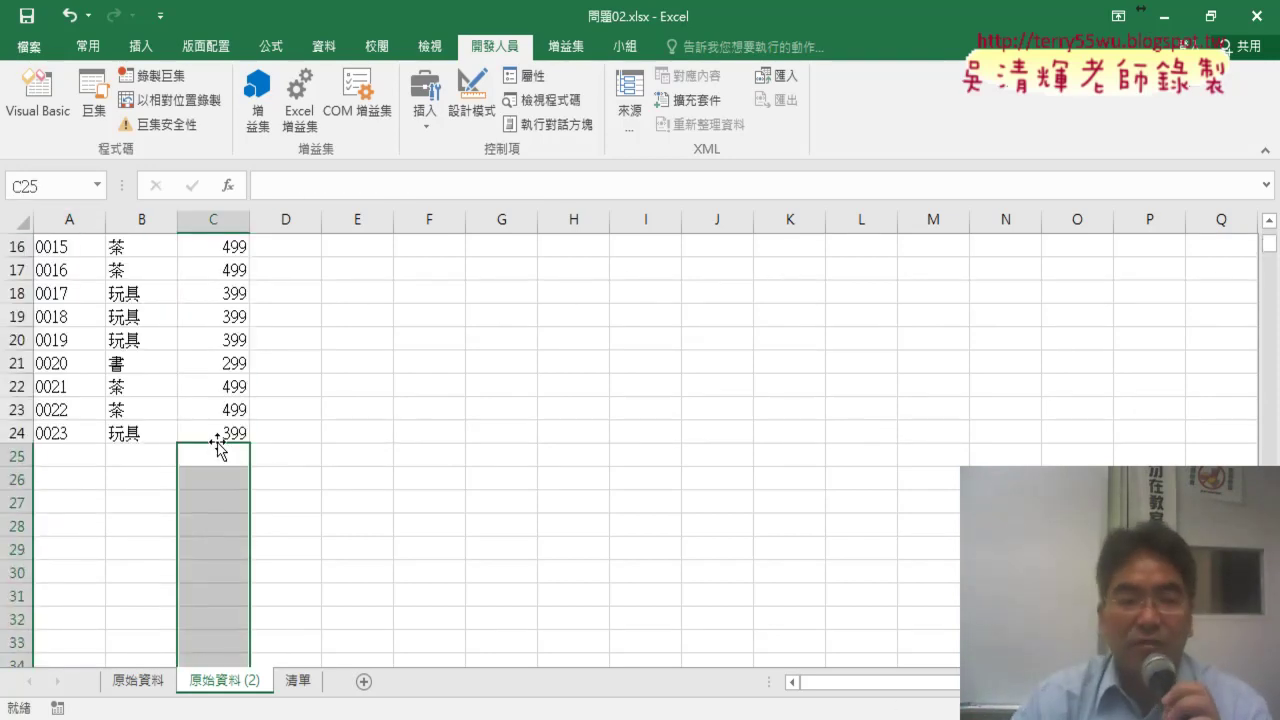
- Choose 茶 in B25 and inspect A25's generated formula showing serial 0024
left_click(166, 453)
left_click(187, 456)
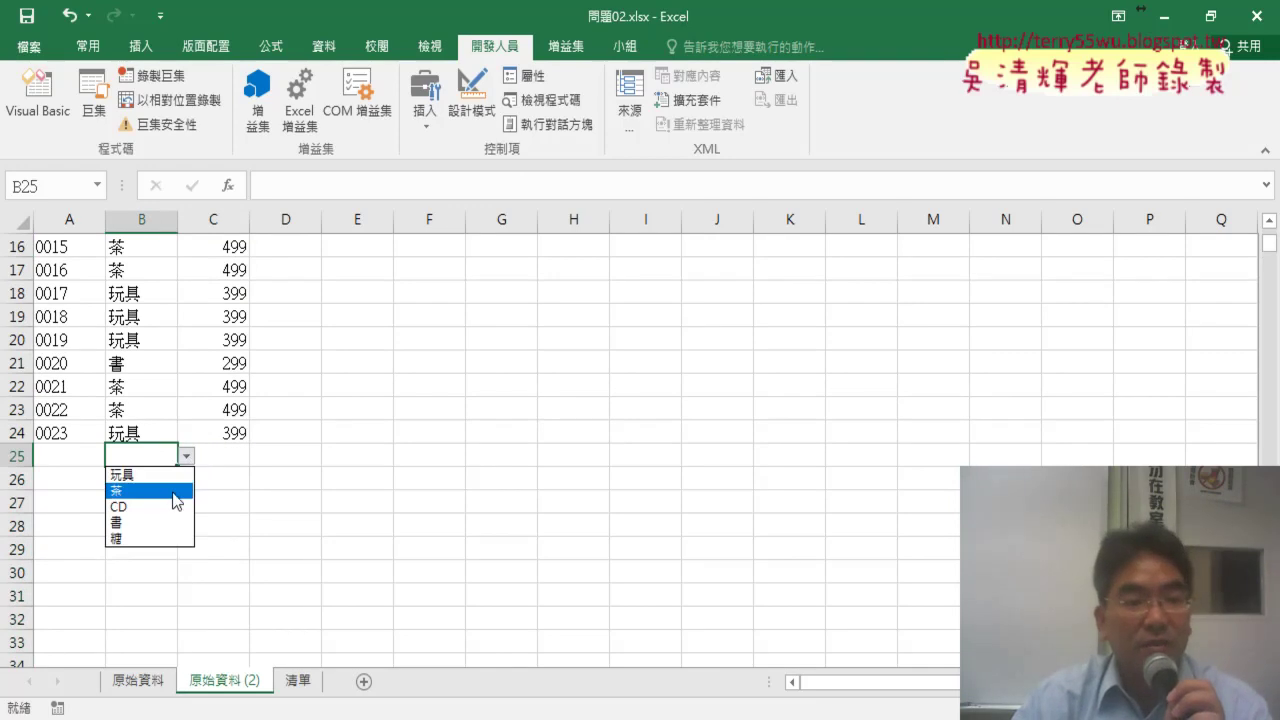
left_click(176, 491)
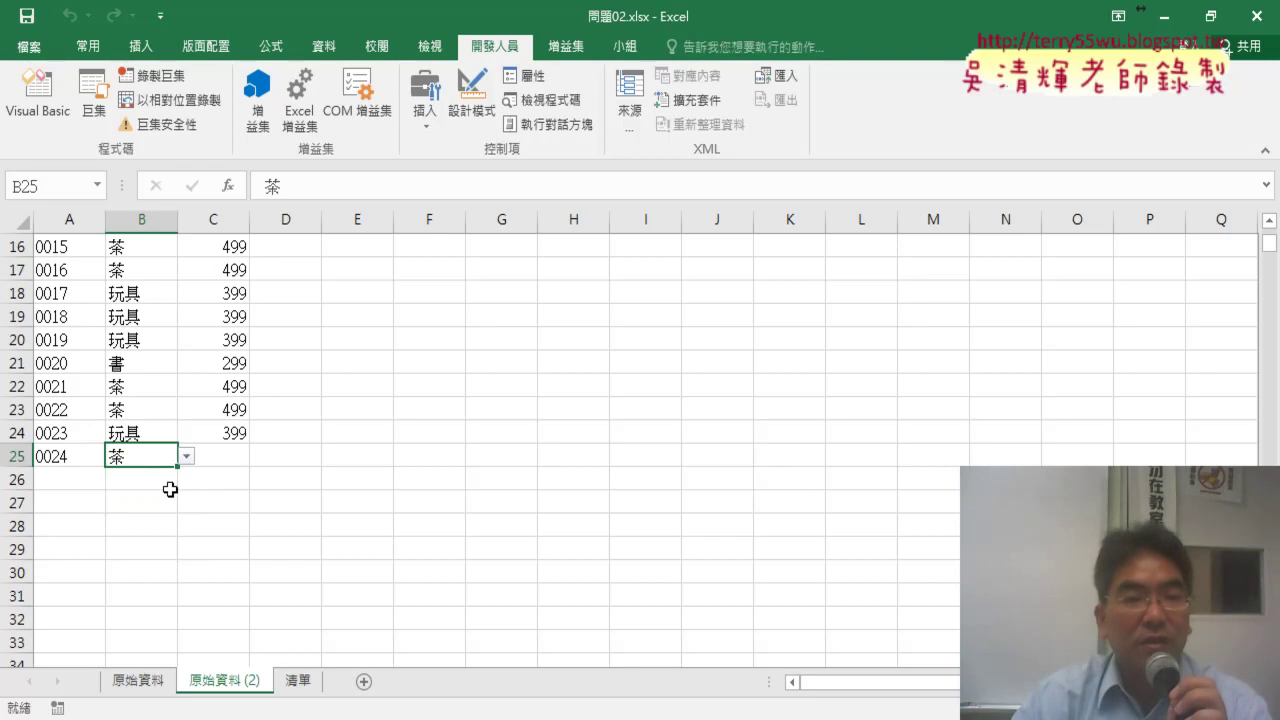
left_click(67, 458)
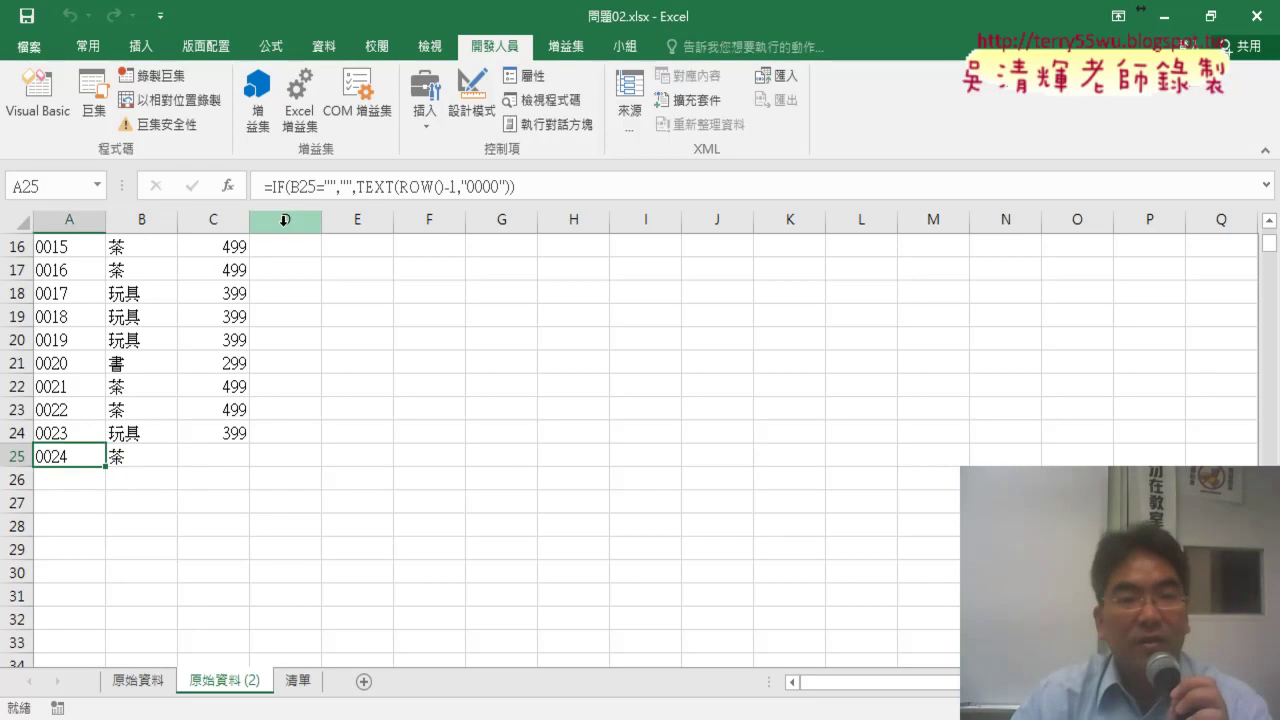
left_click_drag(268, 187, 553, 187)
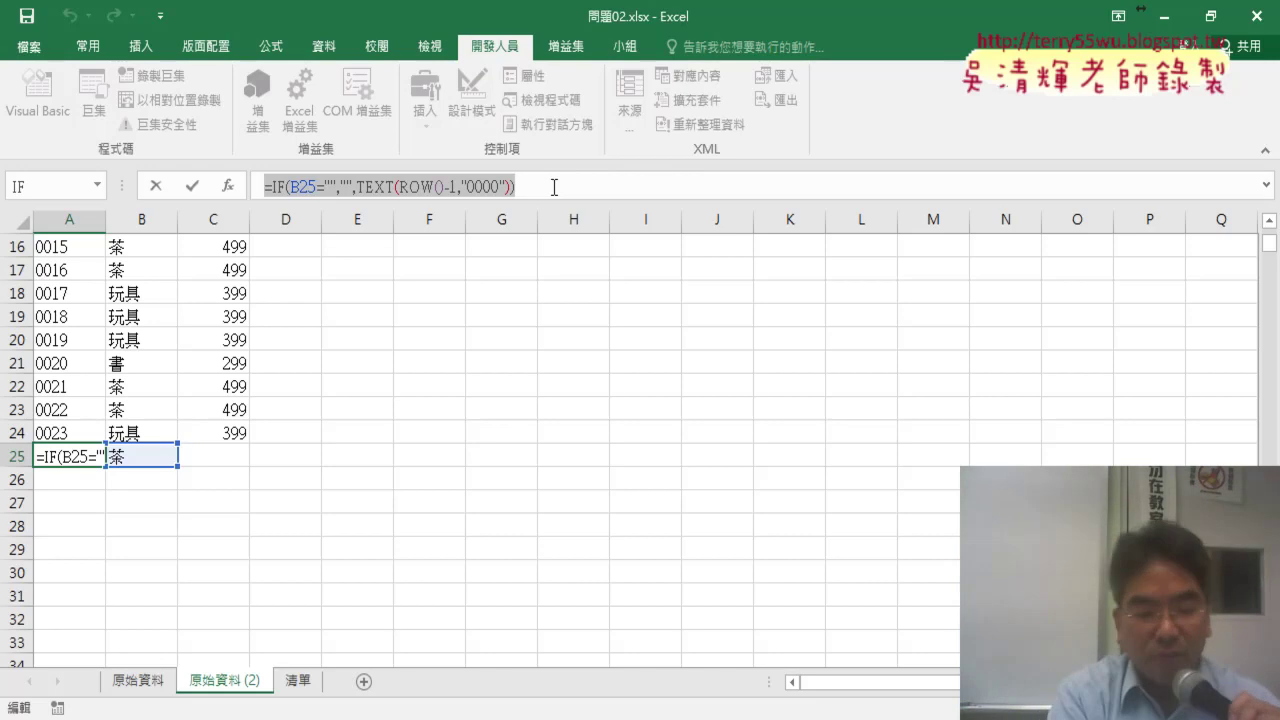
- Highlight A25, B25 and the row 25 reference in the formula, then exit the edit
left_click(553, 187)
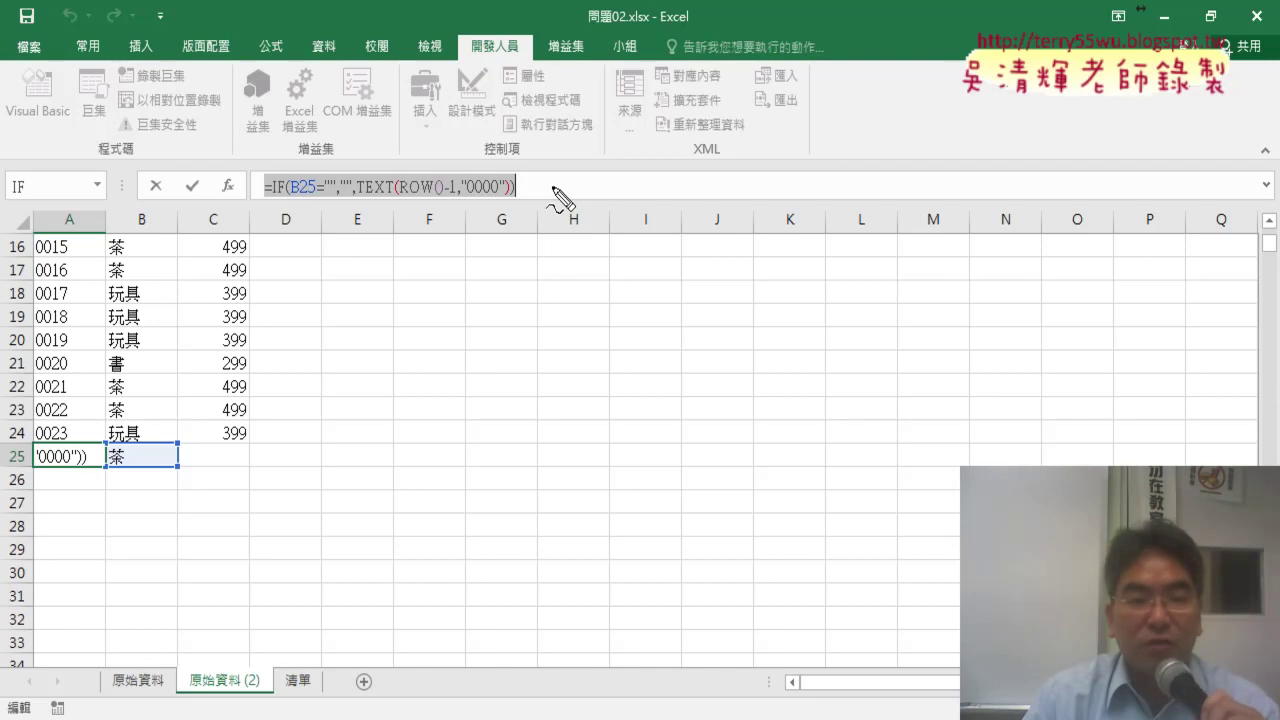
left_click_drag(100, 468, 87, 480)
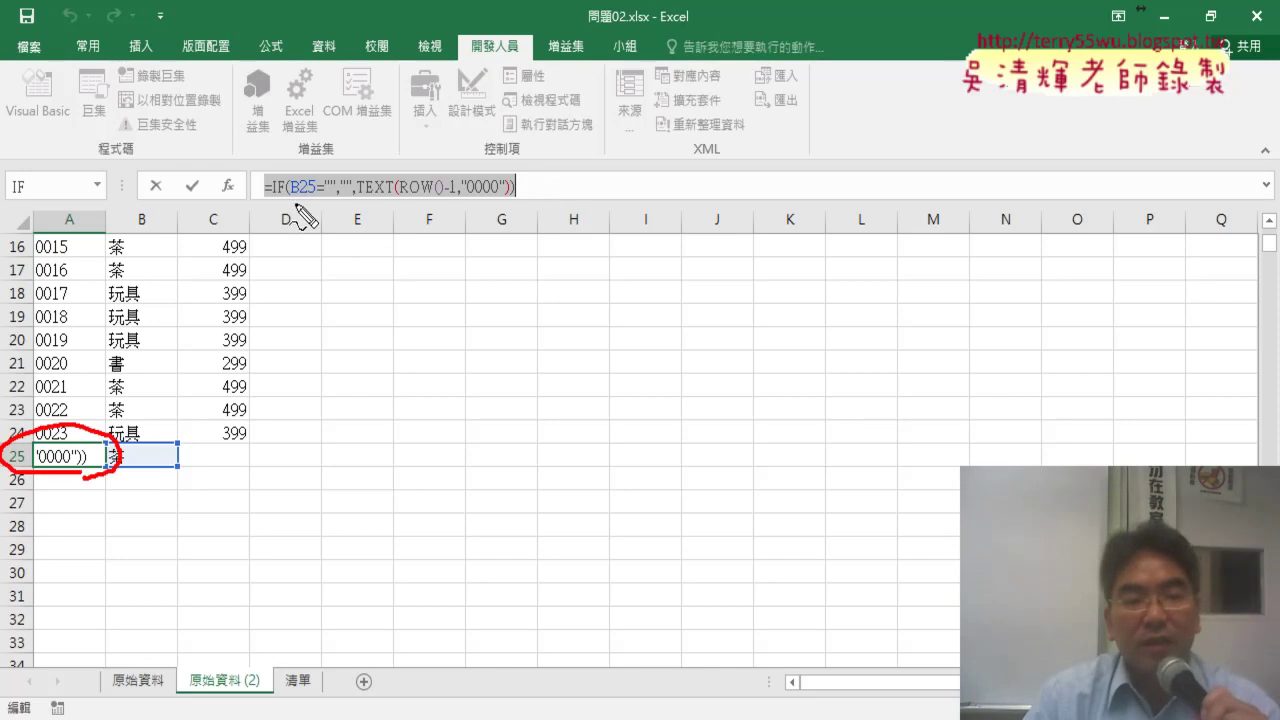
left_click_drag(128, 468, 140, 470)
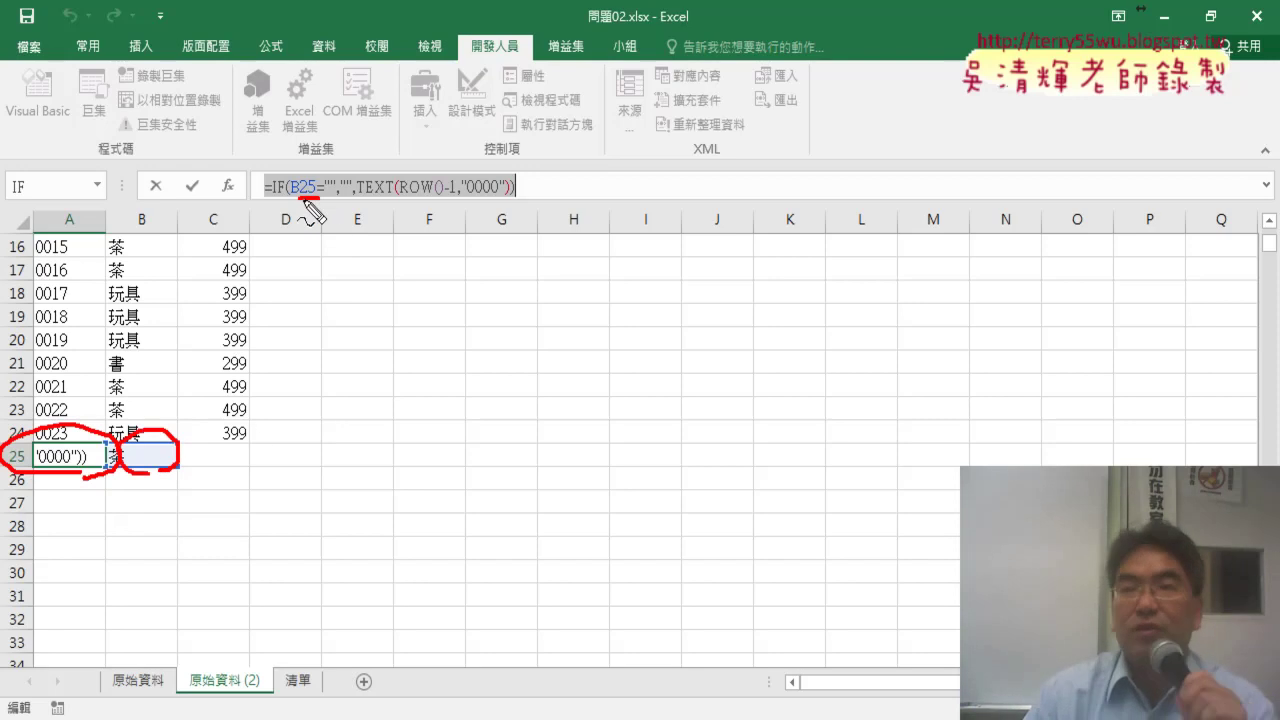
left_click_drag(300, 176, 318, 196)
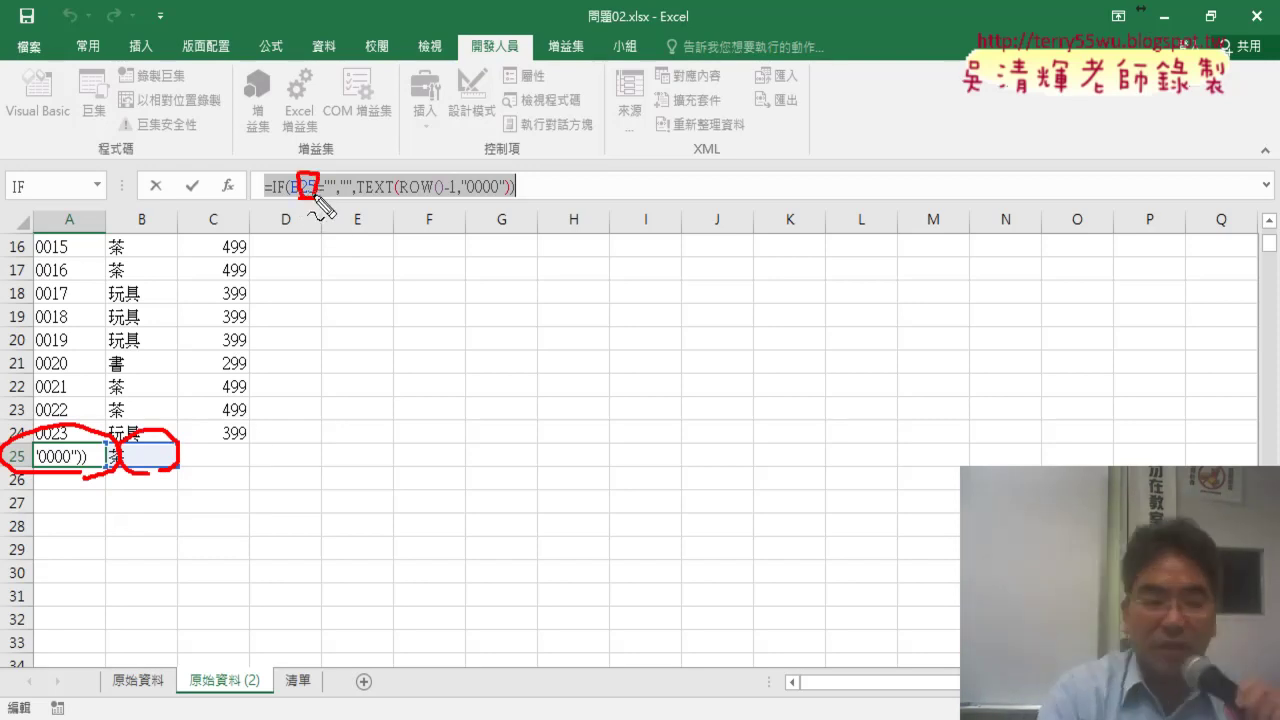
key("Escape")
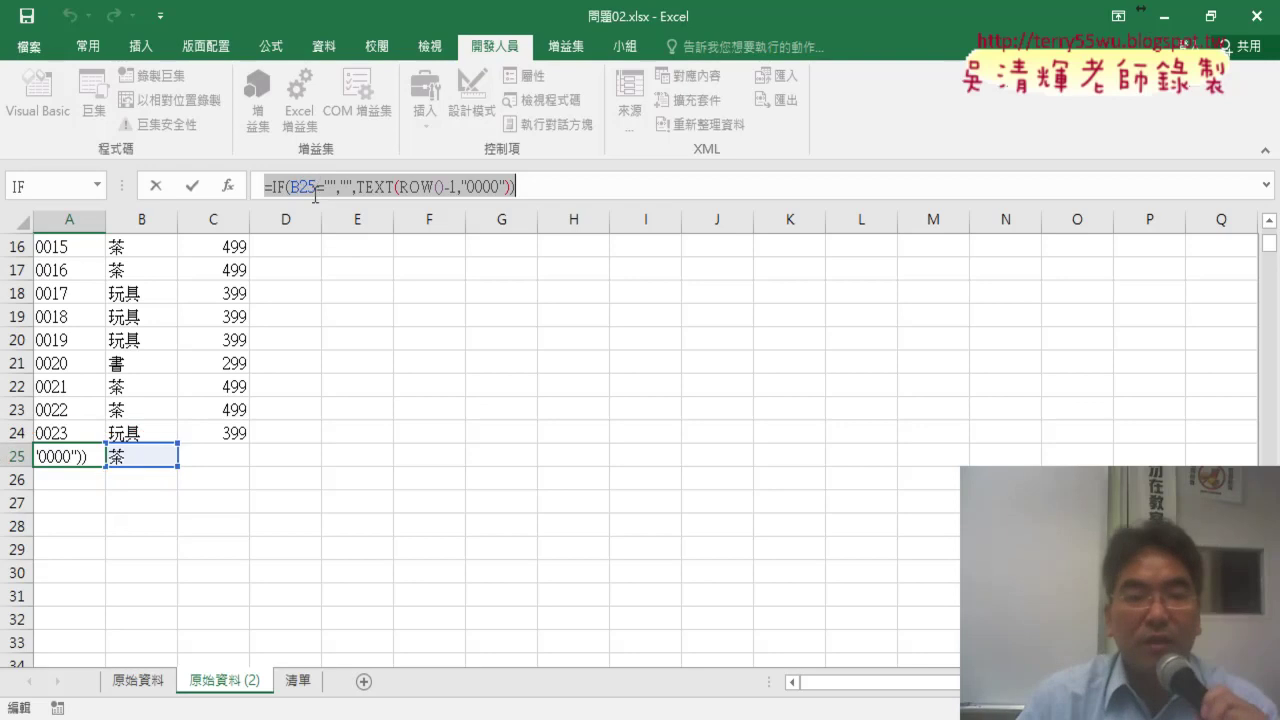
left_click(156, 186)
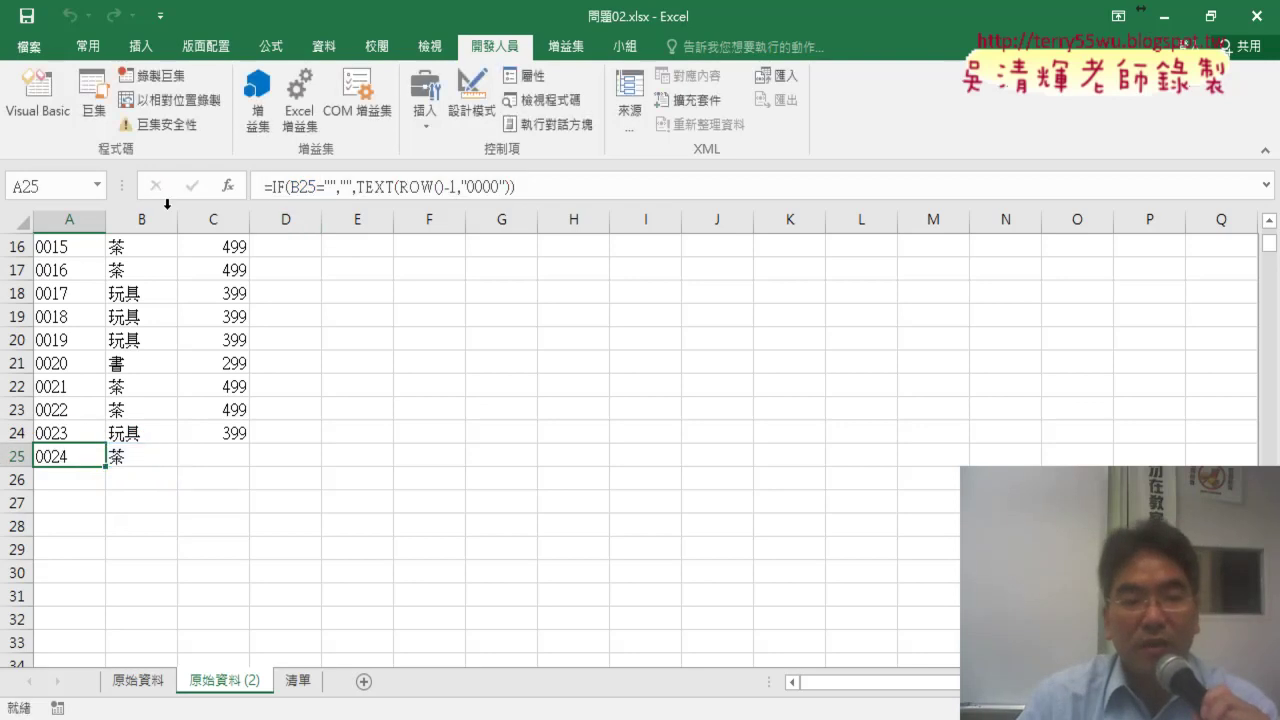
- Copy C24's VLOOKUP price formula text and cancel the edit so it shows 399
left_click(233, 458)
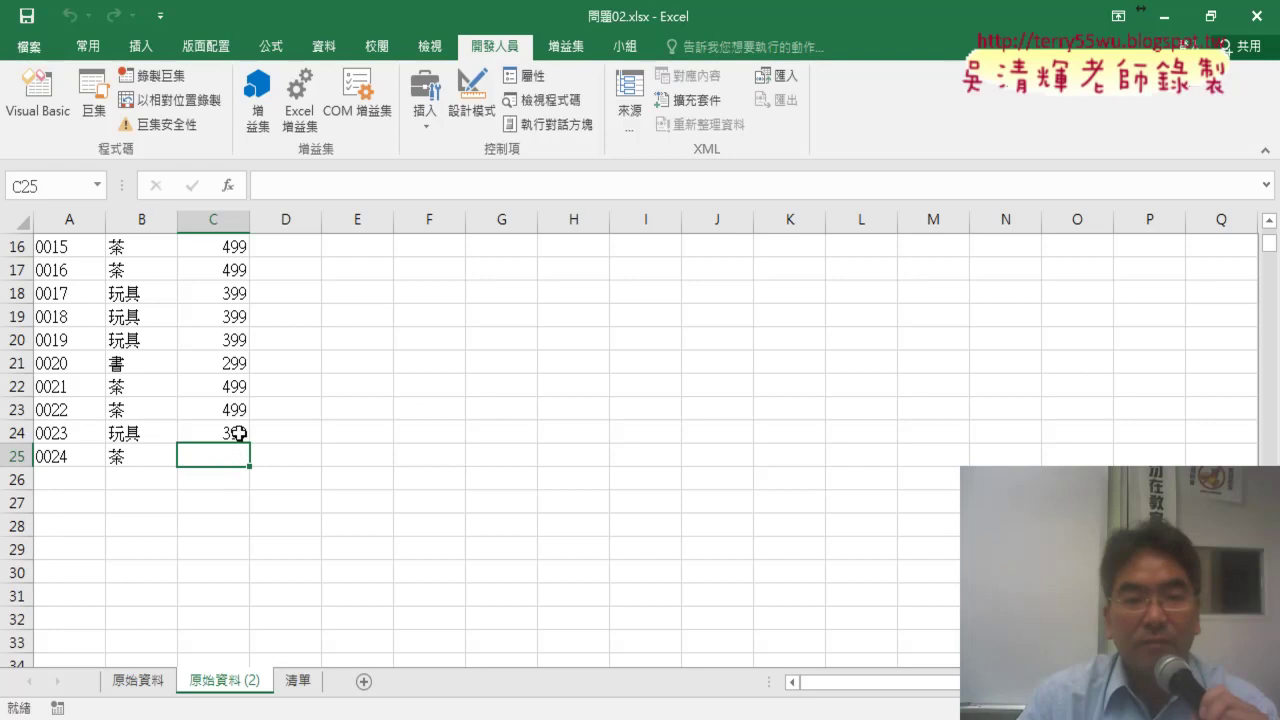
left_click(239, 433)
left_click(270, 187)
left_click_drag(266, 187, 578, 187)
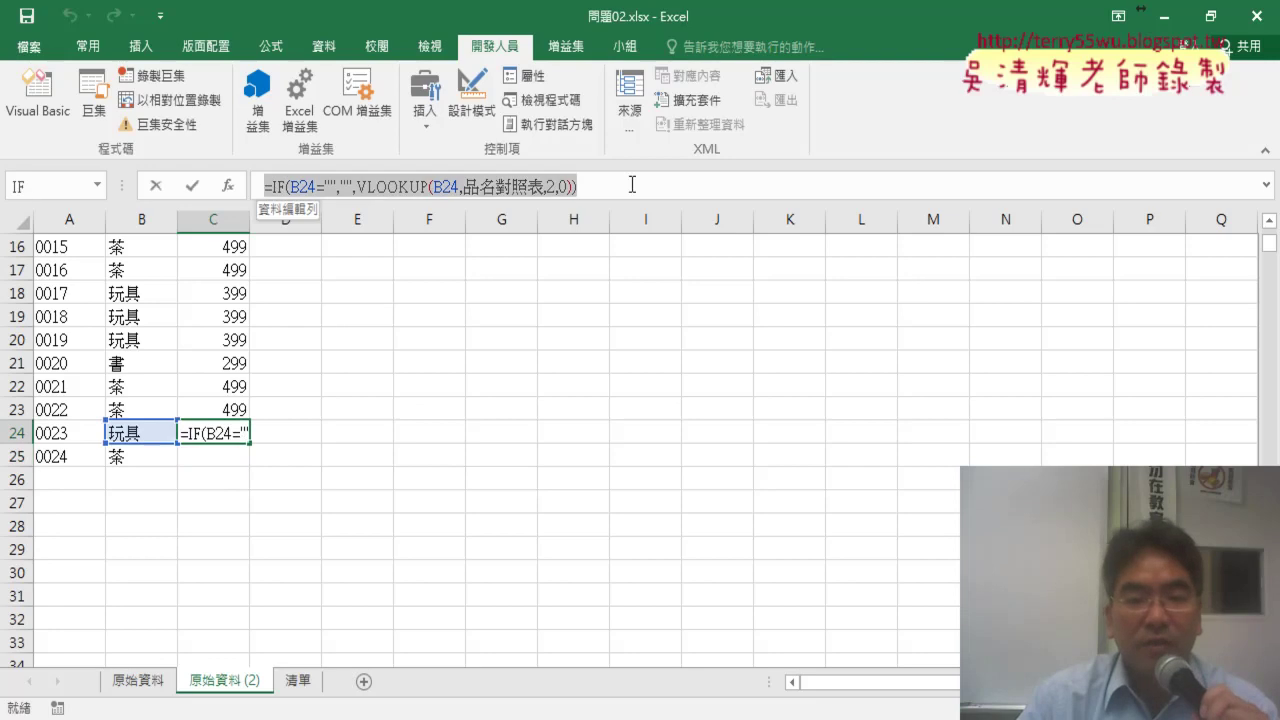
right_click(541, 186)
left_click(586, 230)
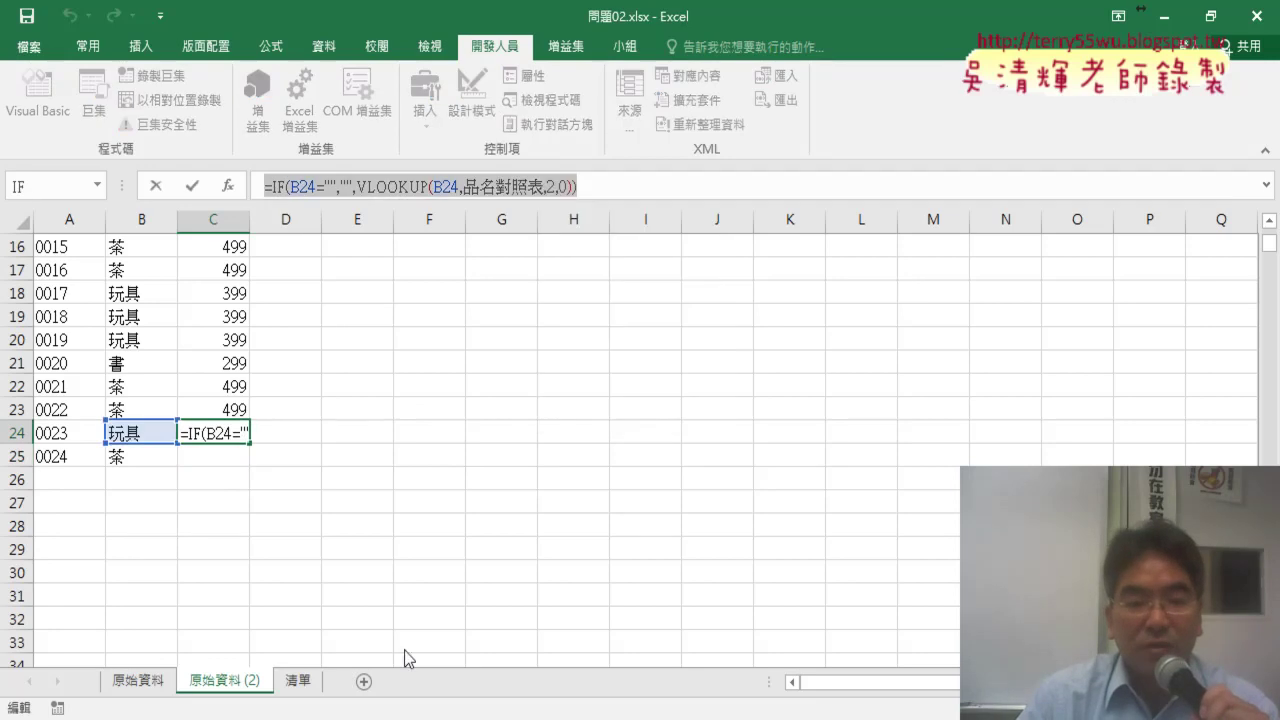
left_click(156, 186)
- Replace Notepad's line with the pasted VLOOKUP price formula
key("alt+Tab")
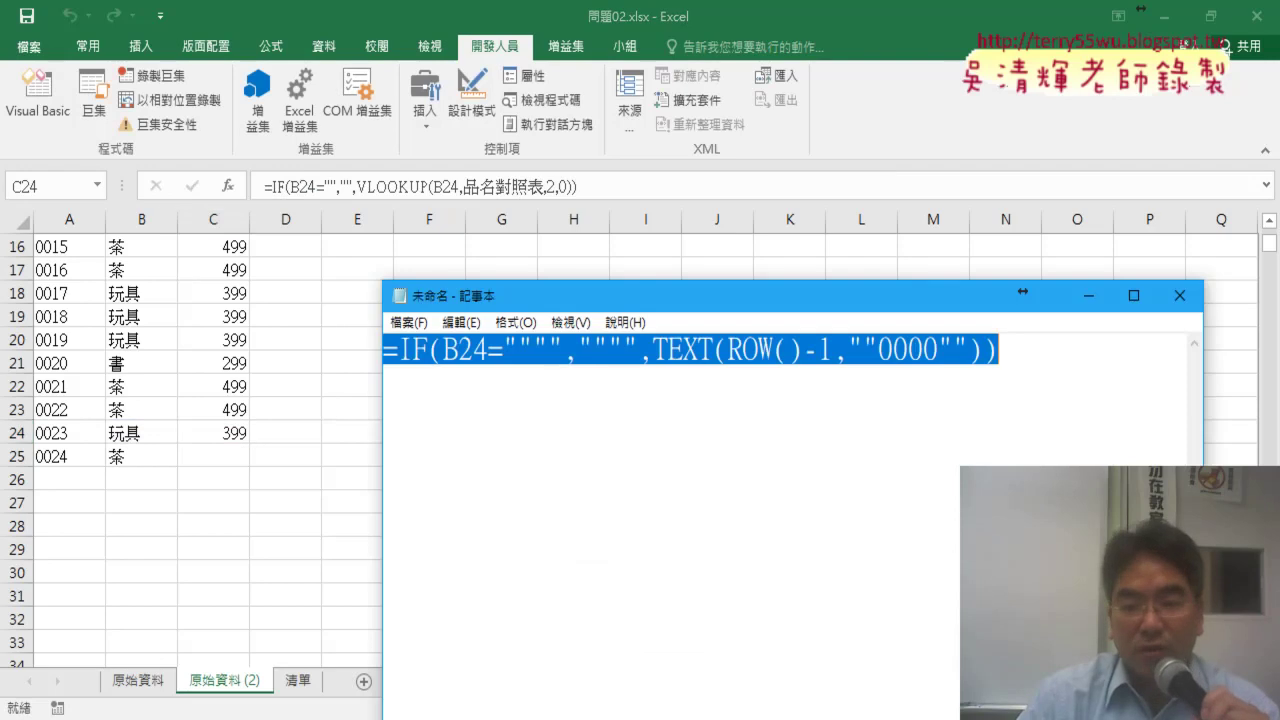
left_click(1058, 354)
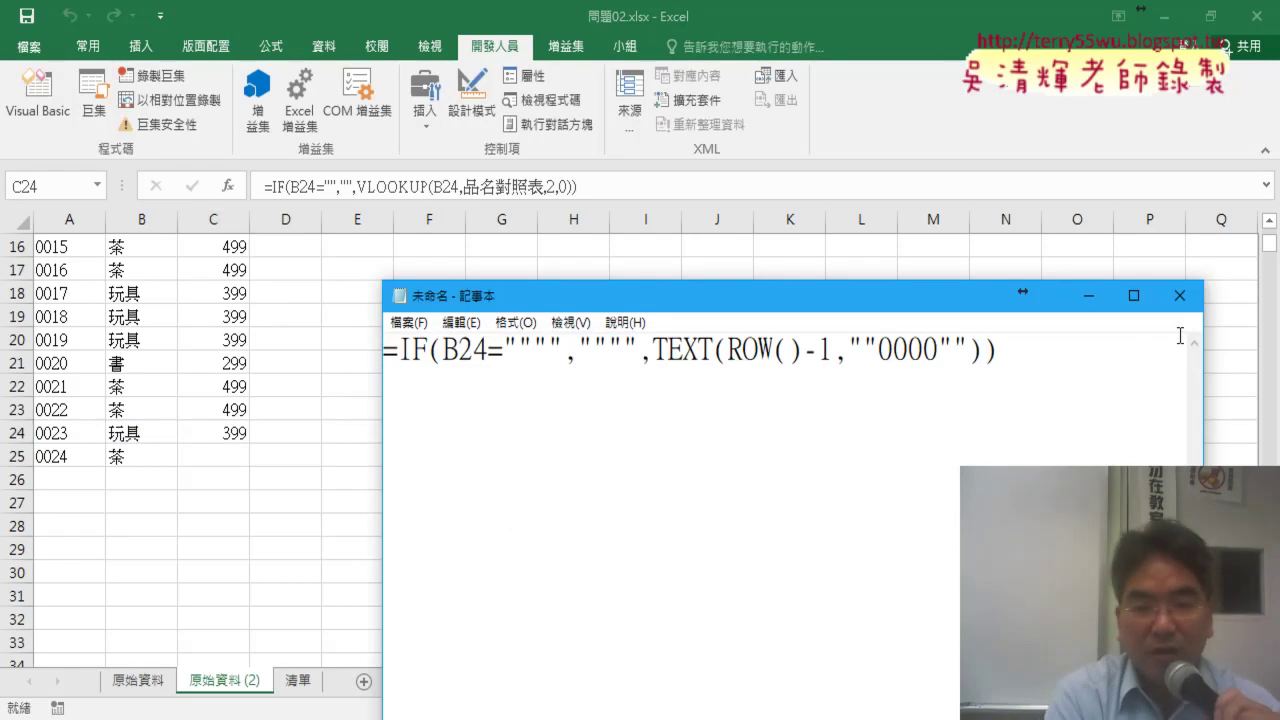
key("ctrl+a")
key("ctrl+v")
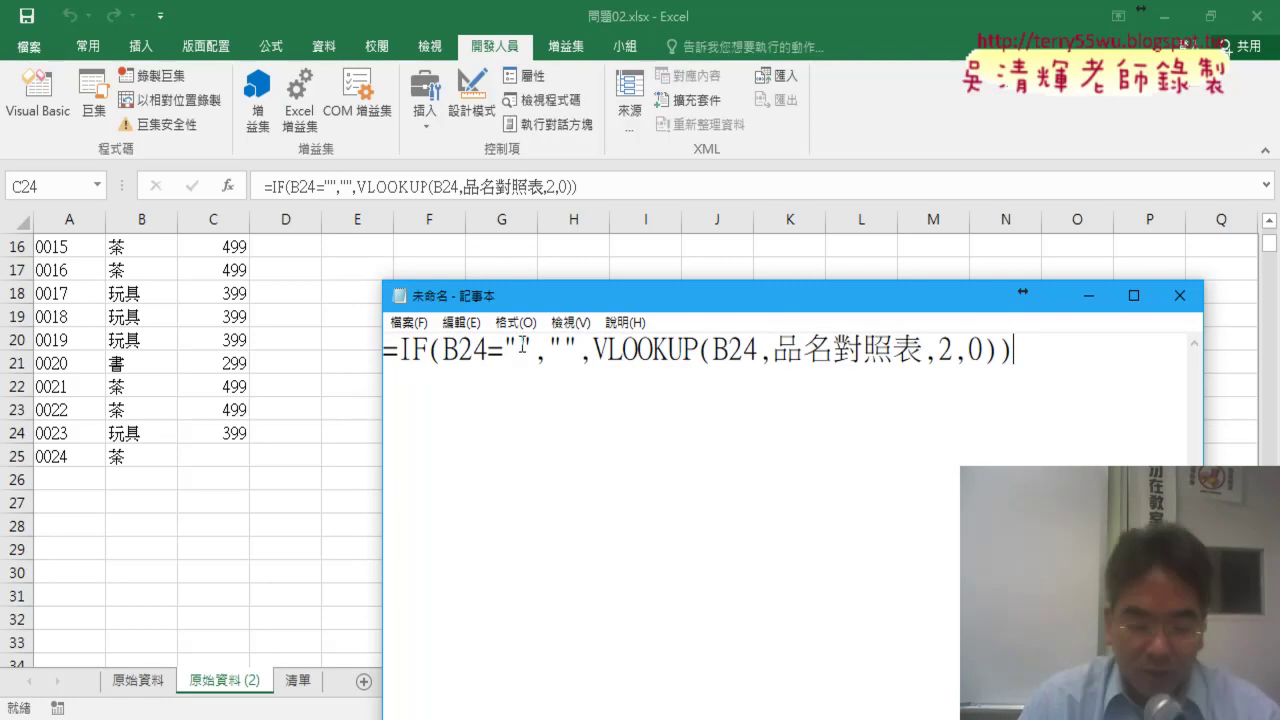
- Double every quote, giving =IF(B24="""","""",VLOOKUP(B24,品名對照表,2,0)), and copy it
left_click_drag(519, 350, 503, 350)
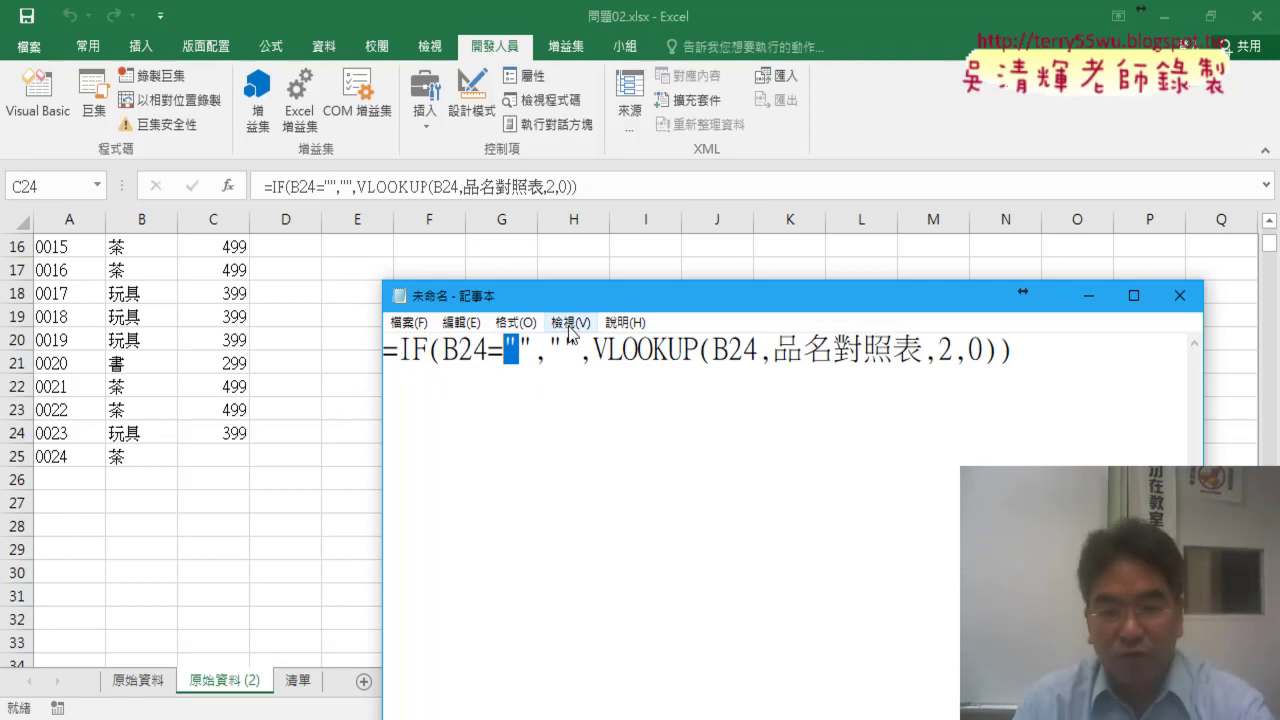
key("ctrl+h")
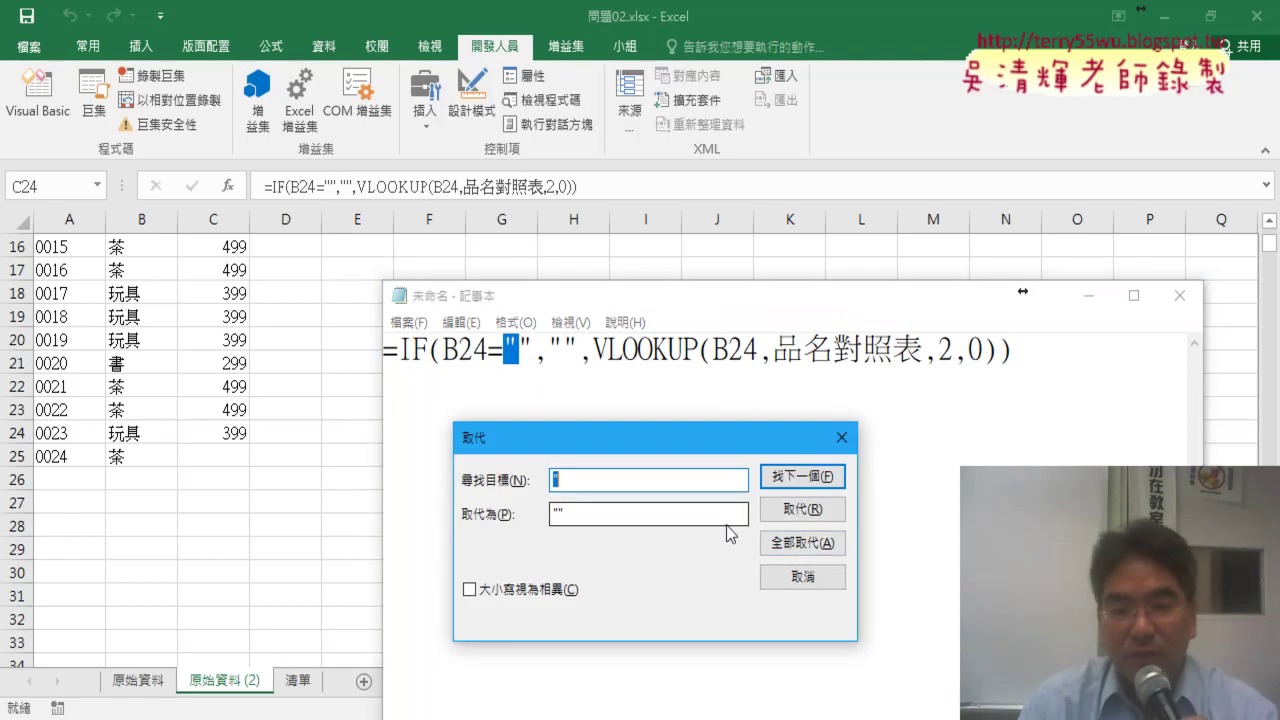
left_click(803, 543)
left_click(795, 578)
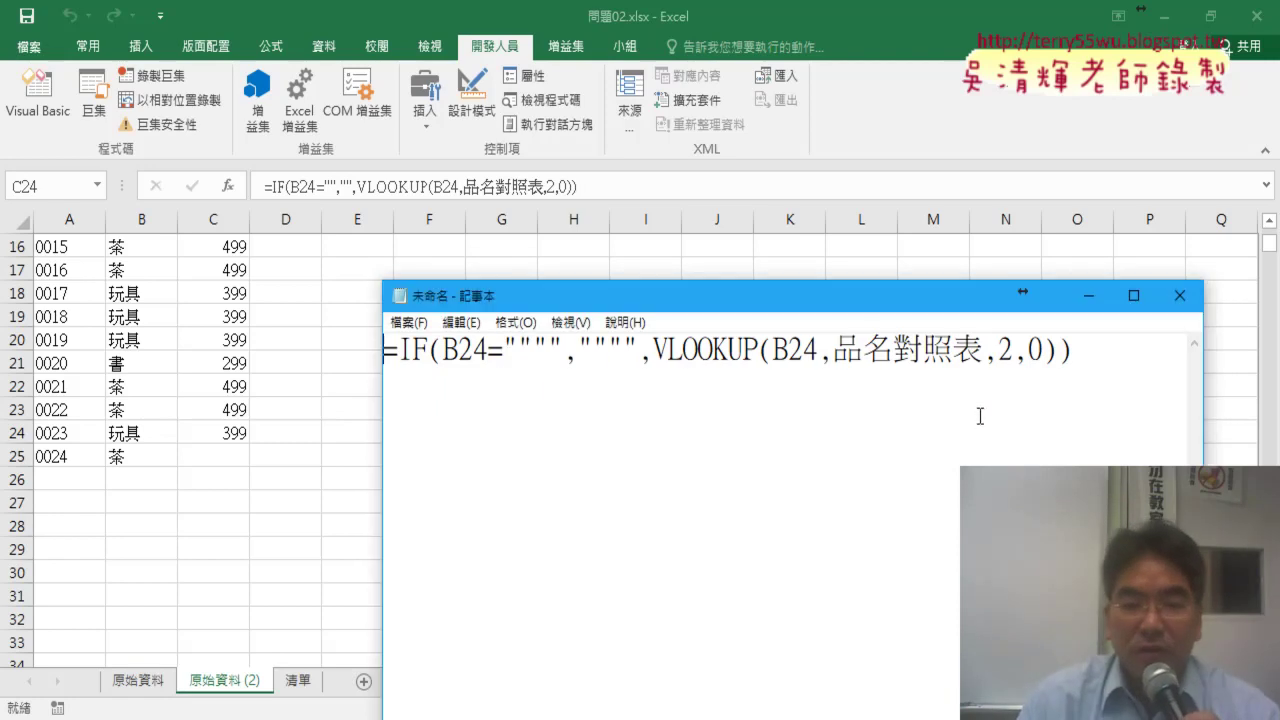
key("ctrl+a")
right_click(526, 350)
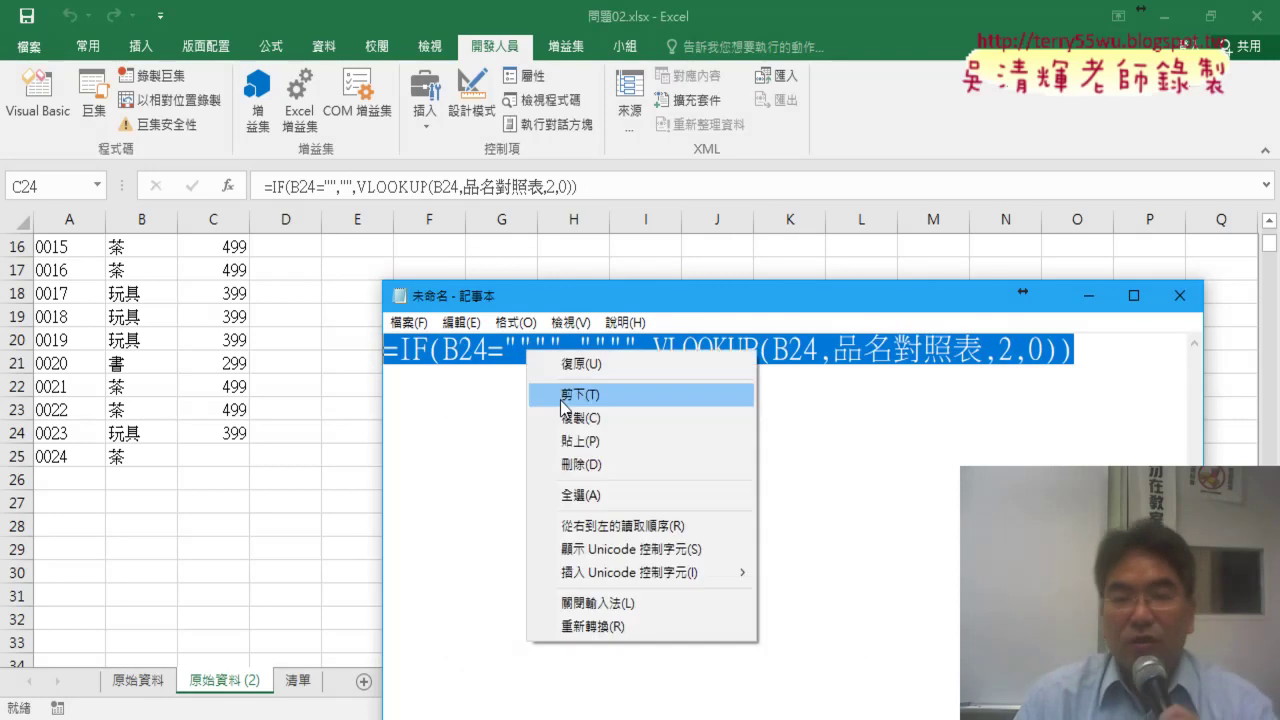
key("c")
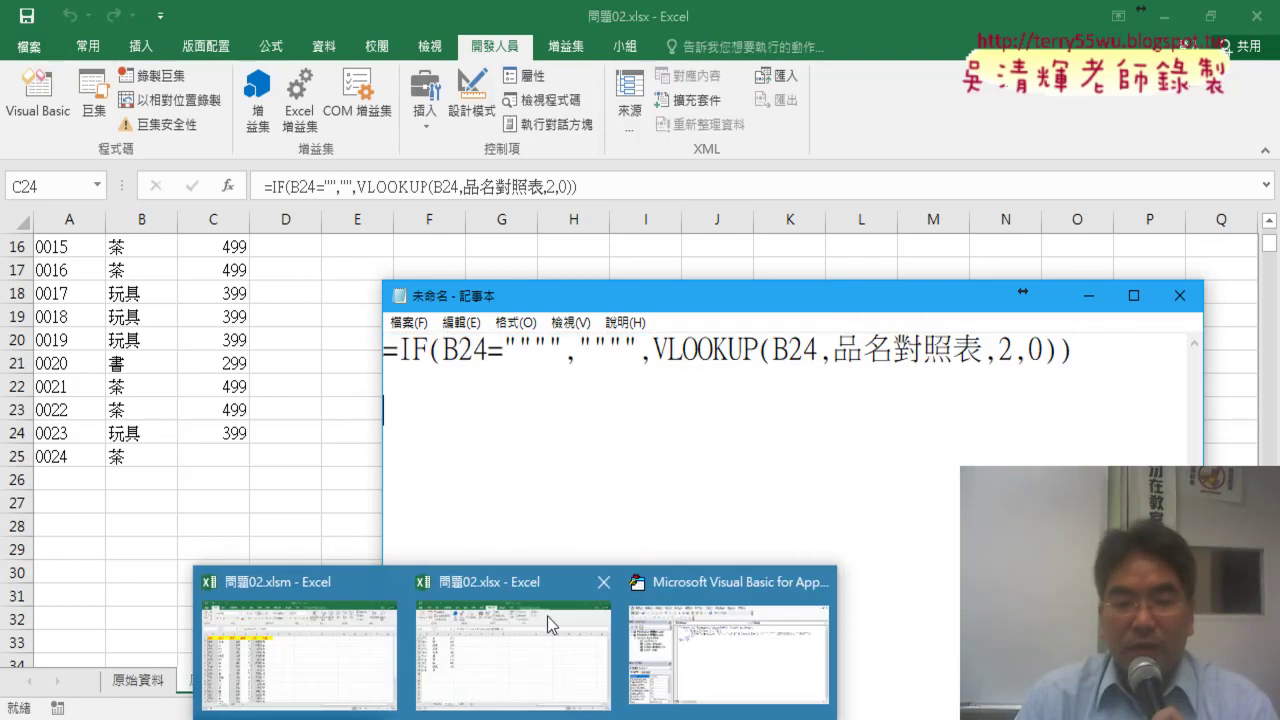
- Duplicate the Cells statement on a new line below and change its column from "A" to "C"
left_click(701, 656)
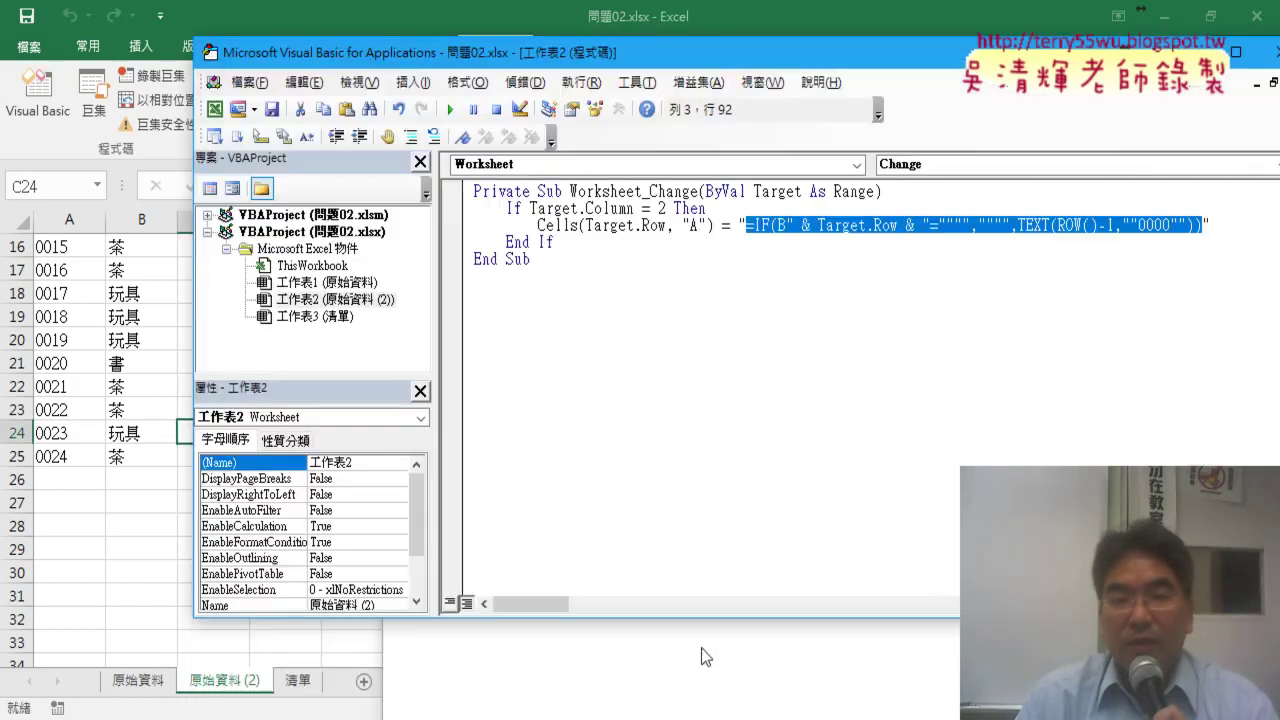
left_click_drag(538, 225, 1230, 228)
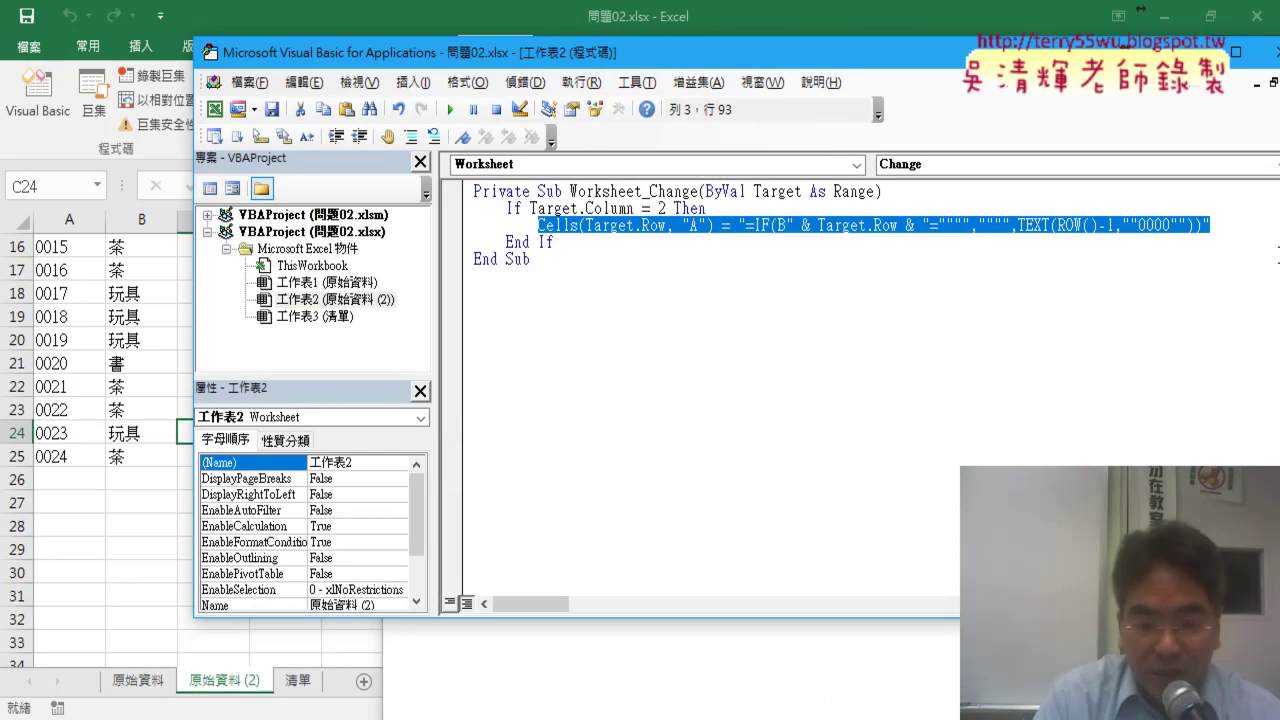
left_click(1239, 226)
key("Return")
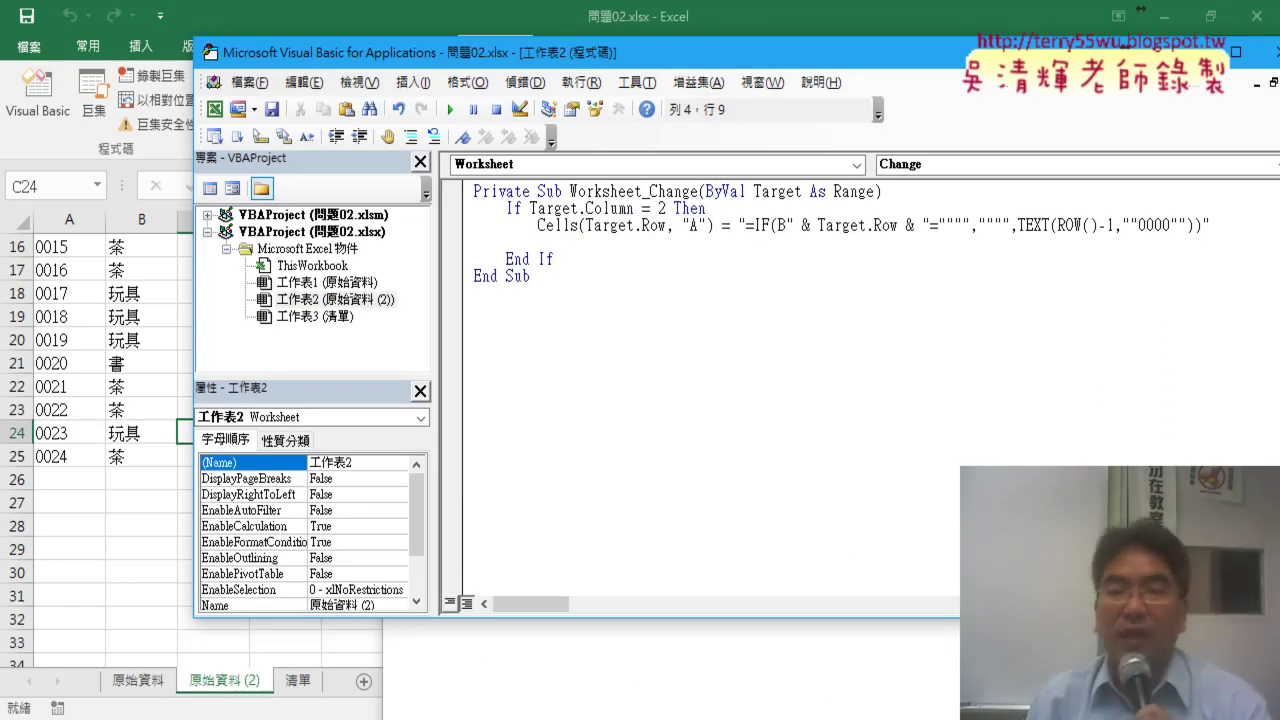
type("Cells(Target.Row, \"A\") = \"=IF(B\" & Target.Row & \"=\"\"\"\",\"\"\"\",TEXT(ROW()-1,\"\"0000\"\"))\"")
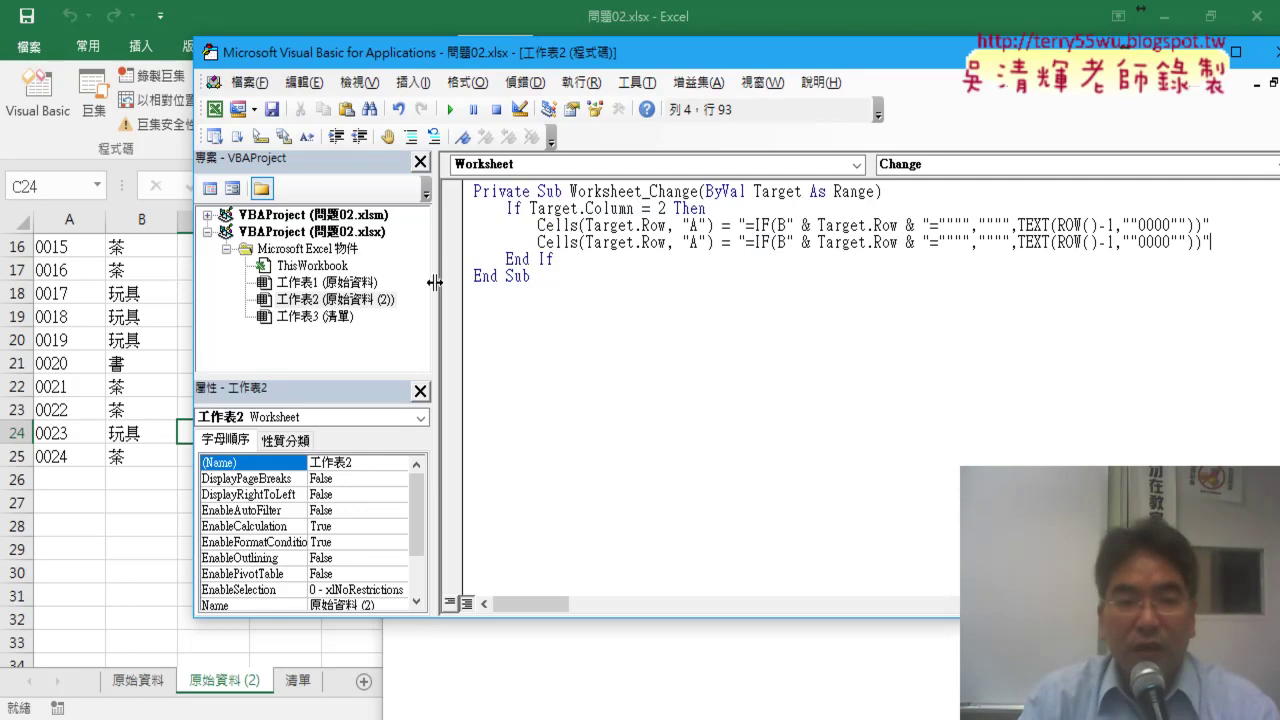
left_click_drag(442, 282, 394, 280)
left_click_drag(430, 66, 569, 60)
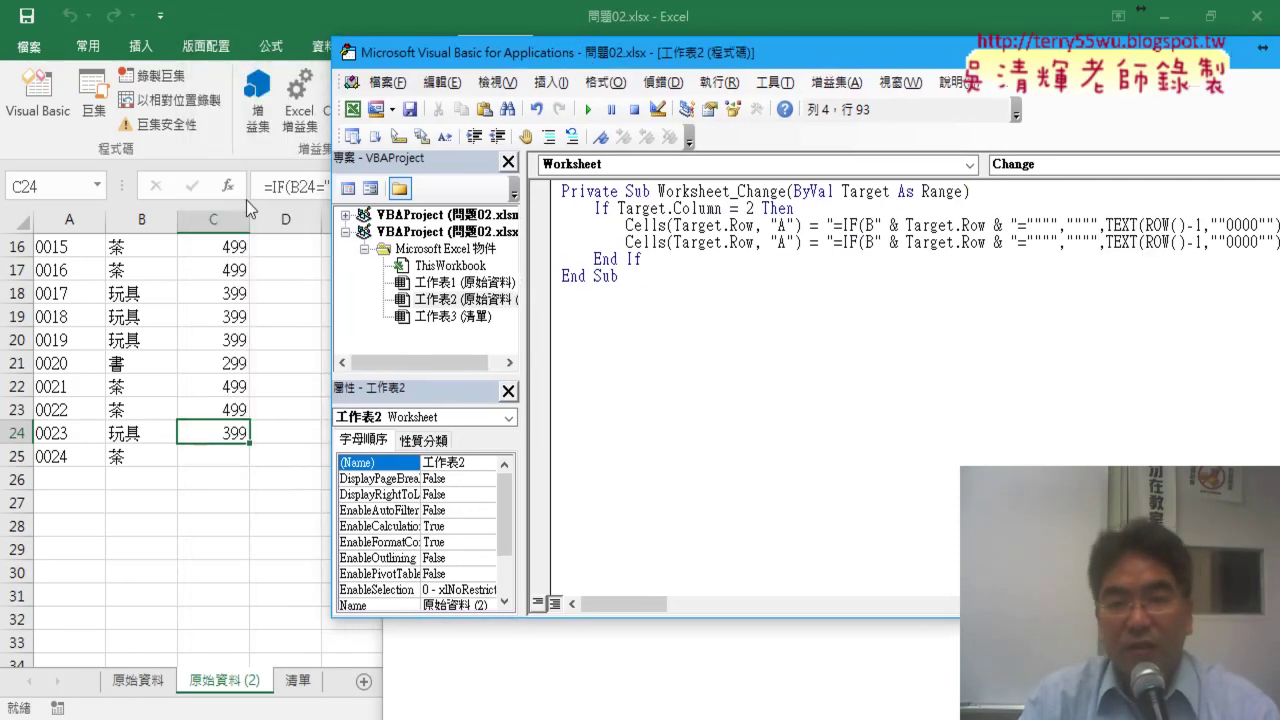
double_click(781, 242)
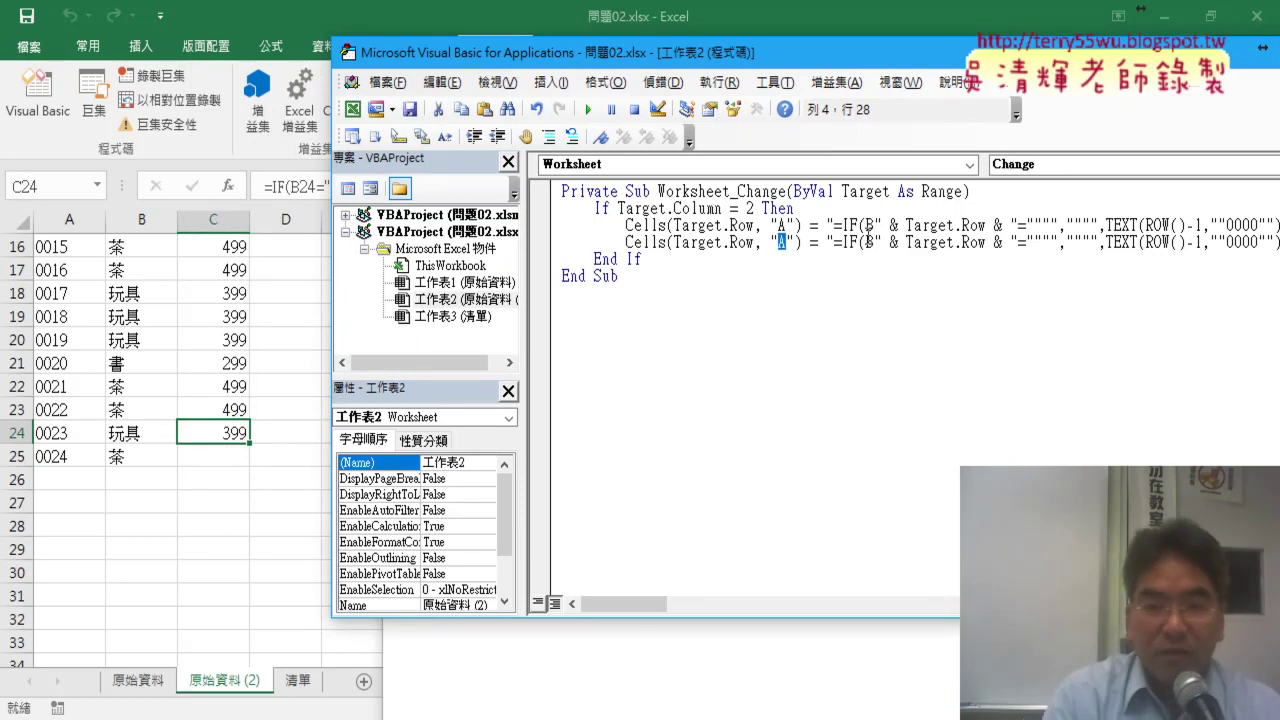
type("C")
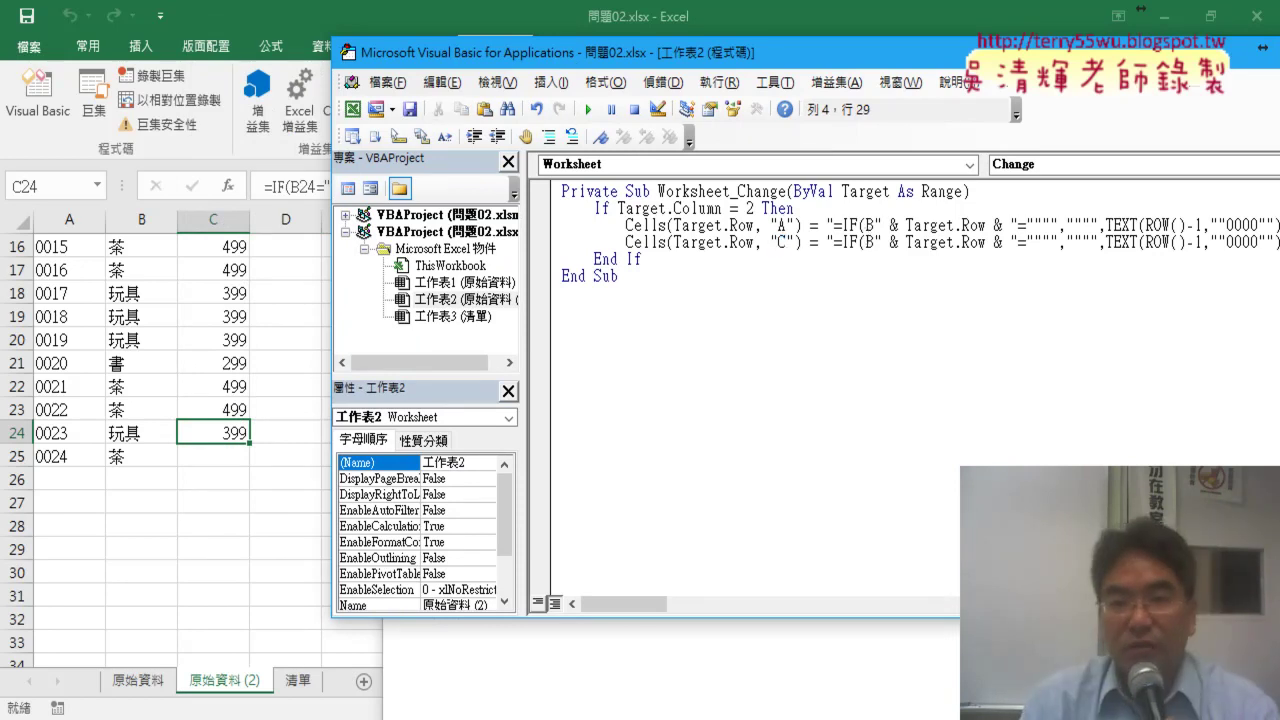
left_click_drag(776, 58, 617, 68)
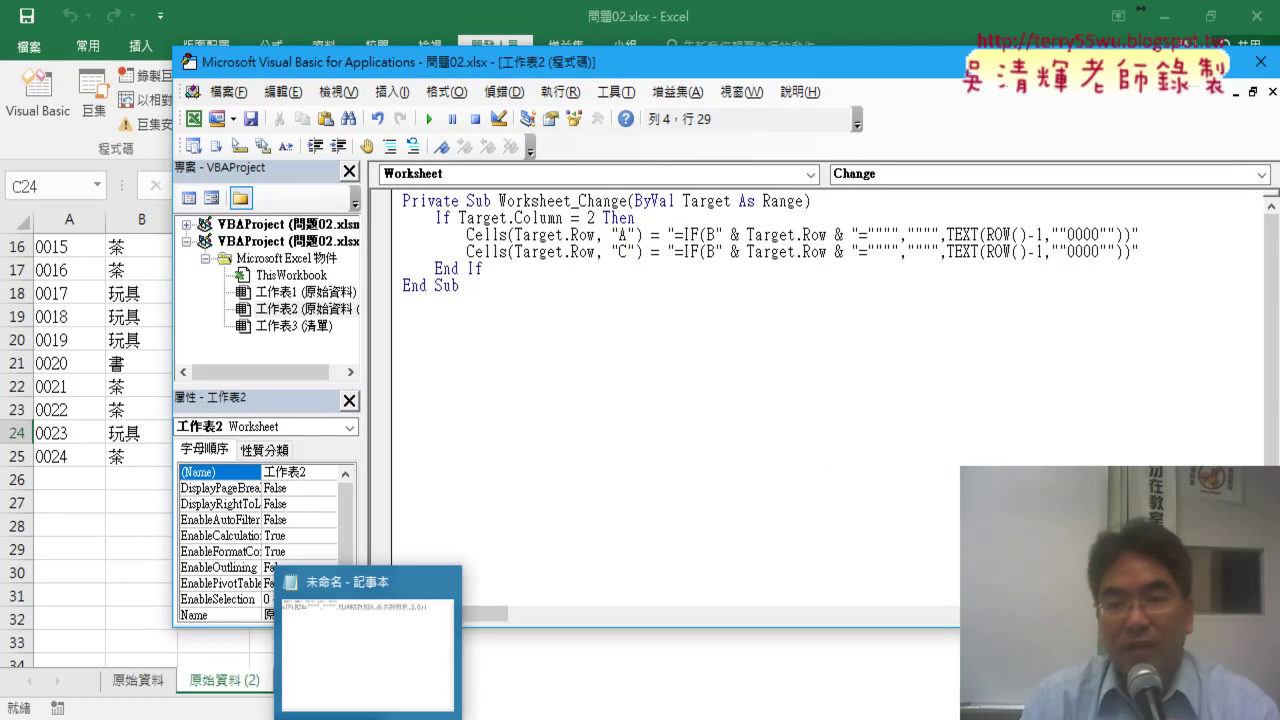
- Replace the column C line's formula string with the escaped VLOOKUP formula copied from Notepad
mouse_move(674, 252)
left_mouse_down()
mouse_move(963, 234)
mouse_move(1133, 252)
left_mouse_up()
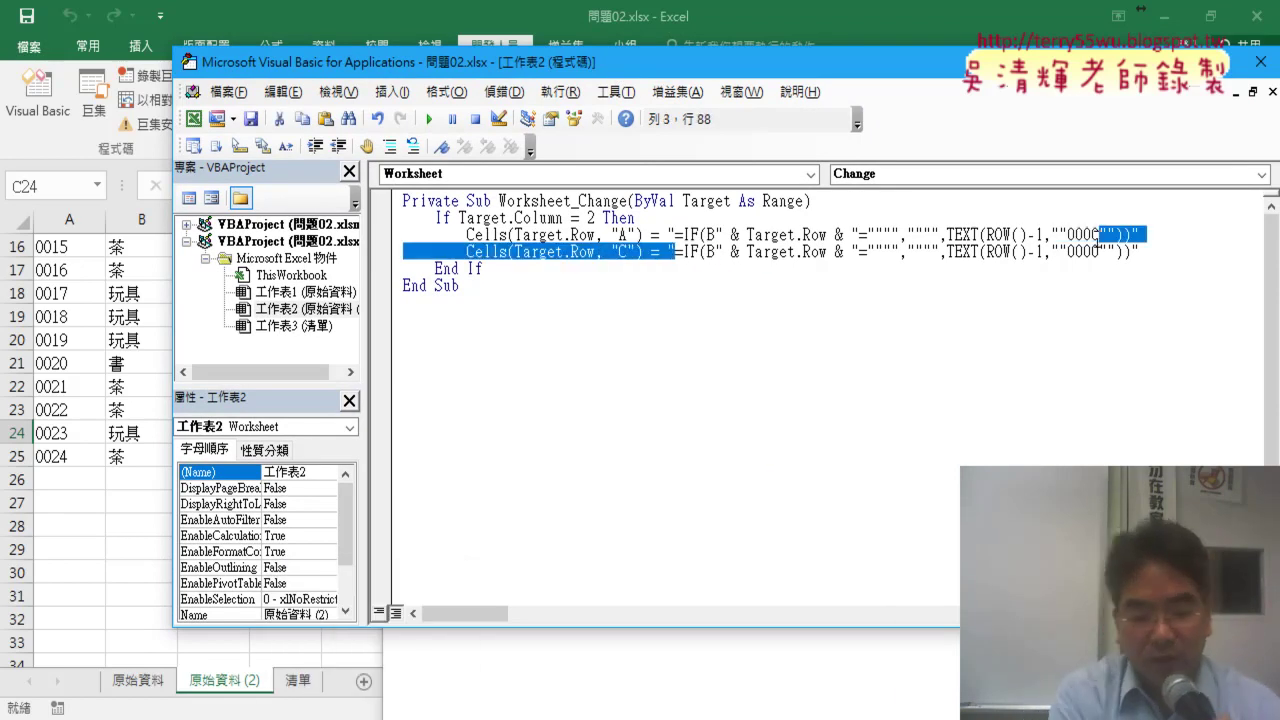
type("Cells(Target.Row, \"A\") = \"=IF(B\" & Target.Row & \"=\"\"\"\",\"\"\"\",TEXT(ROW()-1,\"\"0000\"\"))\"")
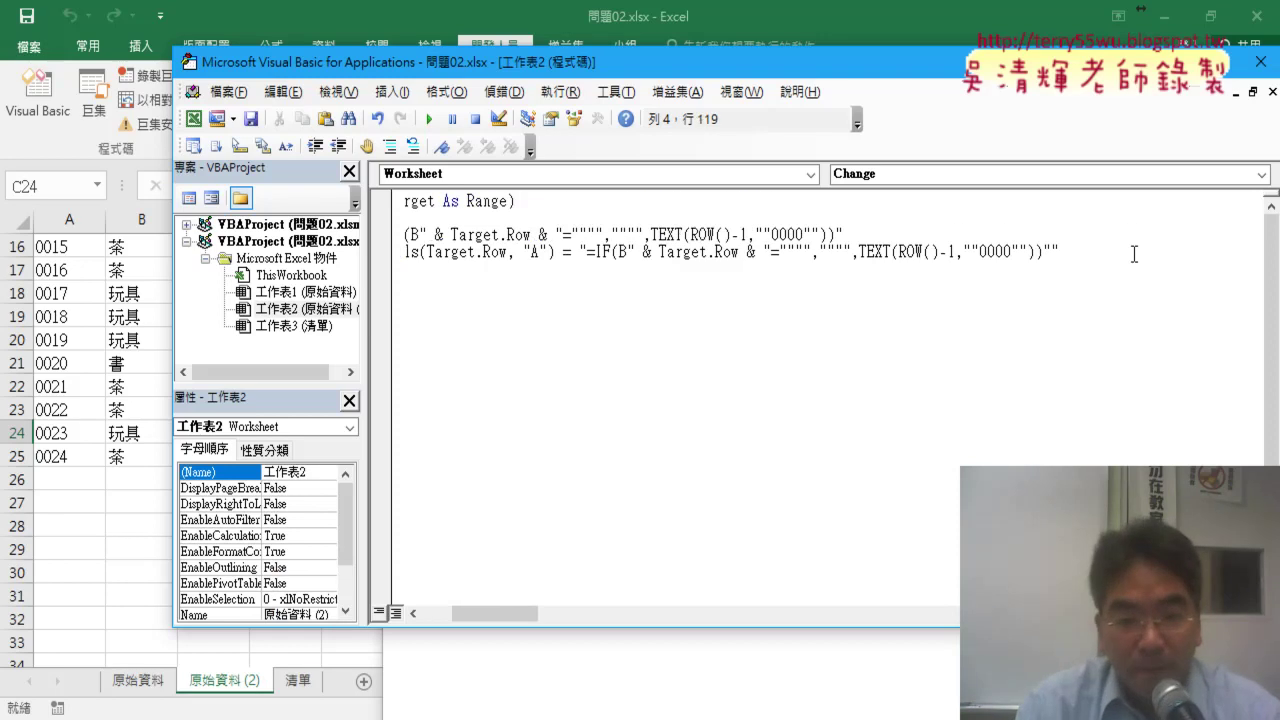
left_click_drag(465, 618, 446, 618)
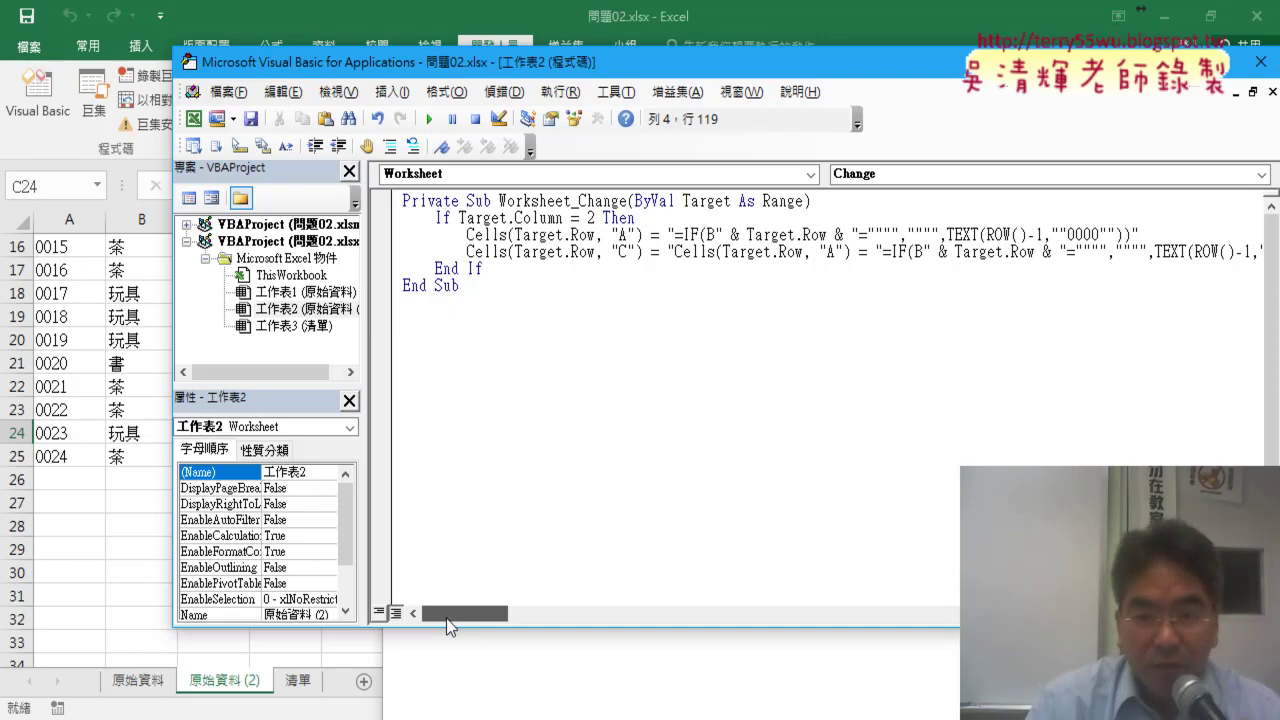
key("ctrl+z")
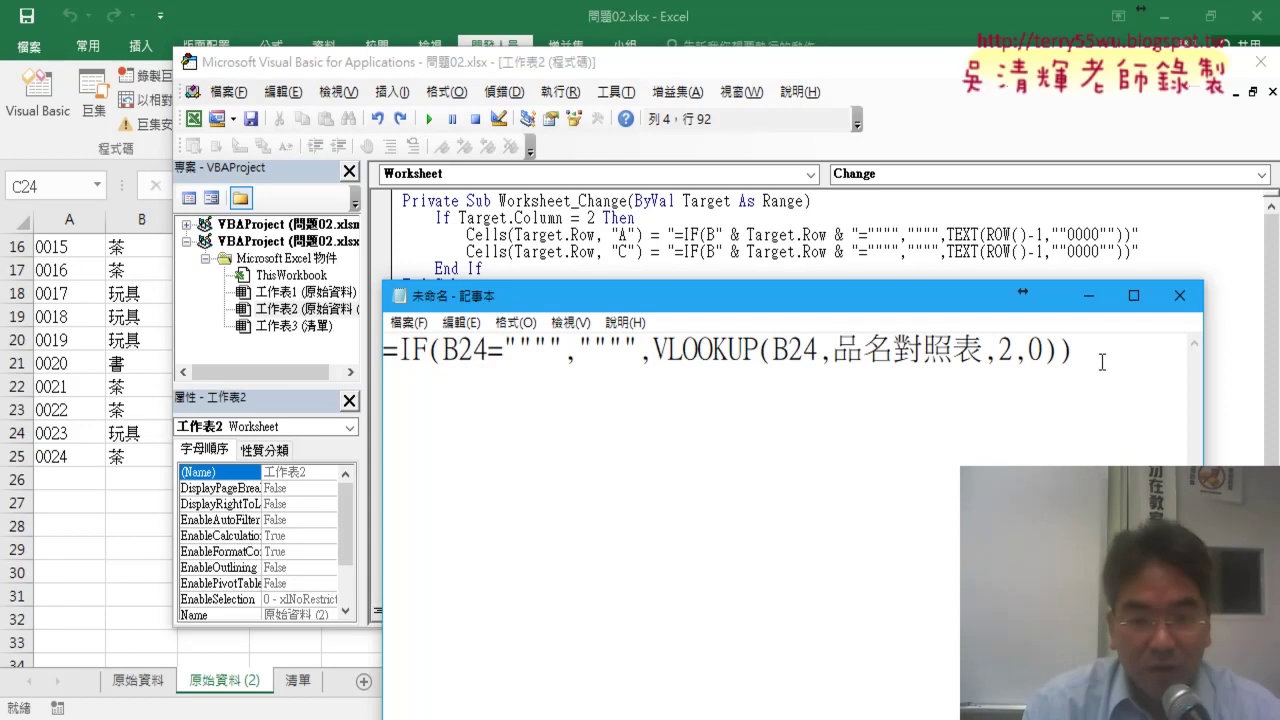
left_click_drag(1102, 362, 347, 351)
right_click(612, 368)
left_click(666, 431)
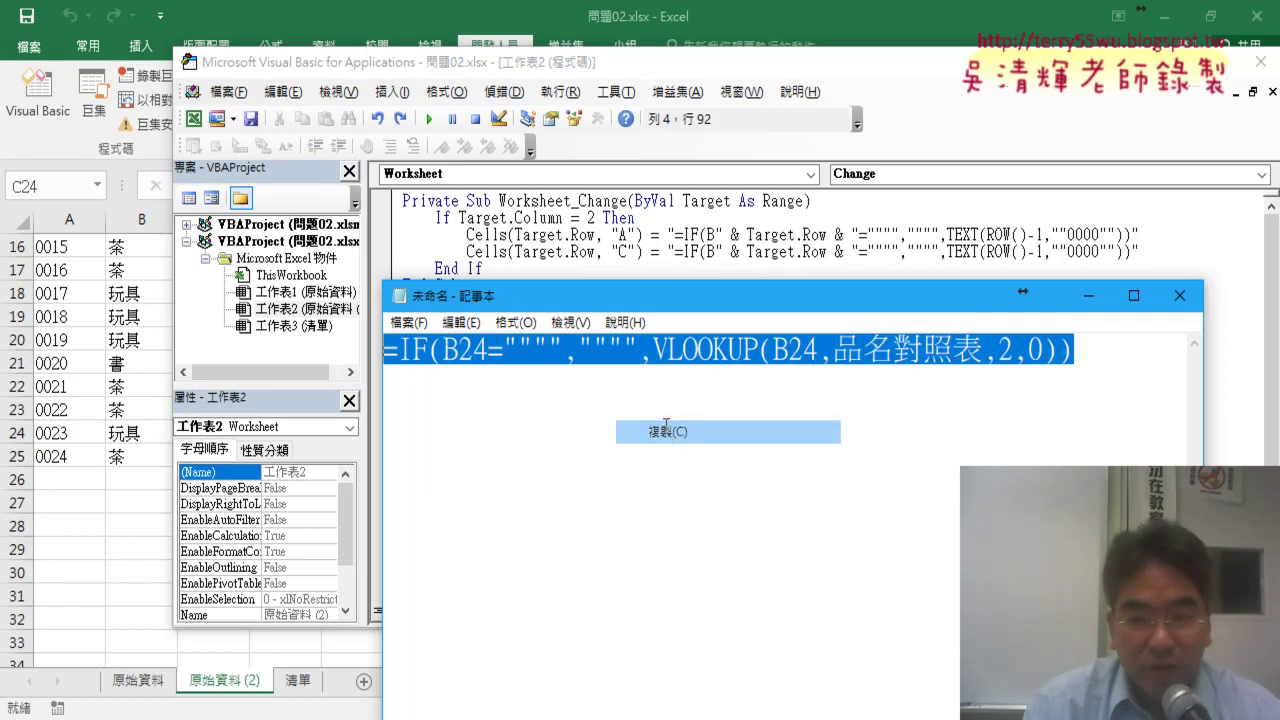
left_click(710, 268)
right_click(743, 258)
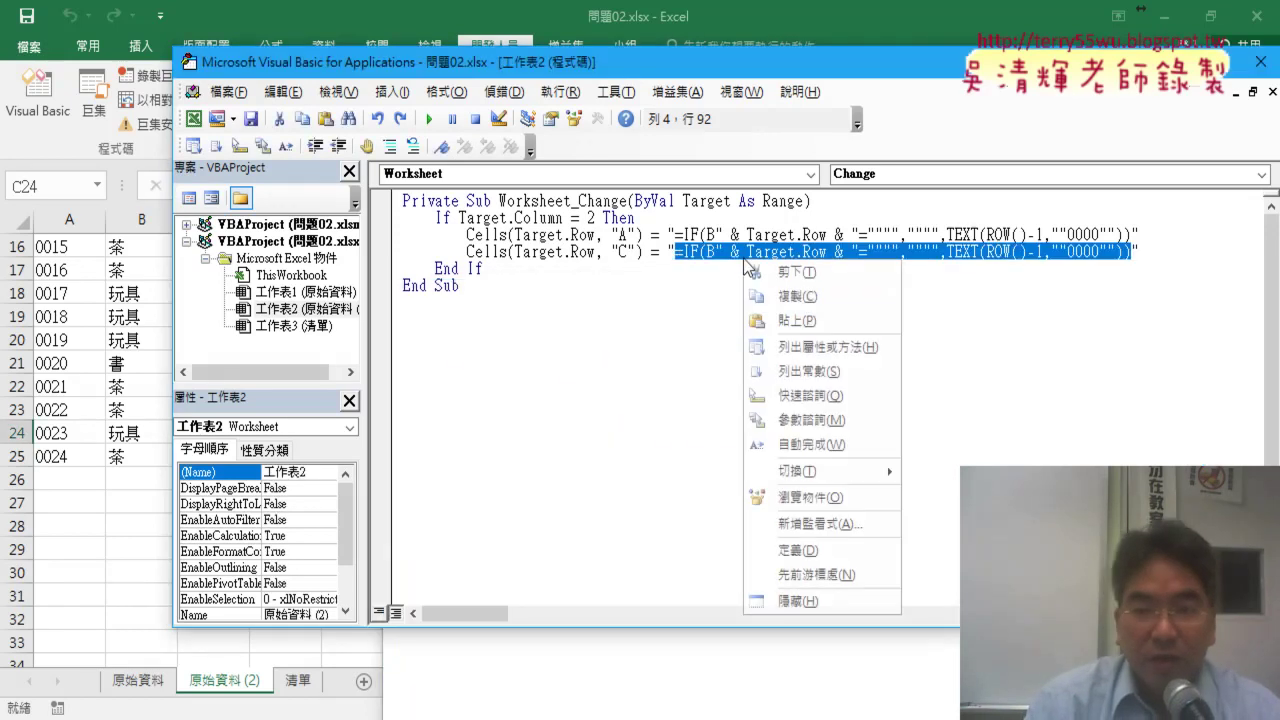
left_click(782, 318)
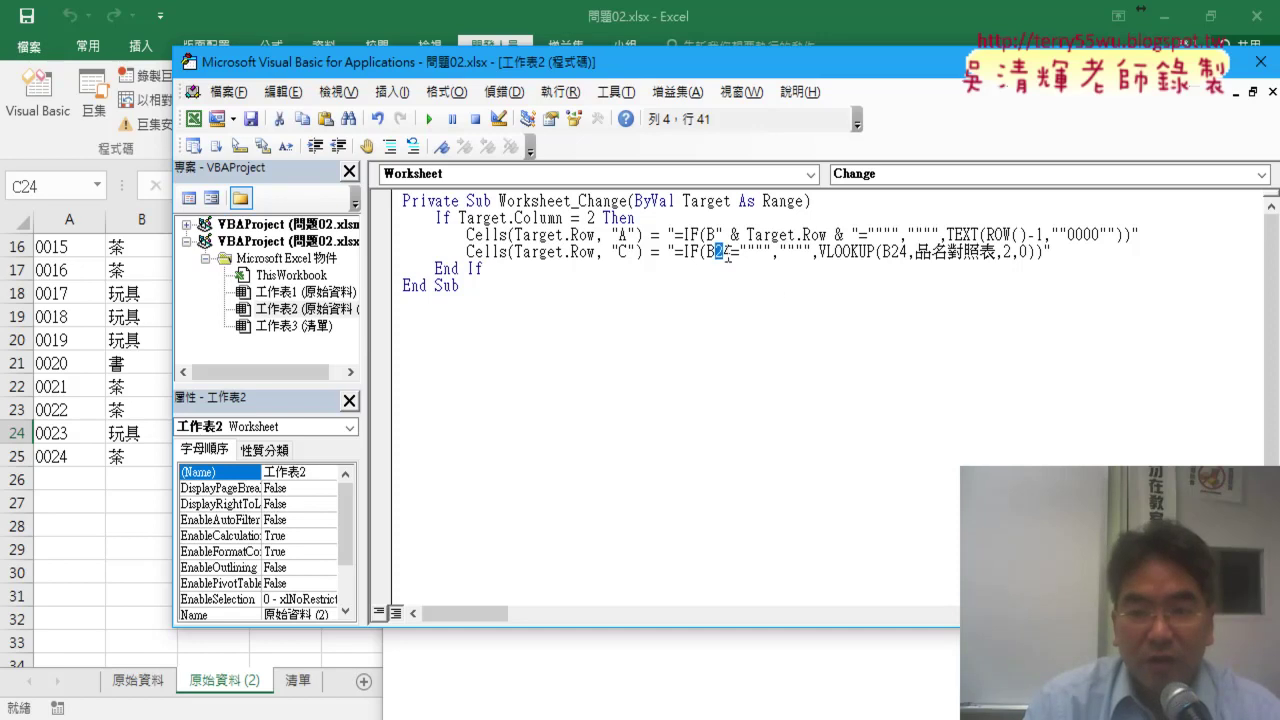
- Replace both hard-coded 24 row numbers in the column C formula with " & Target.Row & "
left_click_drag(892, 252, 906, 252)
left_click_drag(716, 252, 724, 252)
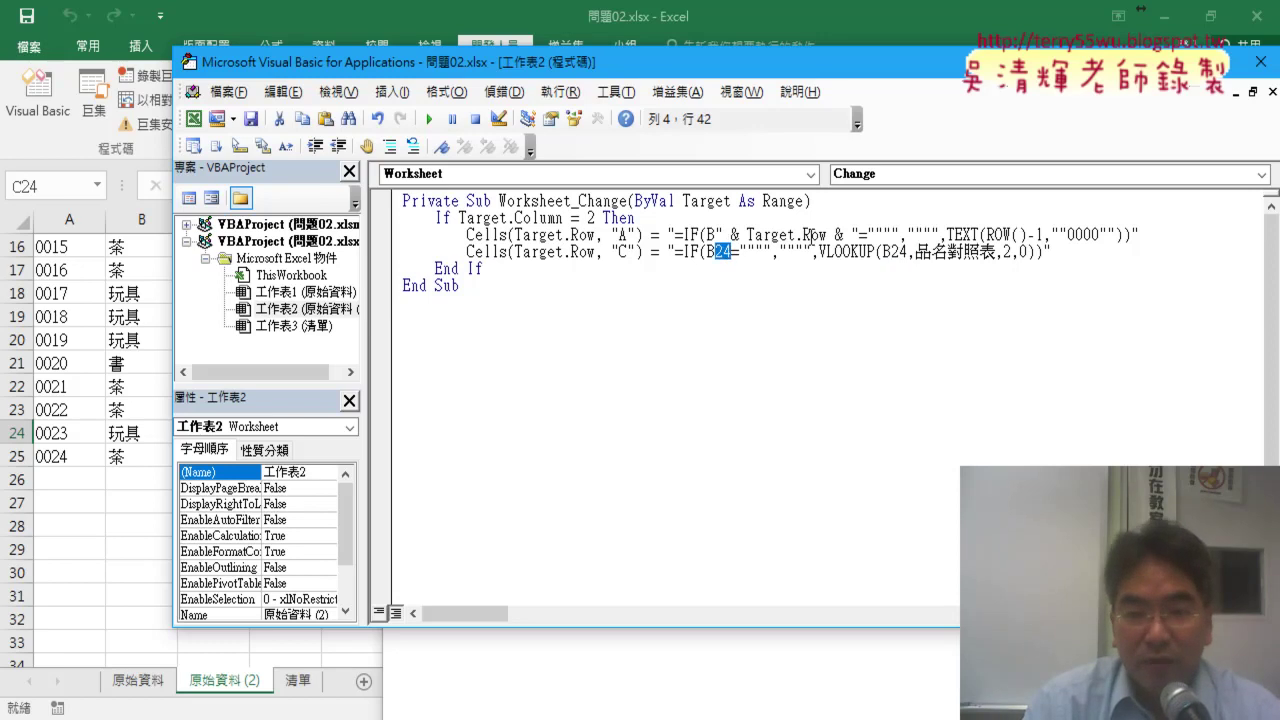
left_click_drag(714, 234, 852, 234)
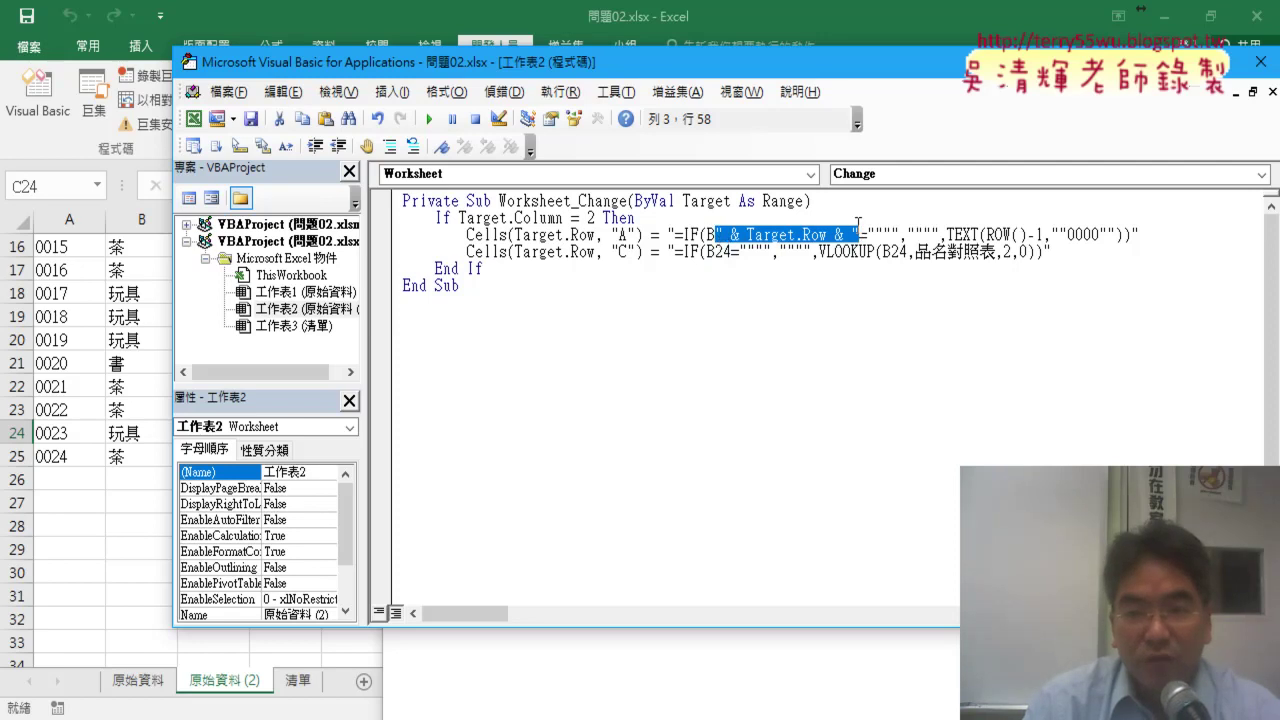
right_click(806, 240)
left_click(840, 271)
left_click(728, 252)
right_click(722, 258)
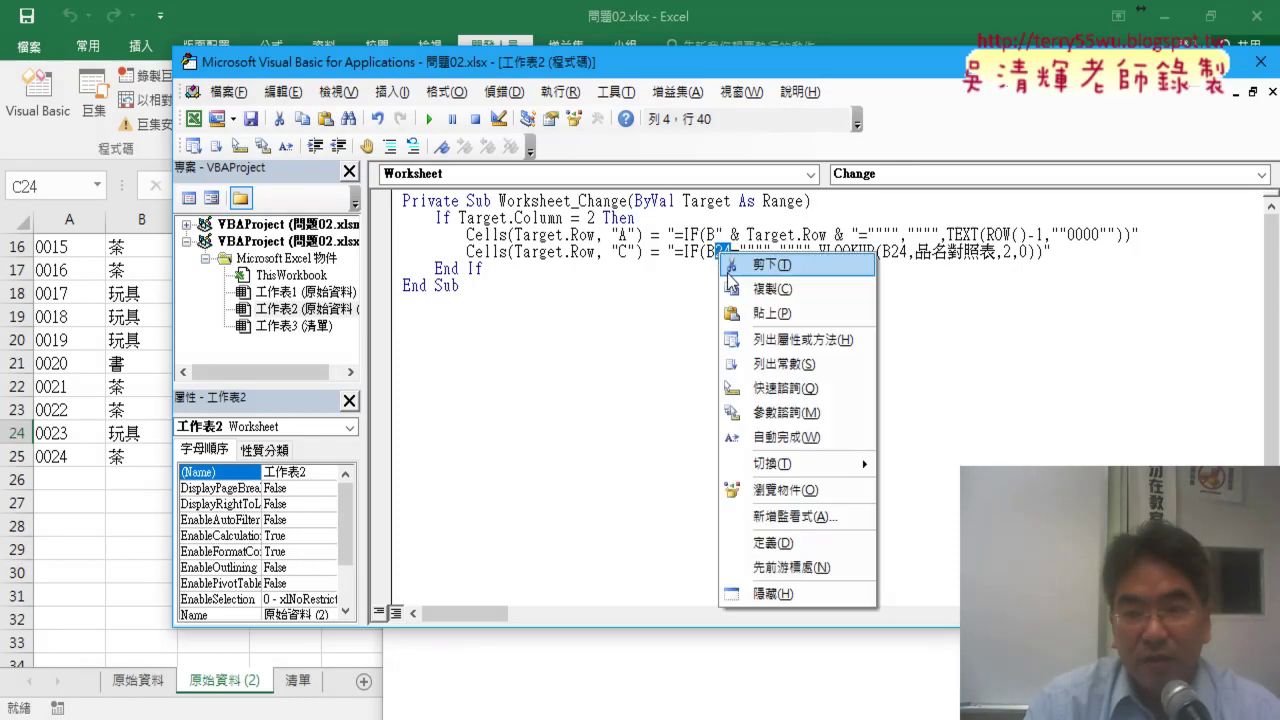
left_click(880, 296)
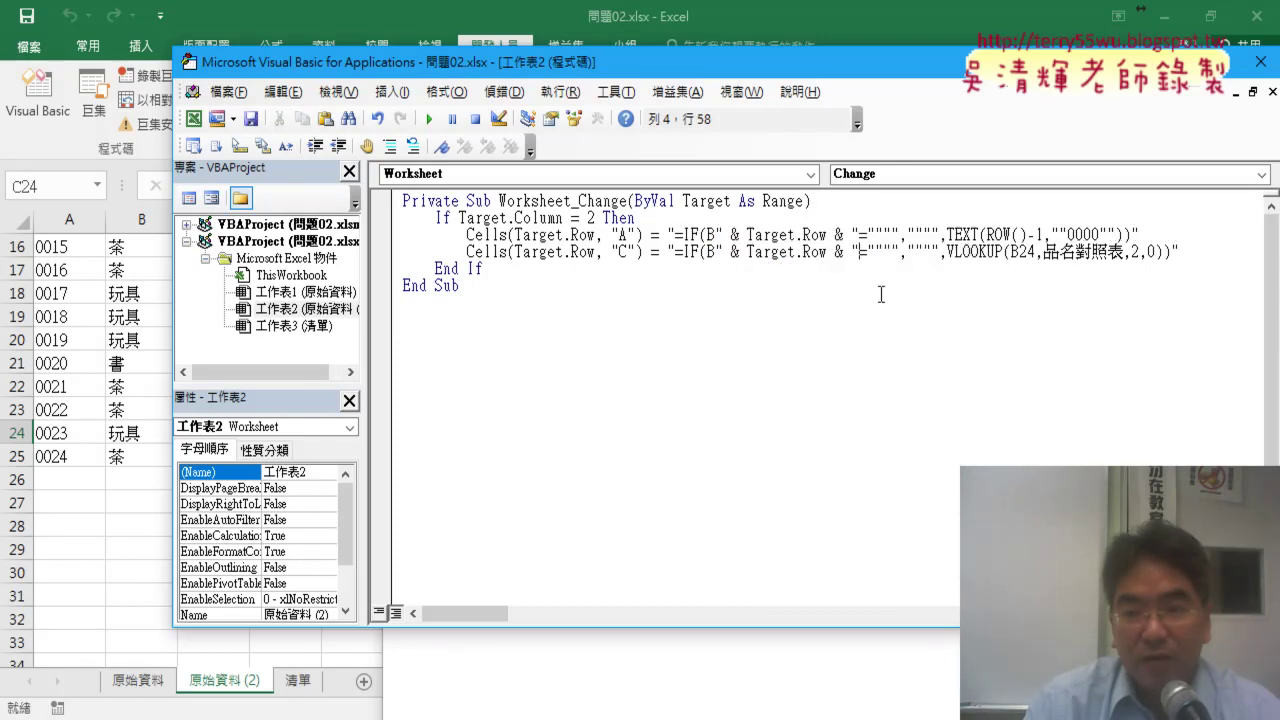
right_click(1026, 249)
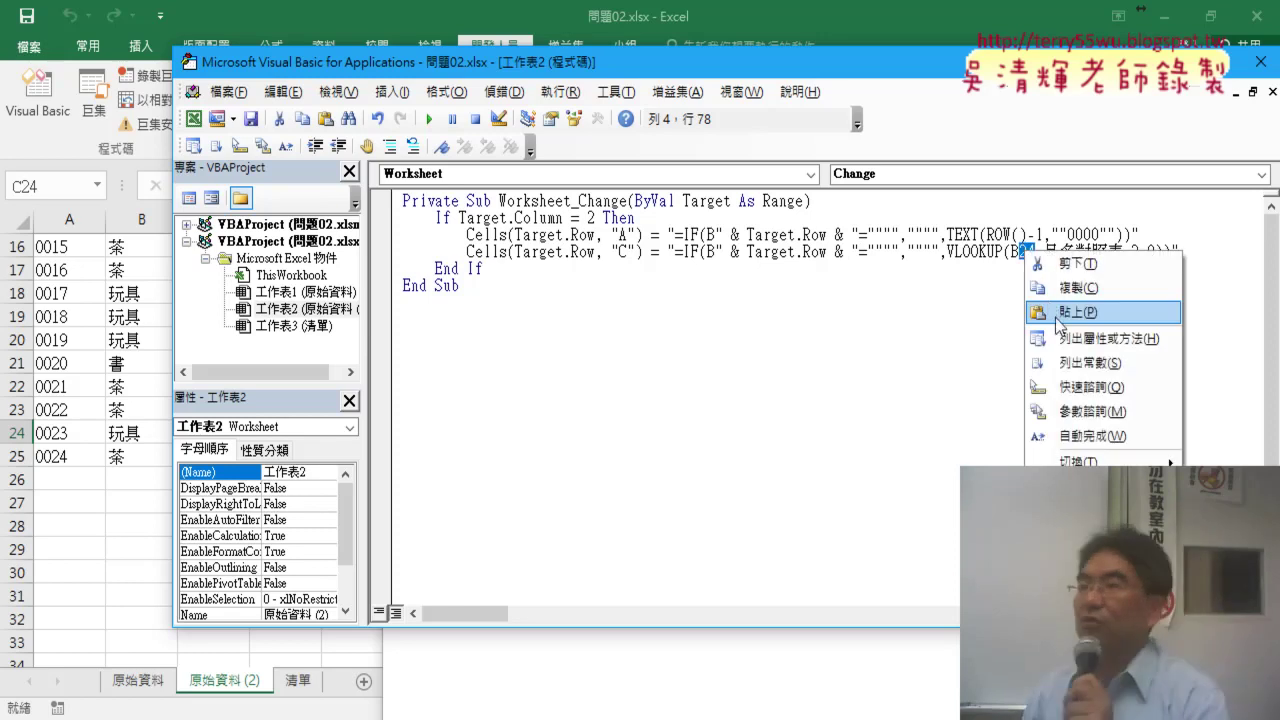
left_click(1110, 313)
left_click(1024, 347)
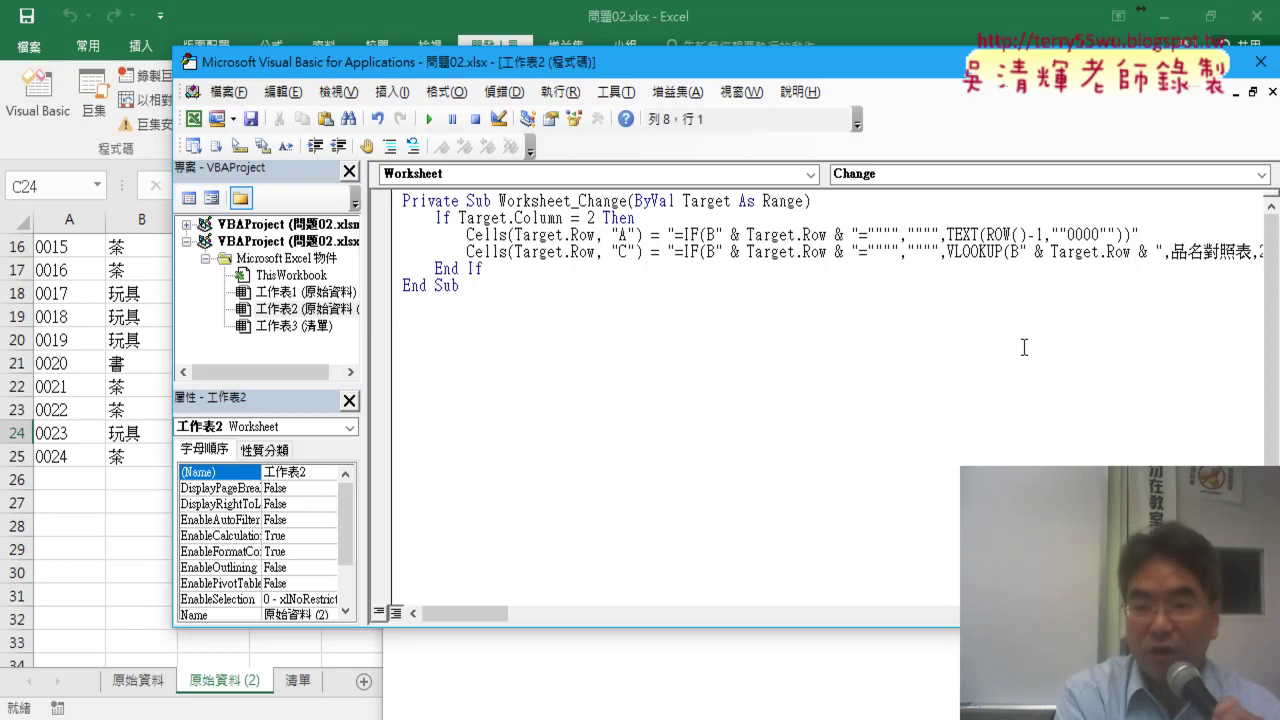
key("ctrl+z")
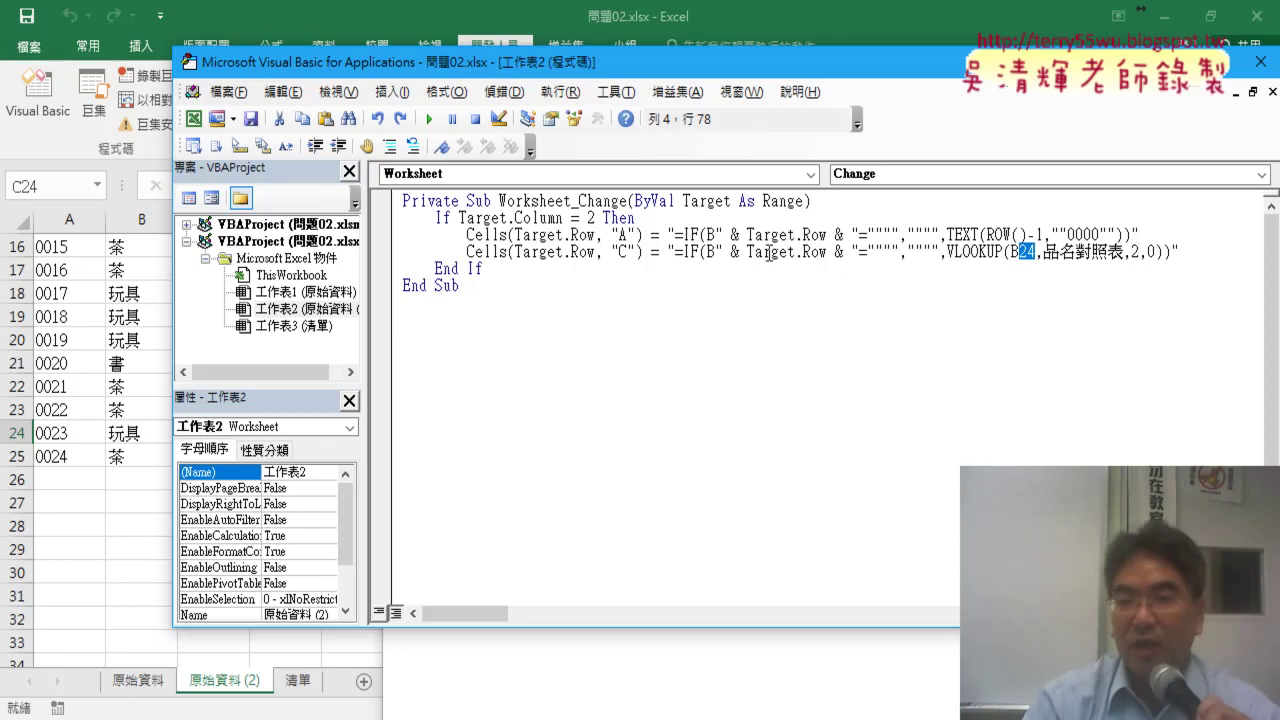
key("ctrl+v")
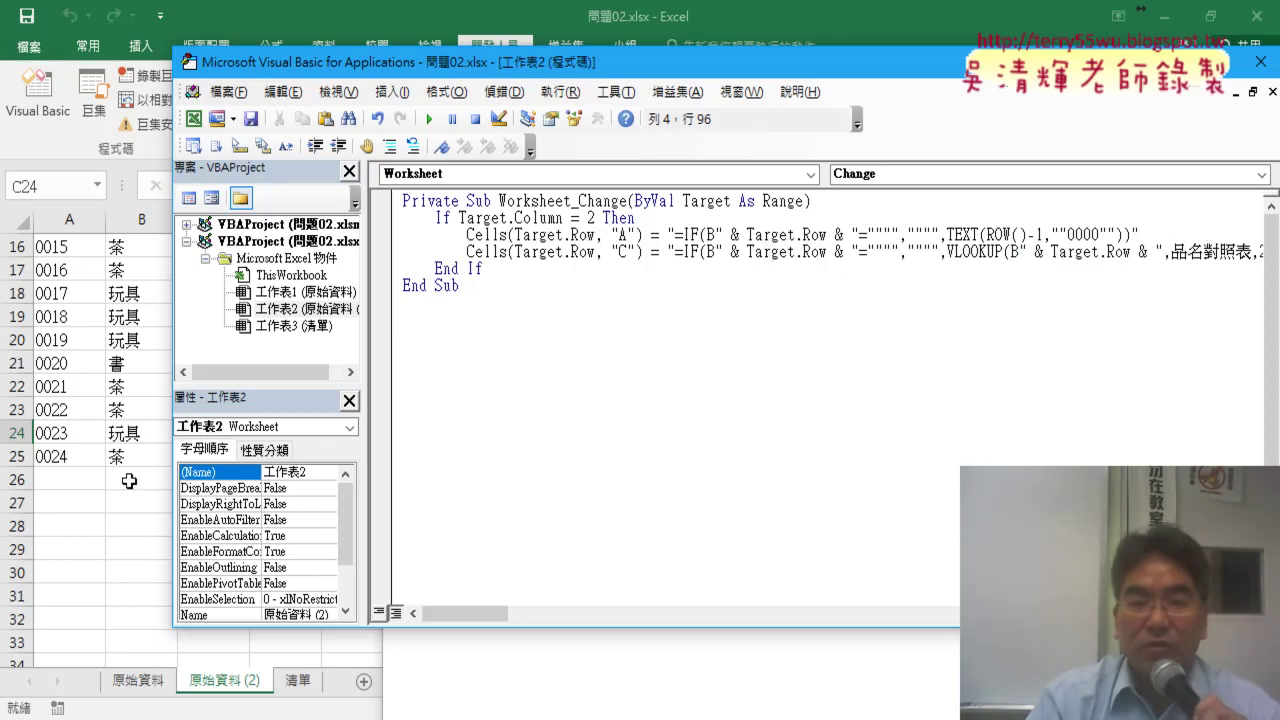
- Set a breakpoint on the column check If line and pick 玩具 in cell B26
left_click_drag(364, 314, 306, 300)
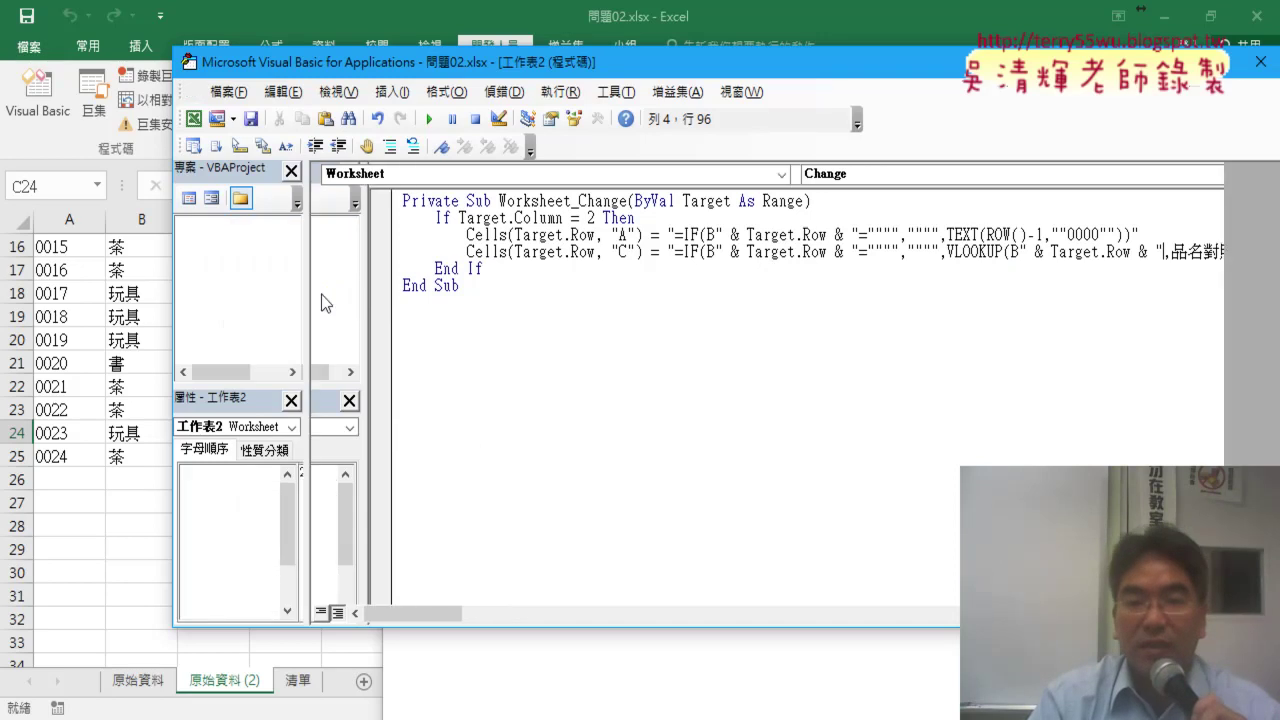
left_click_drag(509, 61, 702, 67)
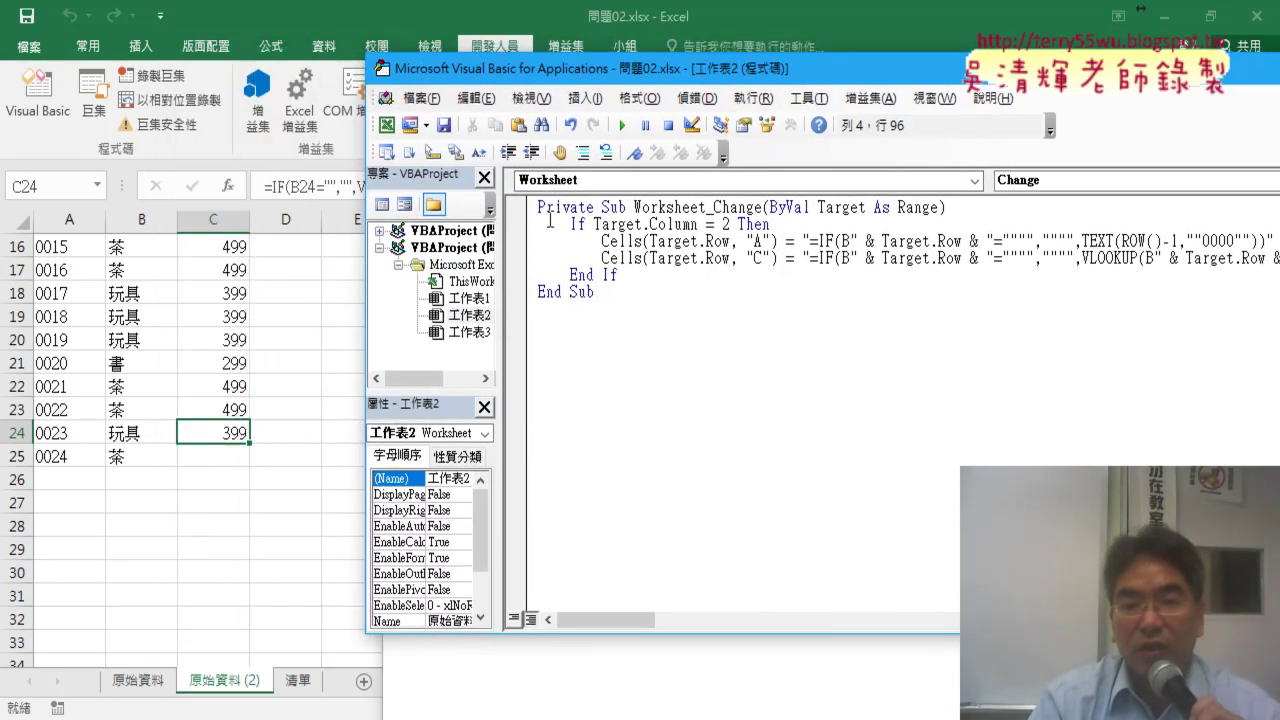
left_click(516, 226)
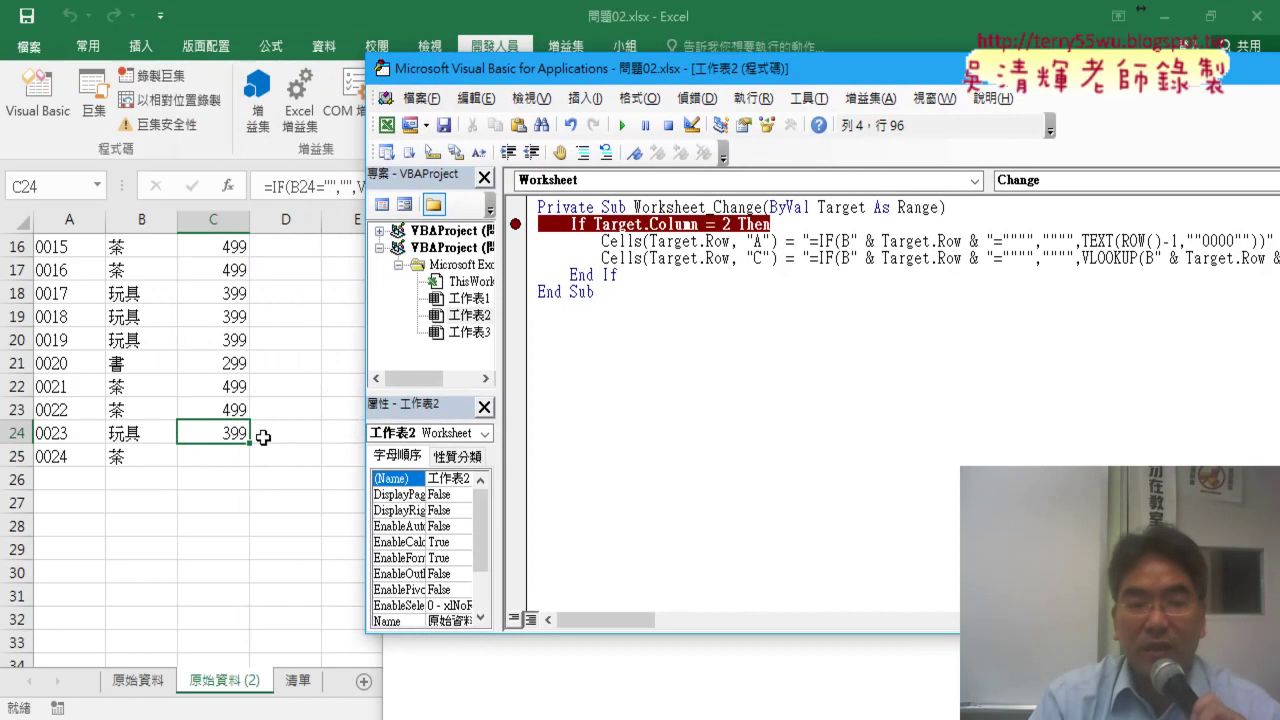
left_click(140, 483)
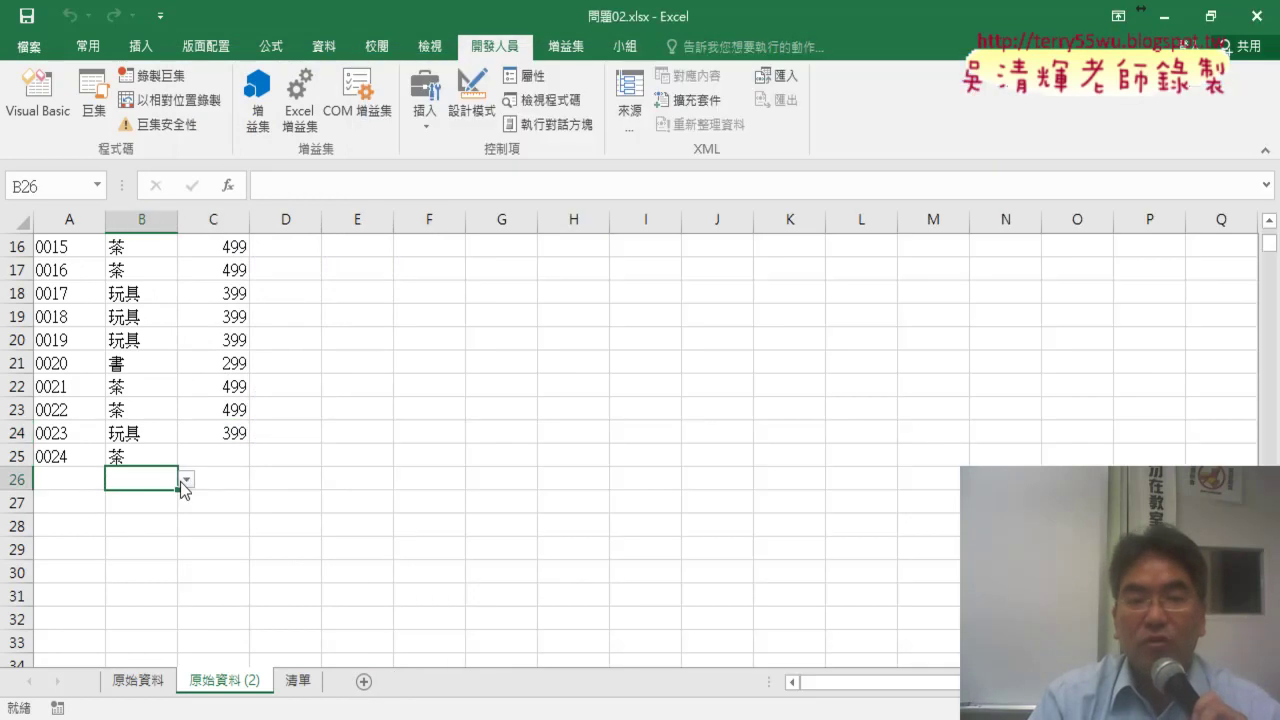
left_click(185, 482)
left_click(167, 503)
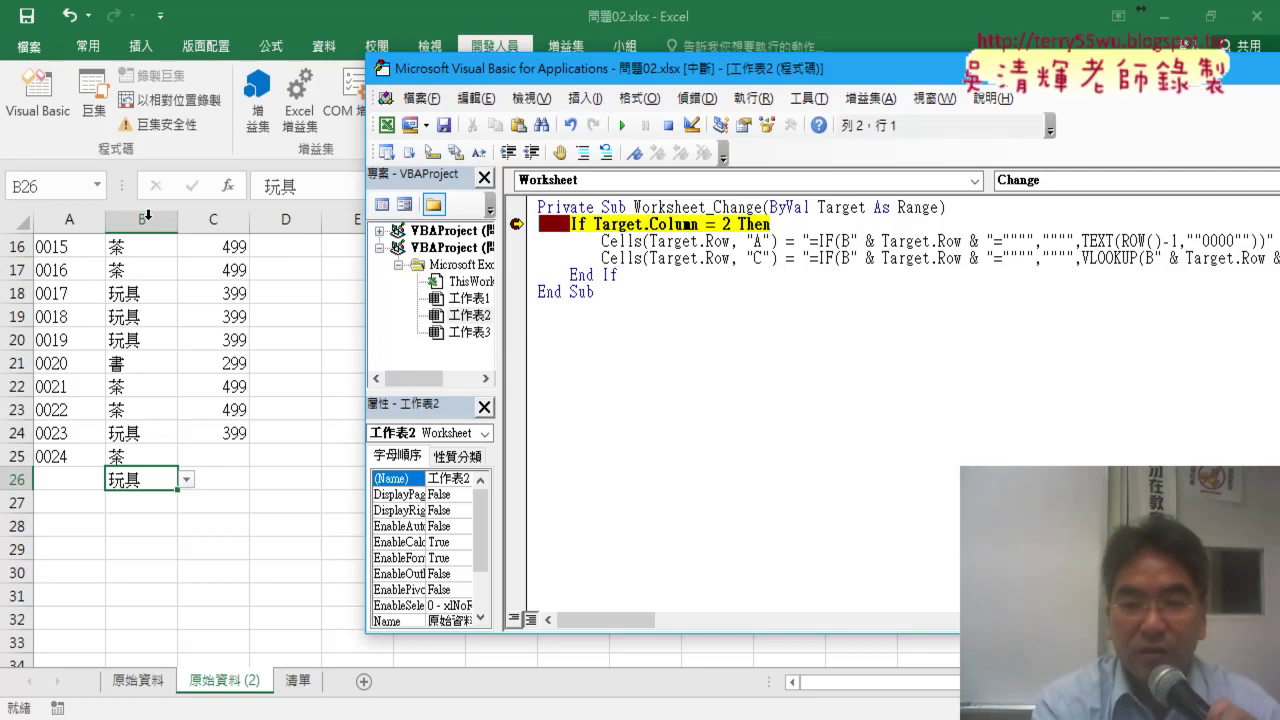
- Step through the macro with F8 until row 26 shows 0025 and 399, then clear the breakpoint
key("F8")
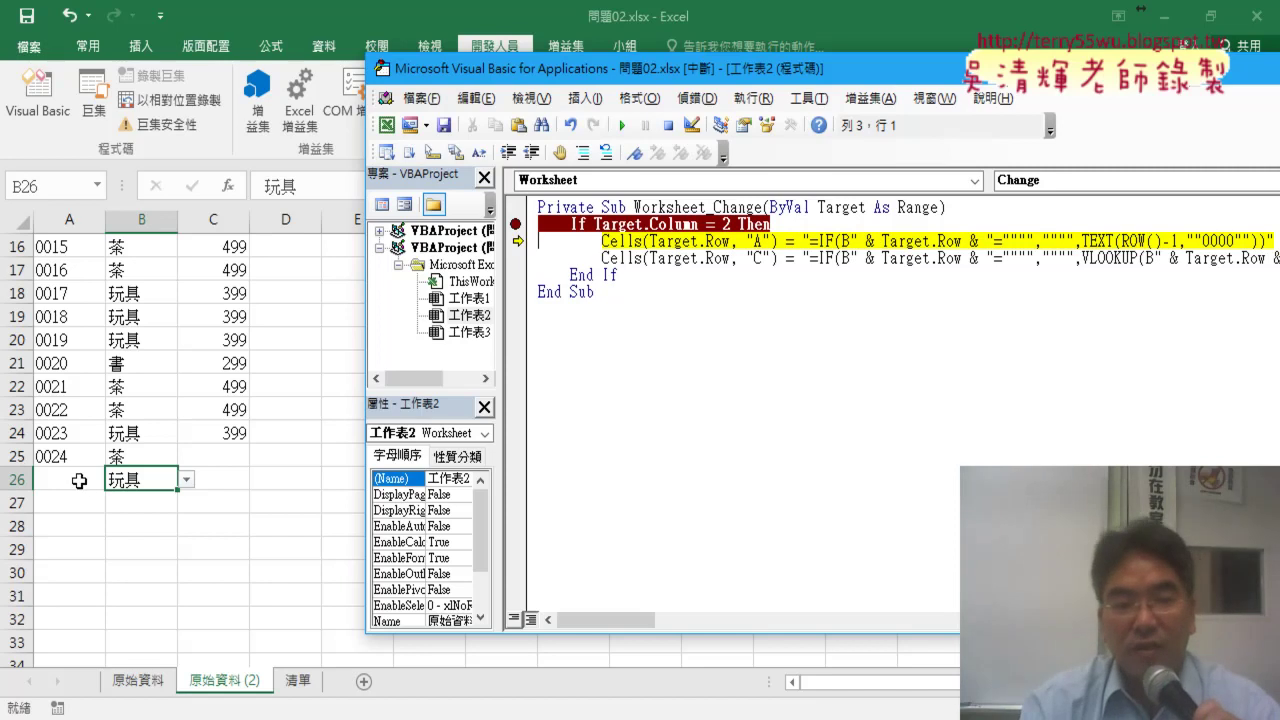
key("F8")
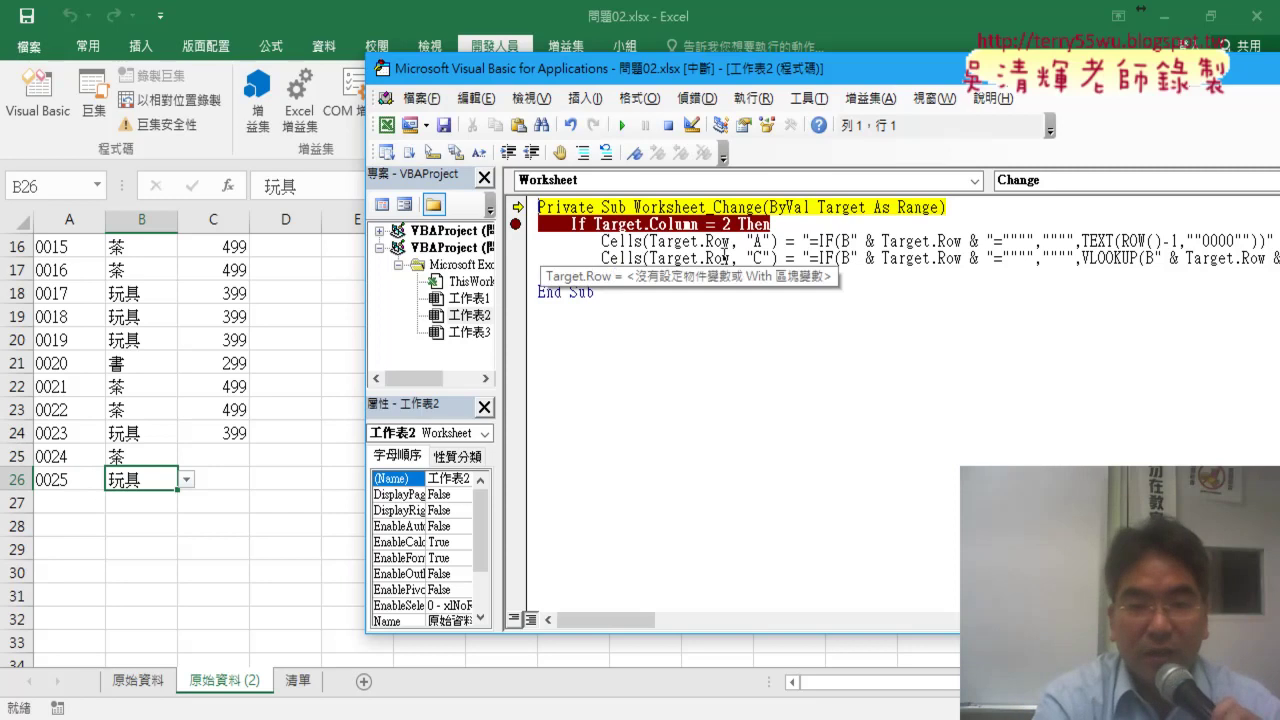
key("F8")
key("F8")
key("Up")
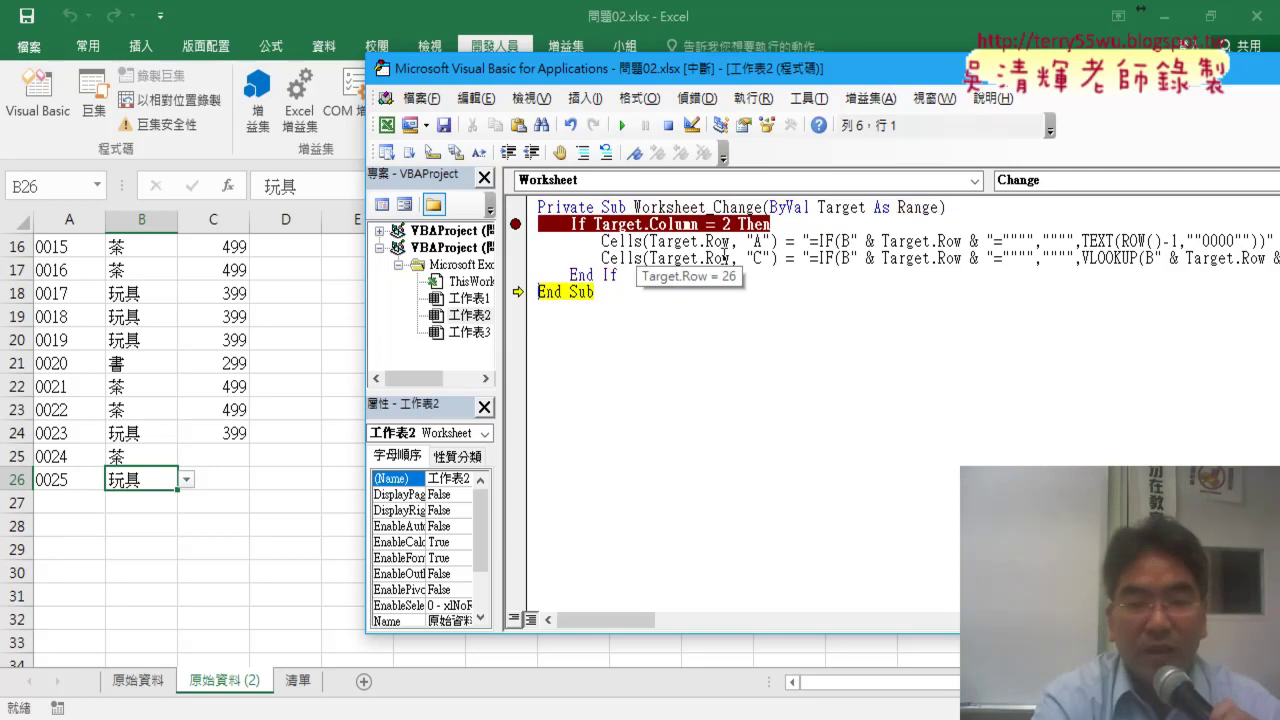
key("ctrl+F9")
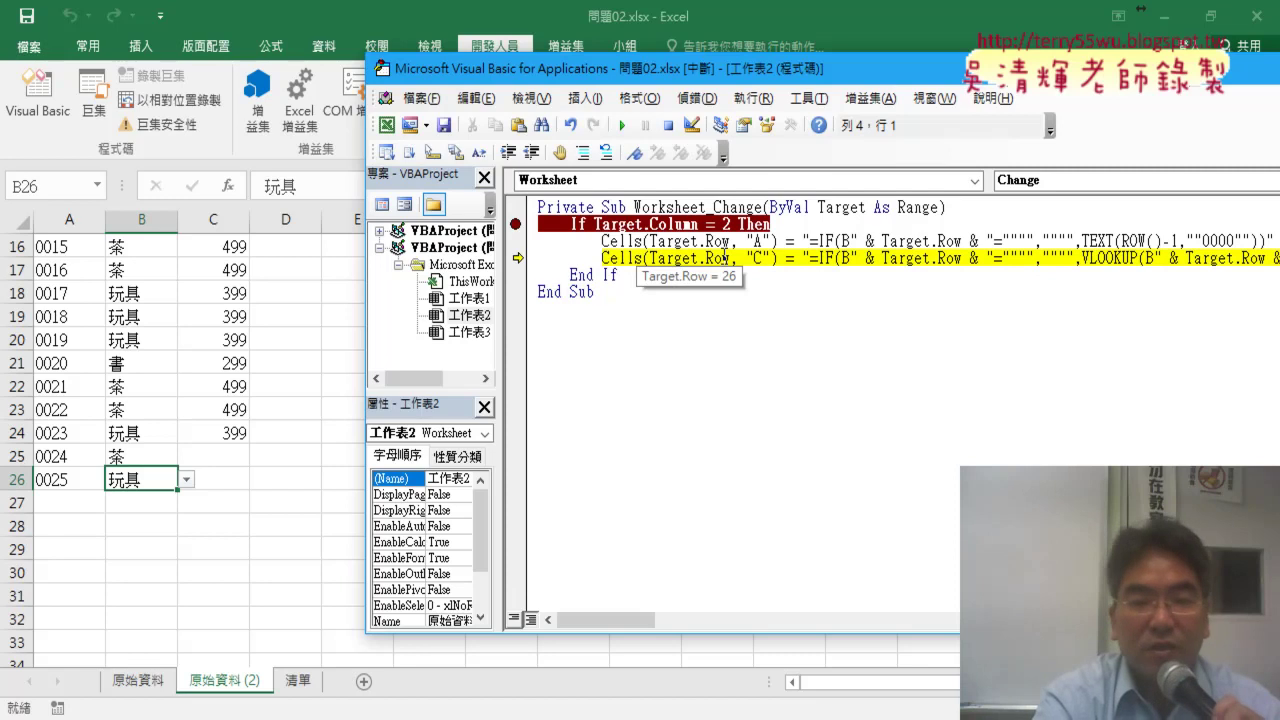
key("F8")
key("F8")
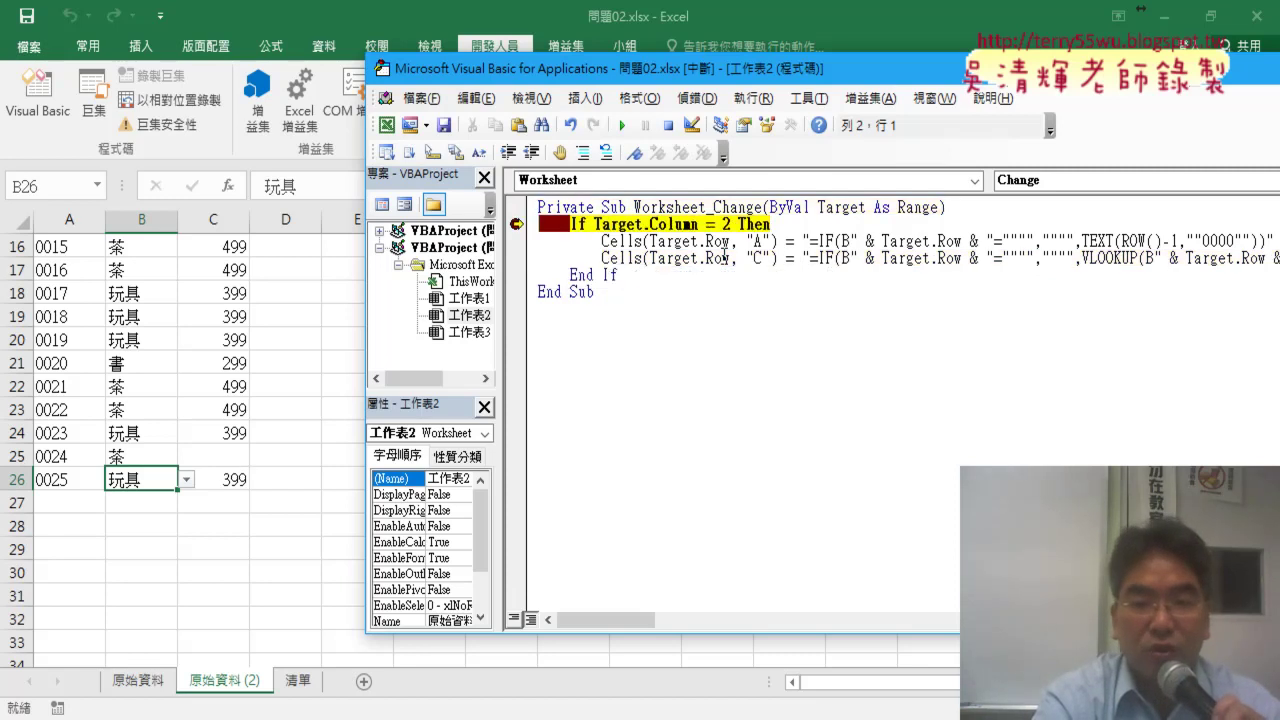
key("F8")
key("Up")
key("ctrl+F9")
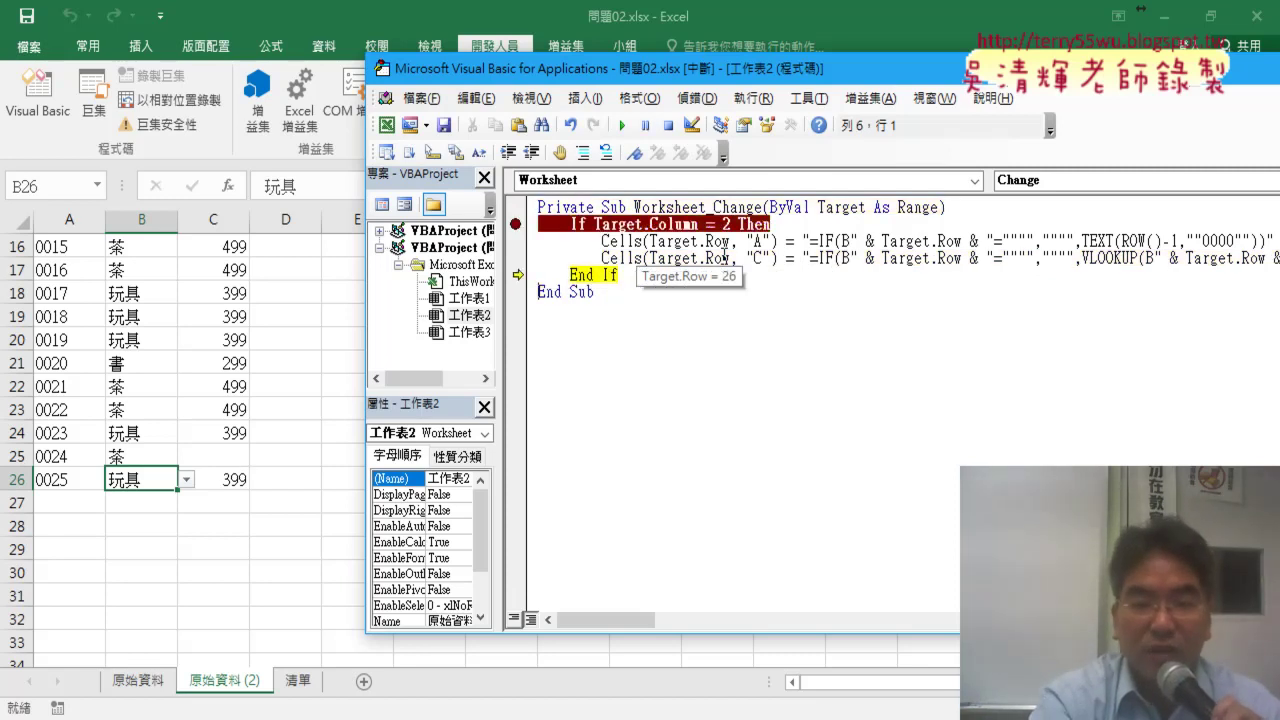
key("F8")
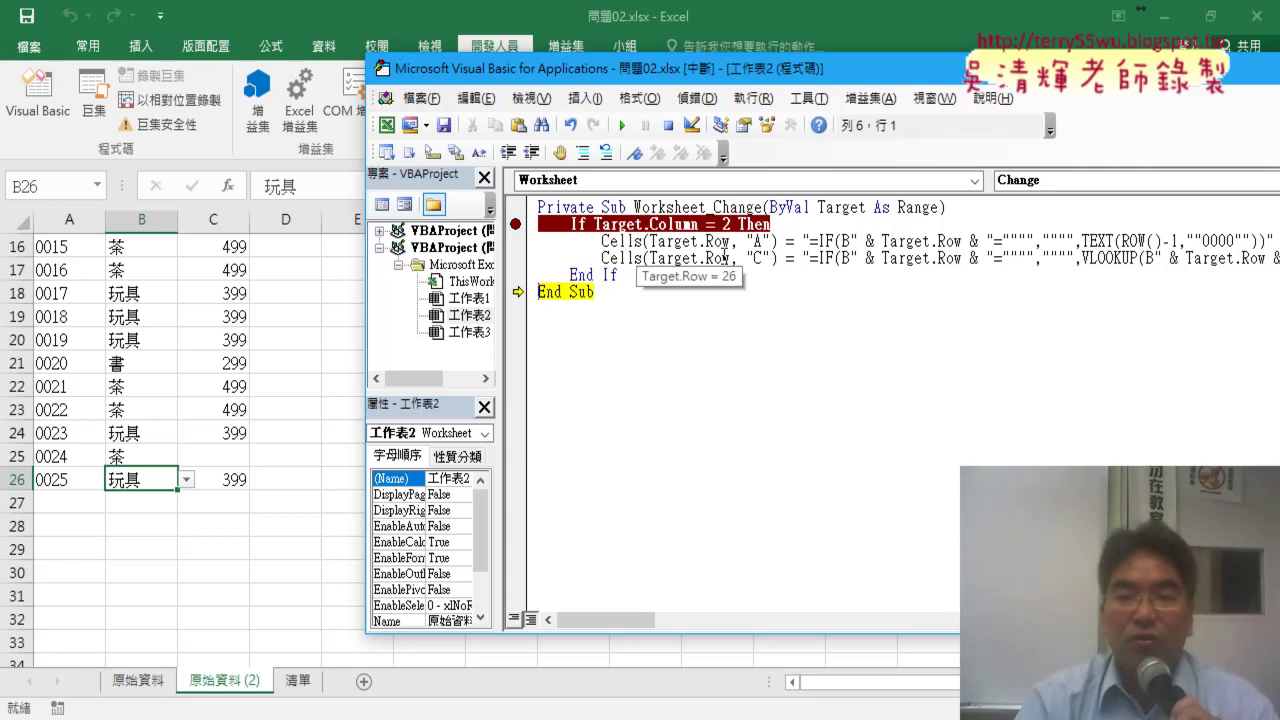
key("F8")
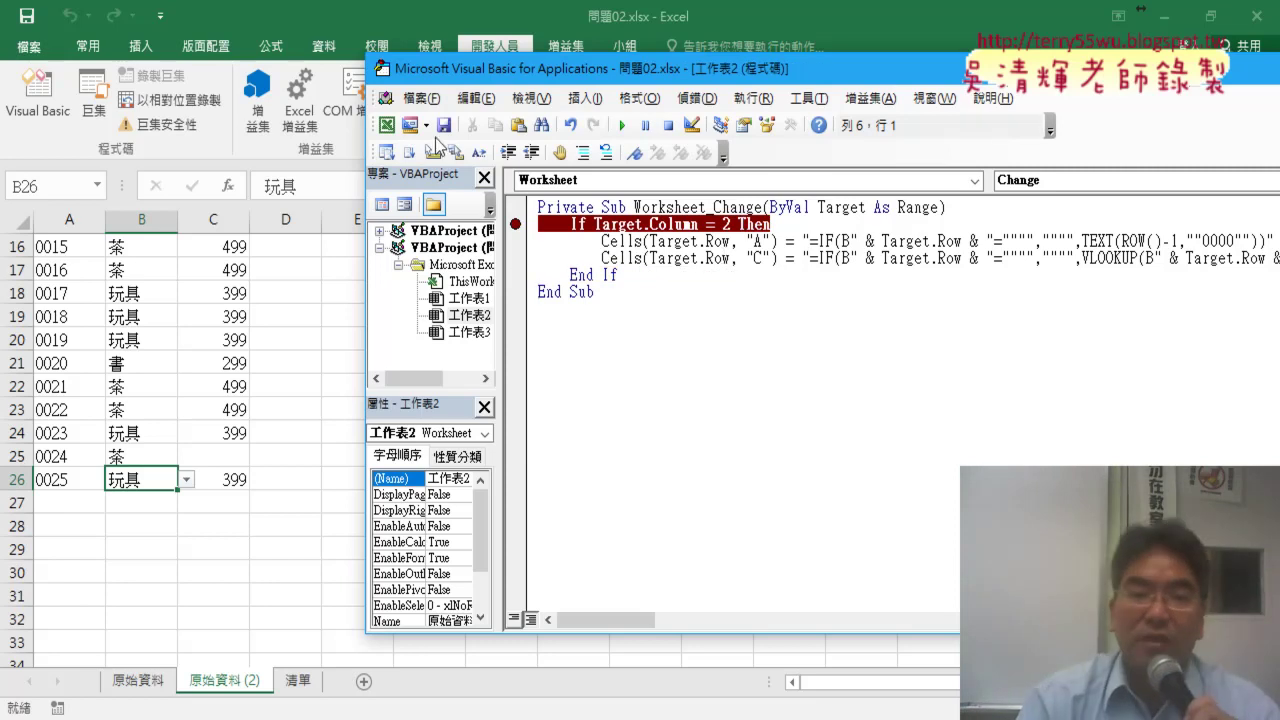
left_click(515, 224)
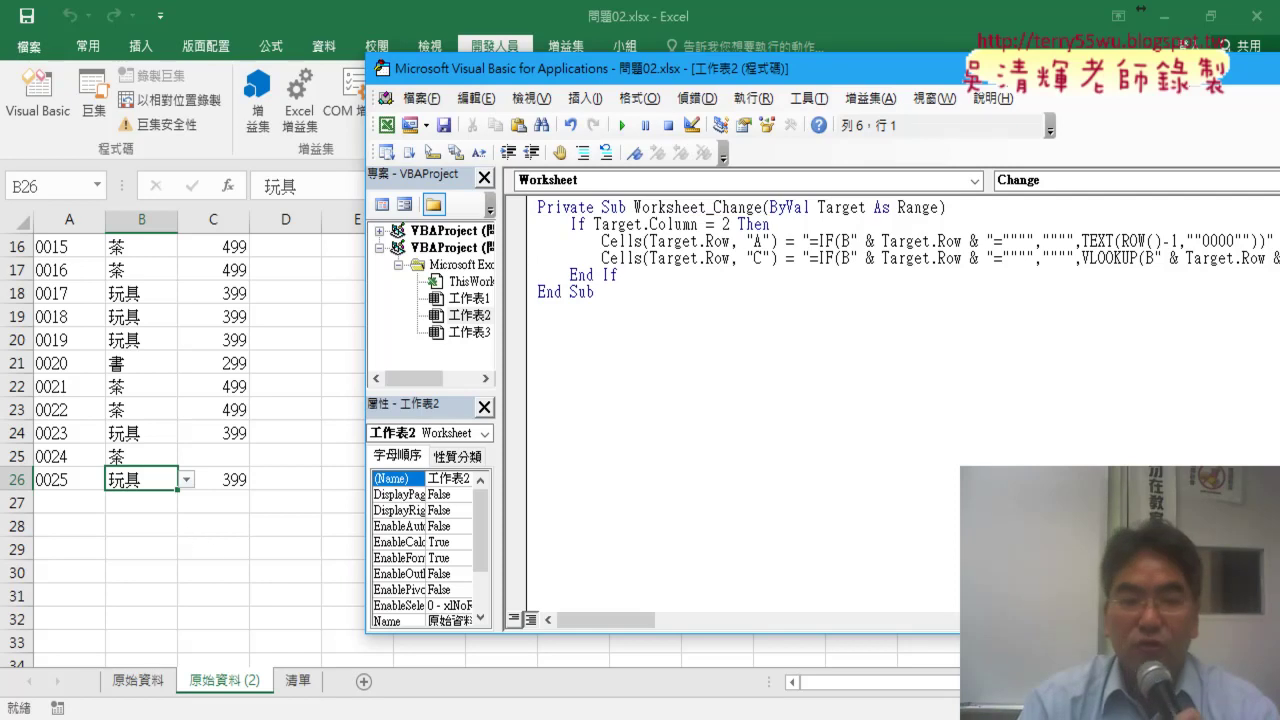
left_click(350, 685)
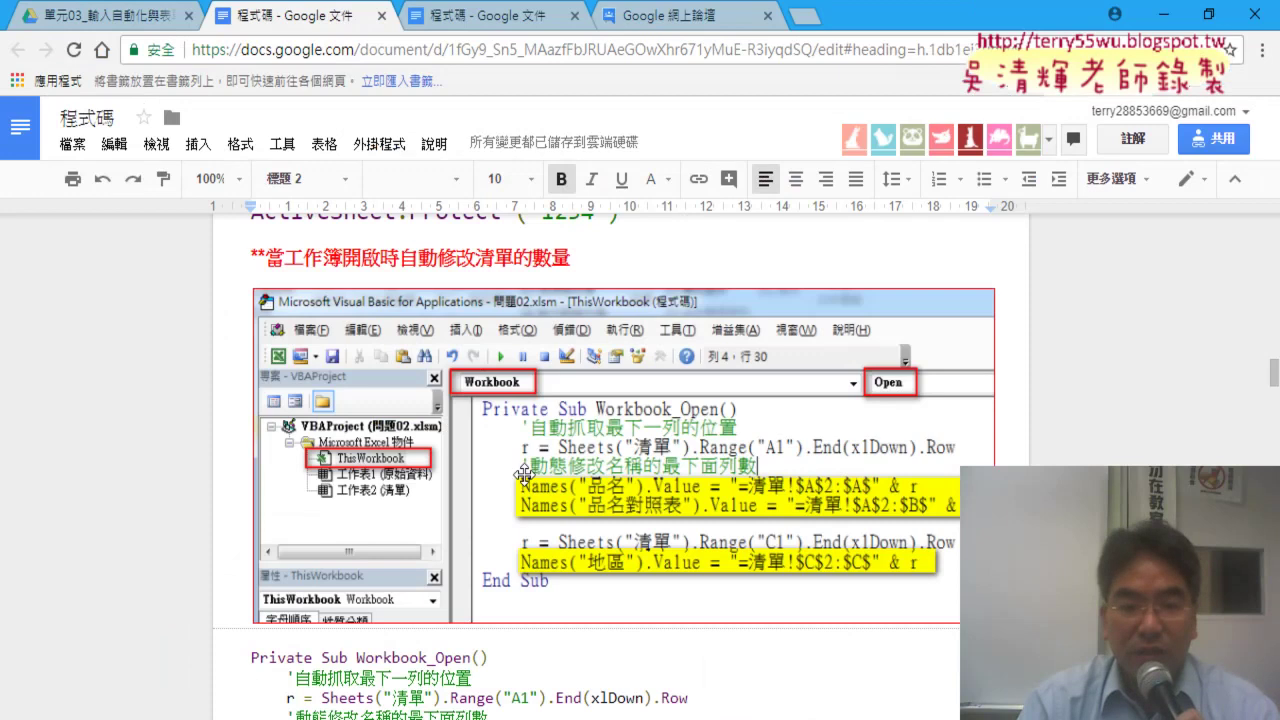
- Scroll up to the Worksheet_Change code and select its column B block from '1.判斷是否B欄 through End If
scroll(524, 473, "up", 2)
scroll(524, 473, "up", 1)
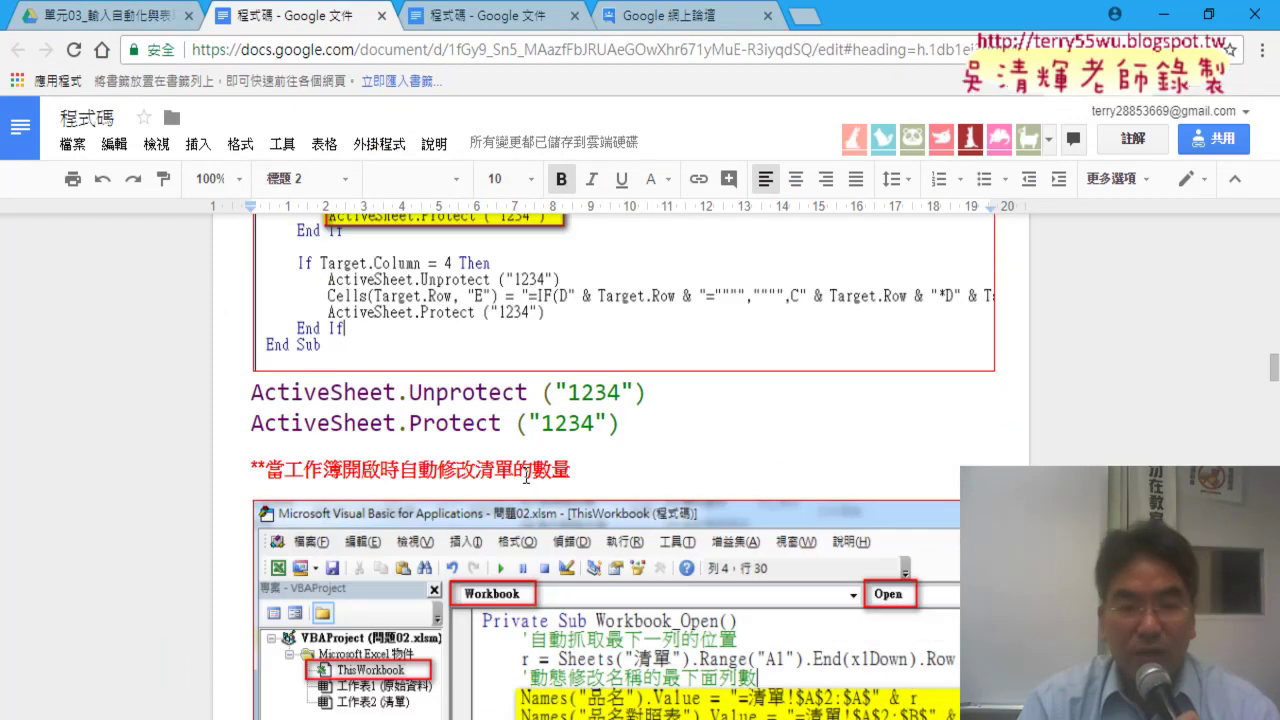
scroll(524, 473, "up", 3)
scroll(525, 474, "up", 2)
scroll(526, 476, "up", 2)
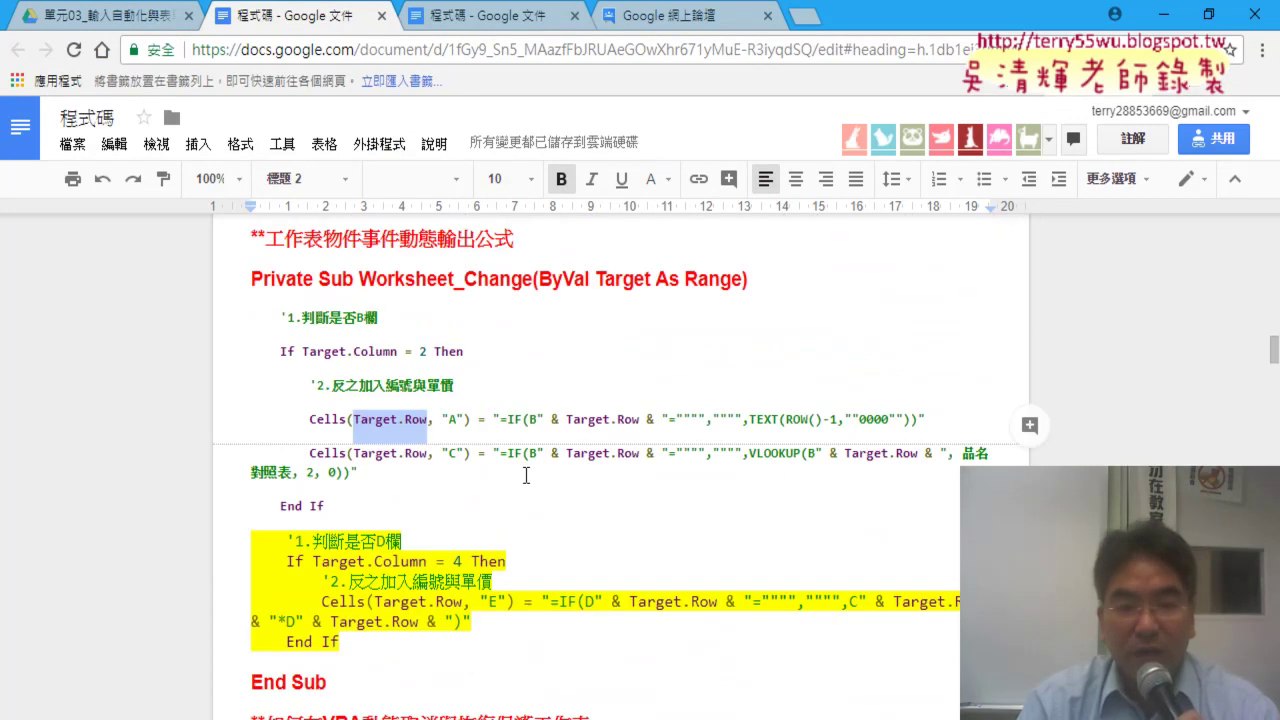
left_click(507, 461)
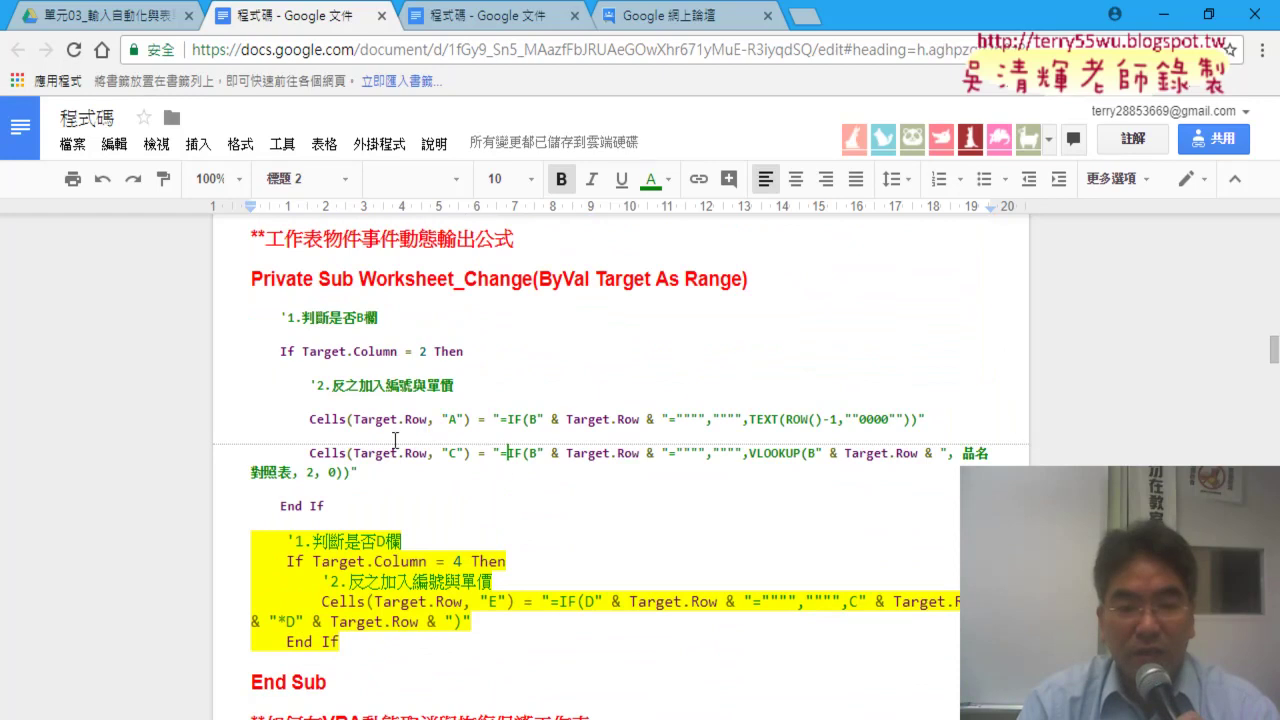
left_click_drag(283, 318, 354, 508)
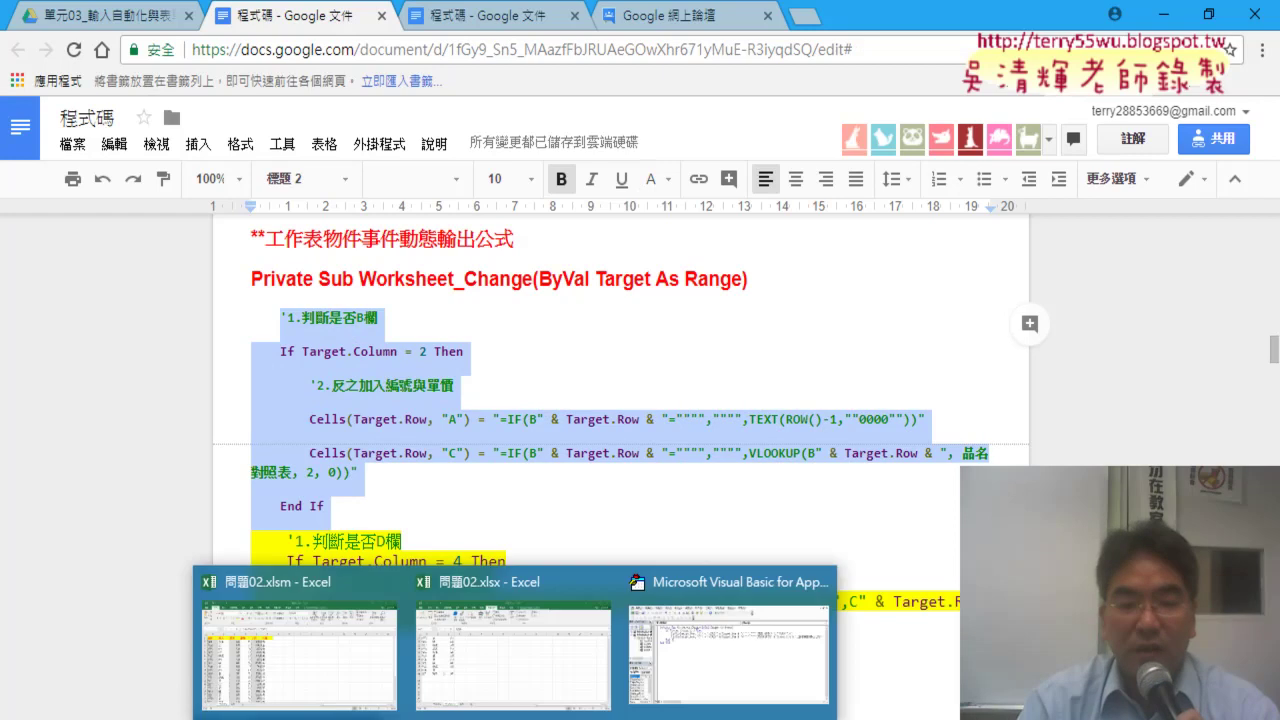
- Return to the 問題02.xlsx window, scroll to the top, and inspect the subtotal formula in E12
left_click(334, 653)
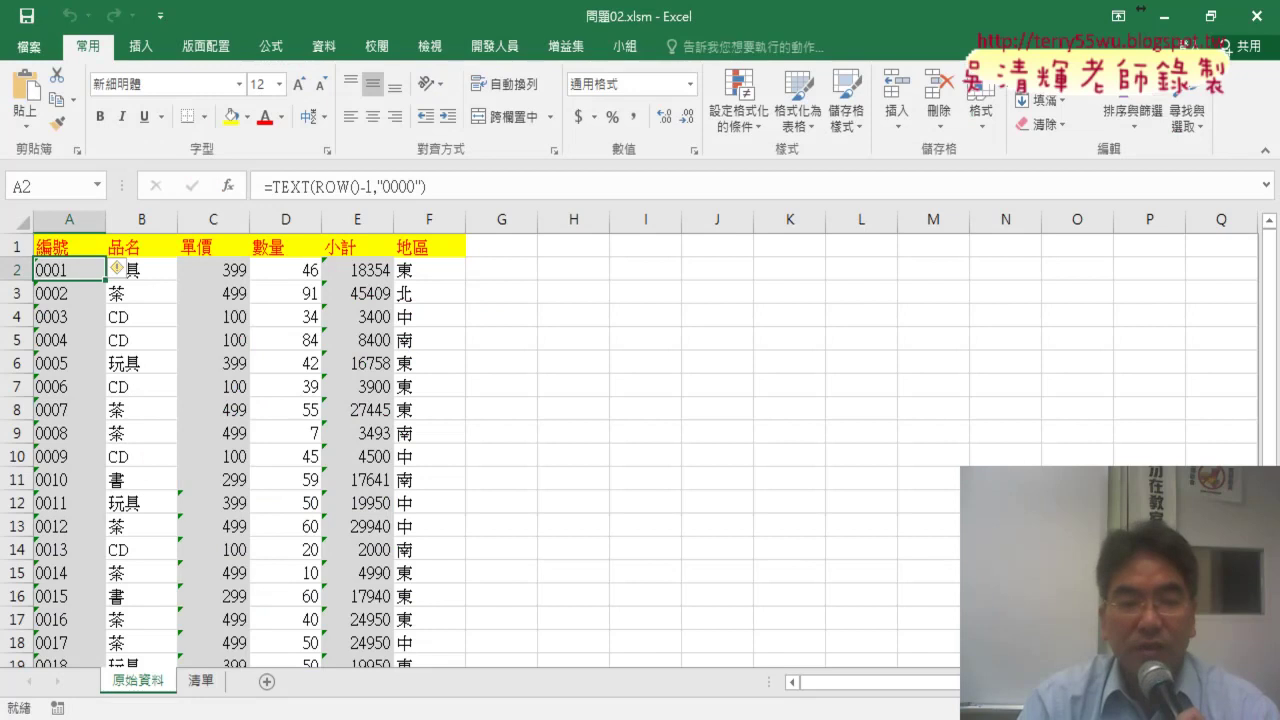
left_click(200, 653)
scroll(406, 526, "up", 3)
scroll(337, 509, "up", 2)
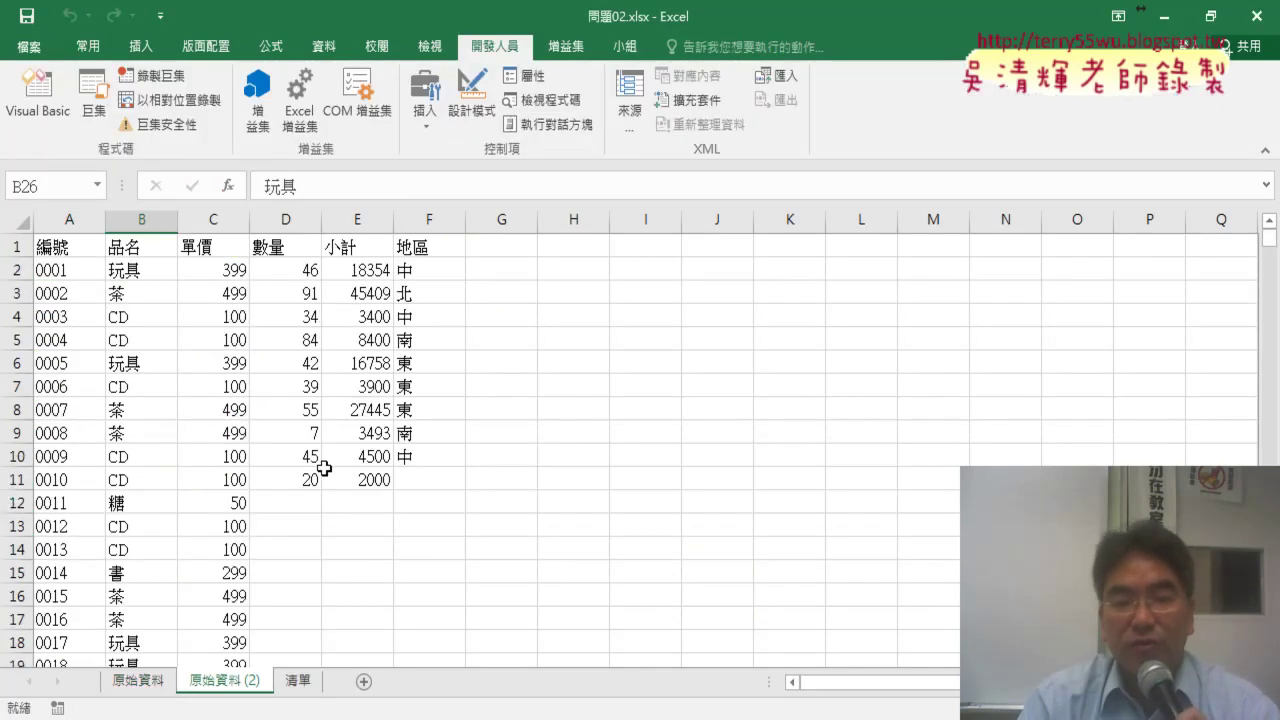
left_click(312, 503)
left_click(383, 503)
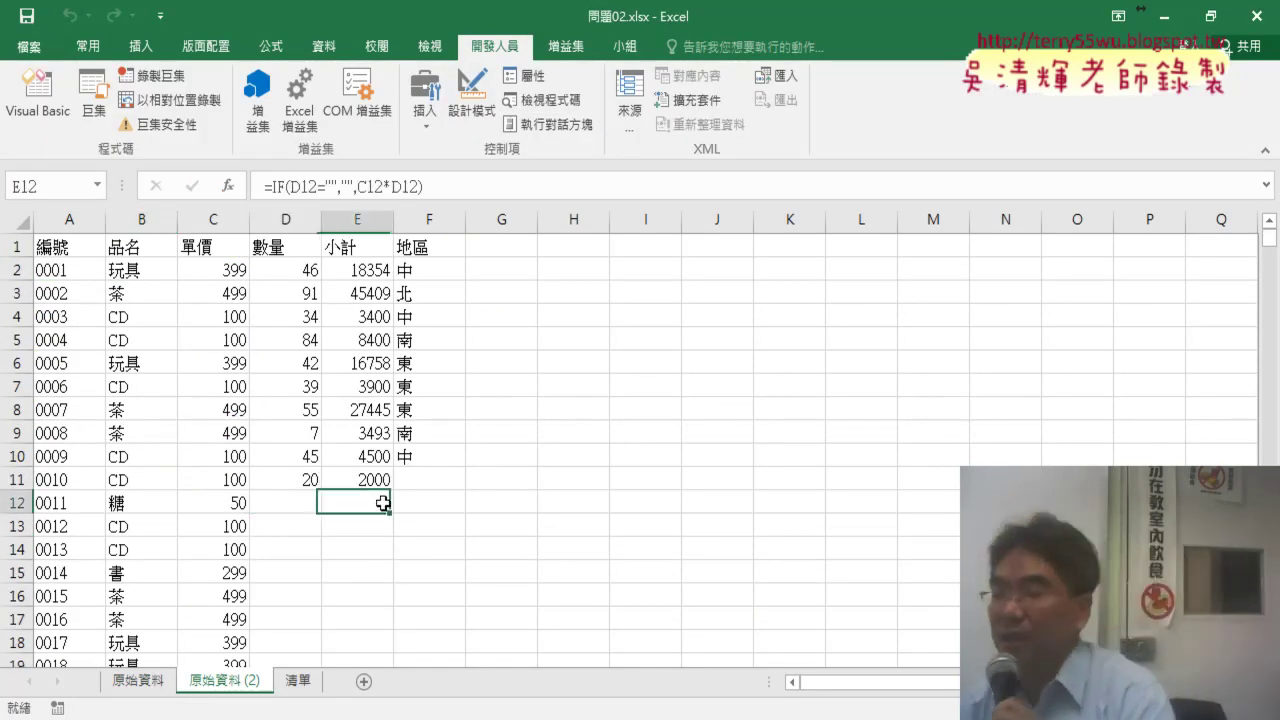